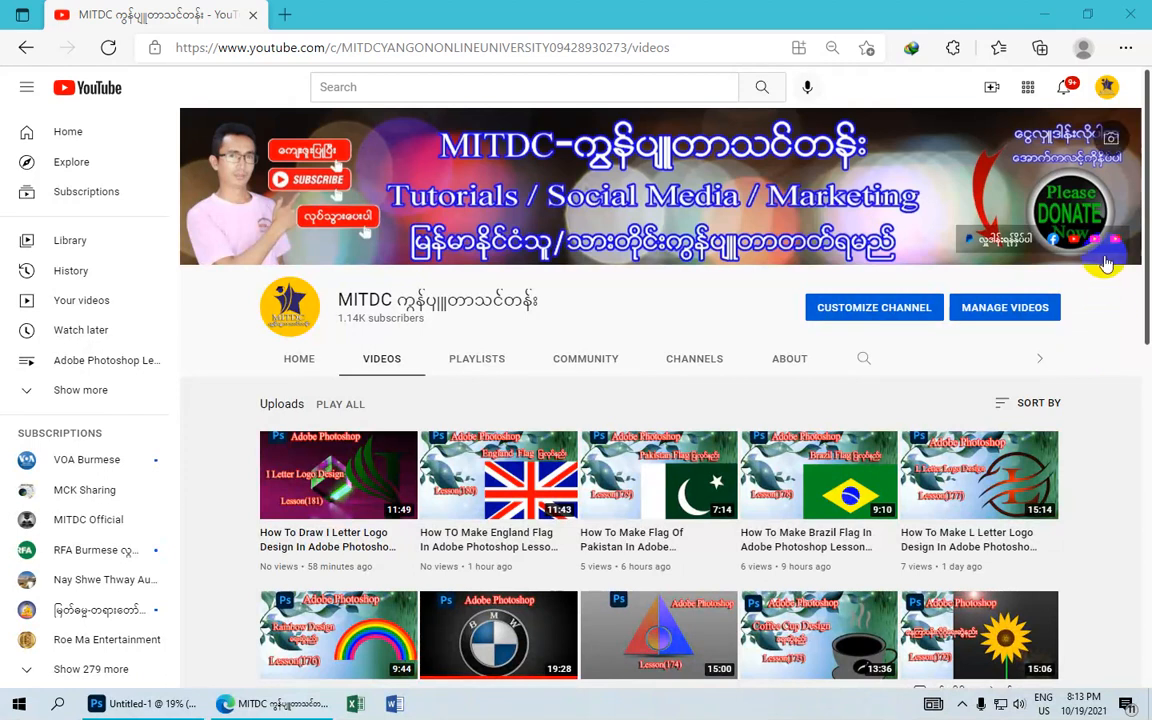
# Switch from the browser to Photoshop and examine the finished NATURAL logo with its leaves, rings and tagline banner
pyautogui.click(1042, 16)
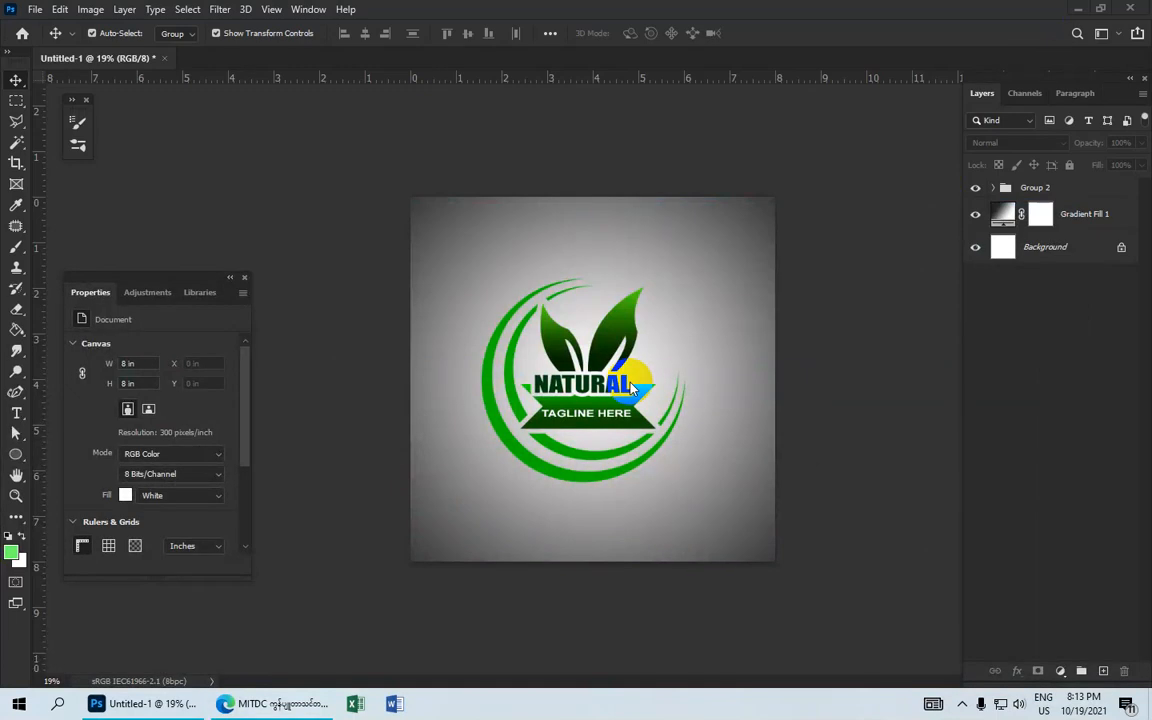
pyautogui.scroll(2, 631, 389)
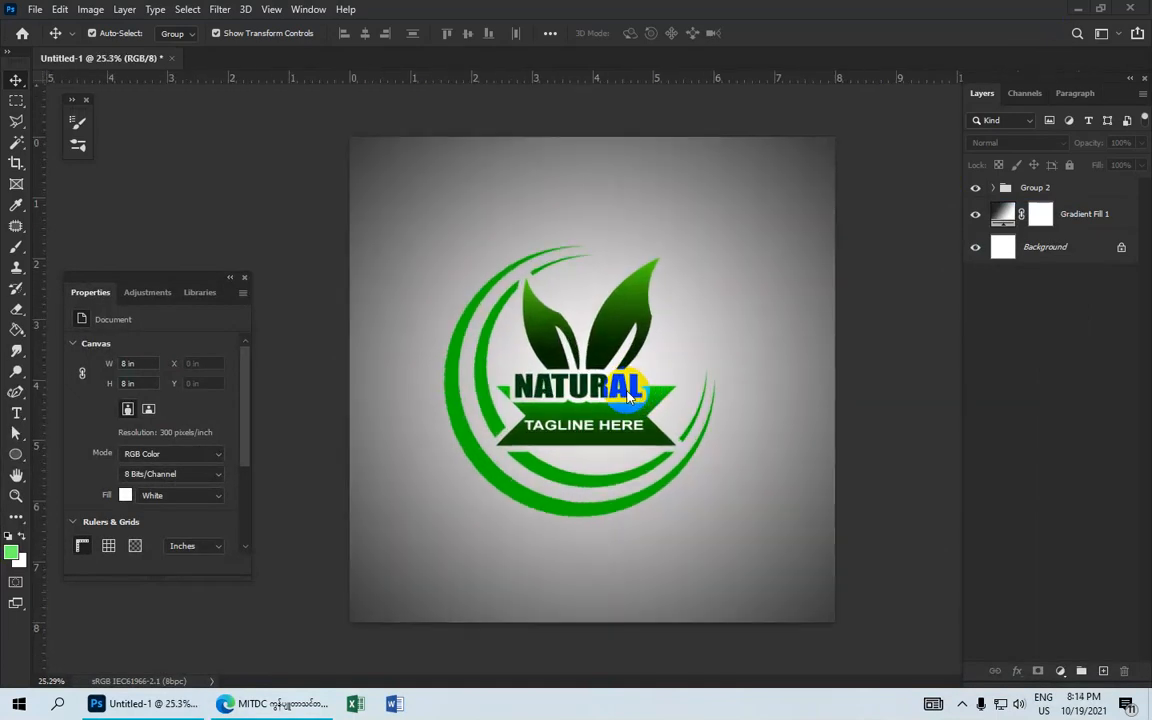
pyautogui.scroll(2, 573, 480)
pyautogui.scroll(-2, 573, 480)
pyautogui.scroll(1, 583, 465)
pyautogui.scroll(-1, 560, 458)
# Start a new document from the Photo presets and set its size to 8 by 8 inches
pyautogui.click(35, 9)
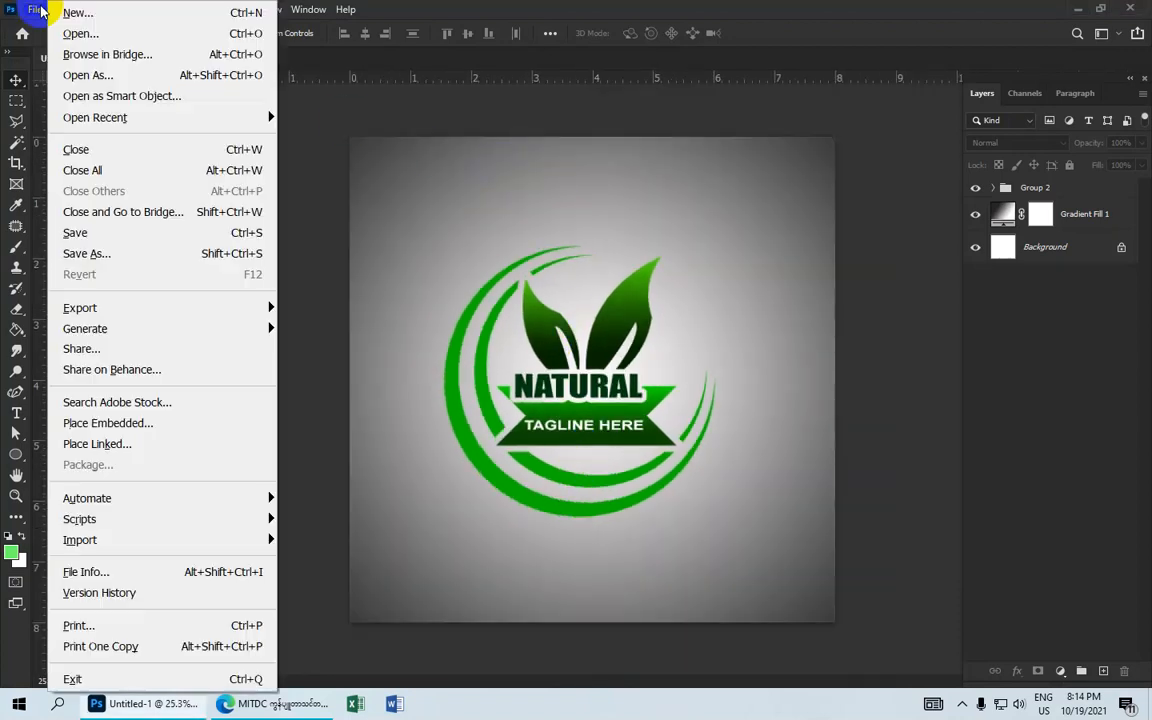
pyautogui.click(103, 17)
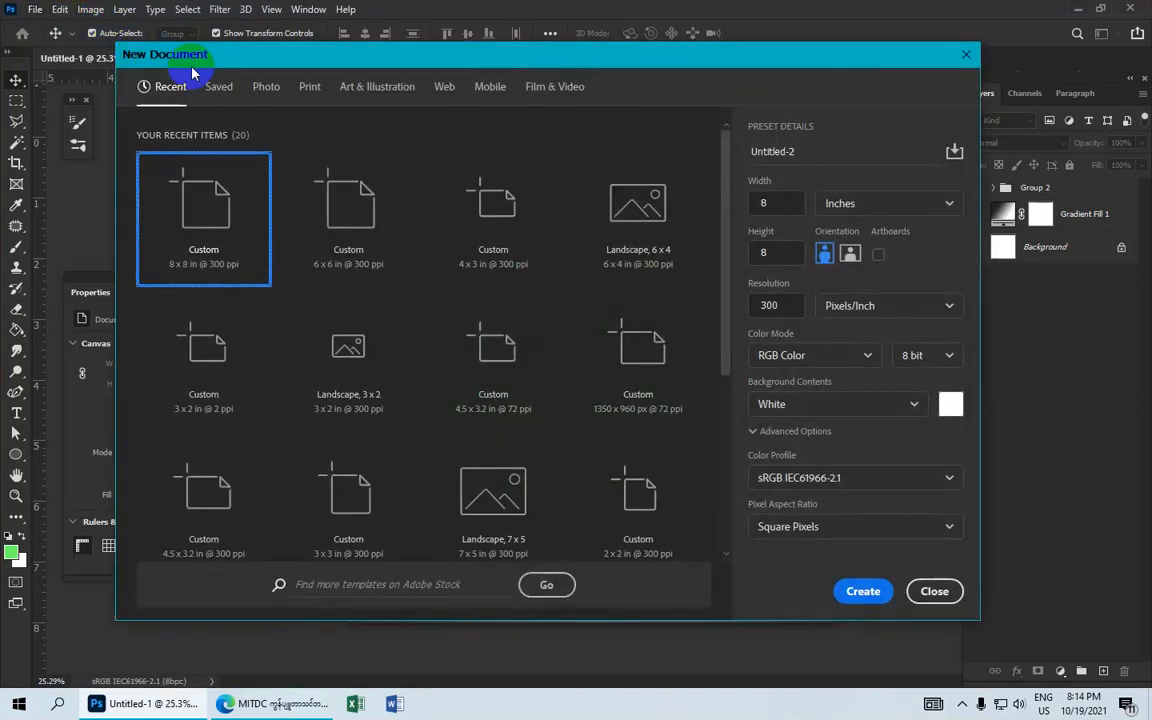
pyautogui.click(267, 90)
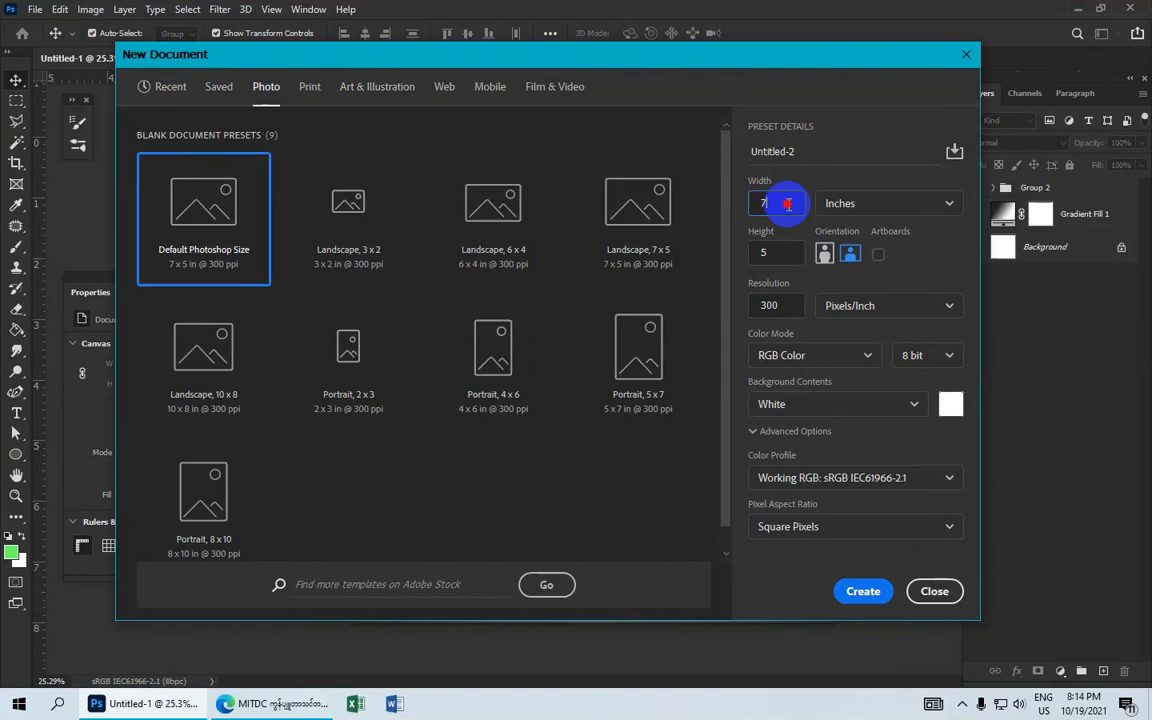
pyautogui.click(760, 203)
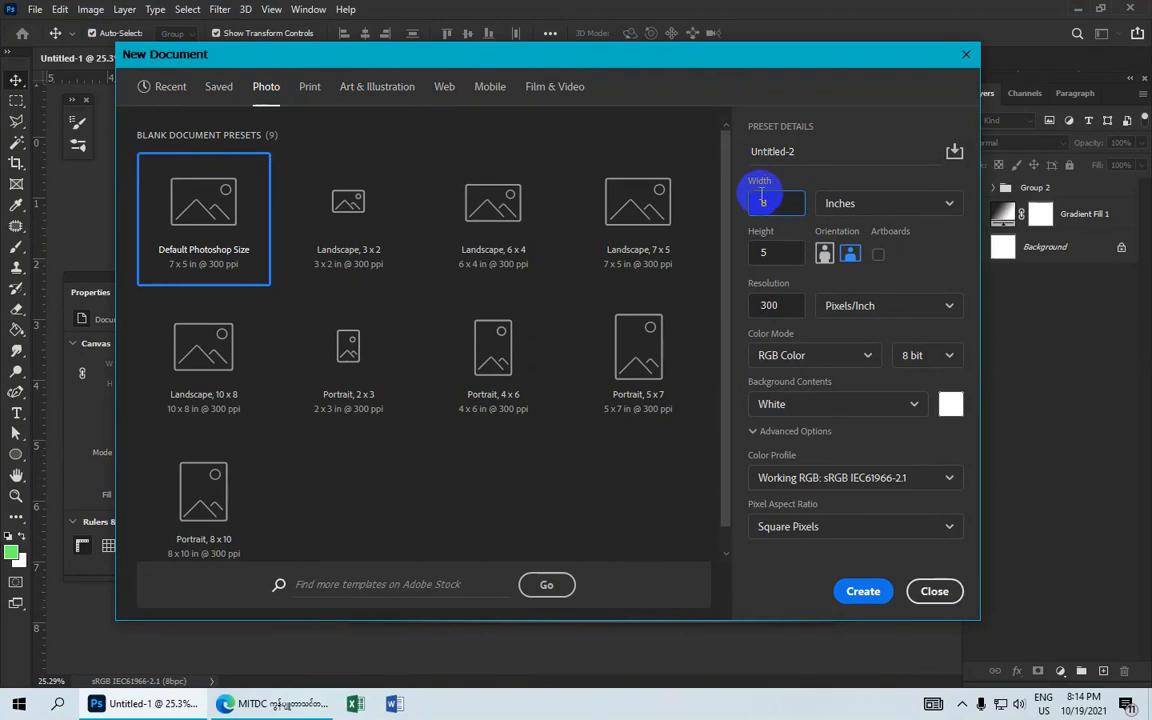
pyautogui.click(759, 251)
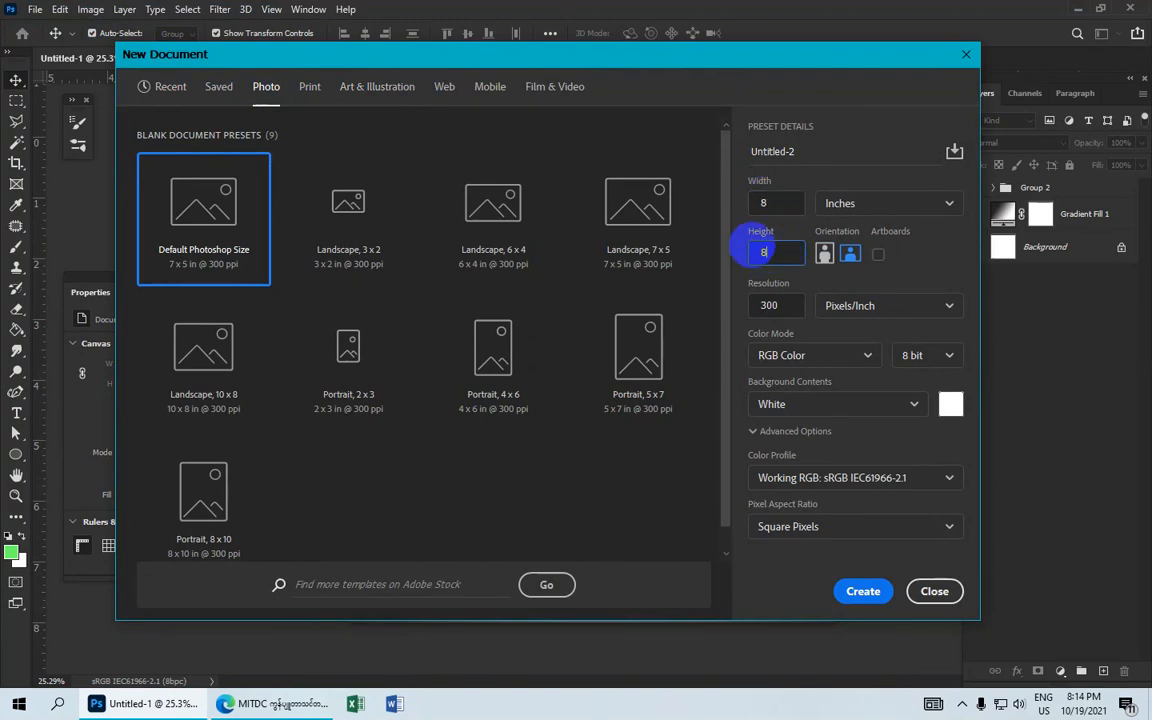
pyautogui.write('8')
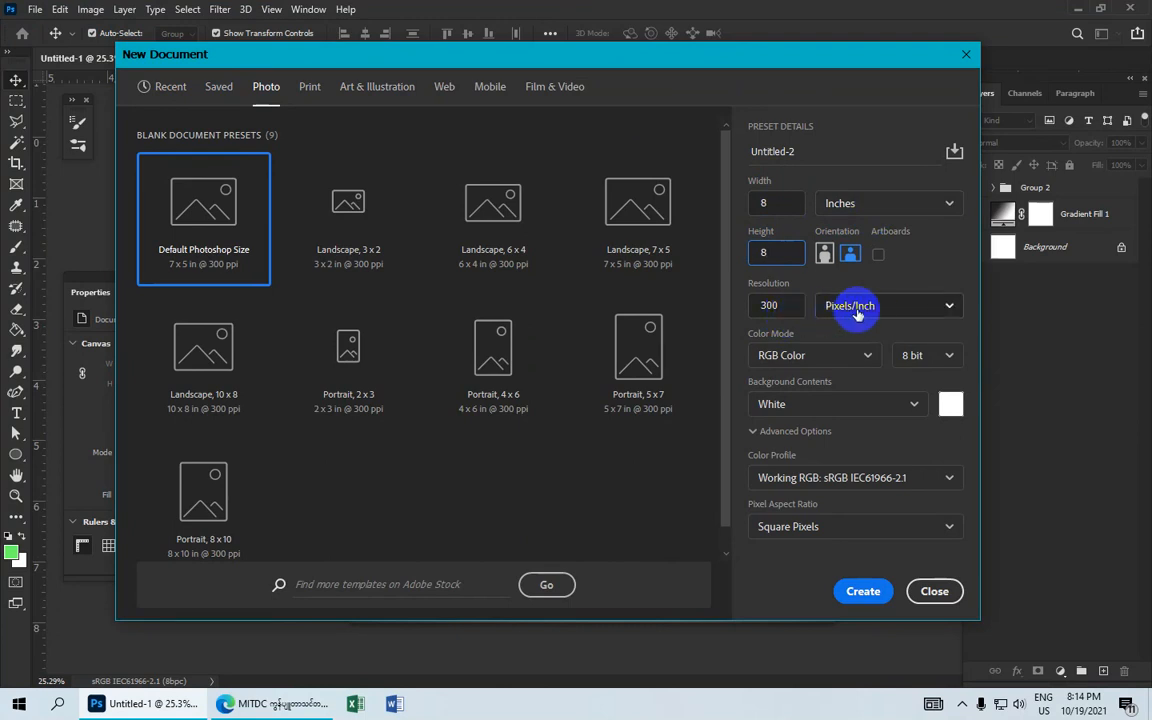
# Choose RGB Color at 8 bit, a White background and Square Pixels for the new document
pyautogui.click(815, 352)
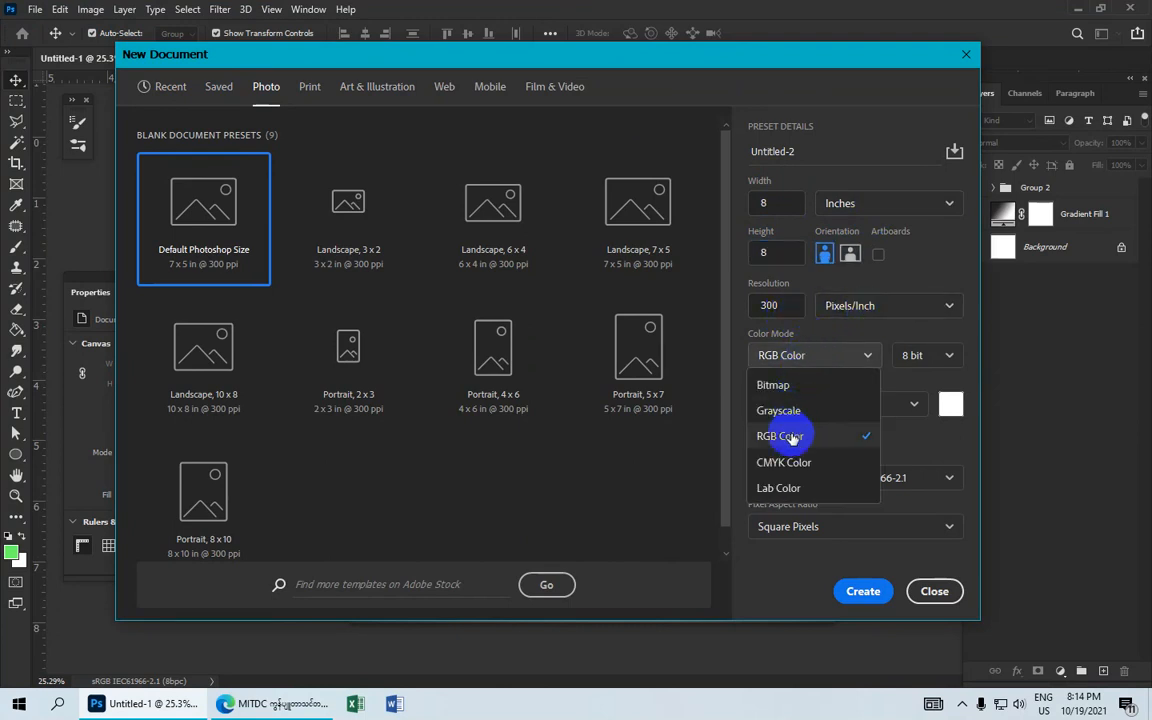
pyautogui.click(790, 437)
pyautogui.click(918, 356)
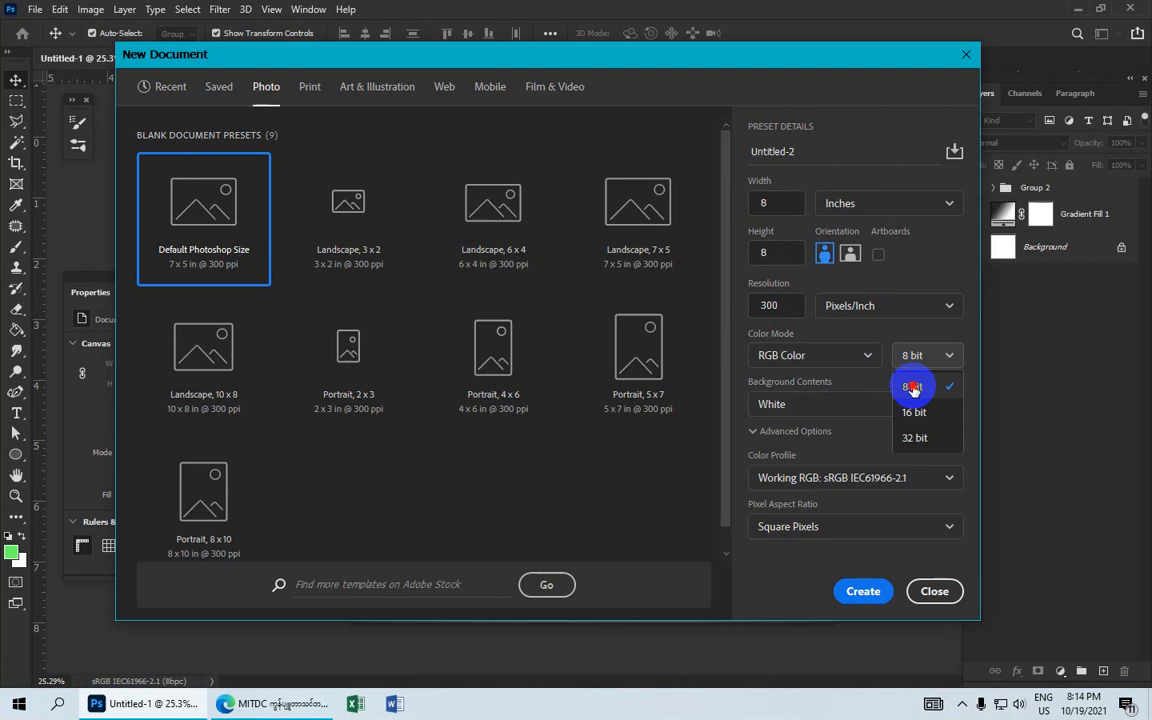
pyautogui.click(912, 388)
pyautogui.click(818, 403)
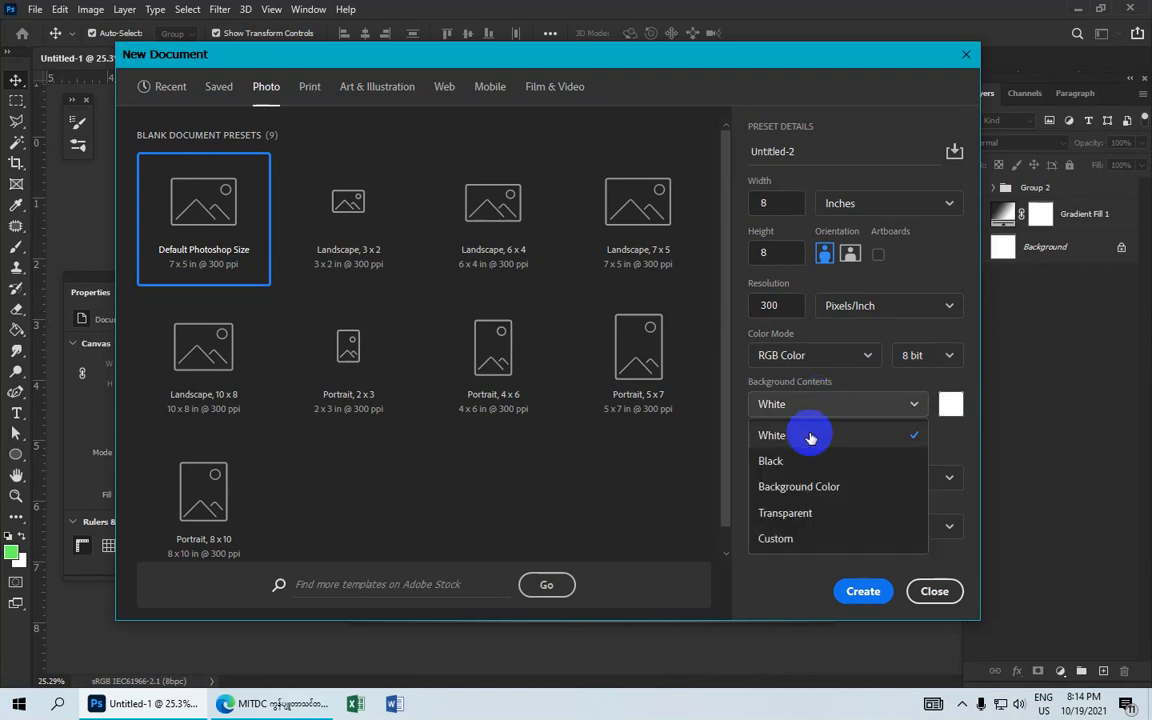
pyautogui.click(810, 437)
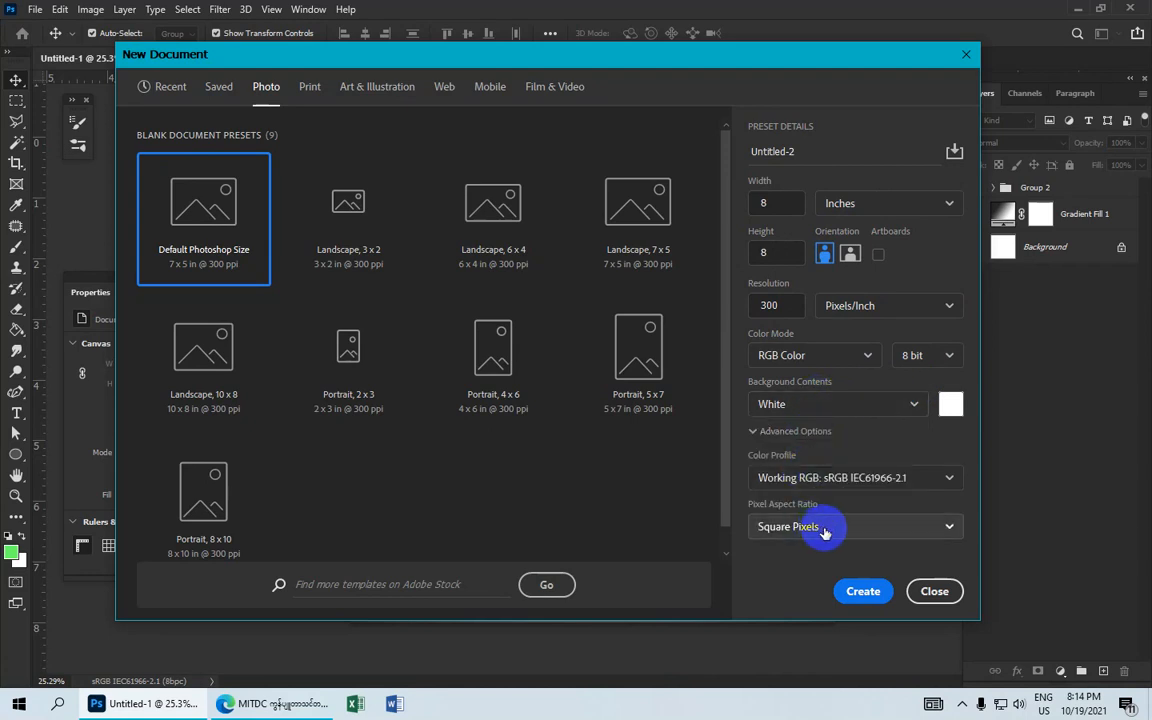
pyautogui.click(825, 533)
pyautogui.click(800, 487)
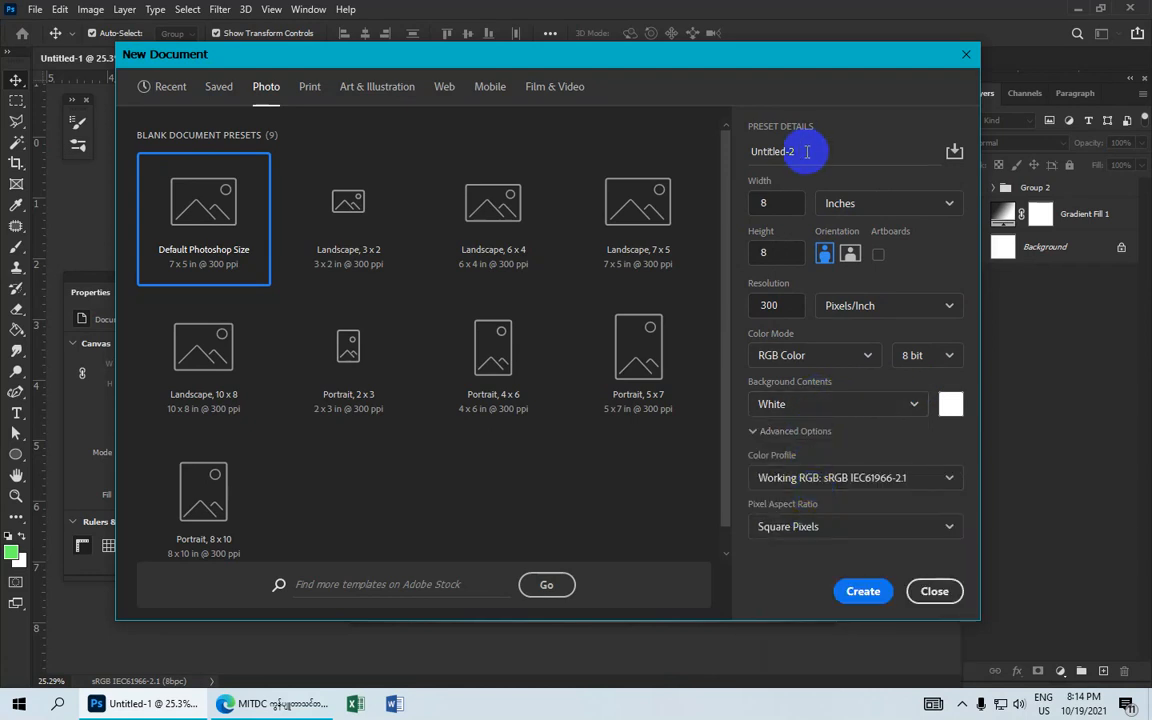
# Name the new document Natural Logo and create it
pyautogui.moveTo(800, 151); pyautogui.dragTo(750, 152)
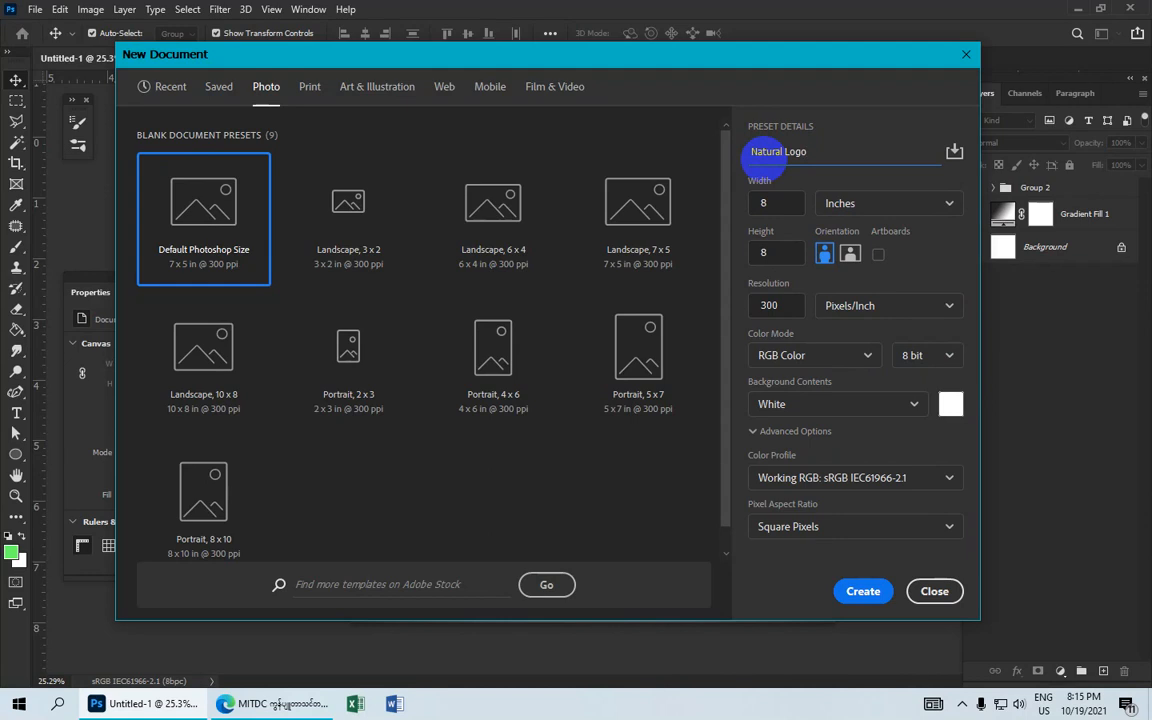
pyautogui.click(862, 589)
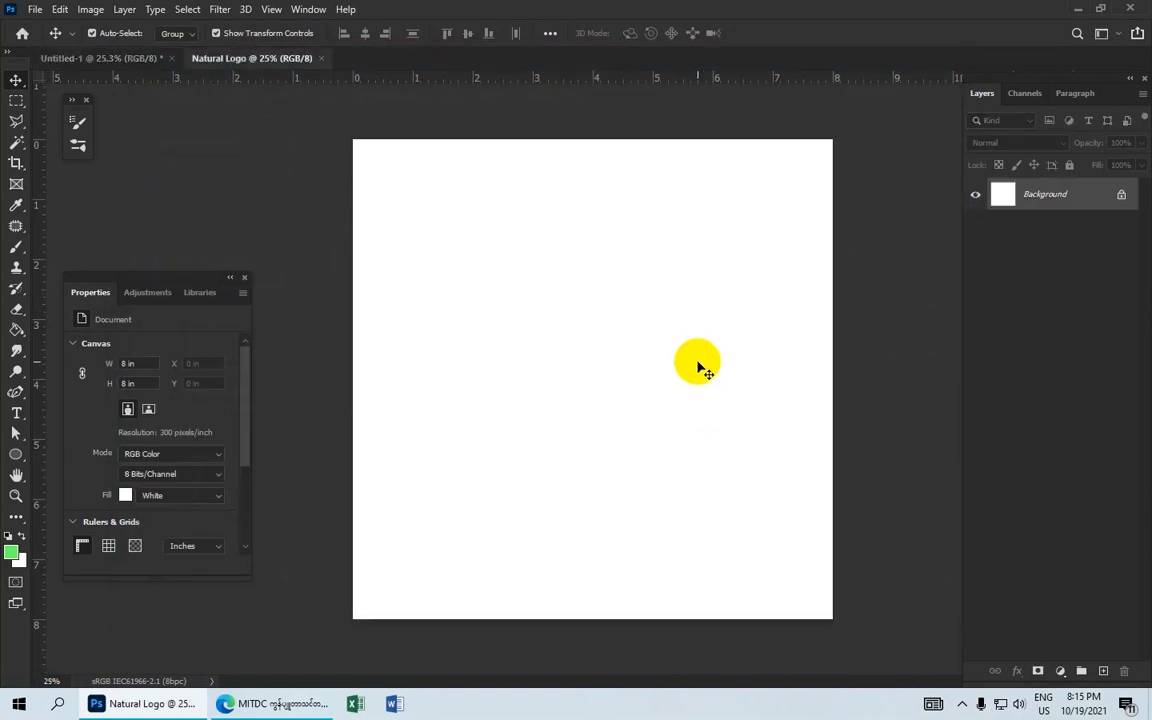
pyautogui.scroll(-1, 698, 369)
pyautogui.scroll(1, 690, 368)
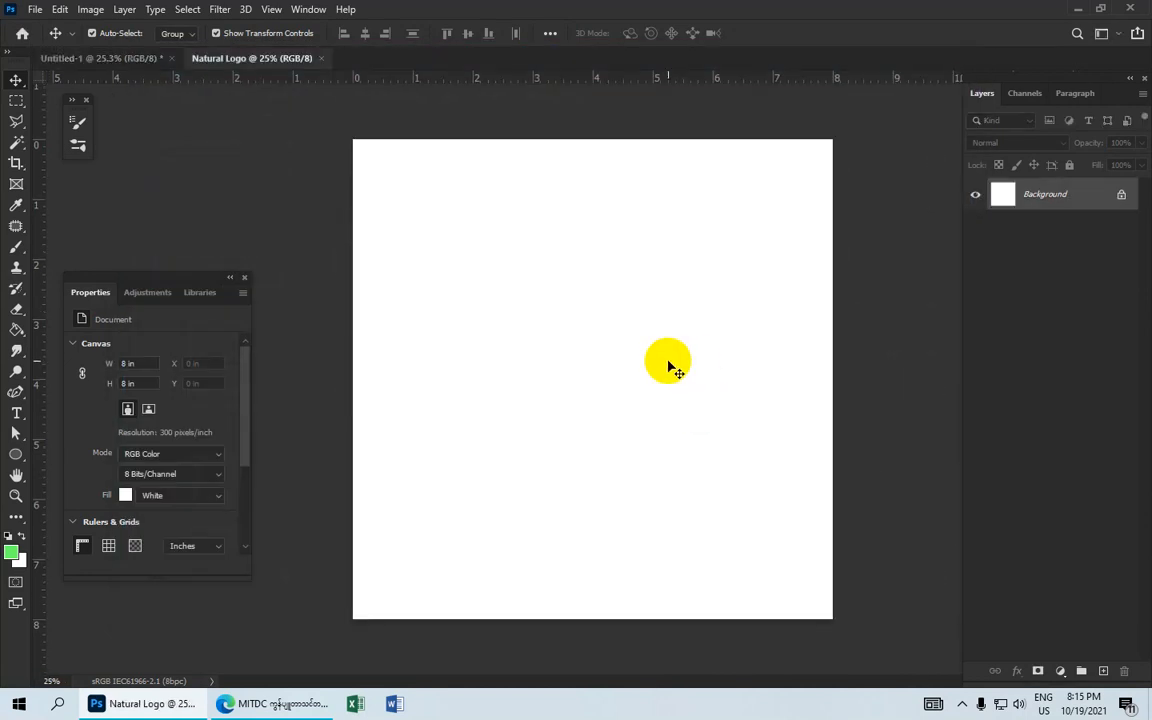
# Show the grid over the blank canvas
pyautogui.click(272, 10)
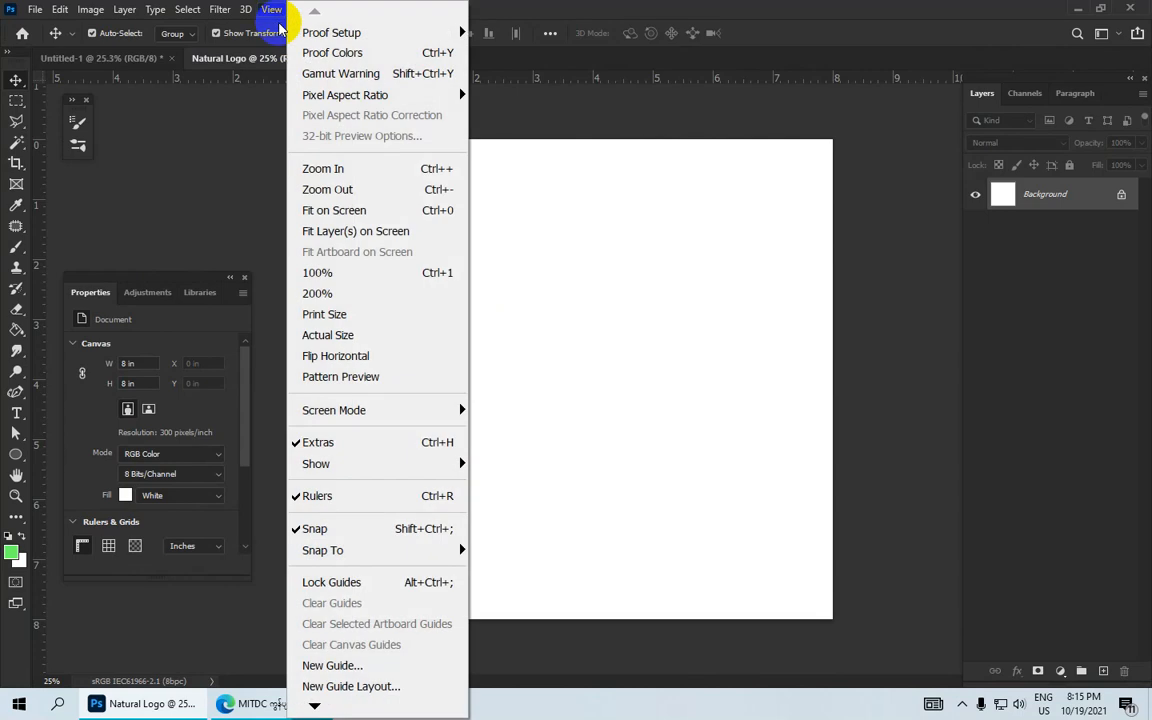
pyautogui.moveTo(378, 464)
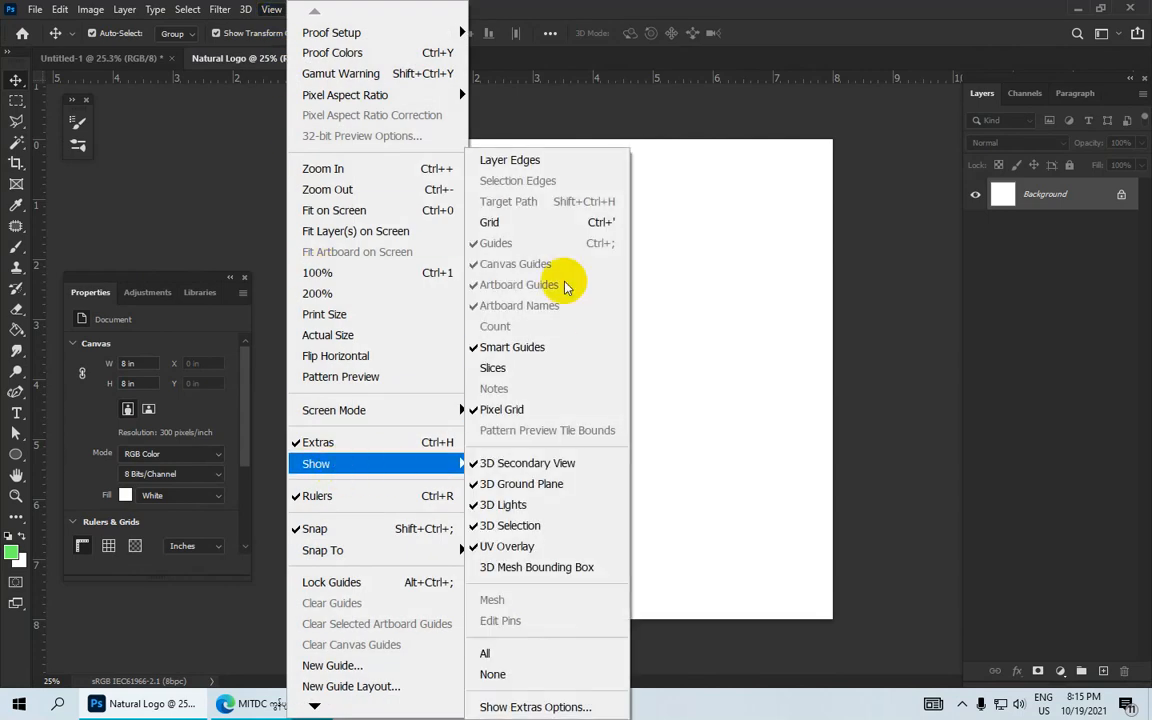
pyautogui.click(546, 231)
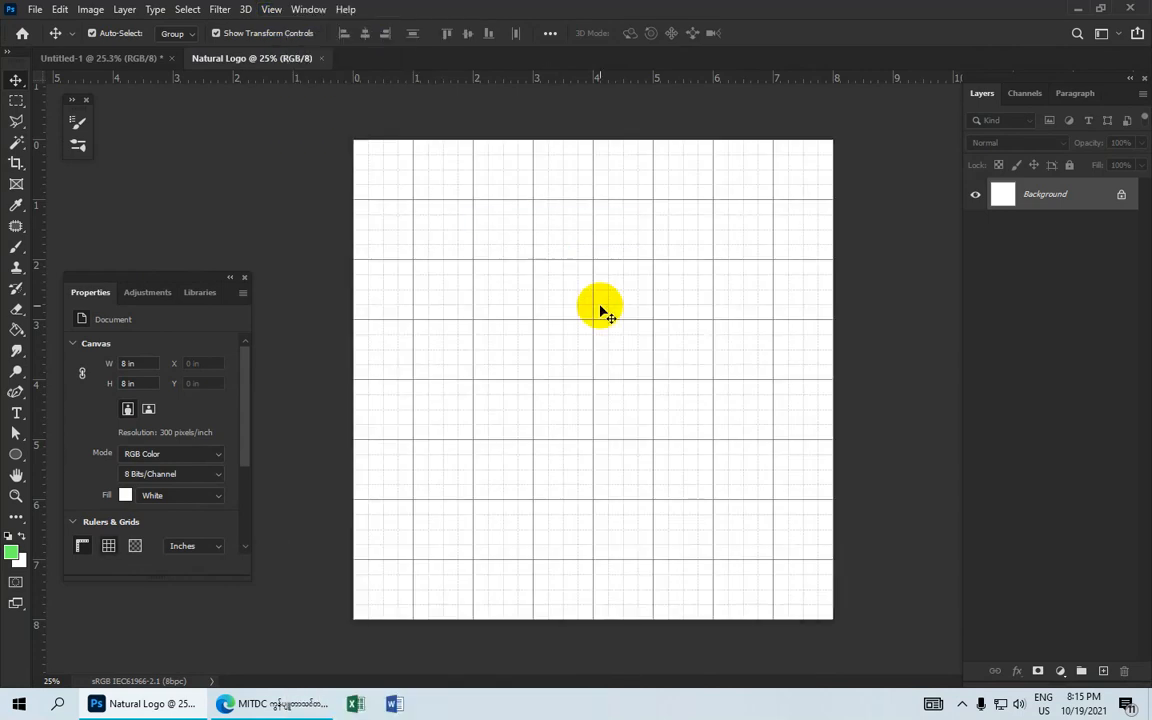
pyautogui.scroll(1, 608, 320)
pyautogui.scroll(1, 612, 324)
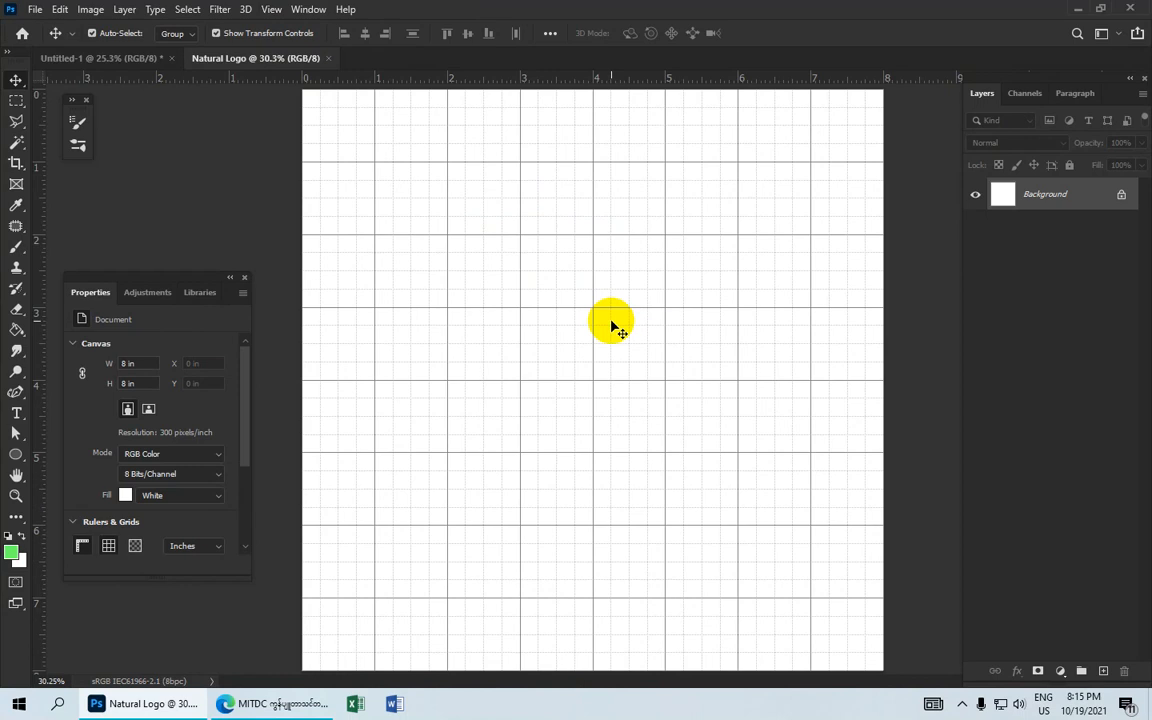
pyautogui.scroll(-1, 612, 324)
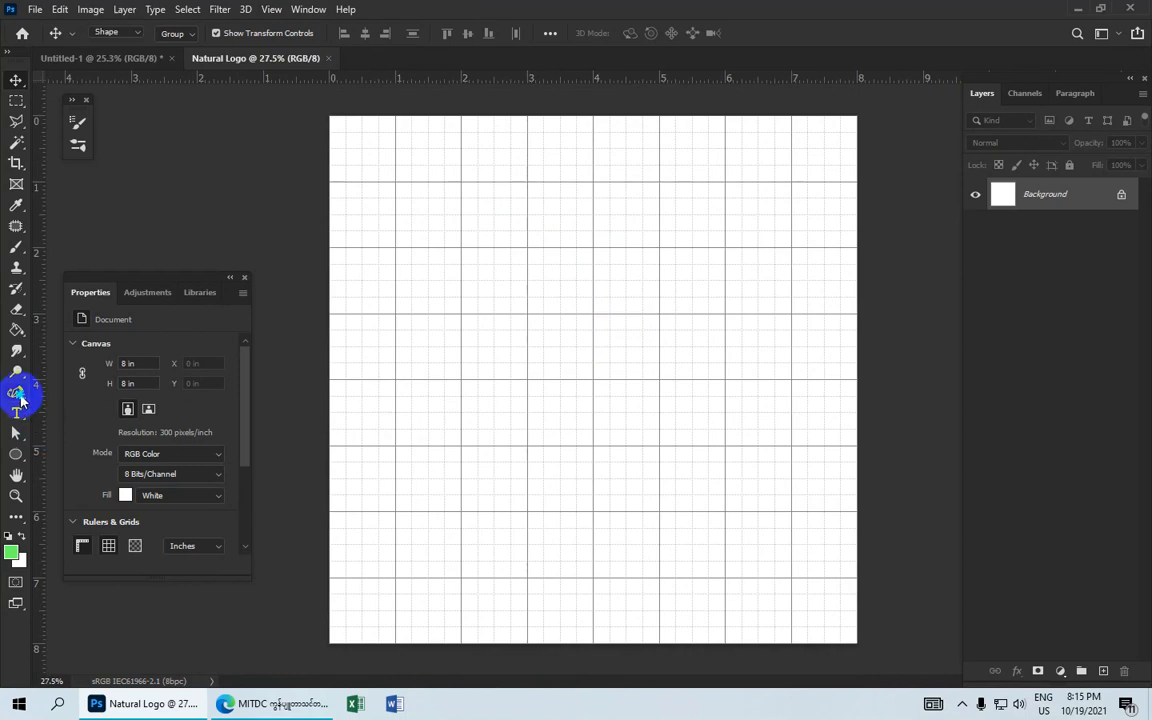
# Set up the Pen tool in Shape mode with a light green fill and no stroke
pyautogui.moveTo(18, 394); pyautogui.dragTo(94, 394)
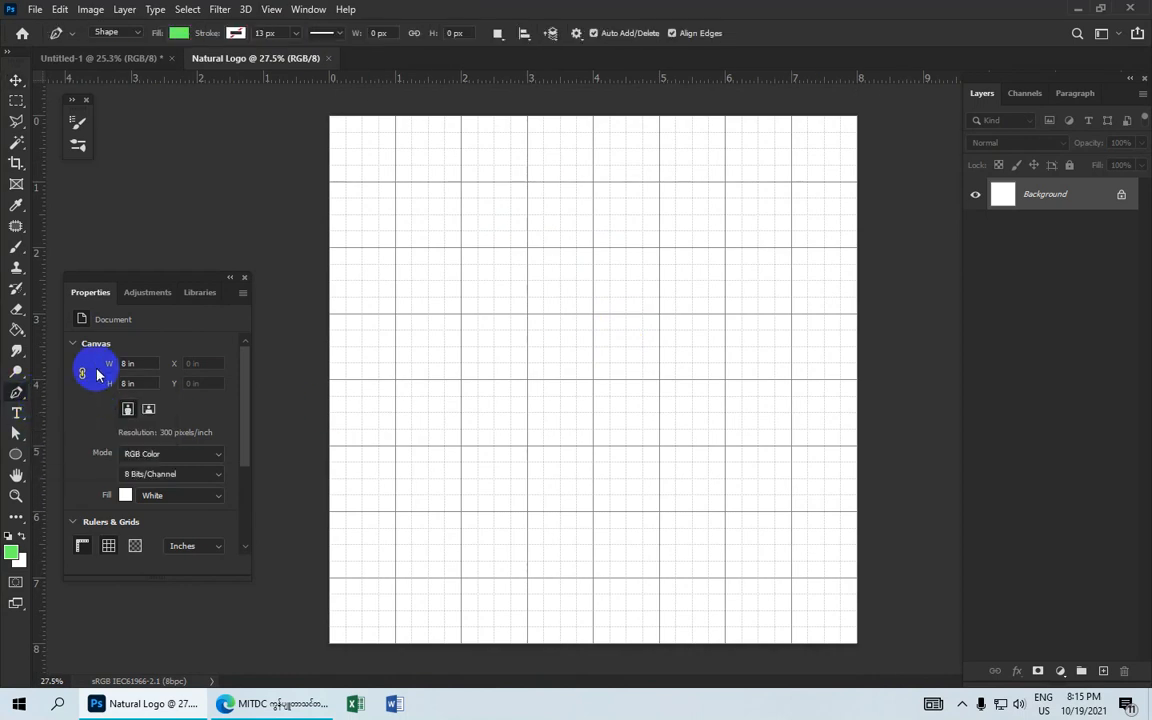
pyautogui.click(130, 33)
pyautogui.click(128, 47)
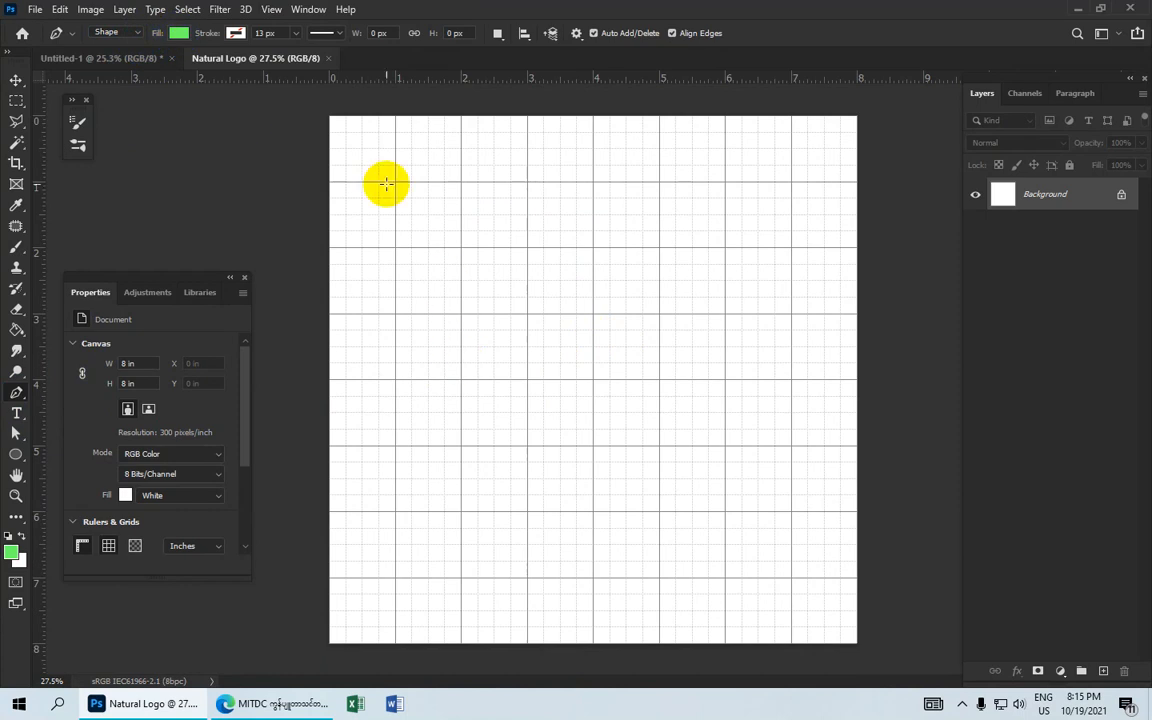
pyautogui.click(236, 33)
pyautogui.click(142, 63)
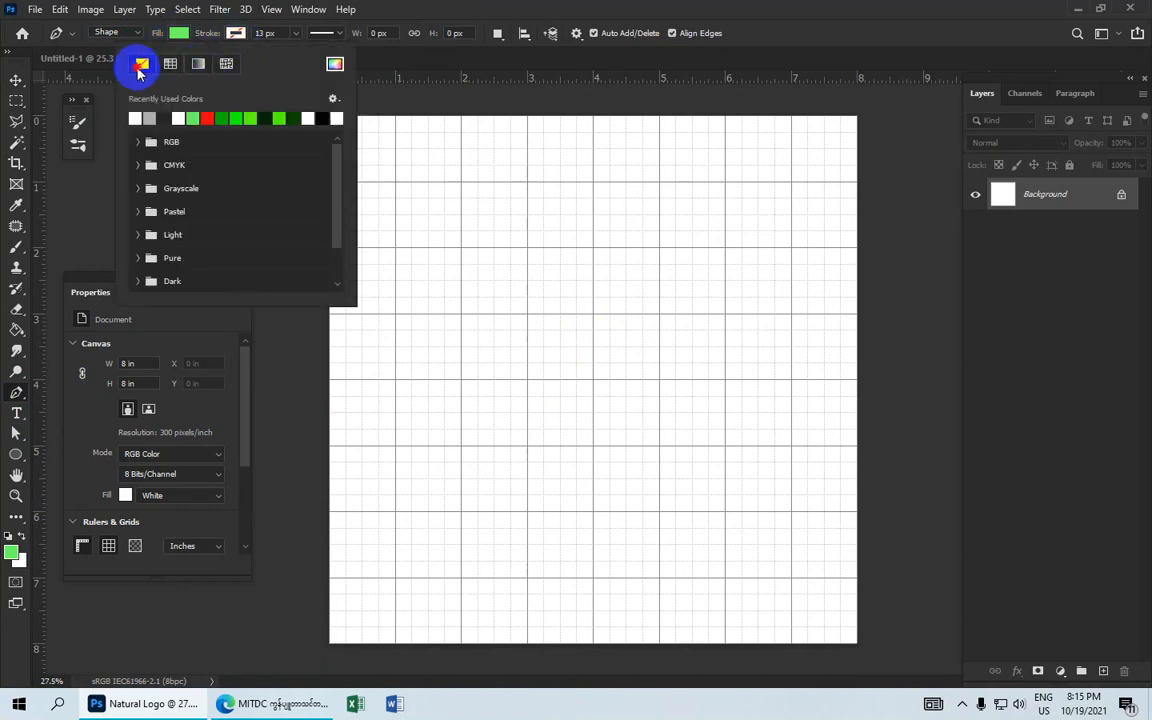
pyautogui.click(178, 34)
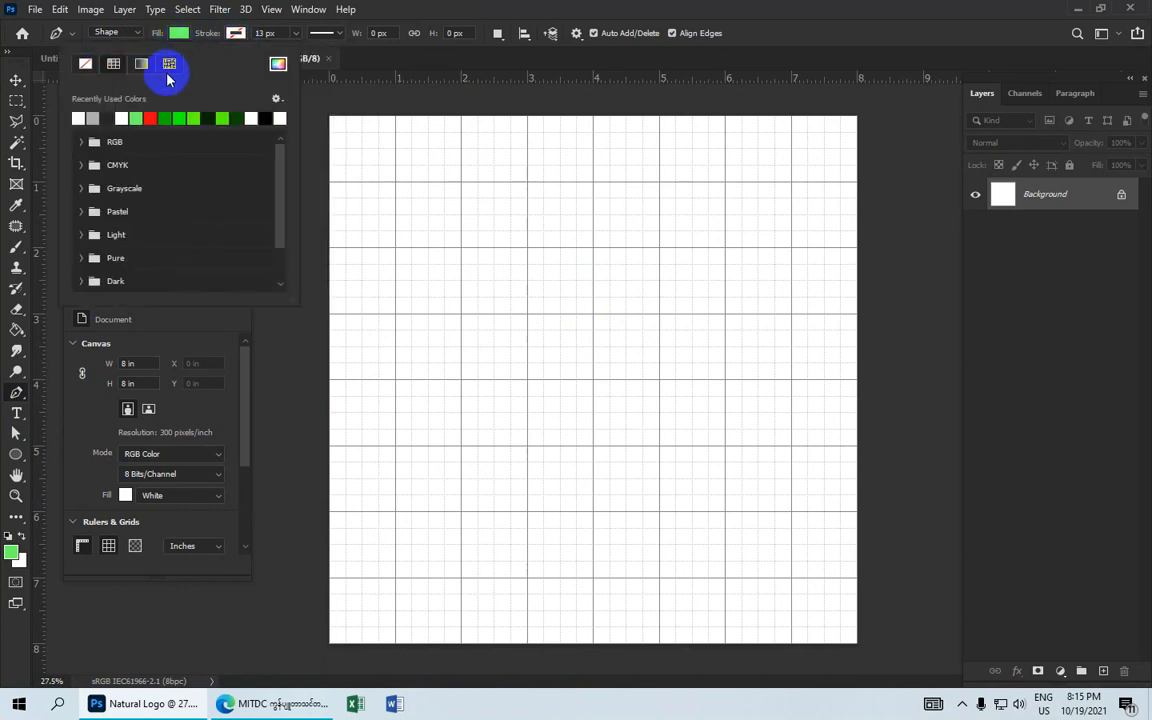
pyautogui.click(180, 36)
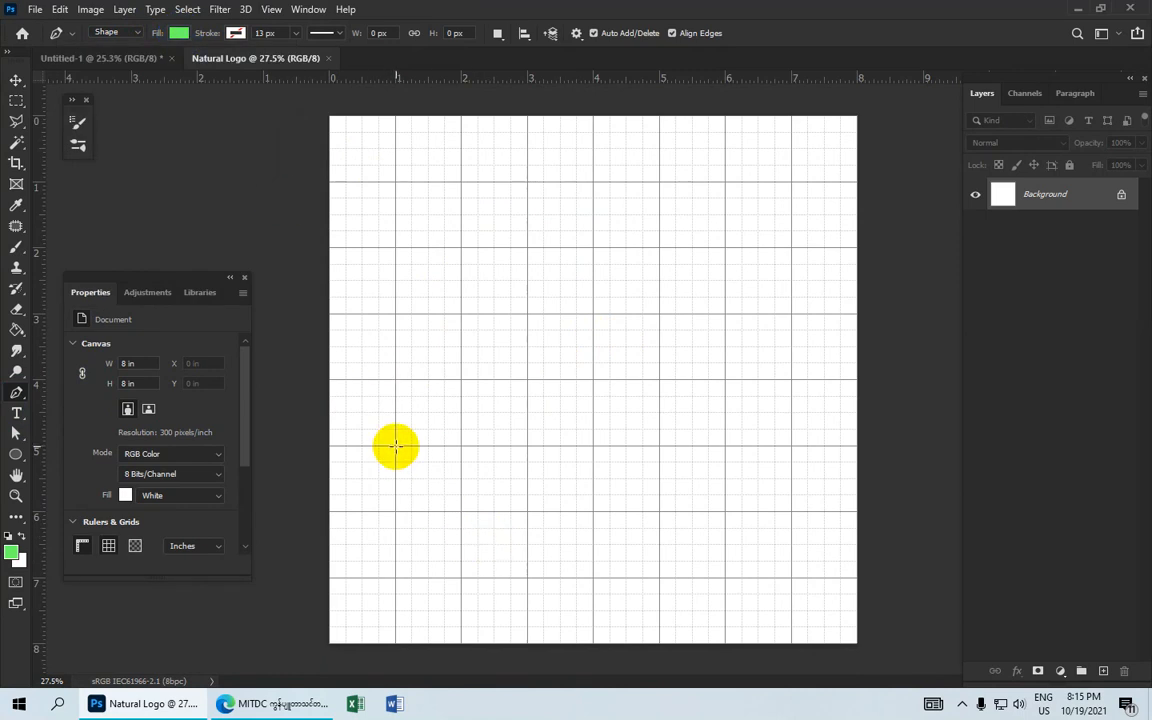
# Draw the banner's straight upper edge with the Pen tool along the 5-inch grid line, from 1 inch to 7 inches across
pyautogui.scroll(2, 395, 447)
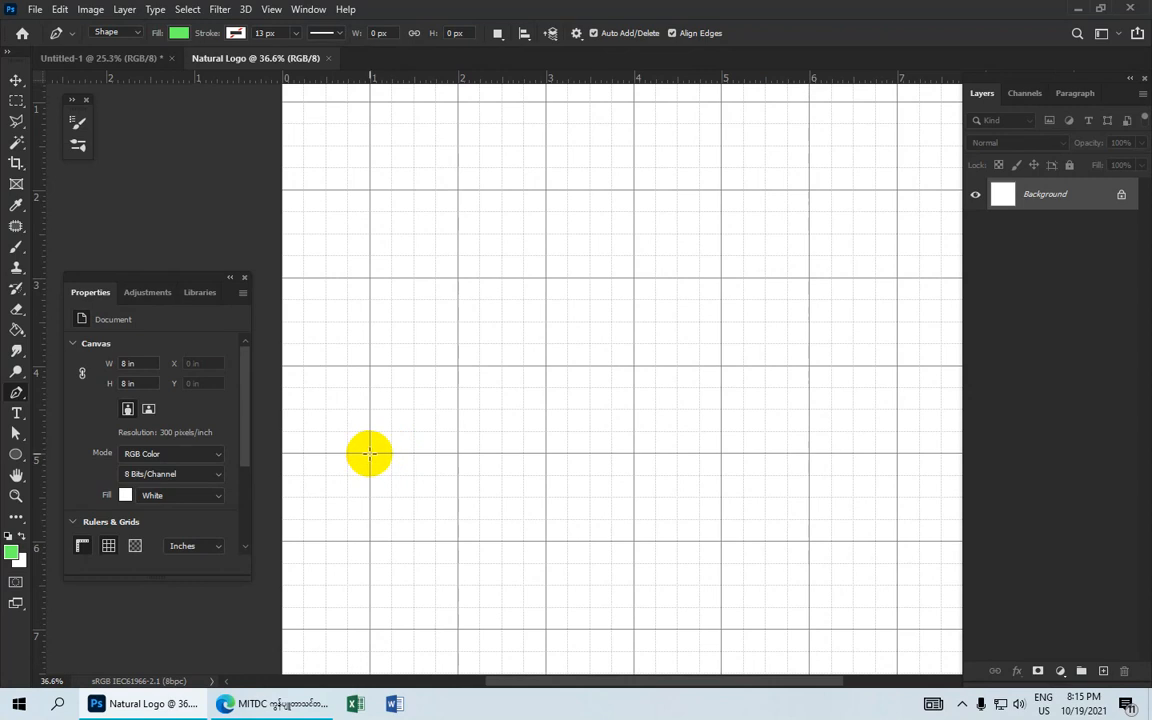
pyautogui.click(369, 454)
pyautogui.scroll(-2, 700, 470)
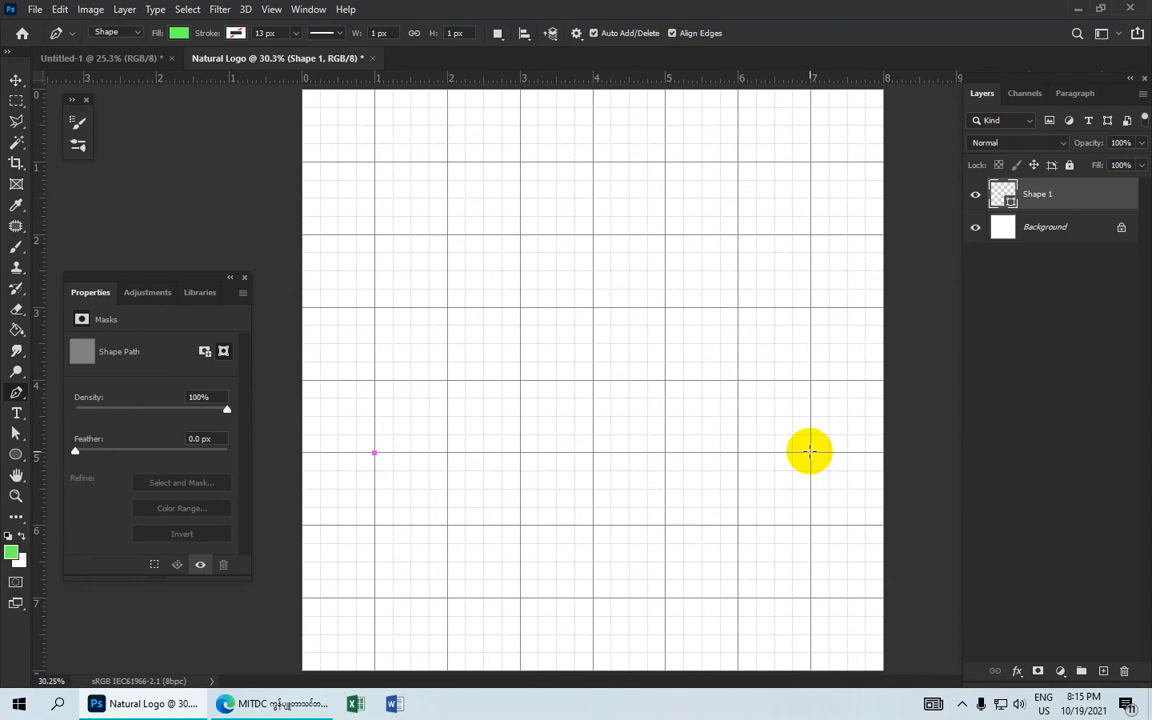
pyautogui.scroll(2, 811, 452)
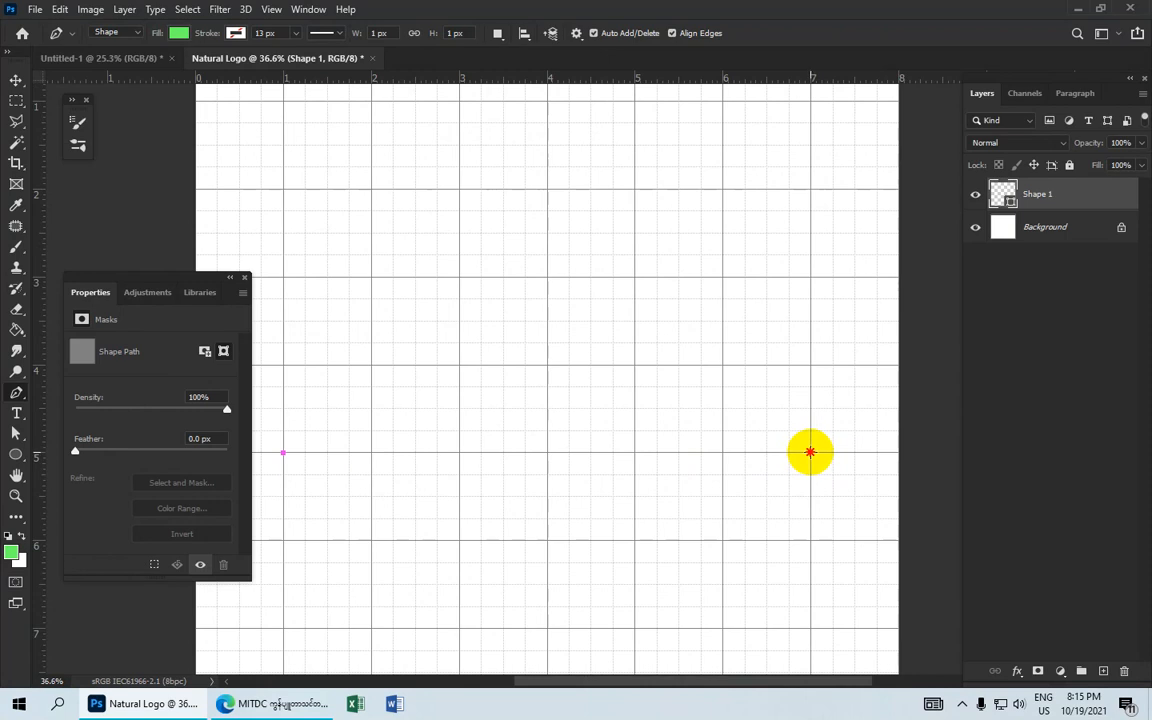
pyautogui.click(810, 452)
pyautogui.scroll(-2, 810, 470)
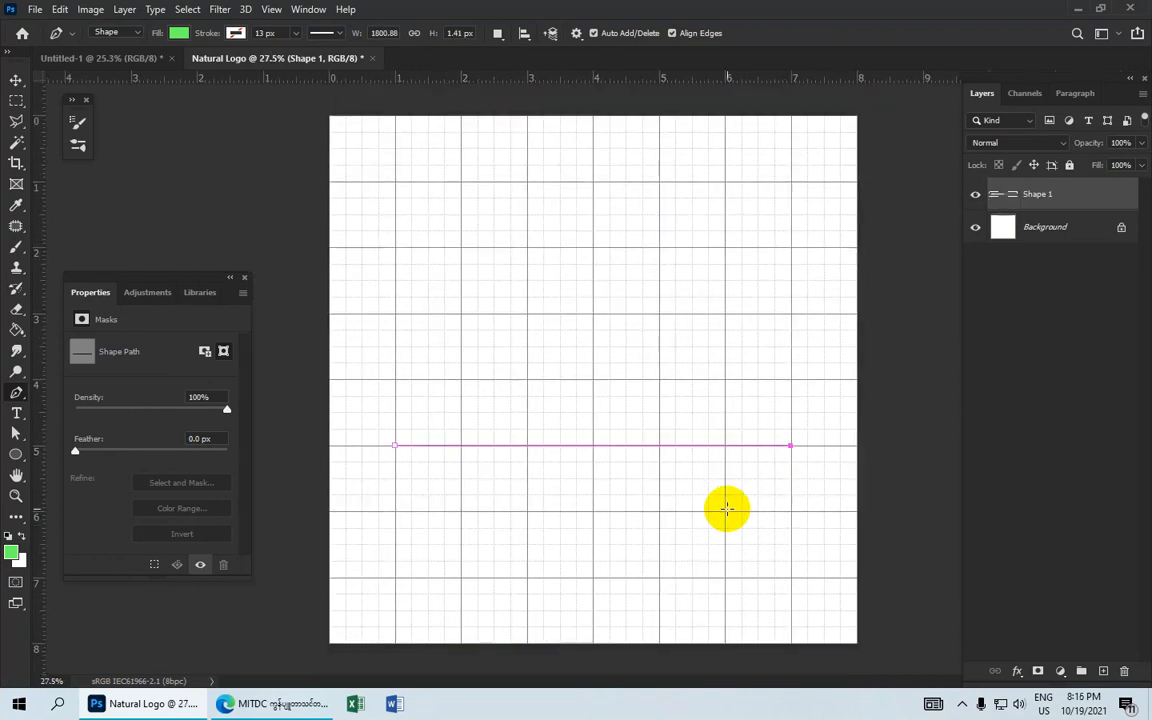
# Complete and close the banner down to the 7-inch grid line, notching its ends at 6 and 2 inches across, 6 inches down
pyautogui.scroll(2, 723, 511)
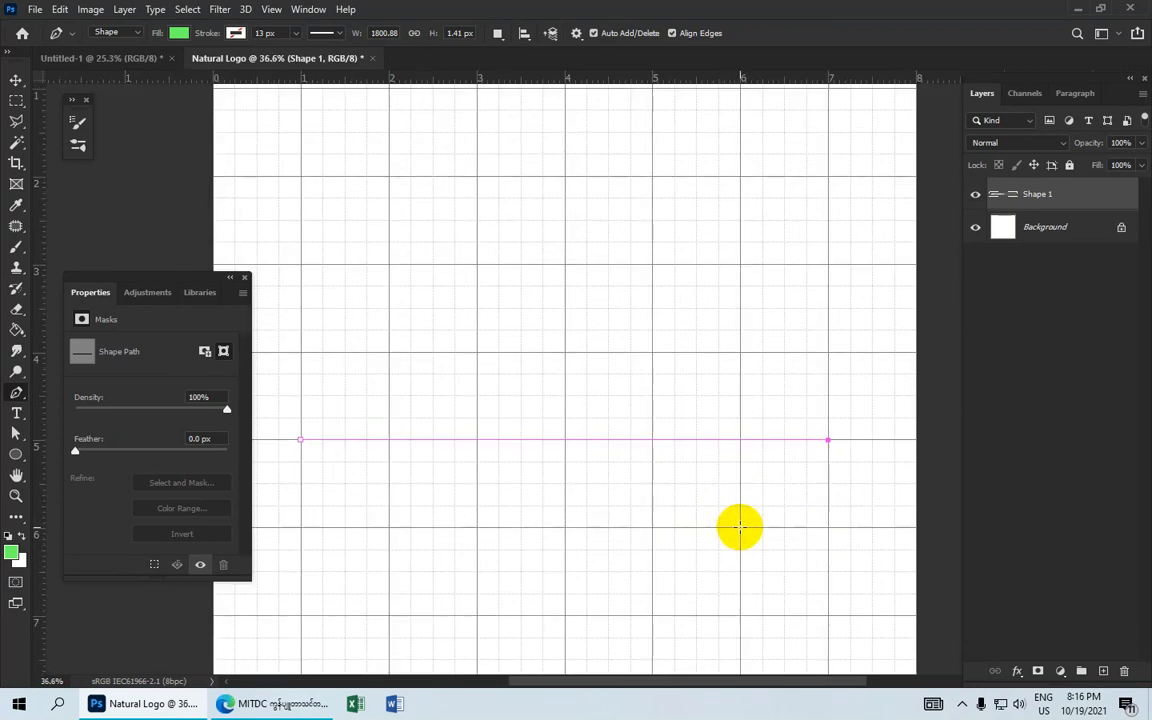
pyautogui.click(739, 527)
pyautogui.scroll(-1, 752, 560)
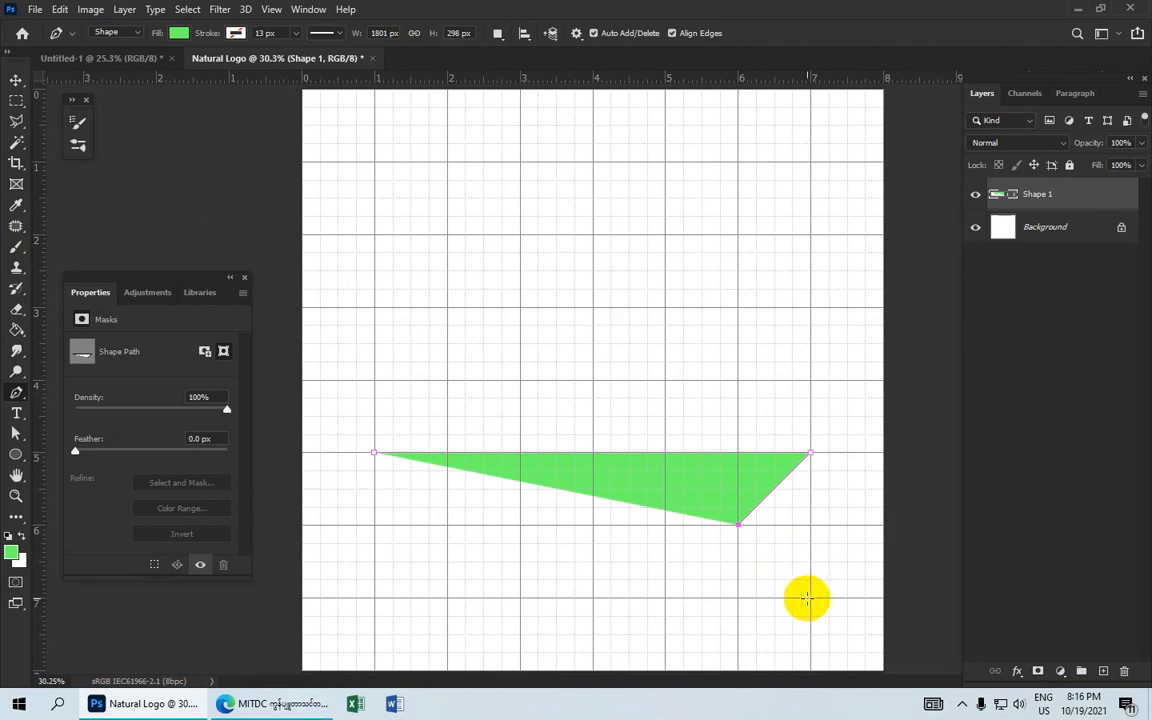
pyautogui.click(810, 598)
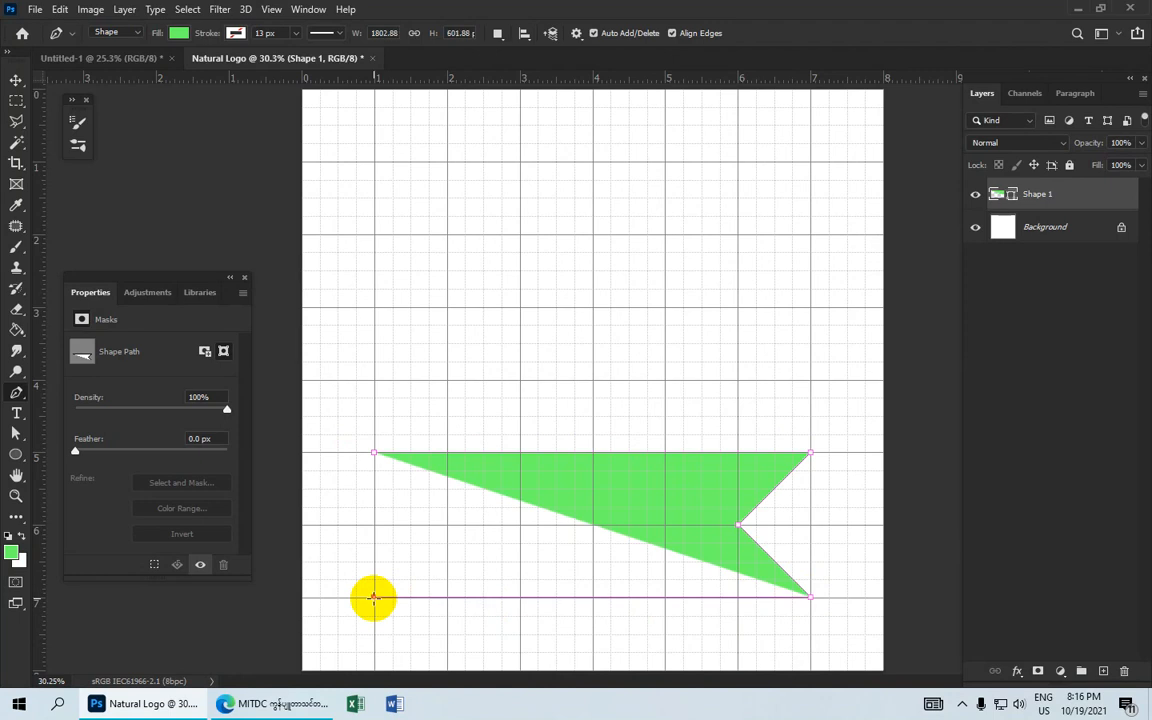
pyautogui.click(373, 597)
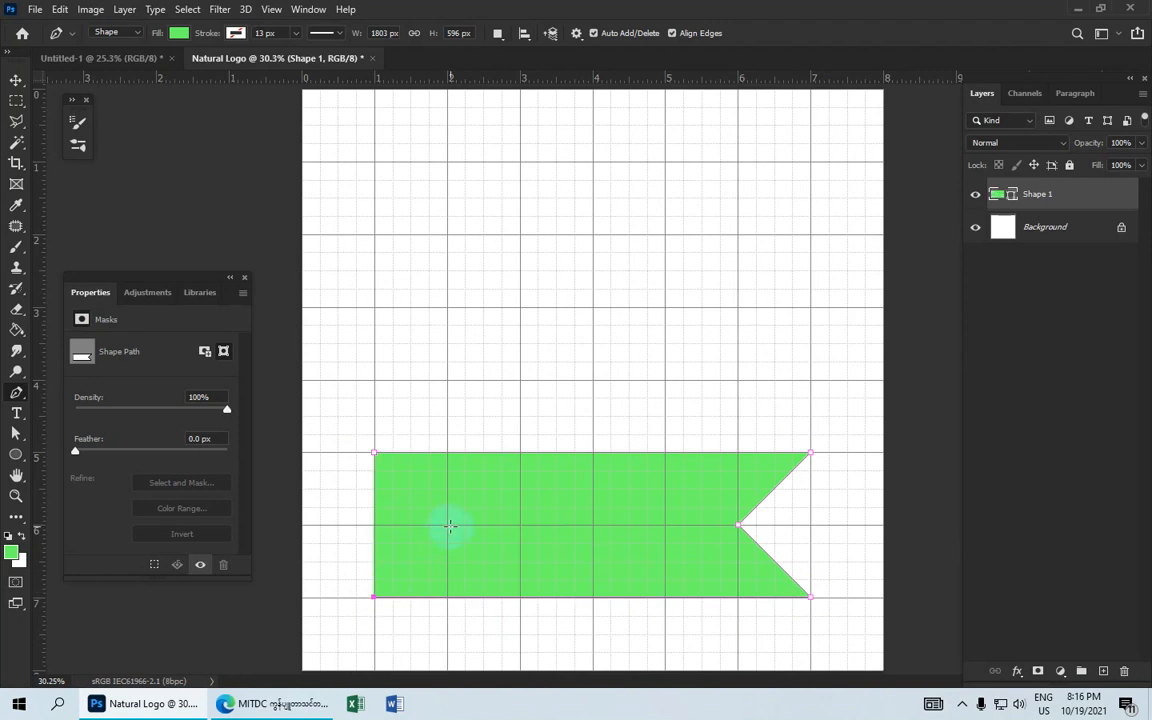
pyautogui.click(445, 524)
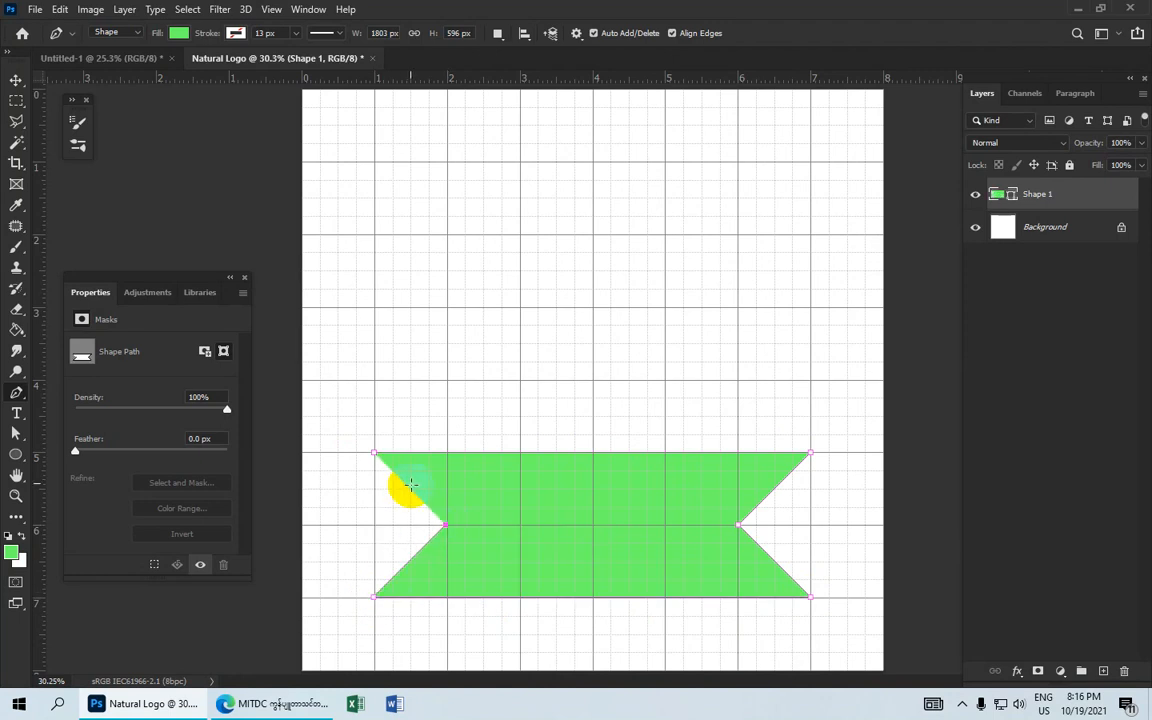
pyautogui.click(375, 455)
pyautogui.scroll(-5, 450, 458)
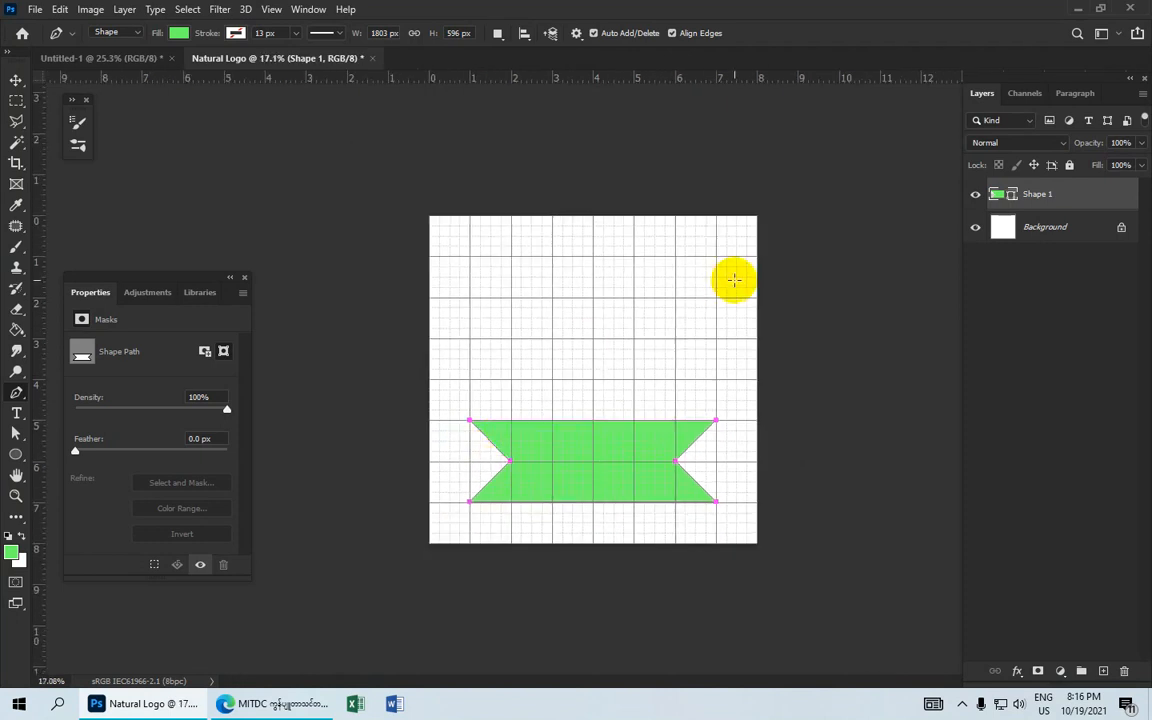
# Add a Gradient Overlay layer style to the banner shape
pyautogui.rightClick(1034, 194)
pyautogui.click(895, 11)
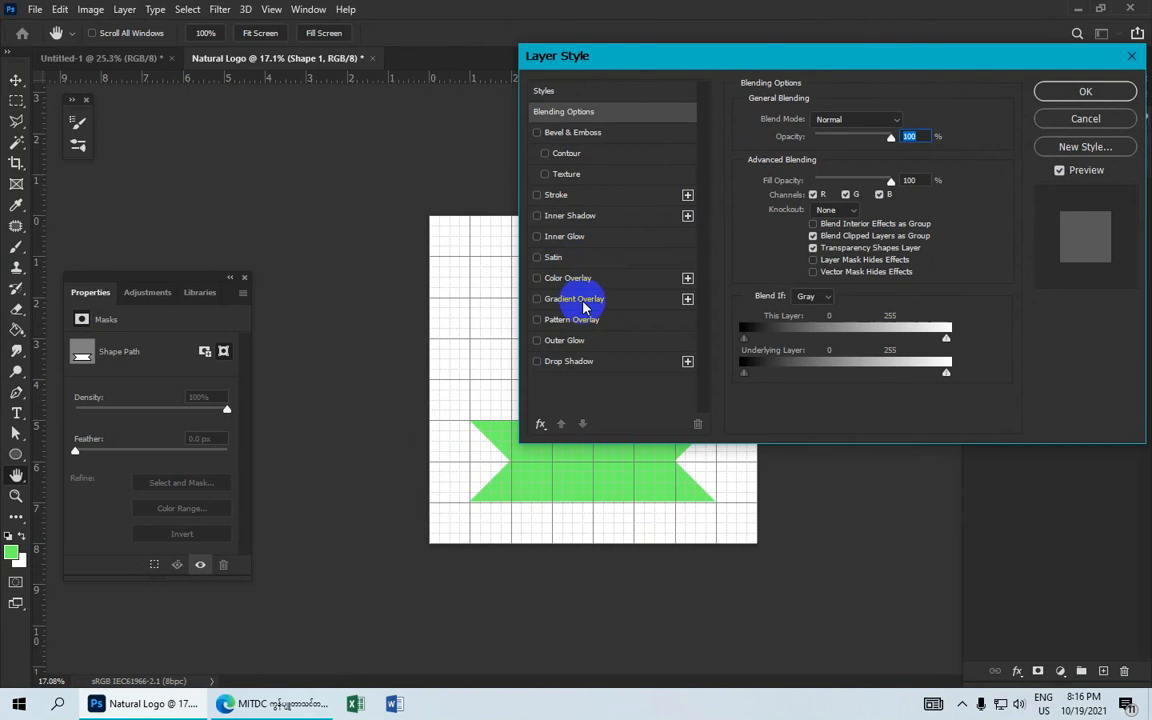
pyautogui.click(540, 299)
# Set the dark end stop of the banner's overlay gradient to green 00650c
pyautogui.click(835, 157)
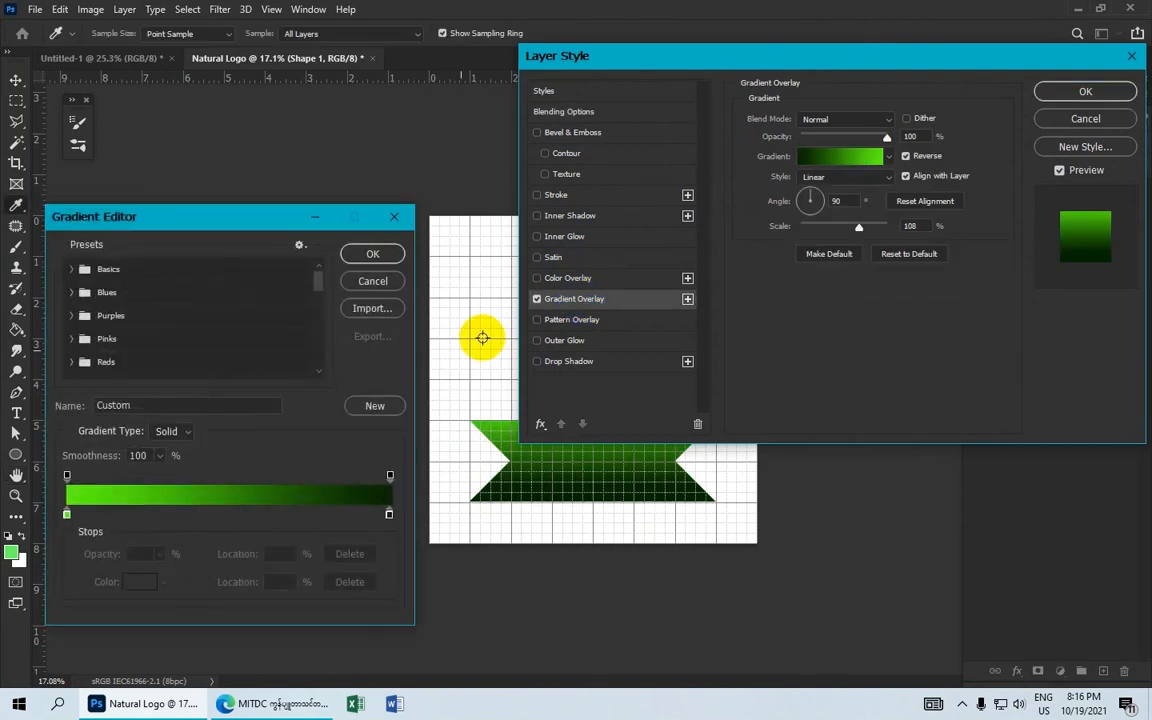
pyautogui.click(389, 516)
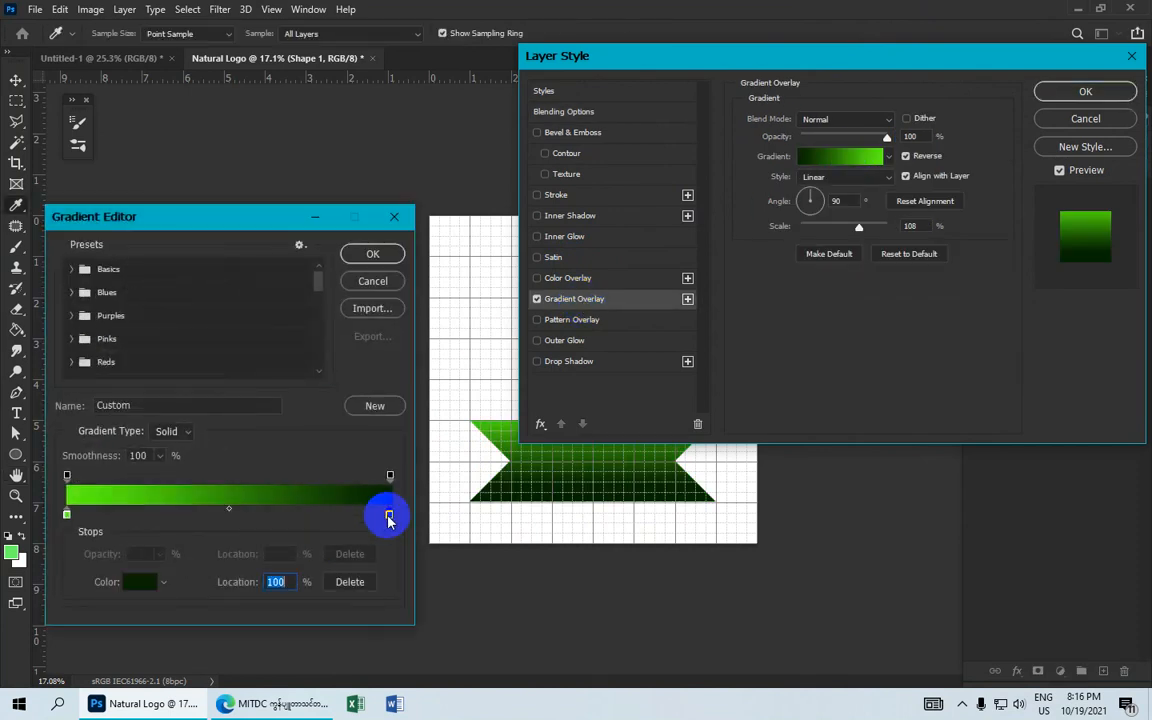
pyautogui.click(143, 581)
pyautogui.click(856, 235)
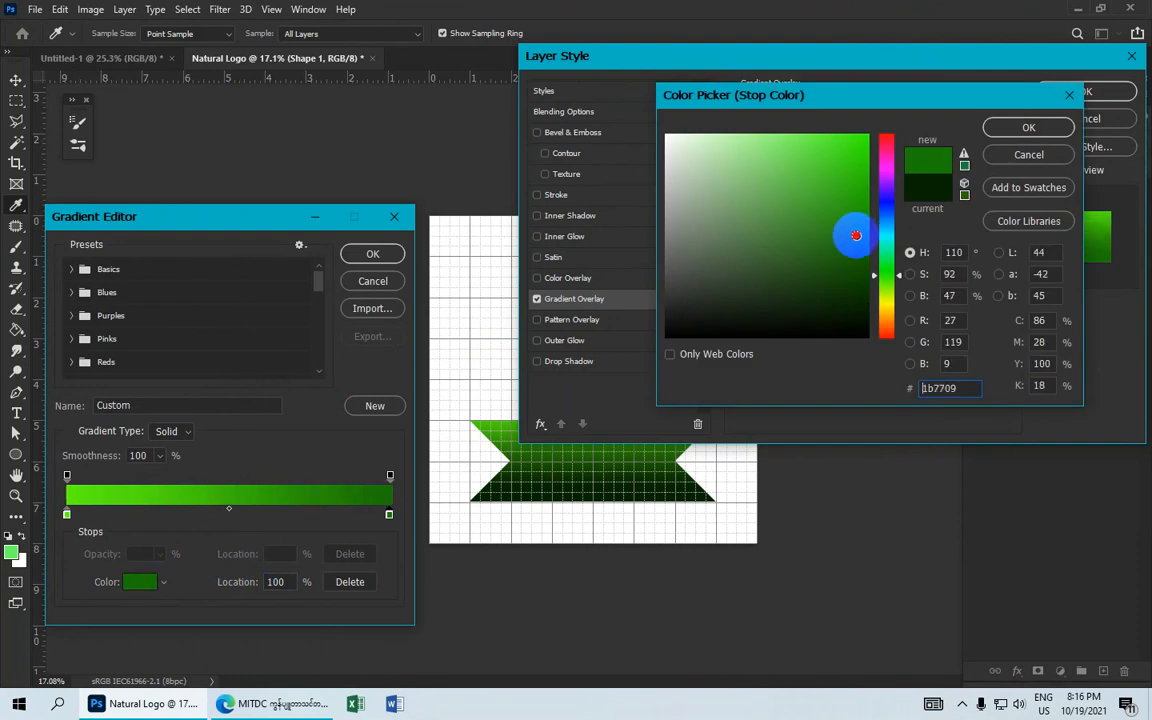
pyautogui.moveTo(856, 235)
pyautogui.mouseDown()
pyautogui.moveTo(861, 226)
pyautogui.moveTo(856, 239)
pyautogui.moveTo(884, 256)
pyautogui.moveTo(884, 270)
pyautogui.mouseUp()
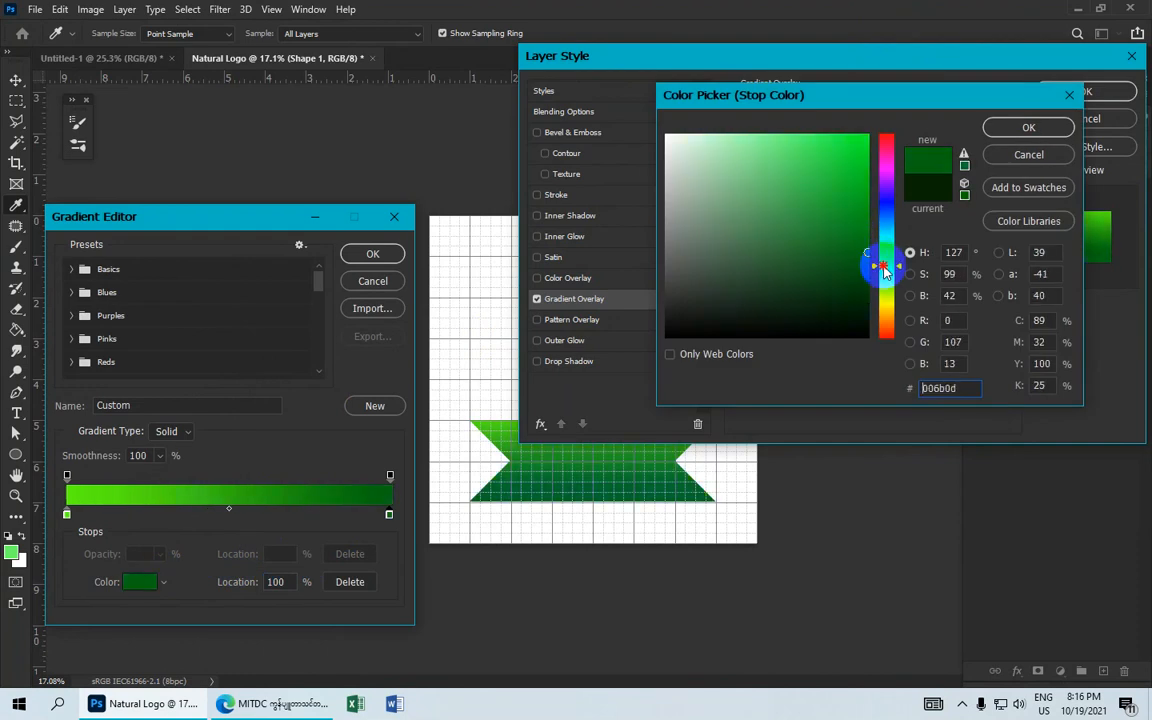
pyautogui.click(866, 257)
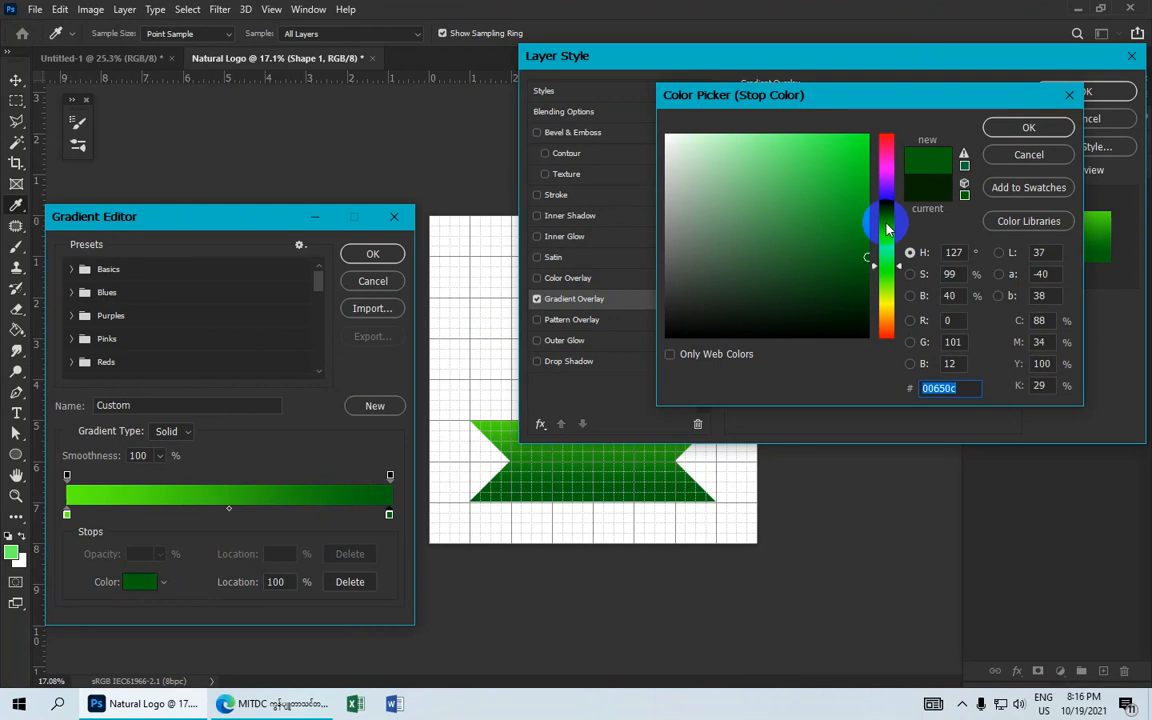
pyautogui.click(1028, 127)
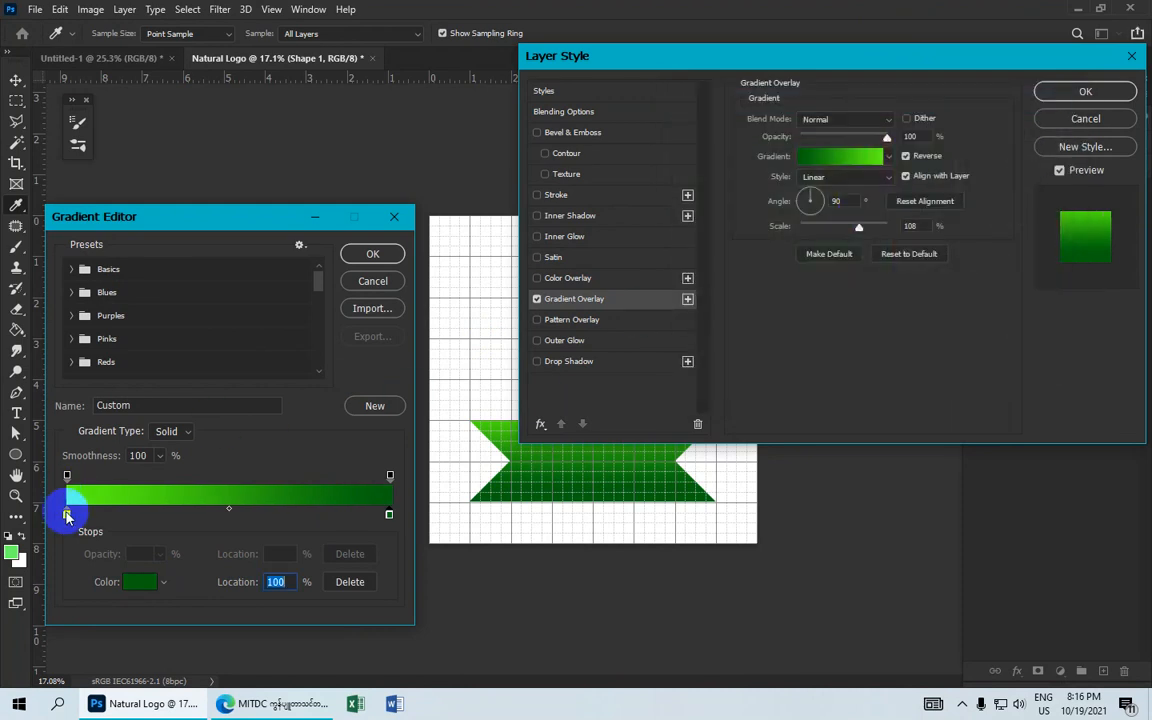
# Set the gradient's light start stop to bright green 54ff00 and accept the edited gradient
pyautogui.doubleClick(67, 516)
pyautogui.click(855, 152)
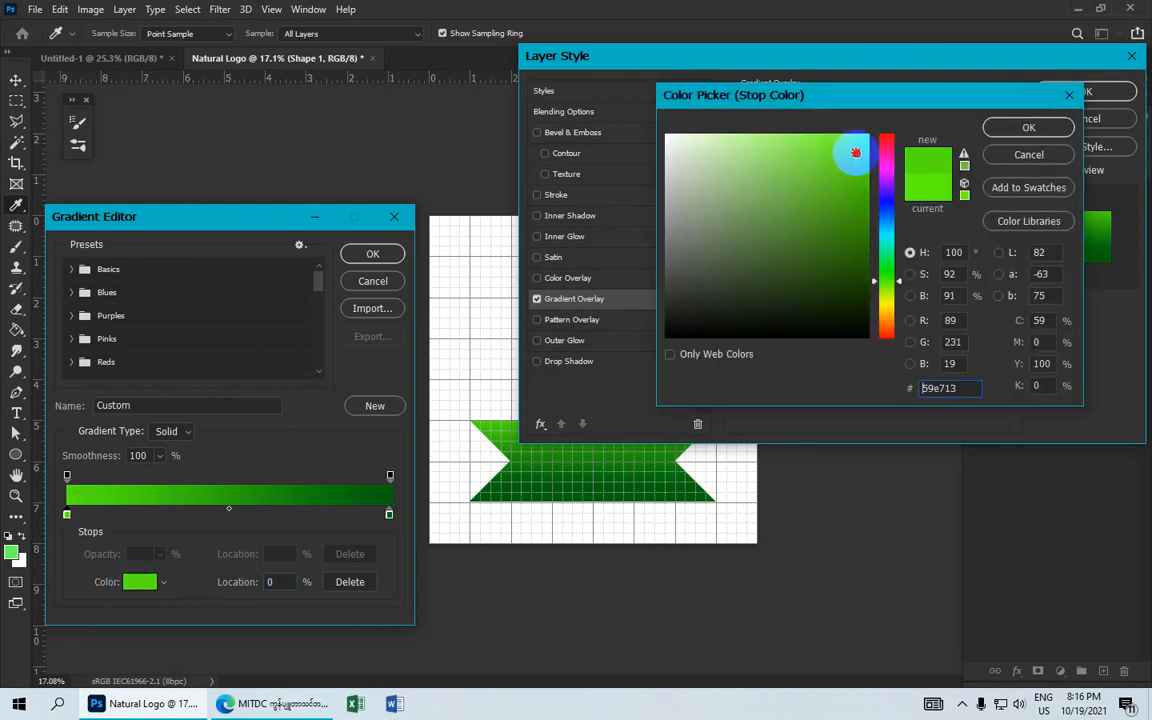
pyautogui.moveTo(855, 152); pyautogui.dragTo(868, 130)
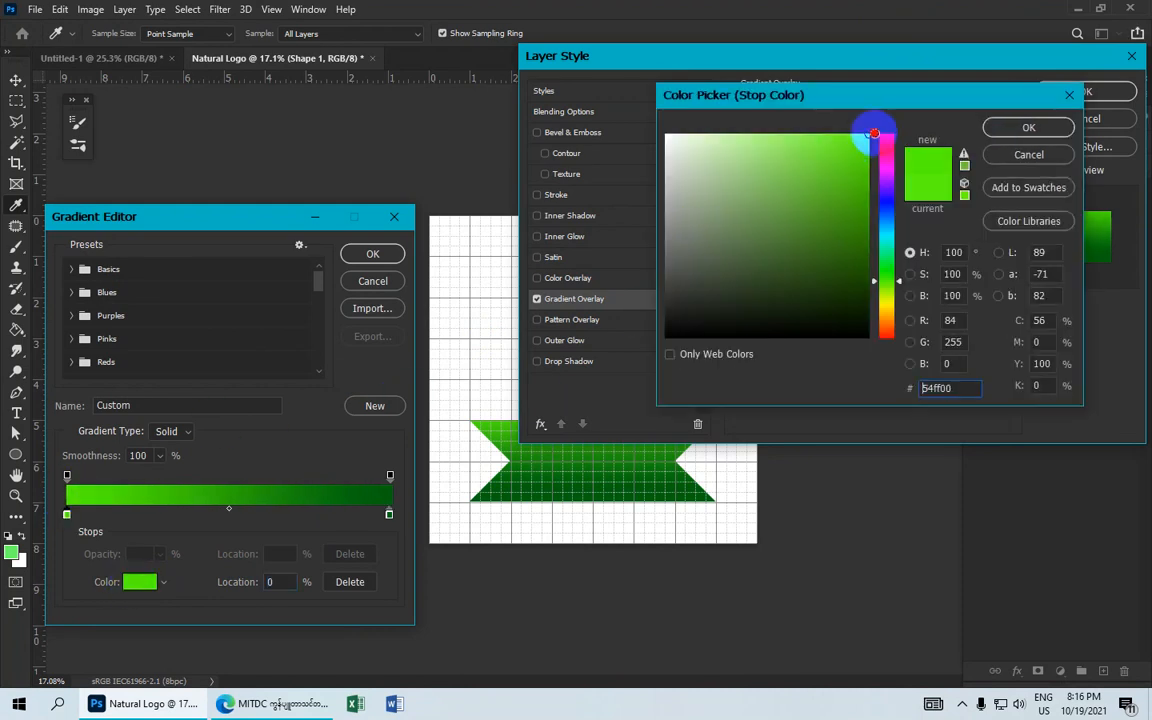
pyautogui.click(1003, 137)
pyautogui.click(372, 253)
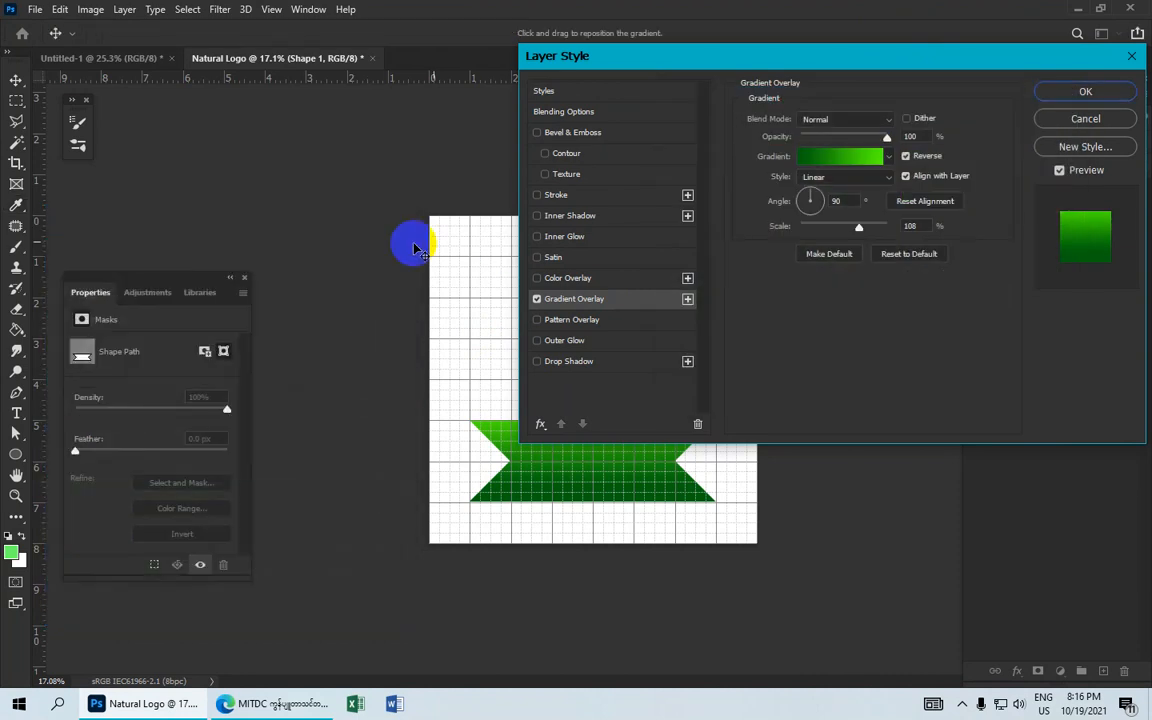
# Keep the overlay's Linear style, shift the gradient slightly downward on the banner, and apply the layer style
pyautogui.click(820, 180)
pyautogui.click(818, 192)
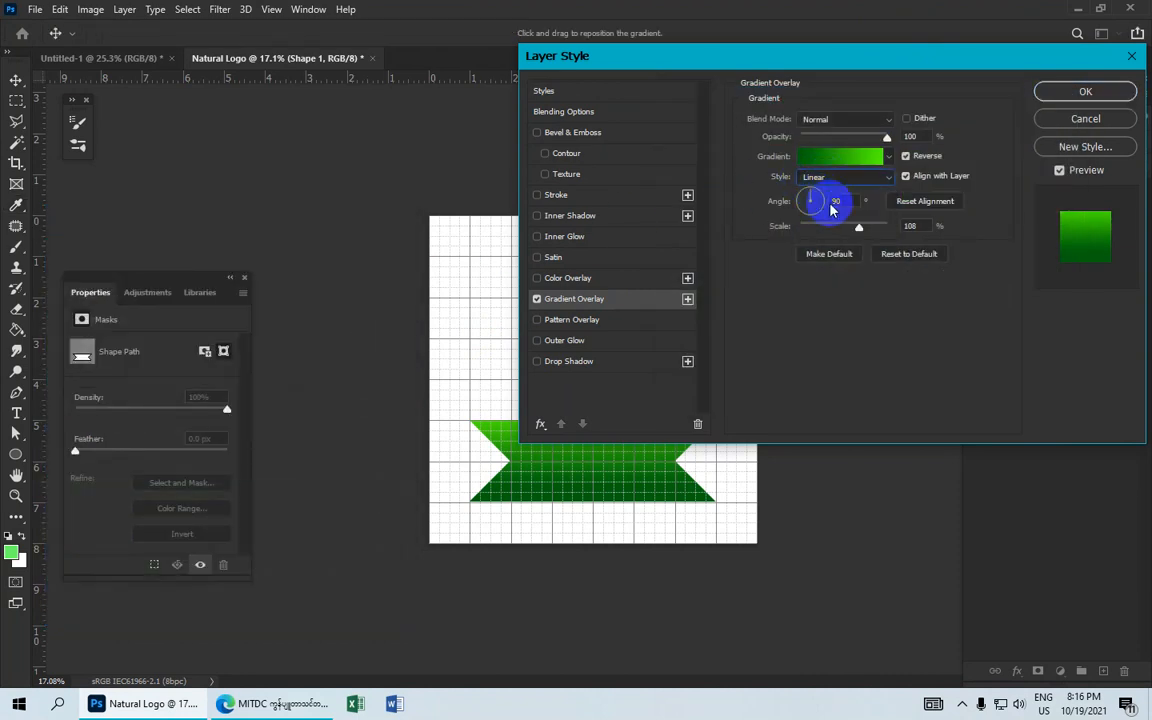
pyautogui.moveTo(761, 58); pyautogui.dragTo(964, 18)
pyautogui.moveTo(592, 448); pyautogui.dragTo(592, 458)
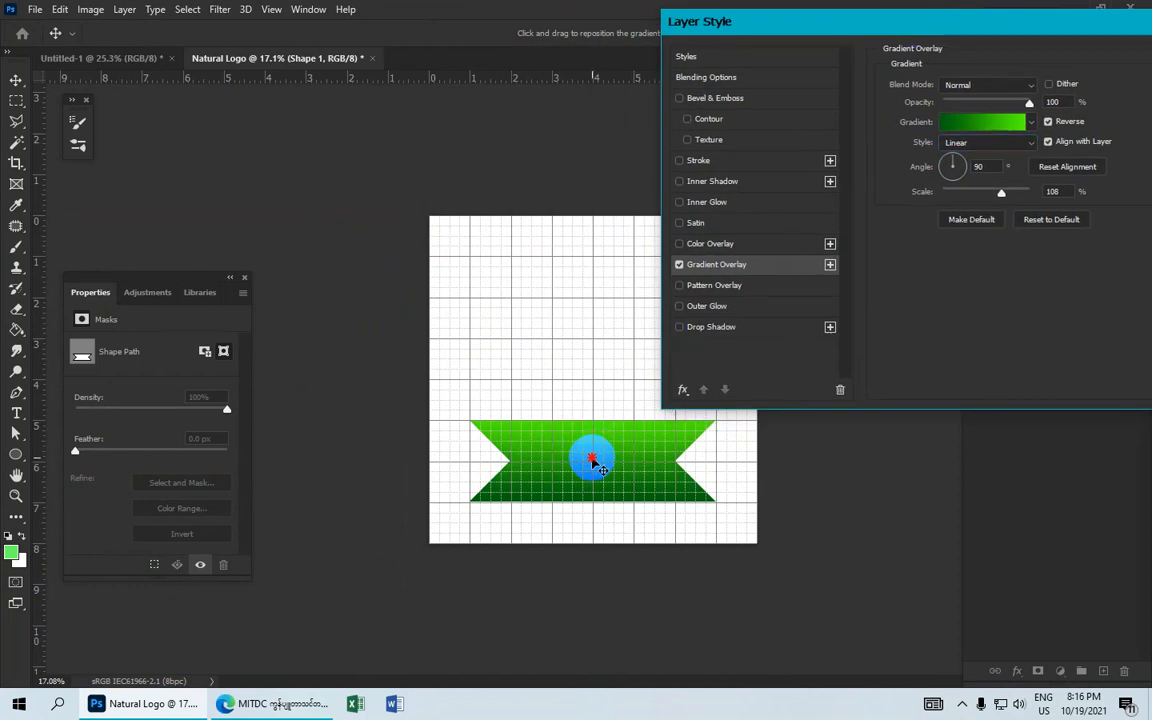
pyautogui.moveTo(838, 25); pyautogui.dragTo(645, 67)
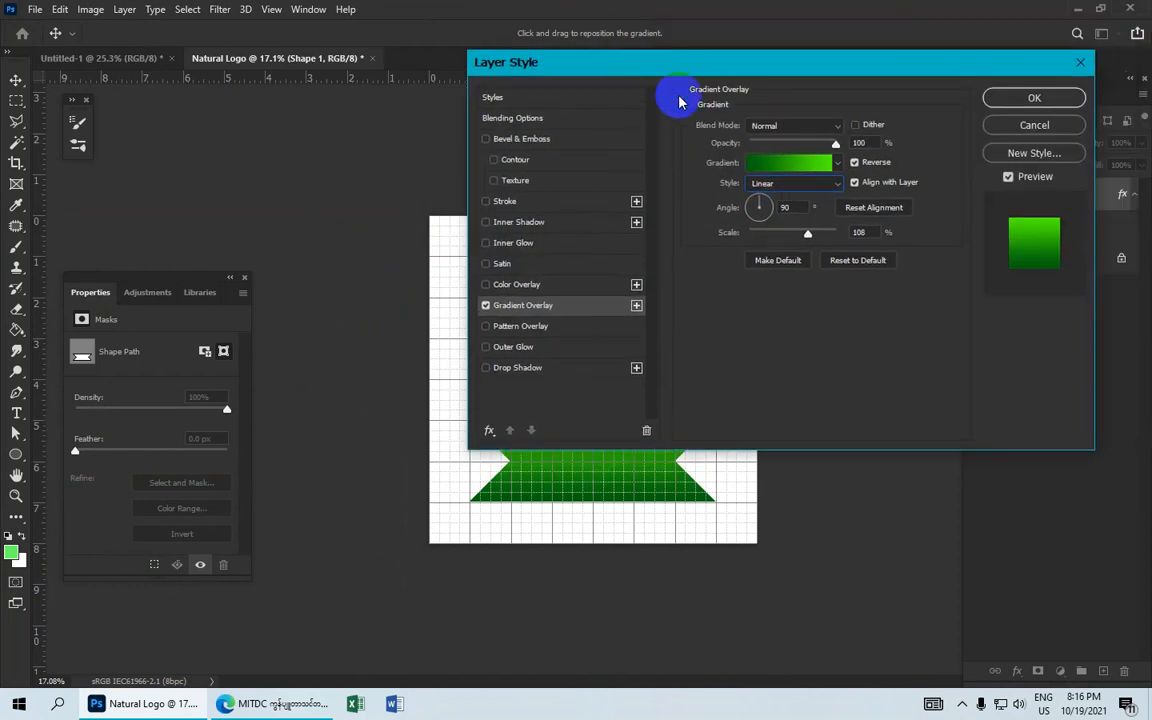
pyautogui.click(1027, 99)
# Draw the leaf's curved outer edge with the Pen tool from about 2.5 across, 4.75 down to a 1.25-inch tip, dropping the outgoing handle
pyautogui.hotkey('ctrl', '+')
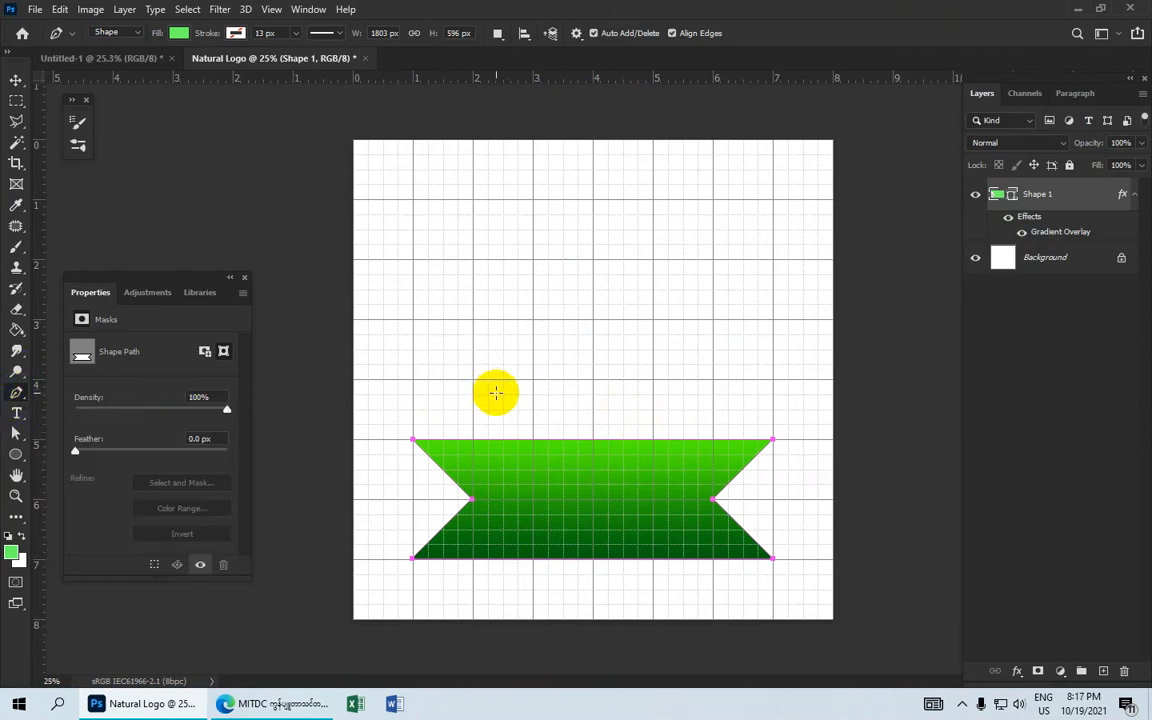
pyautogui.scroll(2, 496, 393)
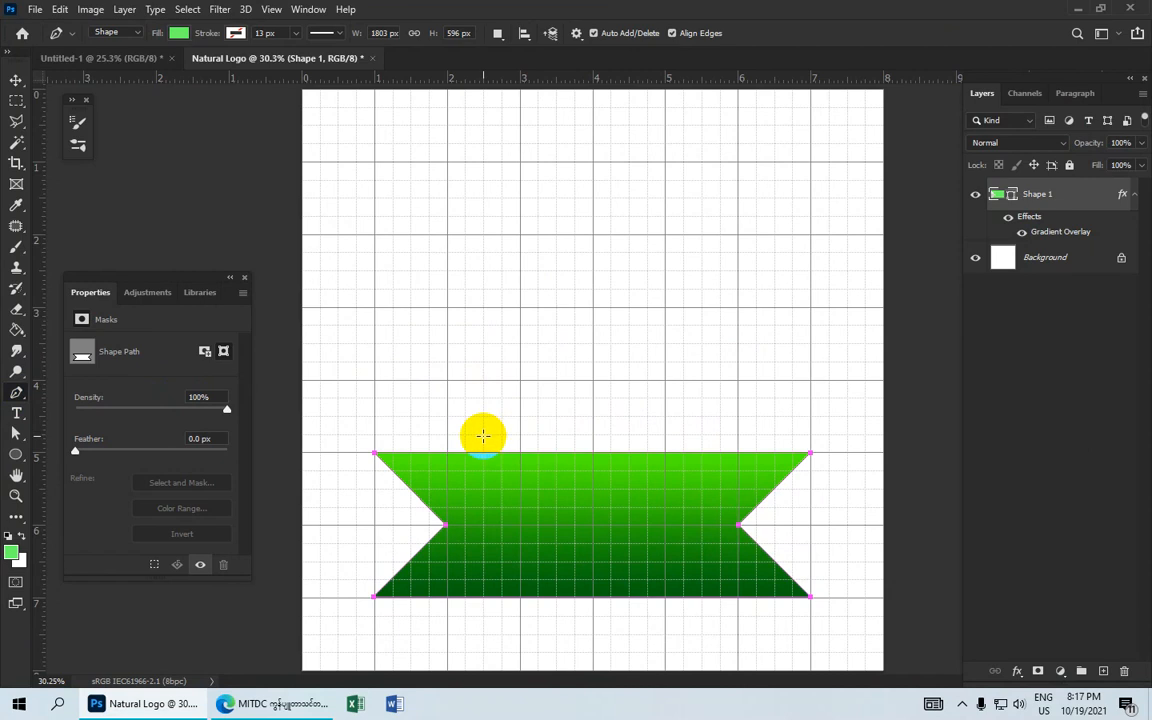
pyautogui.click(483, 435)
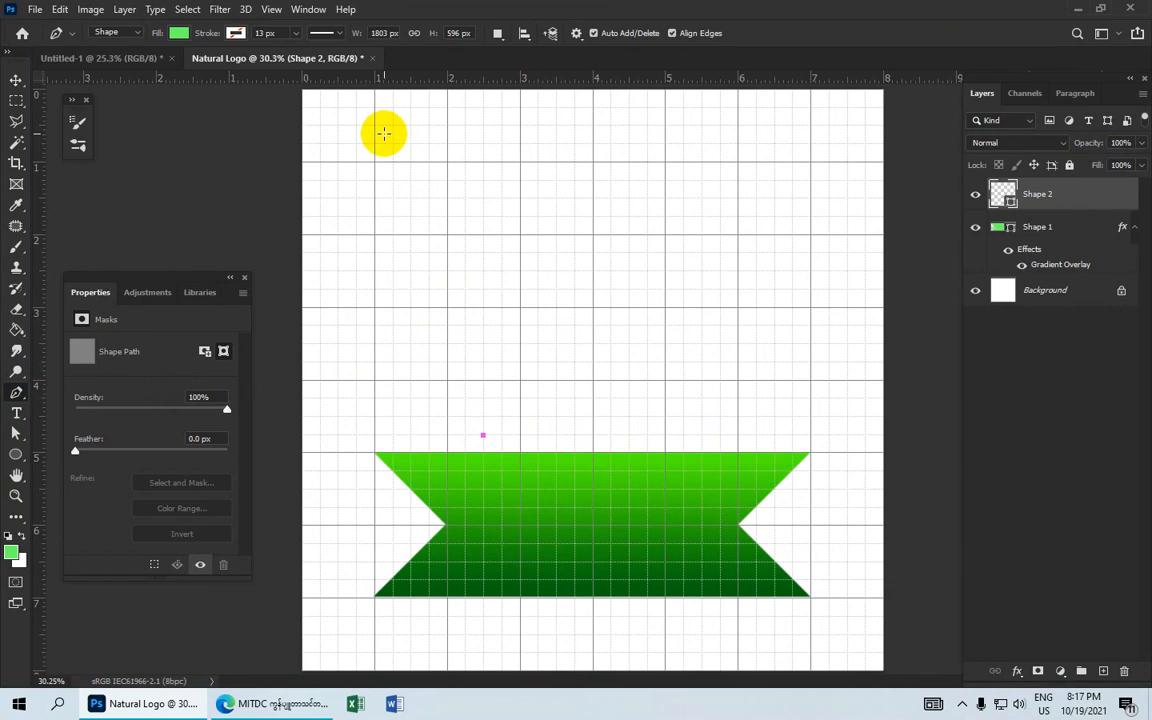
pyautogui.hotkey('ctrl', '-')
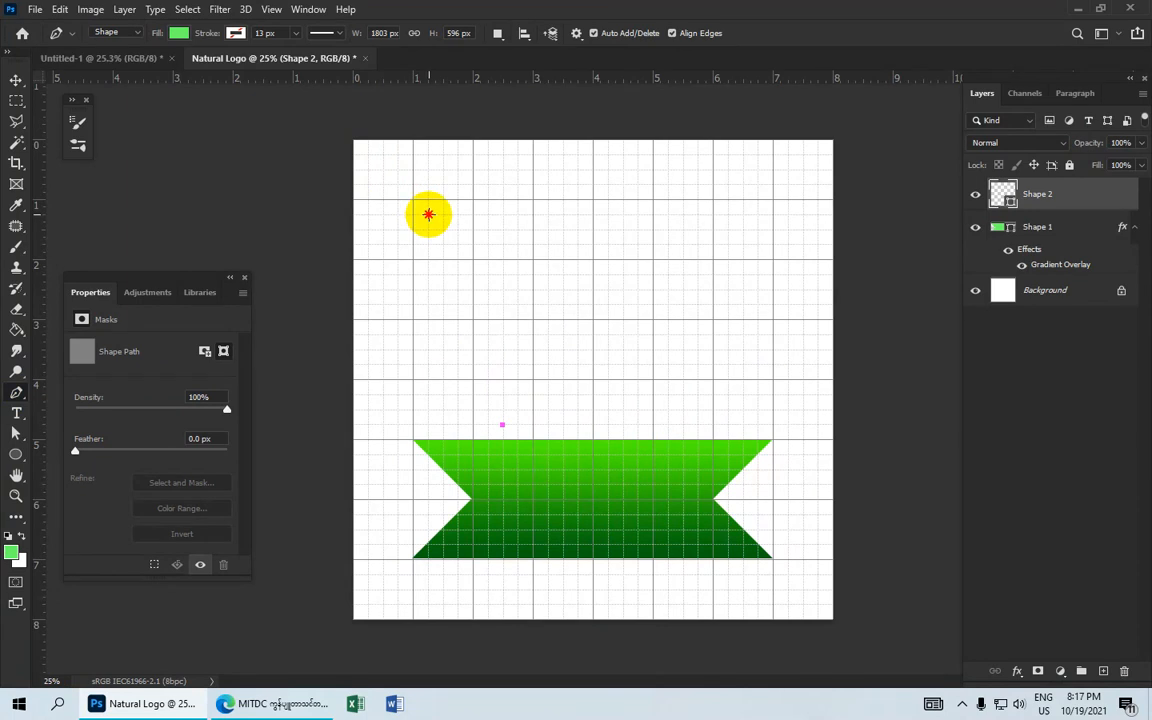
pyautogui.moveTo(428, 214); pyautogui.dragTo(476, 58)
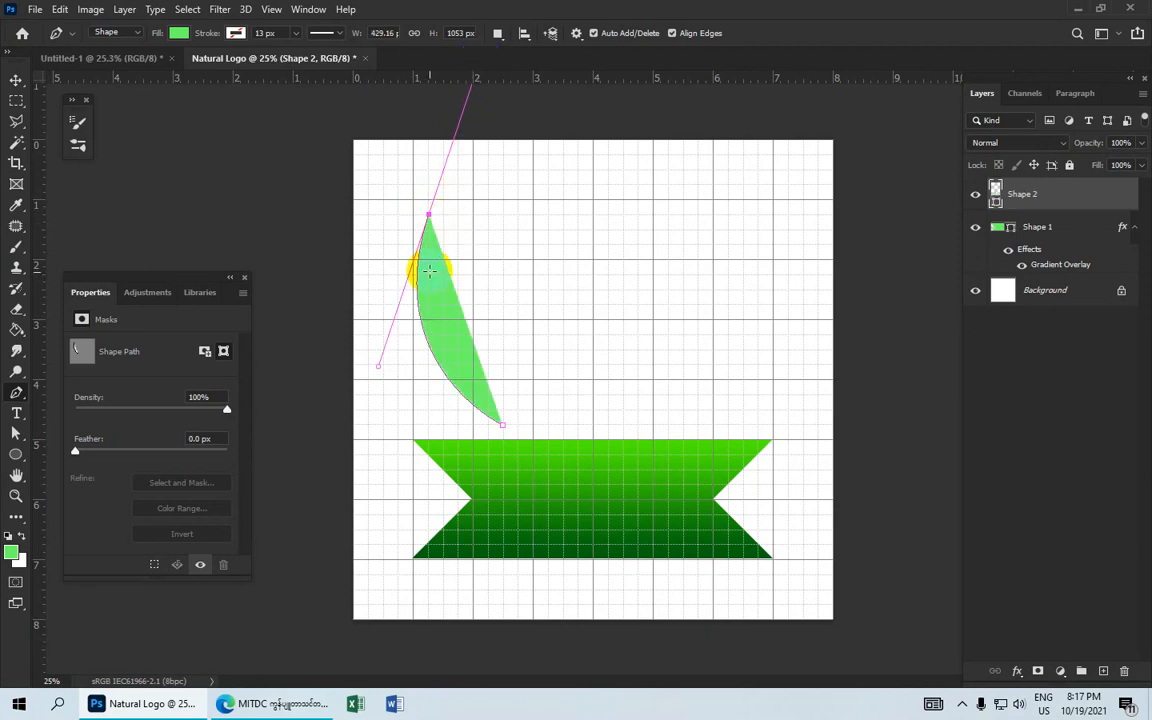
pyautogui.click(428, 214)
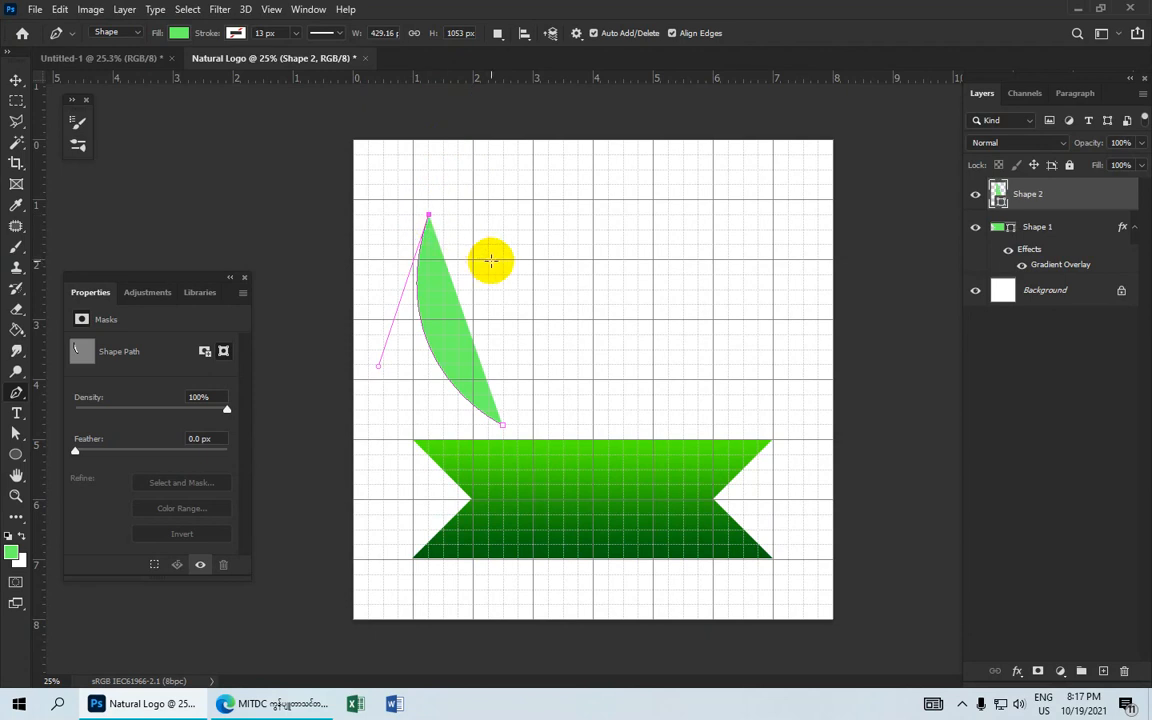
pyautogui.click(500, 272)
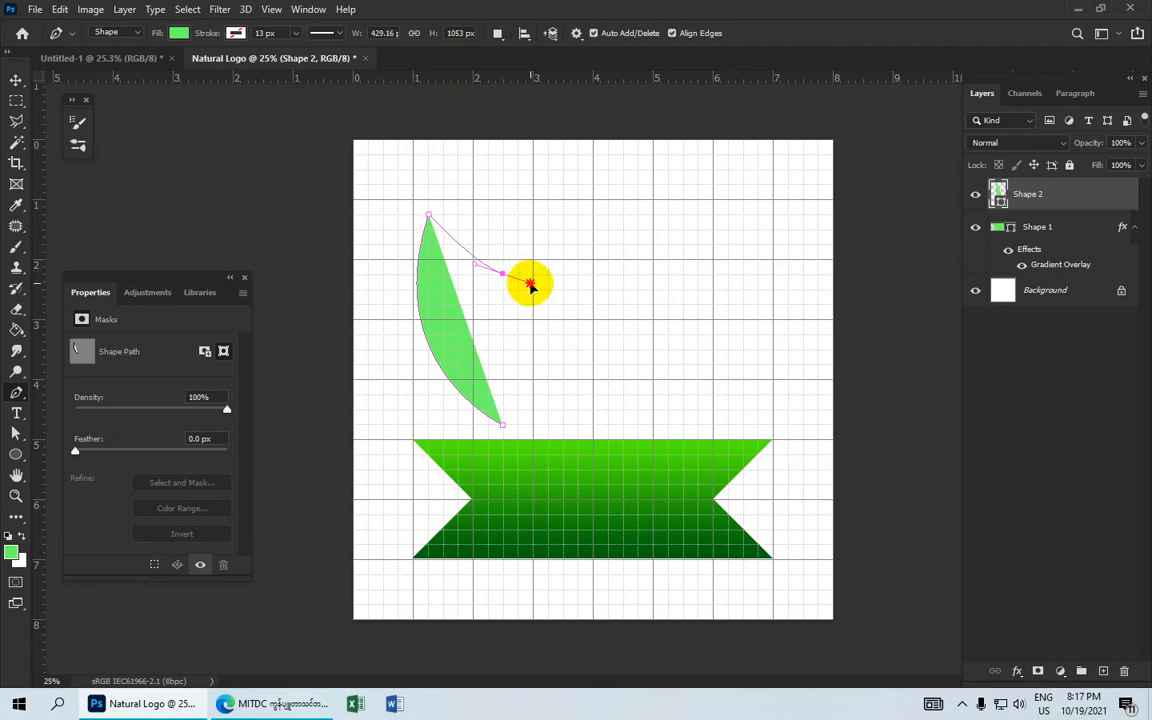
pyautogui.moveTo(530, 285); pyautogui.dragTo(519, 285)
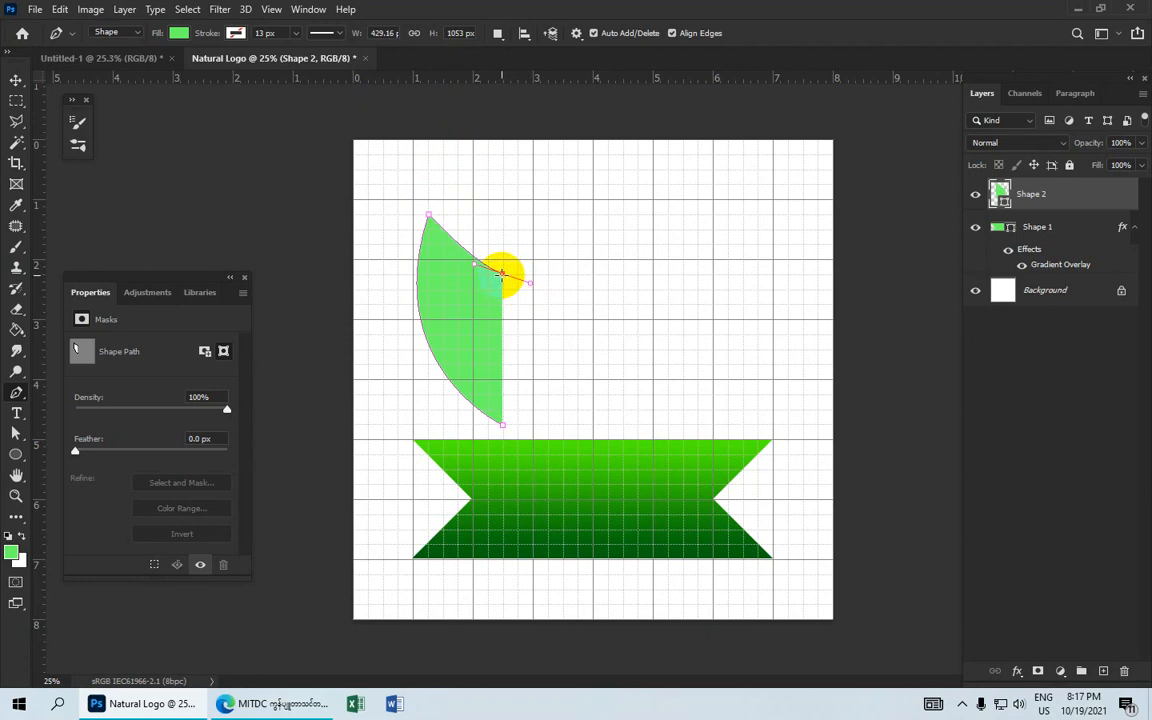
pyautogui.click(501, 272)
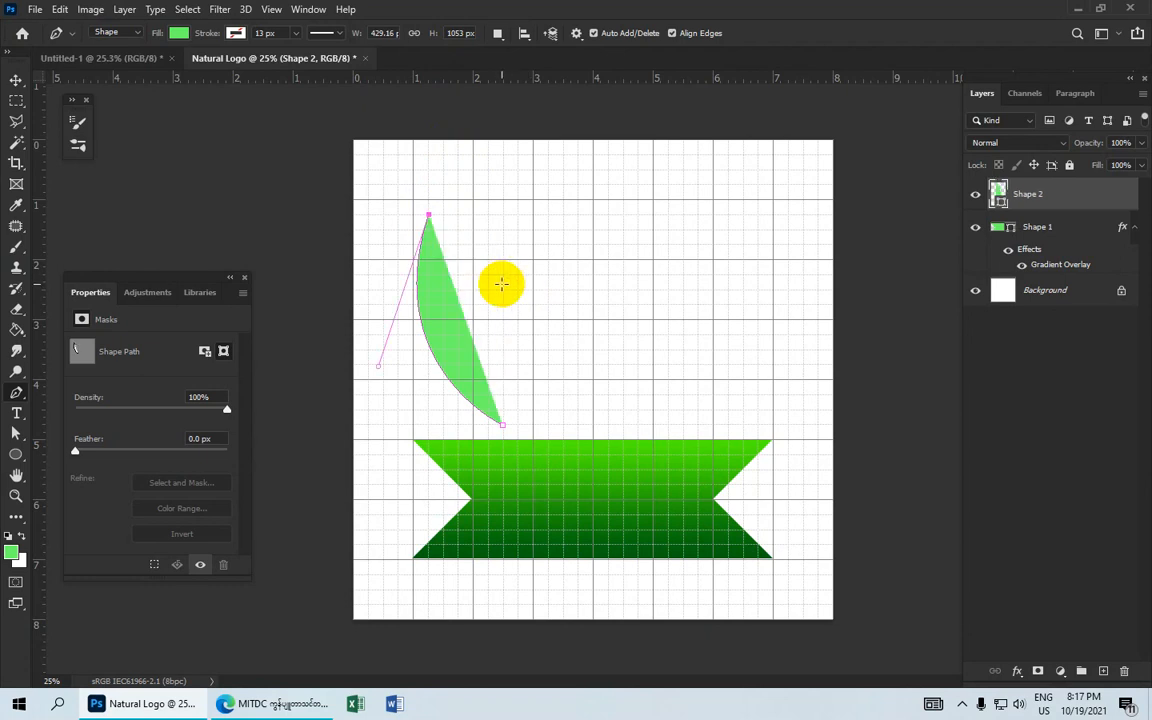
# Curve the leaf outline to about 2.5 inches across, 2.3 down, then to 2.75 across, 4.5 down, removing each anchor's outgoing handle
pyautogui.moveTo(500, 276); pyautogui.dragTo(566, 314)
pyautogui.keyDown('alt'); pyautogui.click(504, 277); pyautogui.keyUp('alt')
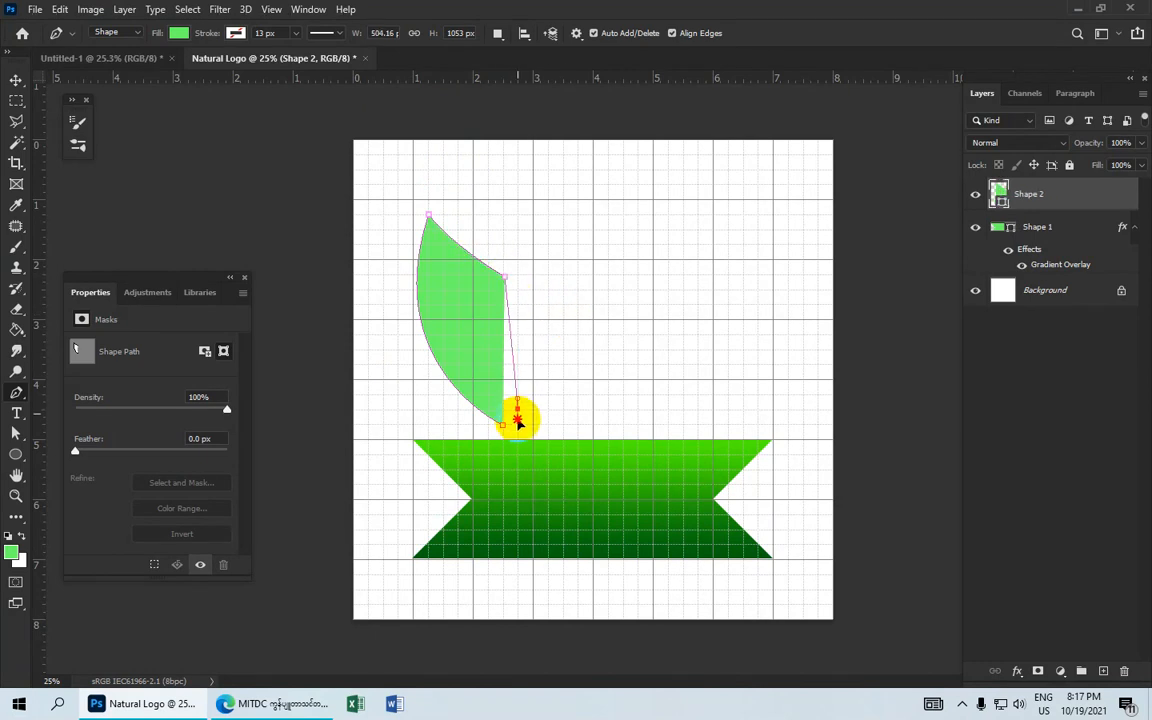
pyautogui.moveTo(517, 408); pyautogui.dragTo(494, 489)
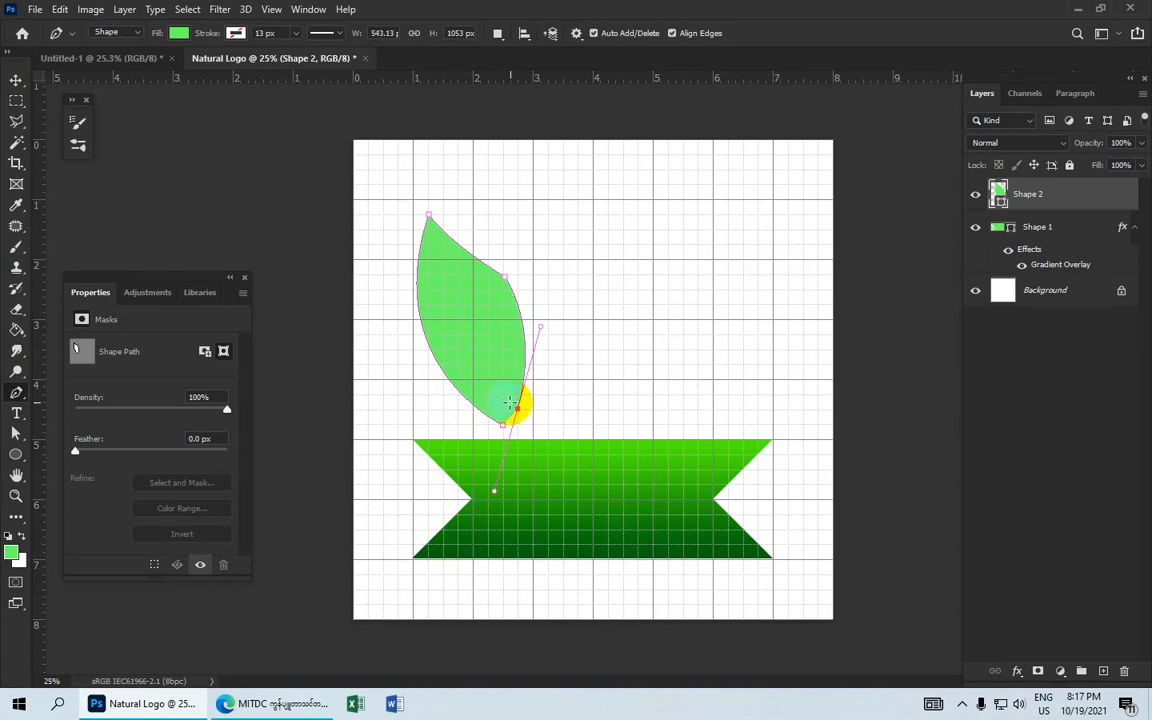
pyautogui.scroll(1, 519, 410)
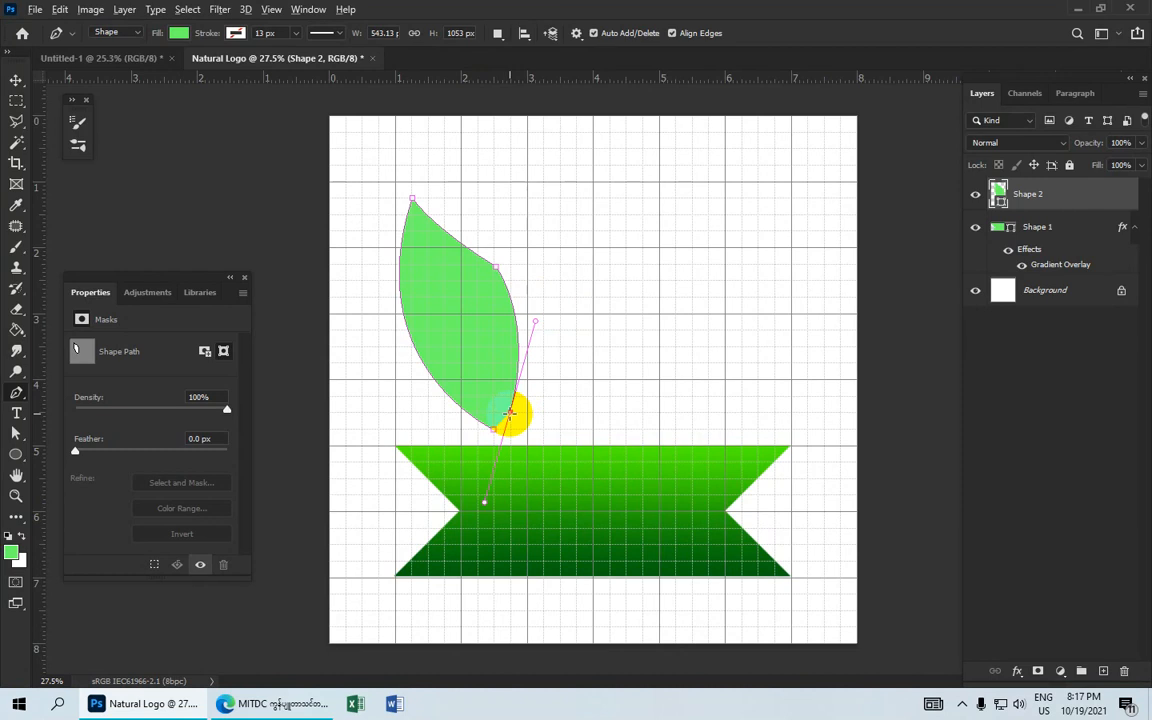
pyautogui.click(510, 410)
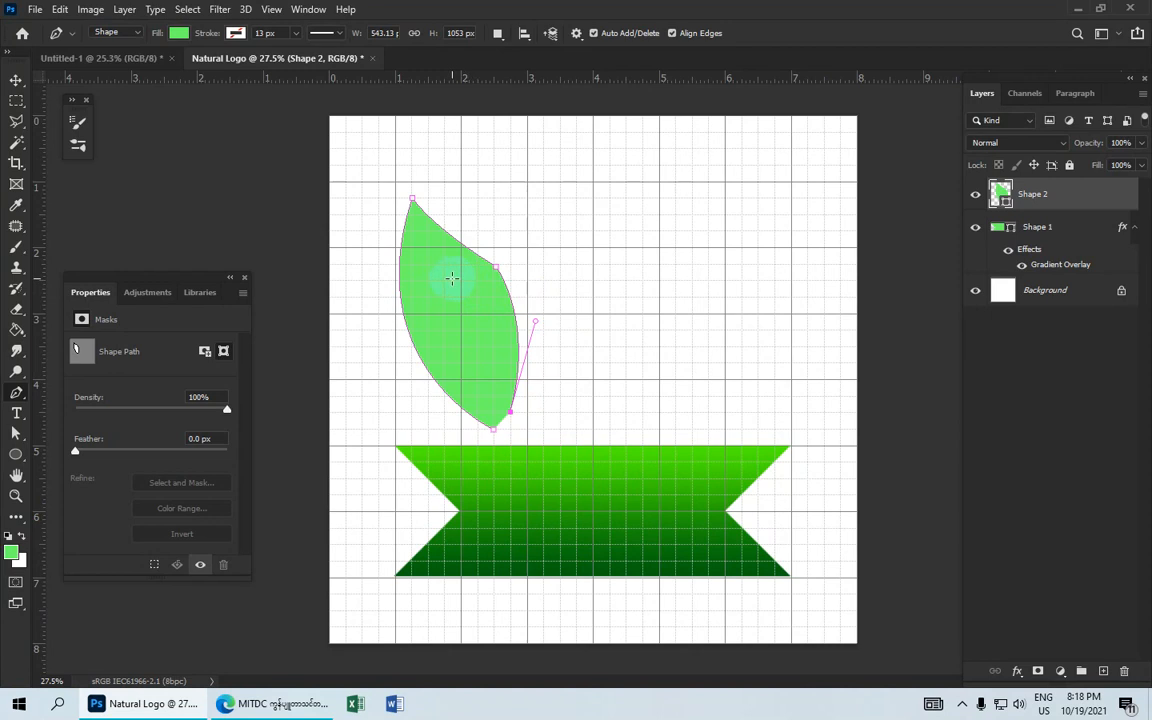
# Draw the leaf's inner cutout curving up to about 1.9 inches across, 2.45 down, and close the outline straight to its starting point
pyautogui.moveTo(455, 278); pyautogui.dragTo(407, 272)
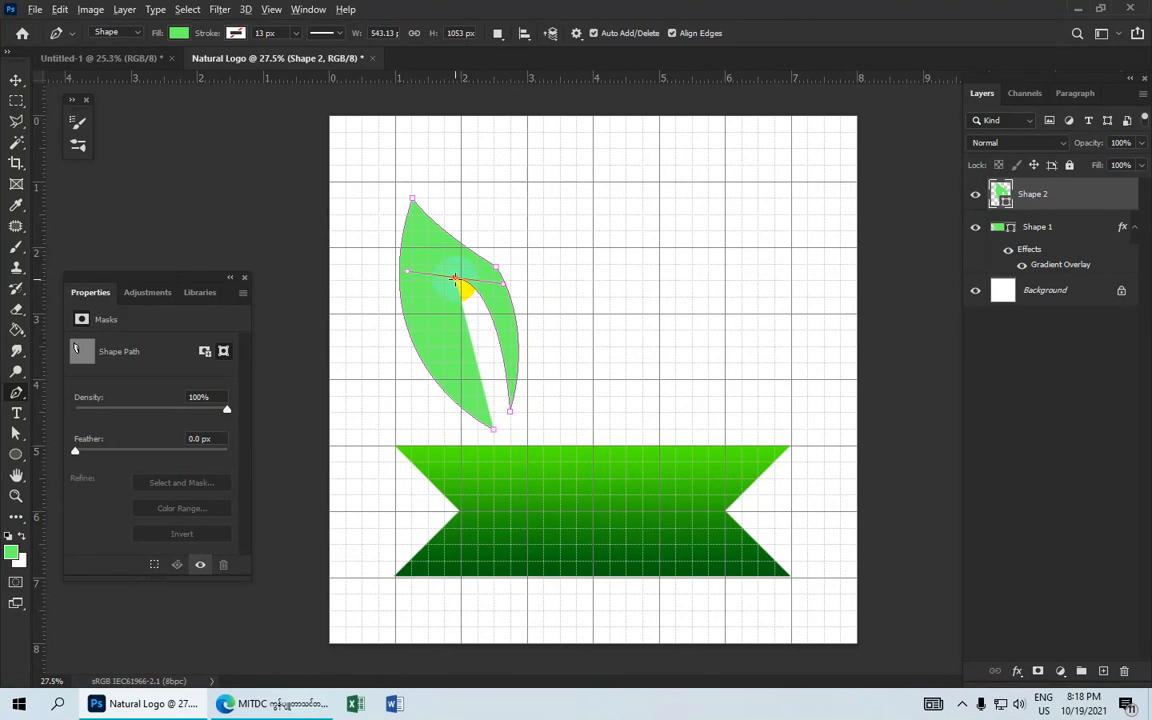
pyautogui.click(455, 278)
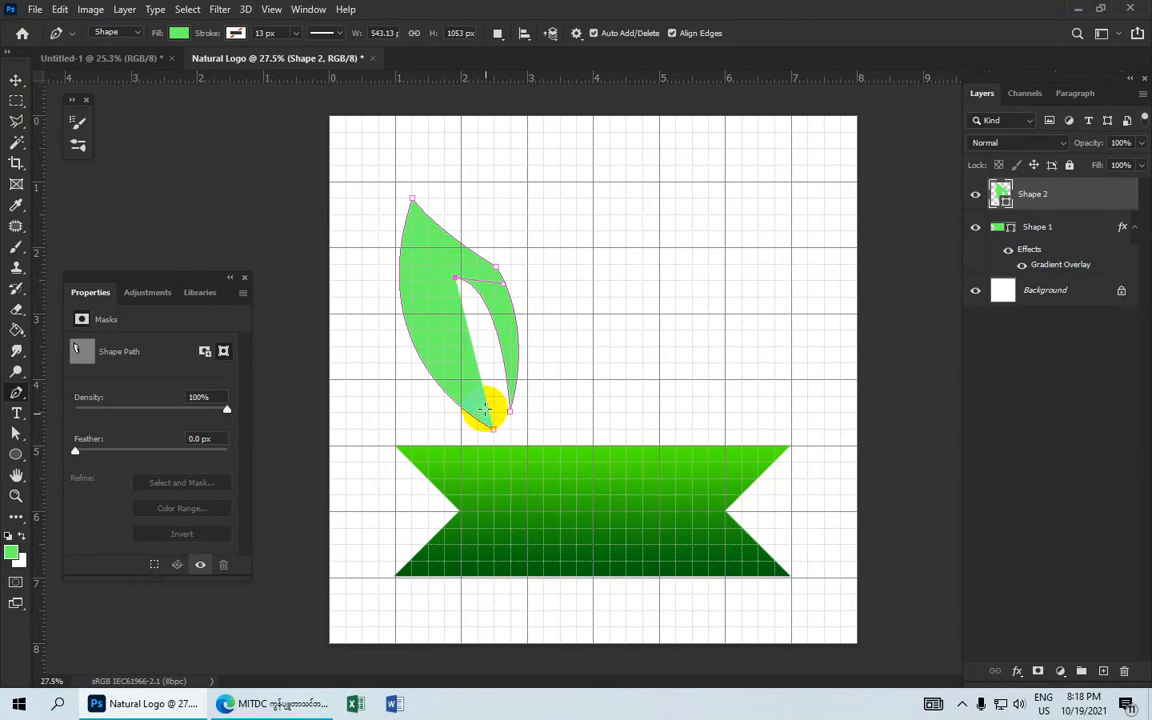
pyautogui.click(493, 435)
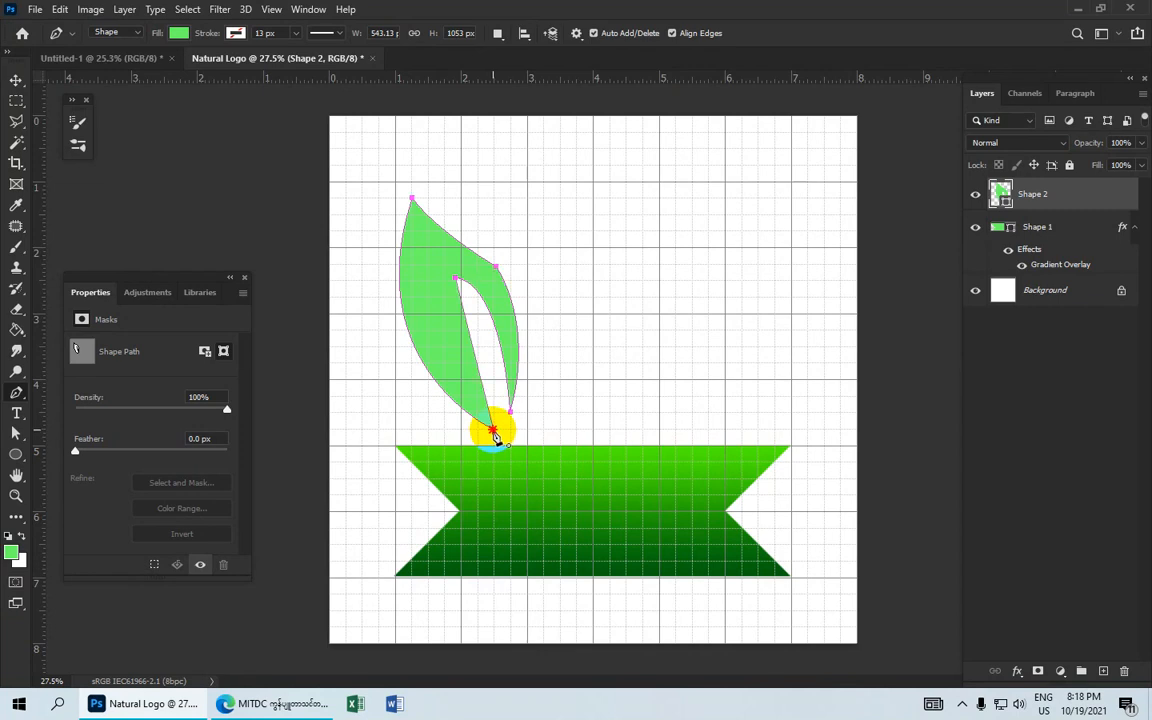
# Close the leaf outline at its starting anchor with a curved segment that bends the cutout's straight edge
pyautogui.moveTo(493, 435); pyautogui.dragTo(489, 485)
pyautogui.scroll(-2, 498, 411)
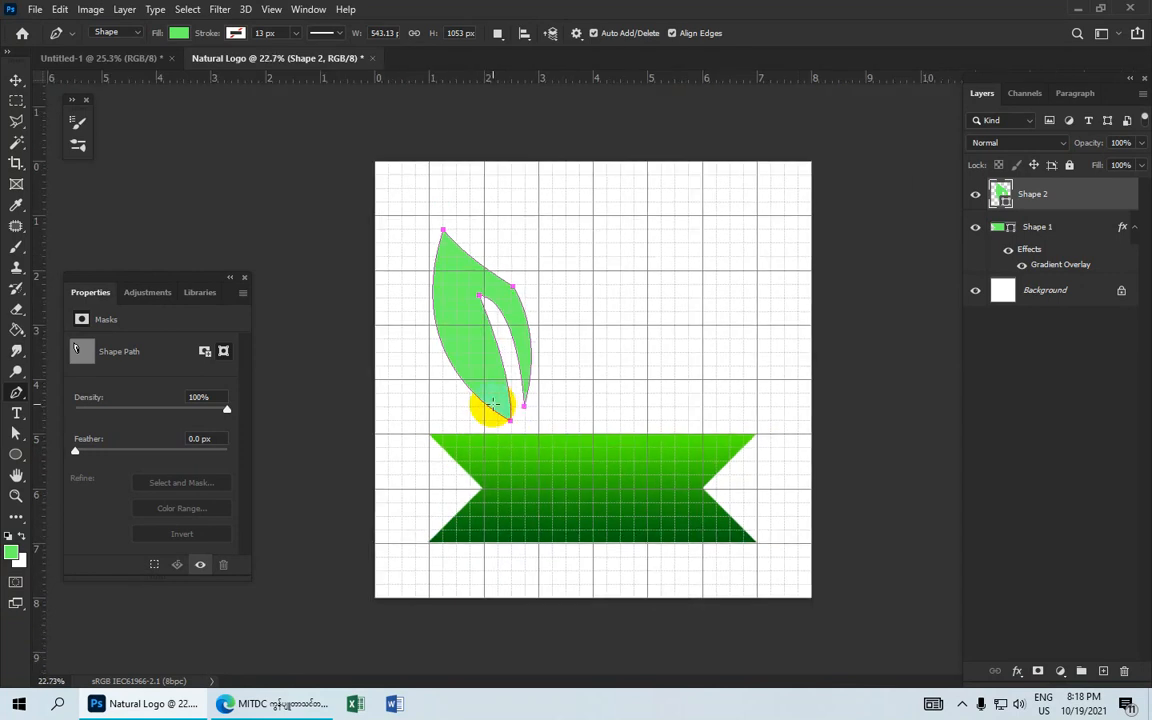
pyautogui.scroll(-1, 567, 305)
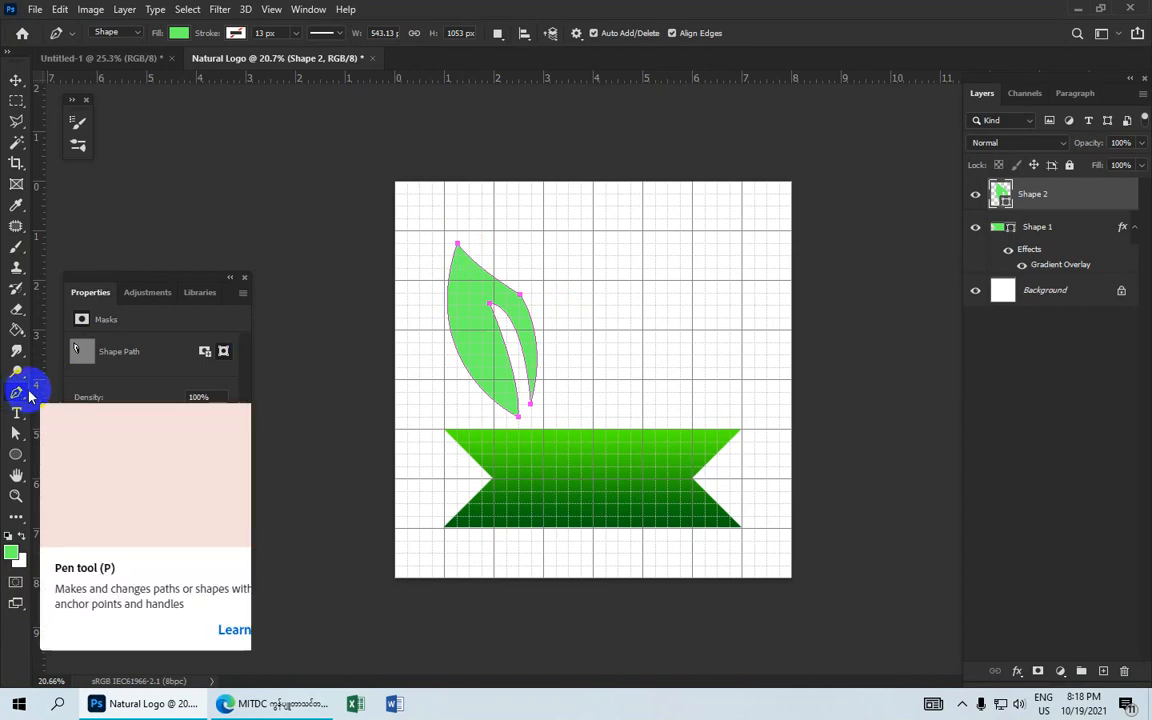
# Extend the leaf's upper tip with the Curvature Pen tool to about 1.1 inches across, 0.75 inches down
pyautogui.moveTo(438, 230); pyautogui.dragTo(432, 268)
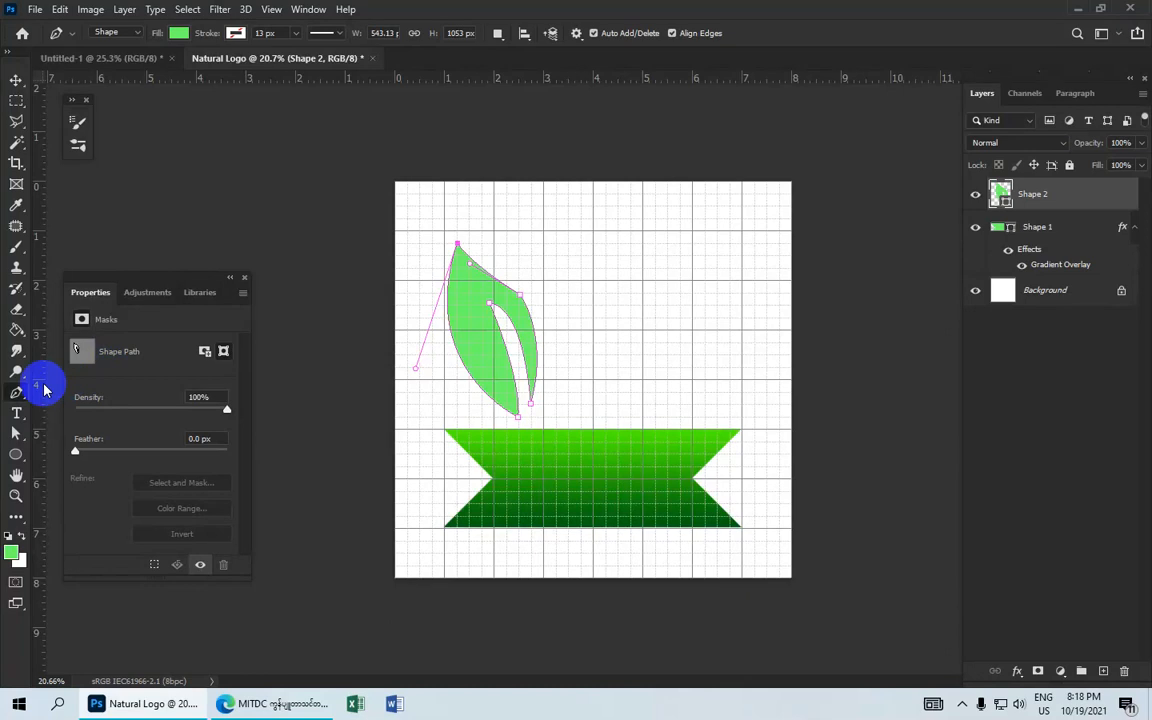
pyautogui.moveTo(16, 396); pyautogui.dragTo(101, 426)
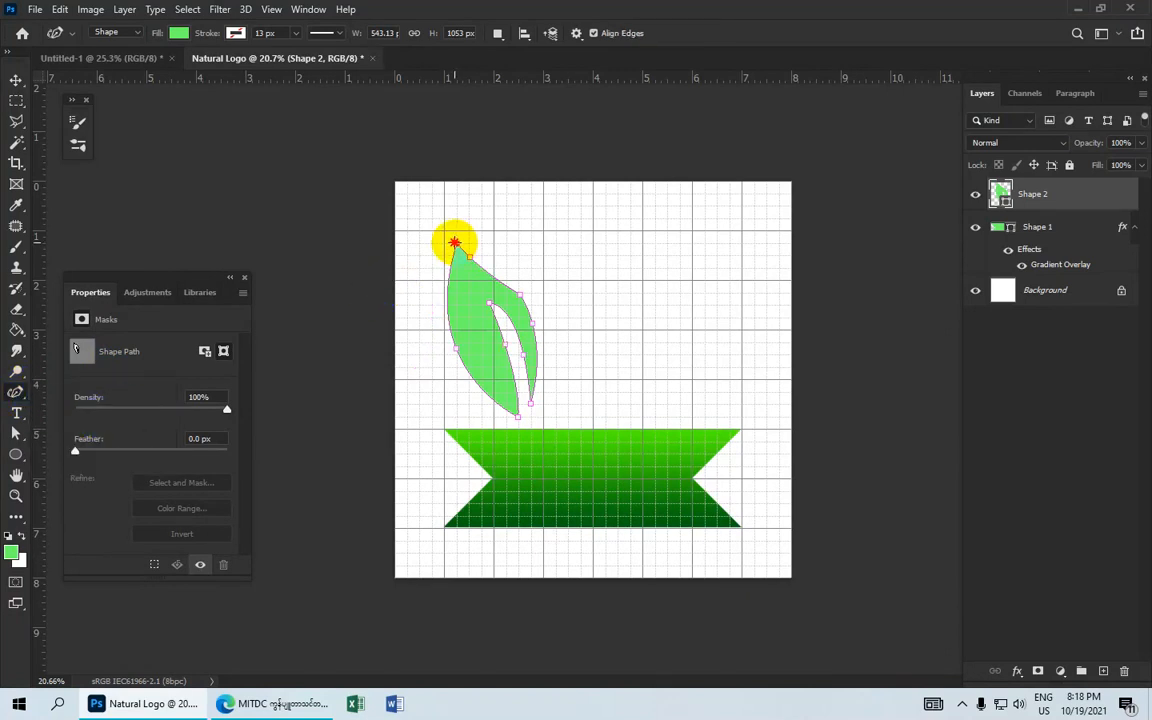
pyautogui.moveTo(454, 243); pyautogui.dragTo(450, 219)
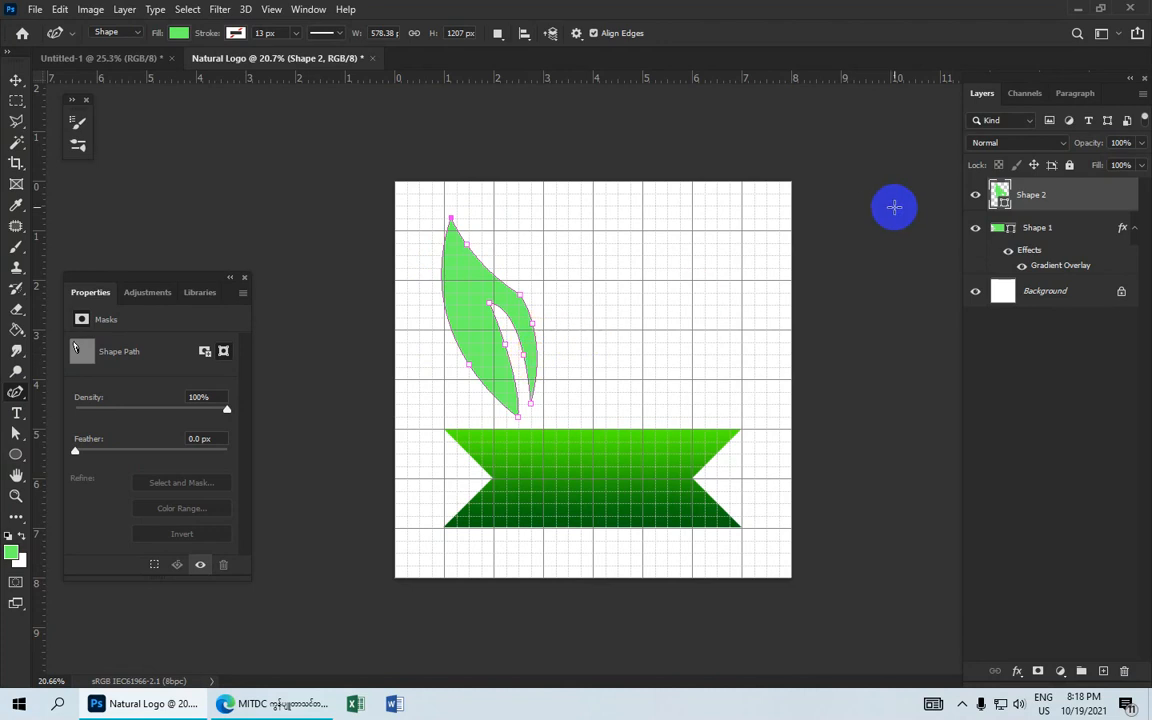
# Add a green Gradient Overlay to the leaf shape layer and move the layer style dialog clear of the leaf
pyautogui.rightClick(1050, 195)
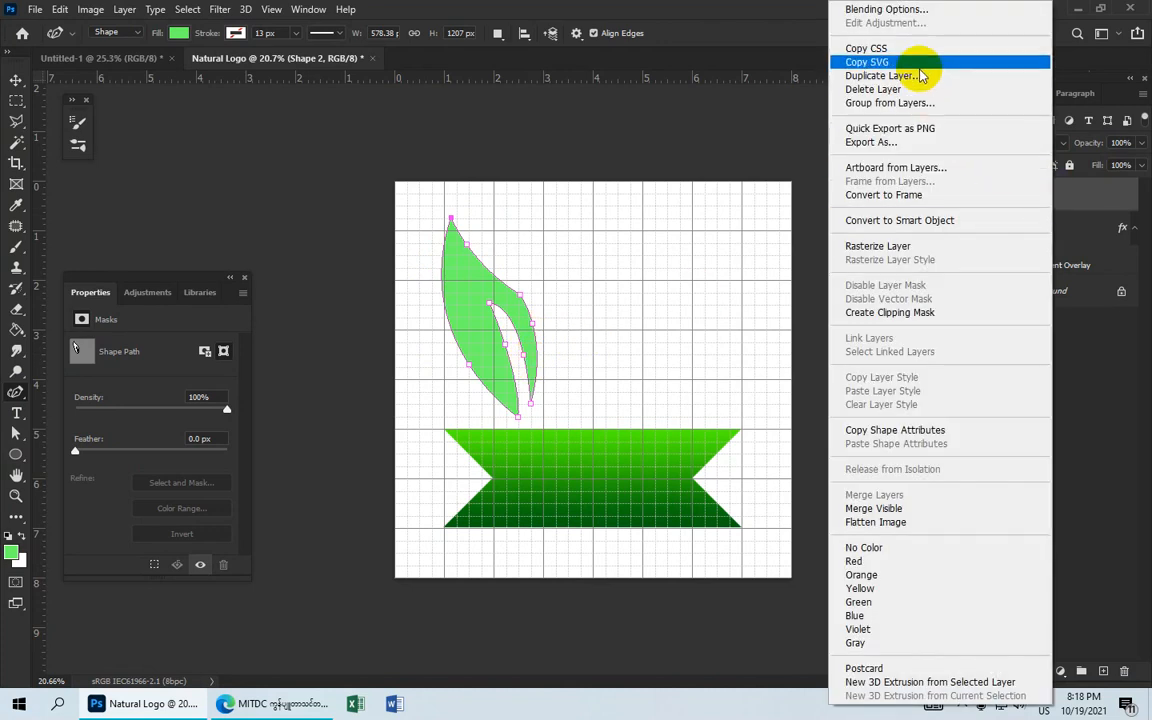
pyautogui.click(905, 12)
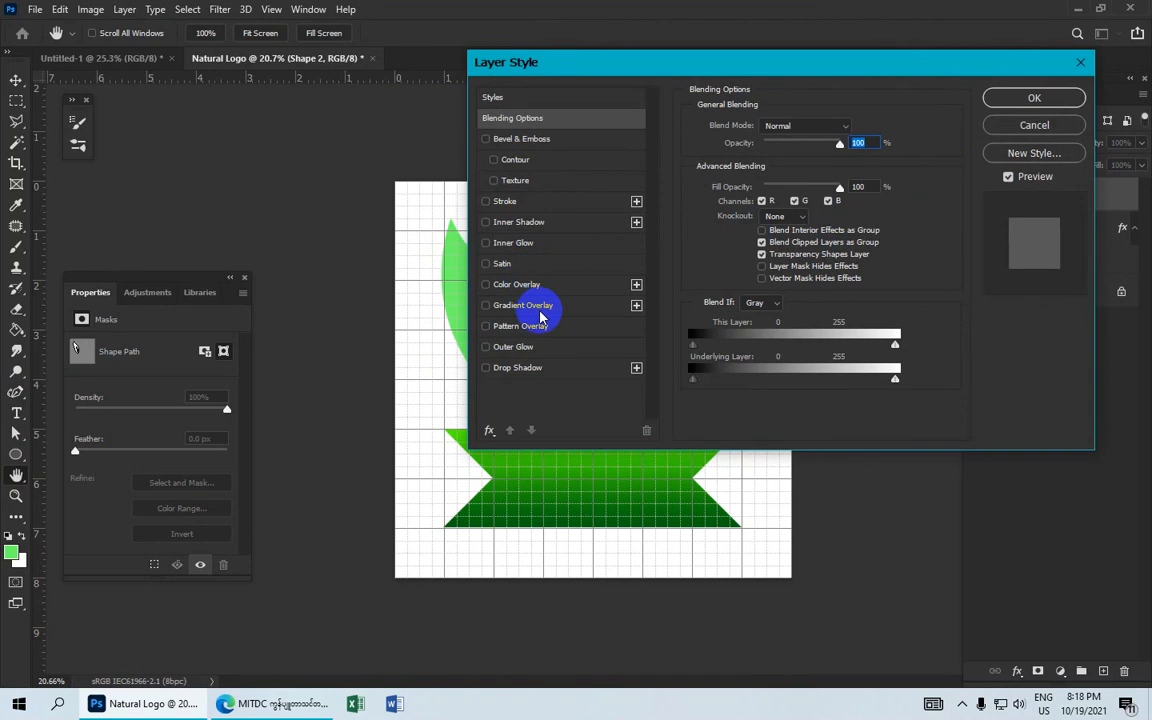
pyautogui.click(540, 306)
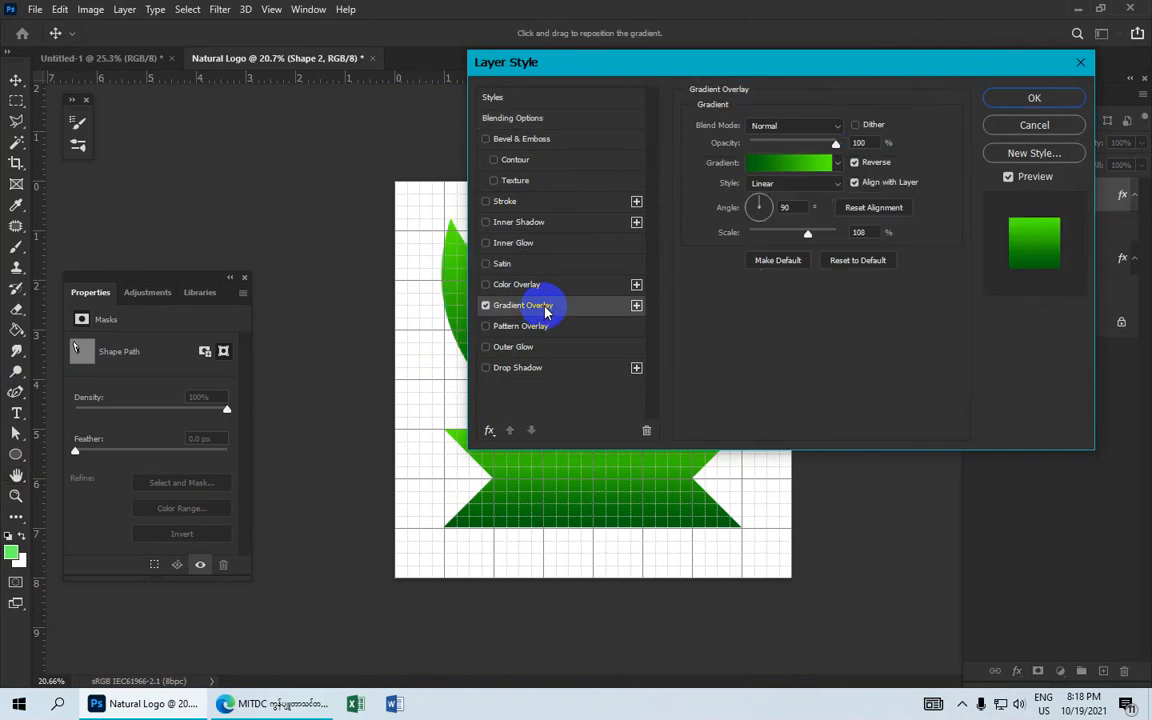
pyautogui.moveTo(720, 64); pyautogui.dragTo(846, 60)
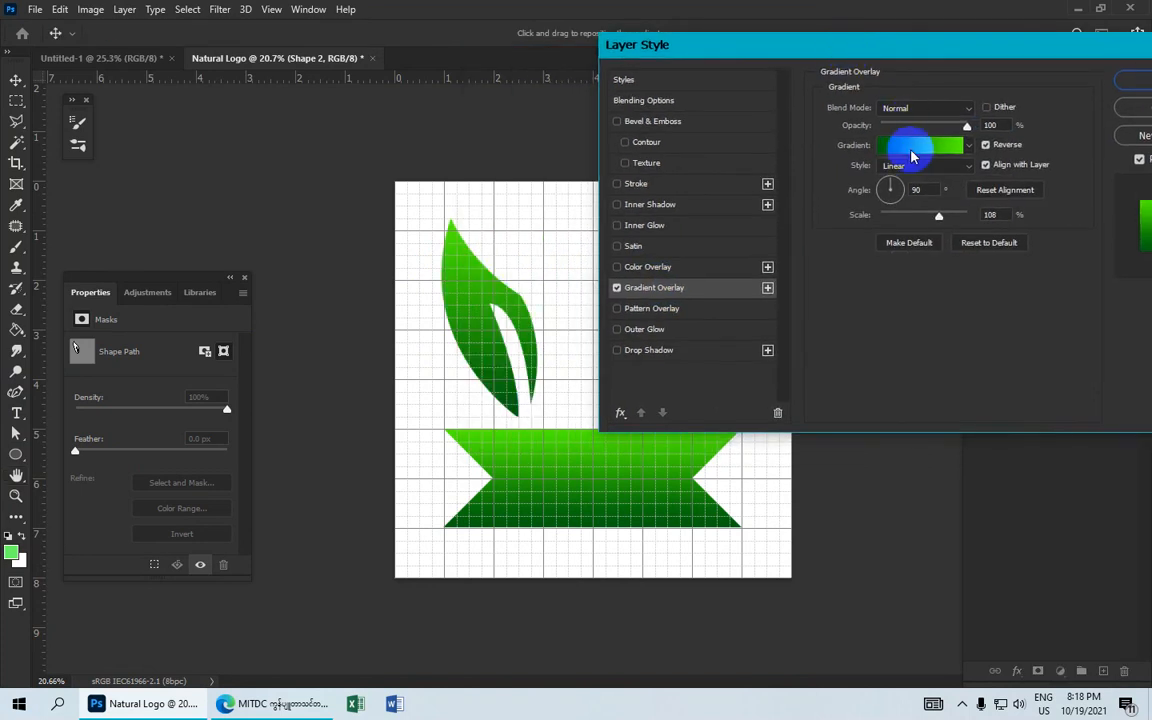
# Recolor the dark stop at location 100% of the leaf's gradient to a slightly different deep green
pyautogui.click(920, 145)
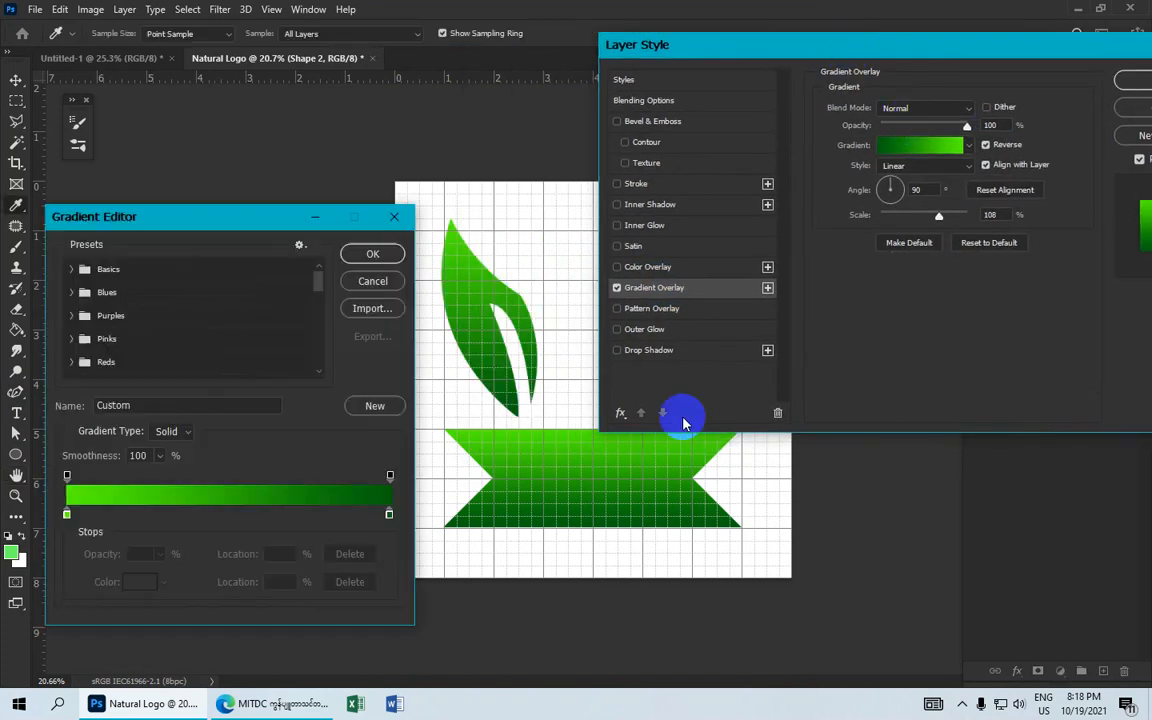
pyautogui.click(389, 515)
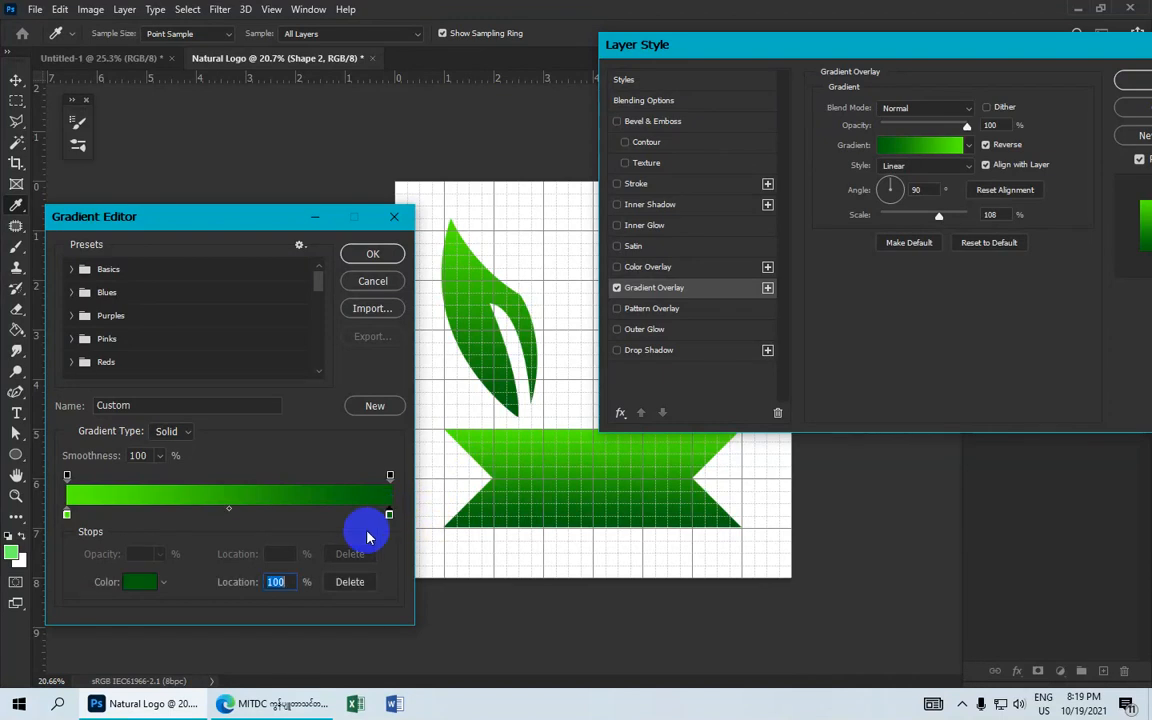
pyautogui.click(140, 581)
pyautogui.moveTo(787, 264)
pyautogui.mouseDown()
pyautogui.moveTo(864, 213)
pyautogui.moveTo(873, 220)
pyautogui.moveTo(833, 254)
pyautogui.moveTo(842, 268)
pyautogui.mouseUp()
pyautogui.click(1015, 130)
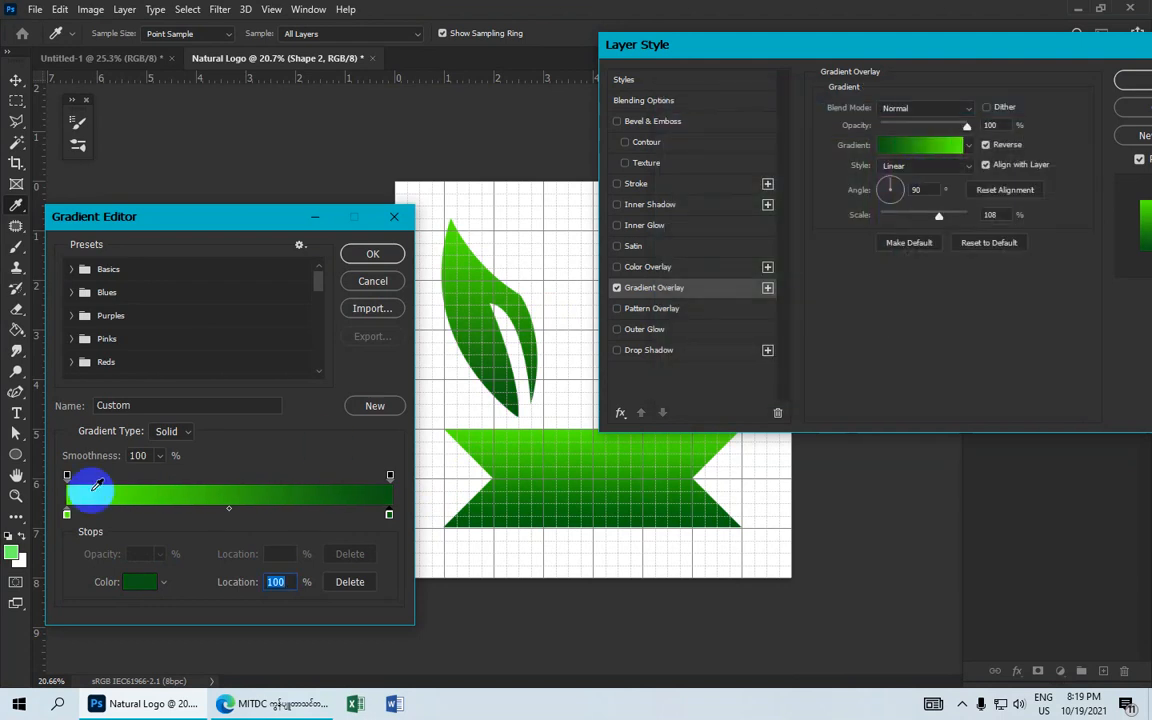
# Recolor the stop at location 0% to a brighter, saturated green and accept the edited gradient
pyautogui.click(67, 516)
pyautogui.click(140, 581)
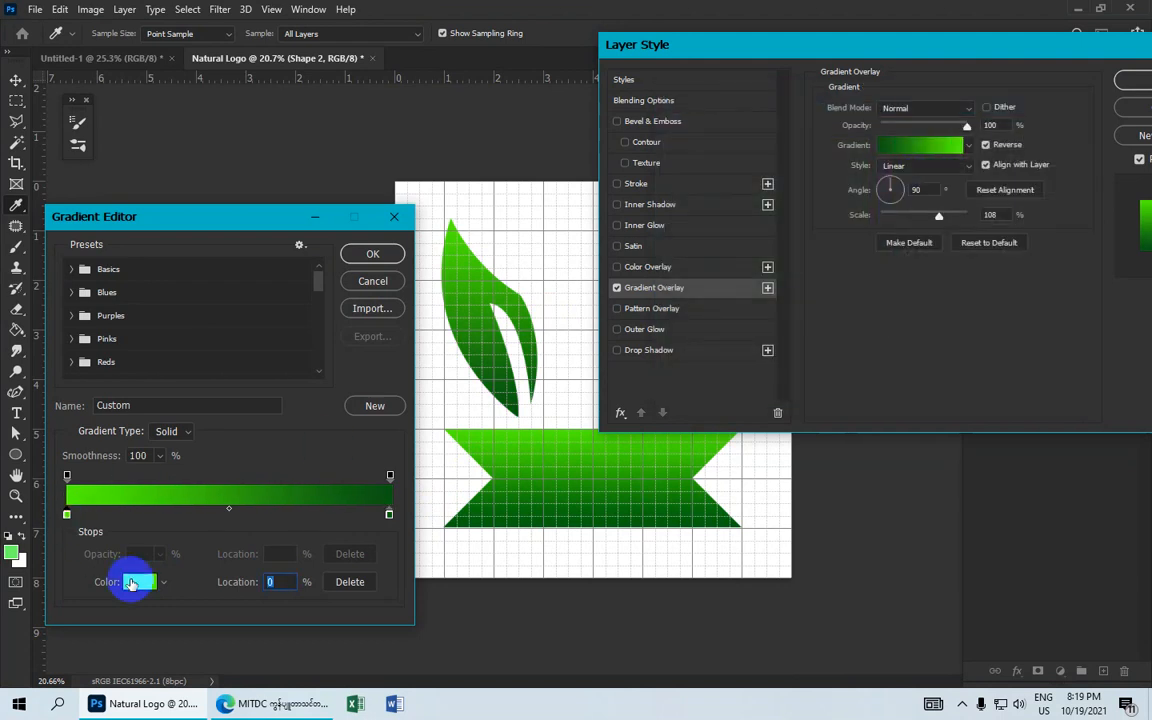
pyautogui.moveTo(777, 186)
pyautogui.mouseDown()
pyautogui.moveTo(805, 134)
pyautogui.moveTo(815, 145)
pyautogui.moveTo(843, 134)
pyautogui.moveTo(843, 149)
pyautogui.moveTo(870, 135)
pyautogui.mouseUp()
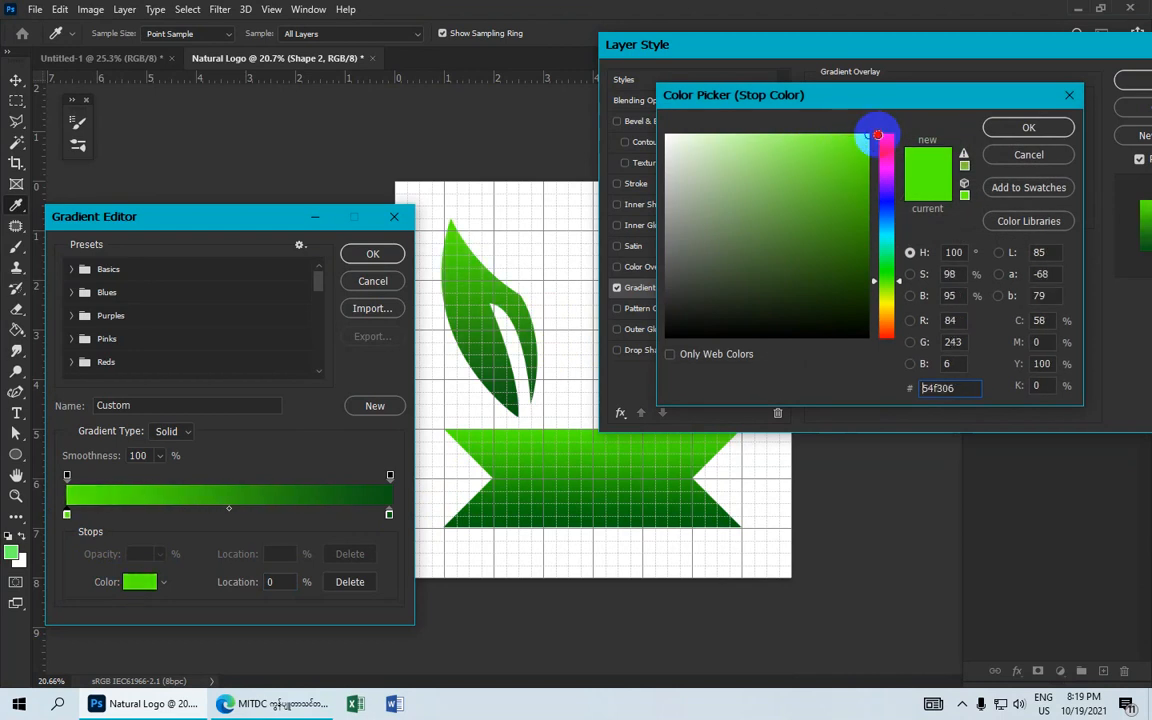
pyautogui.click(998, 131)
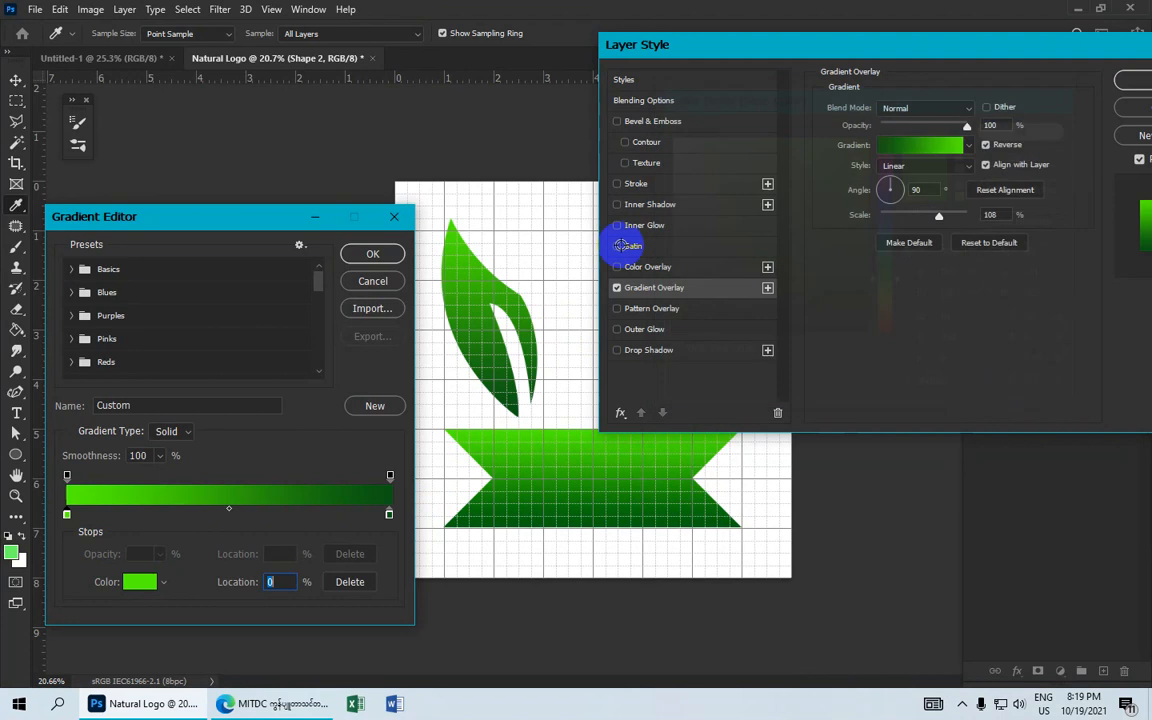
pyautogui.click(385, 258)
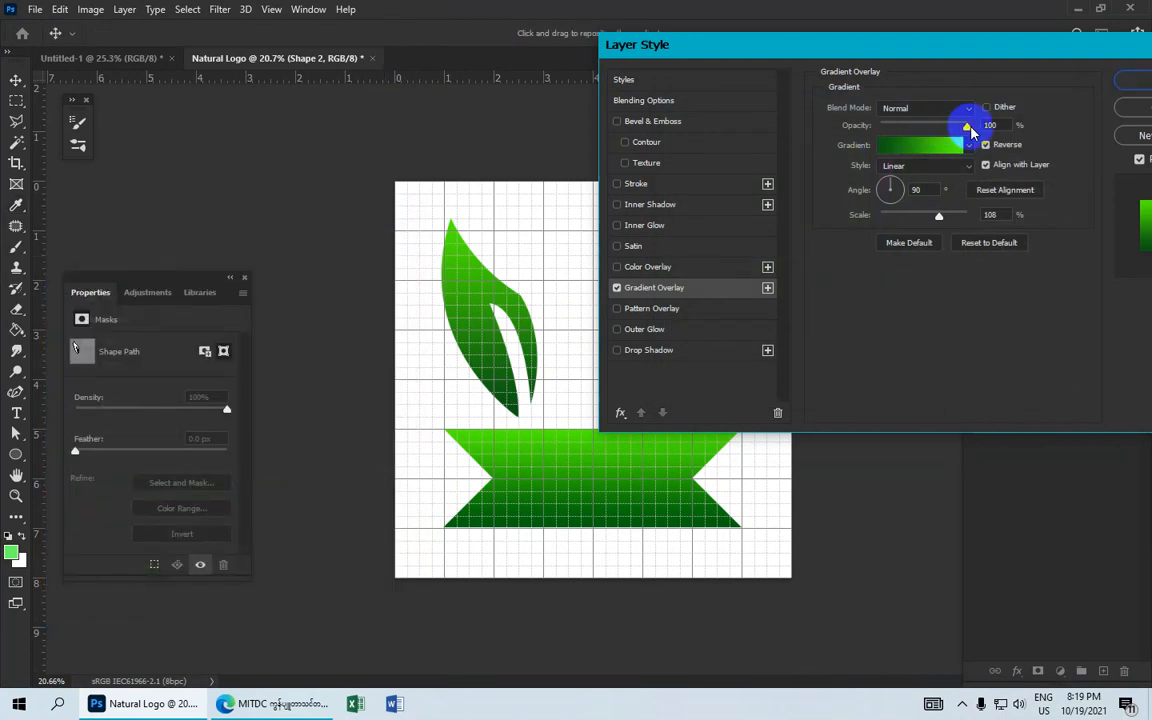
# Keep the overlay at 100% opacity and Linear style, set its scale to 120%, shift the gradient downward on the leaf, and apply it
pyautogui.moveTo(966, 130); pyautogui.dragTo(977, 123)
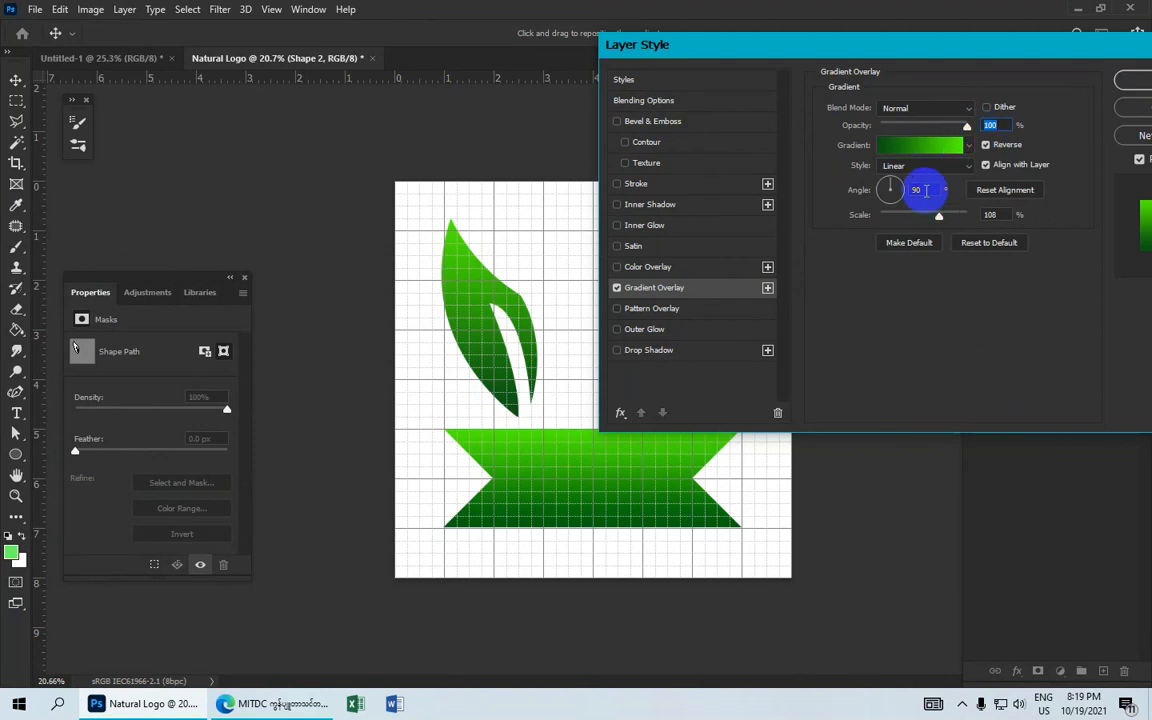
pyautogui.click(893, 166)
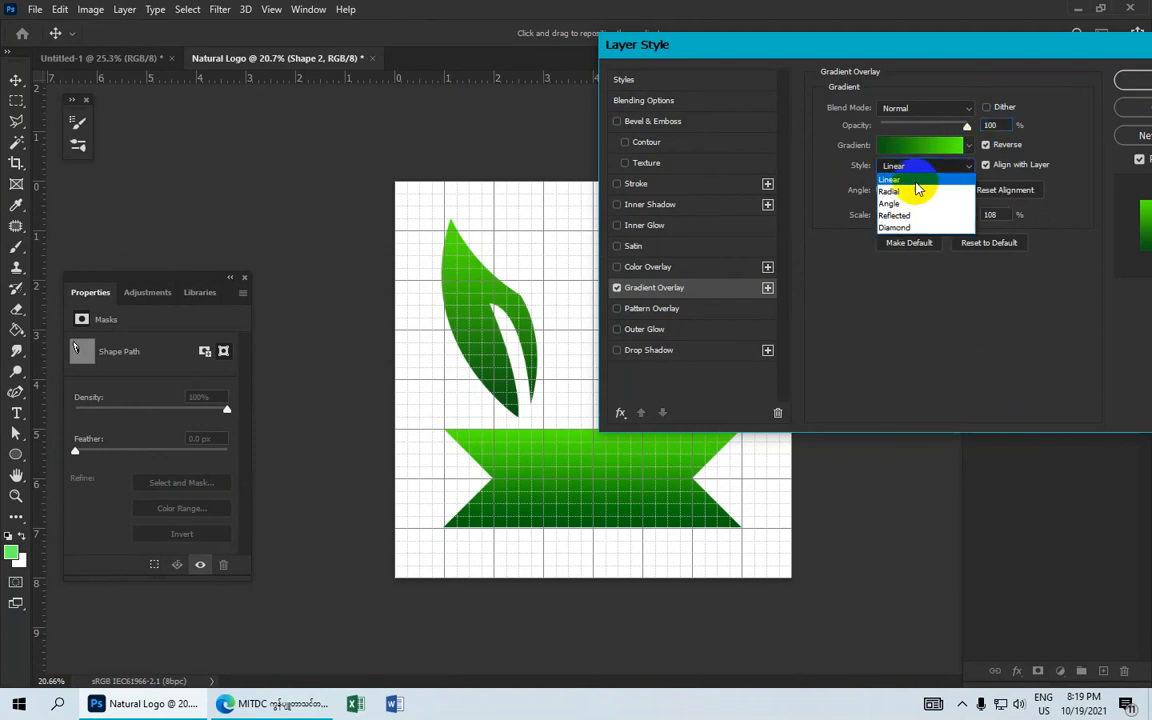
pyautogui.click(910, 180)
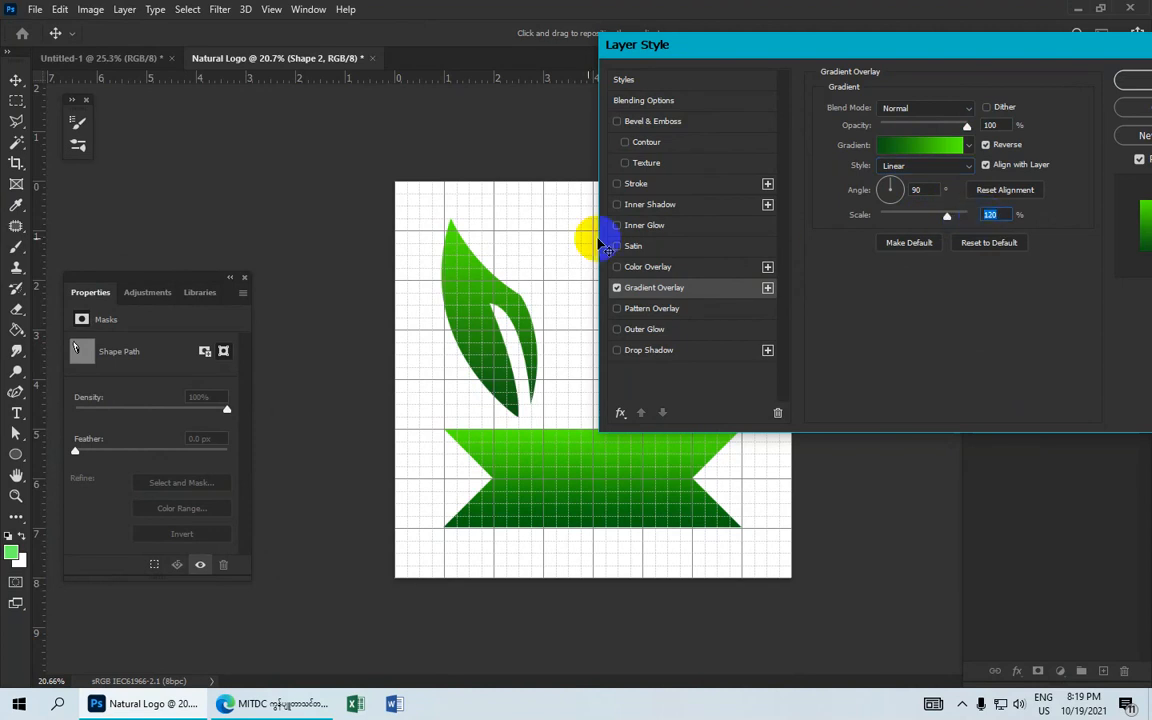
pyautogui.moveTo(478, 290); pyautogui.dragTo(489, 367)
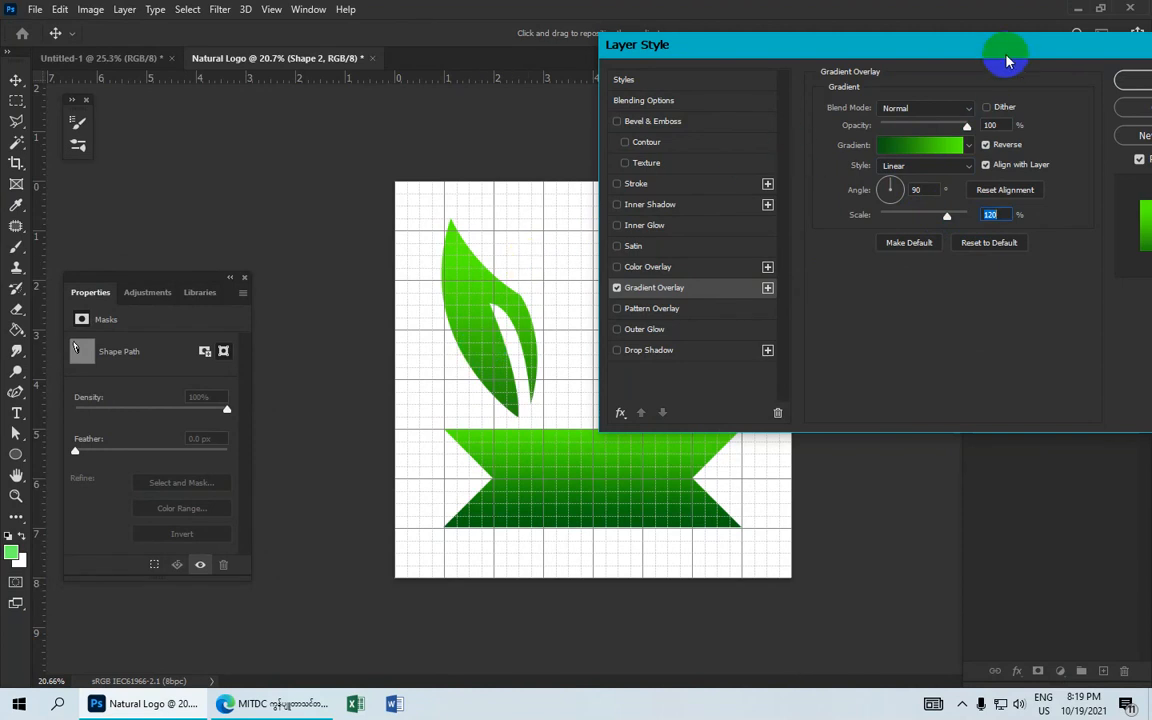
pyautogui.moveTo(931, 44); pyautogui.dragTo(835, 90)
pyautogui.click(950, 115)
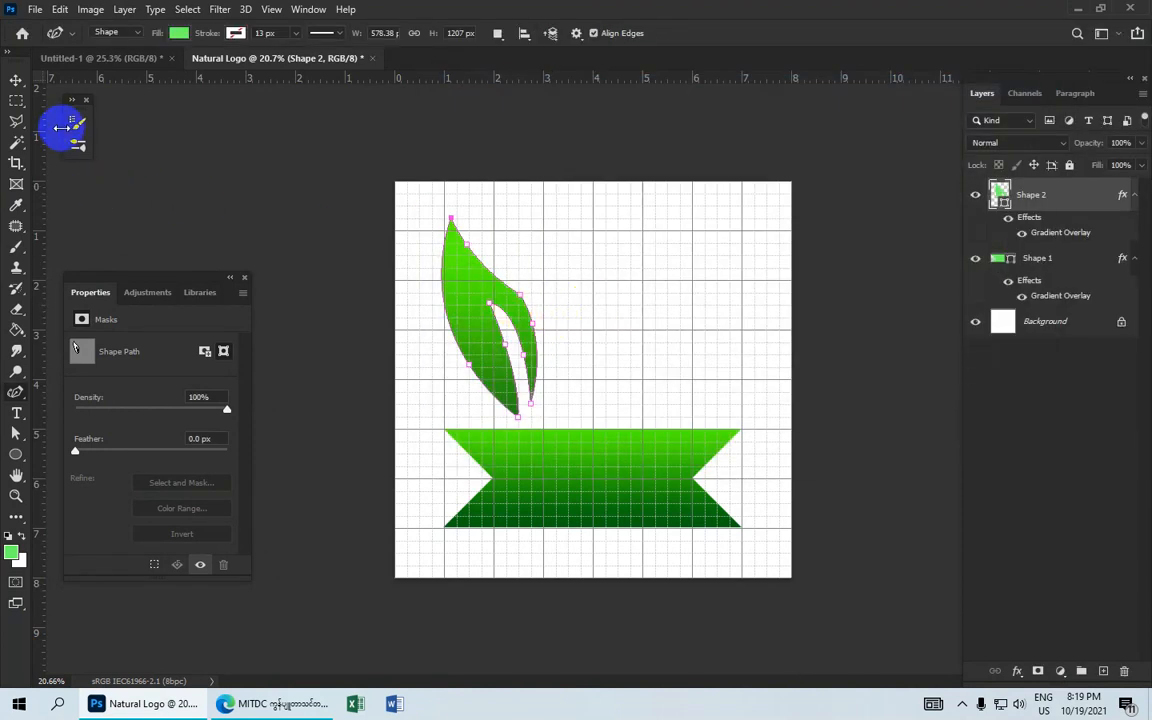
pyautogui.hotkey('ctrl', 'j')
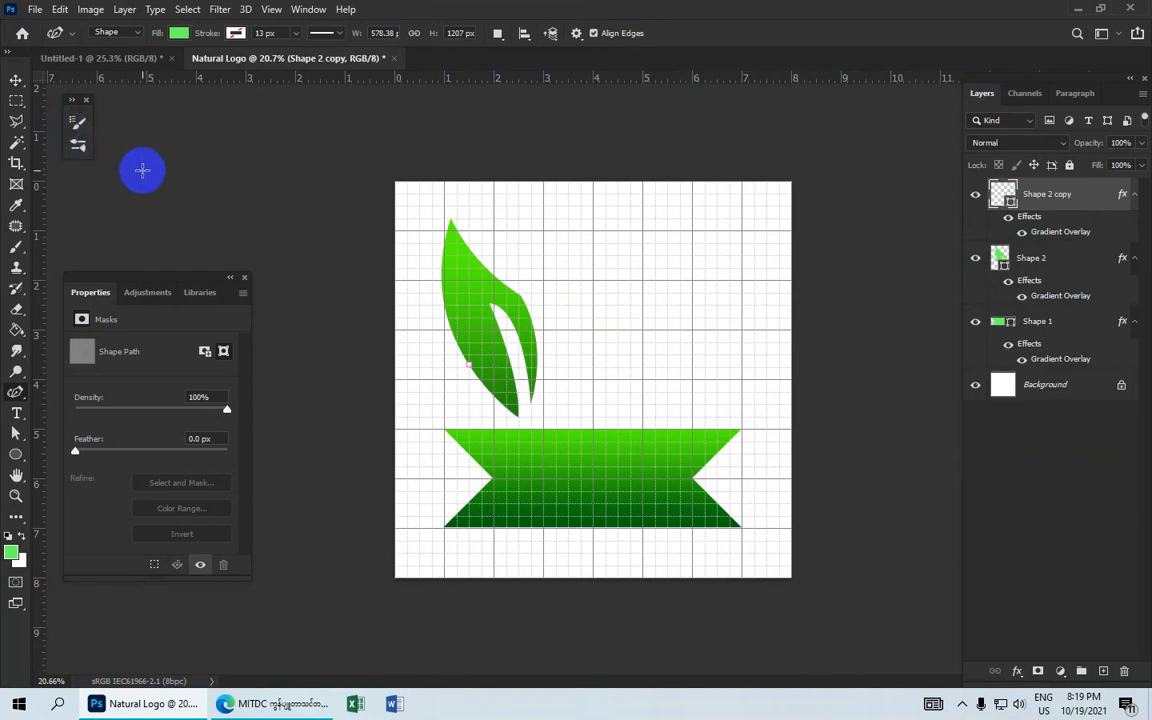
pyautogui.hotkey('ctrl', 't')
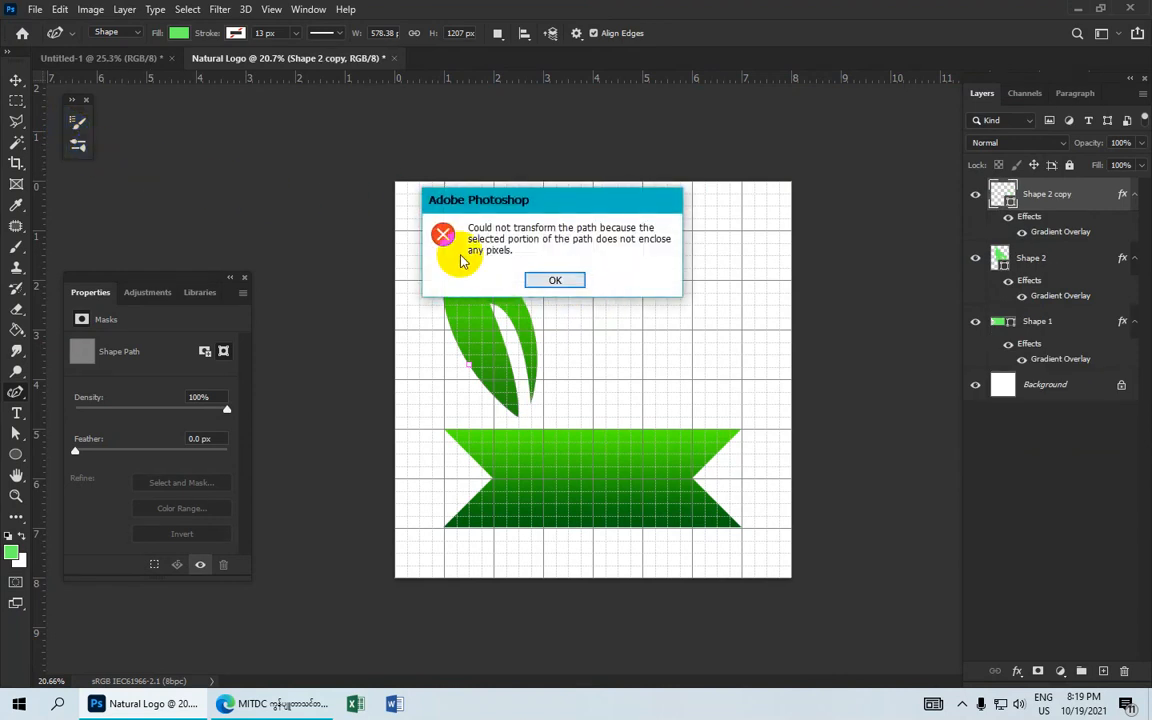
pyautogui.click(540, 280)
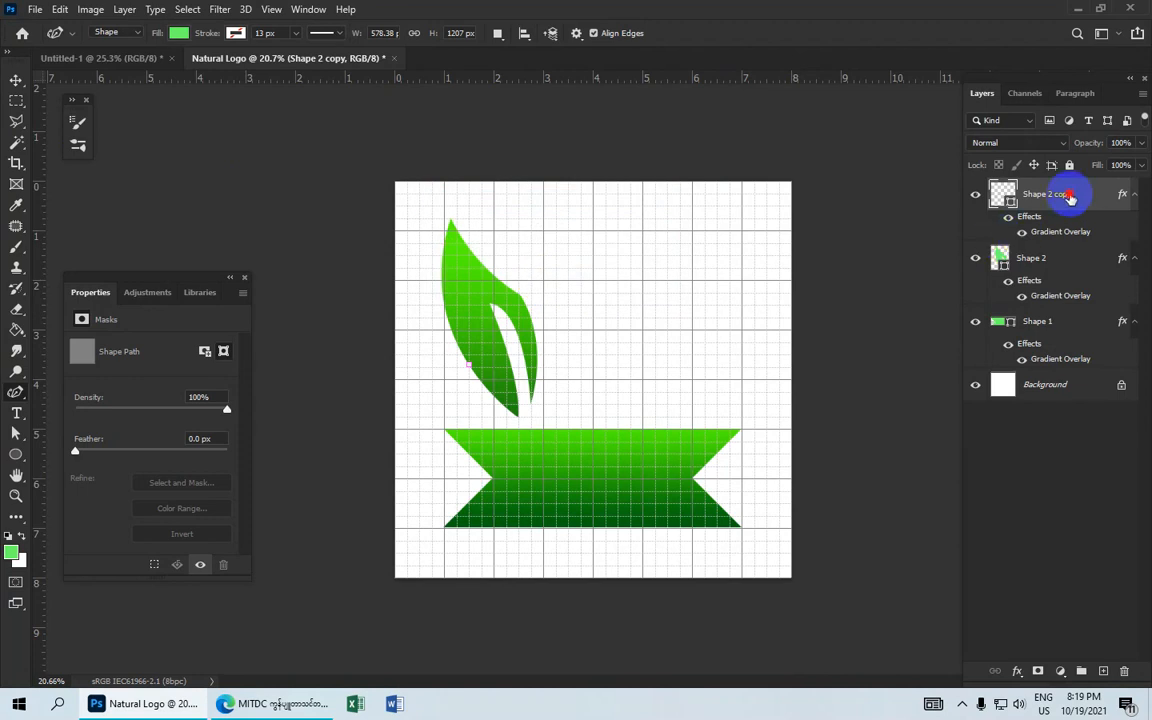
pyautogui.click(974, 197)
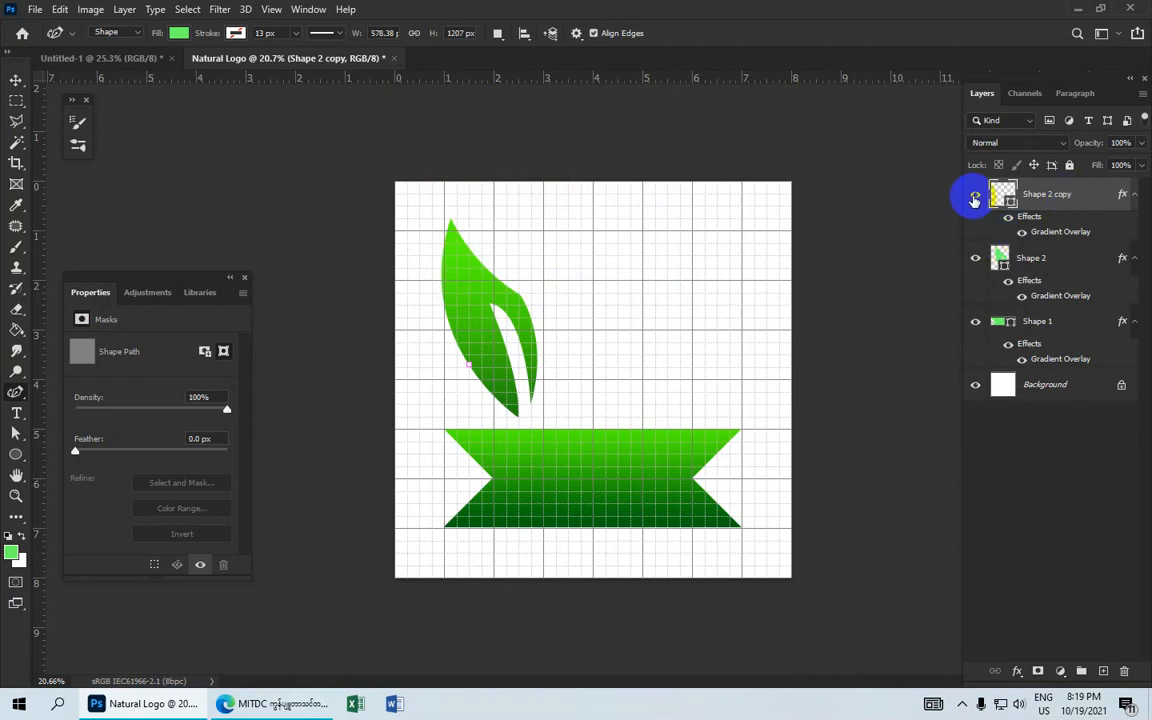
pyautogui.press('Delete')
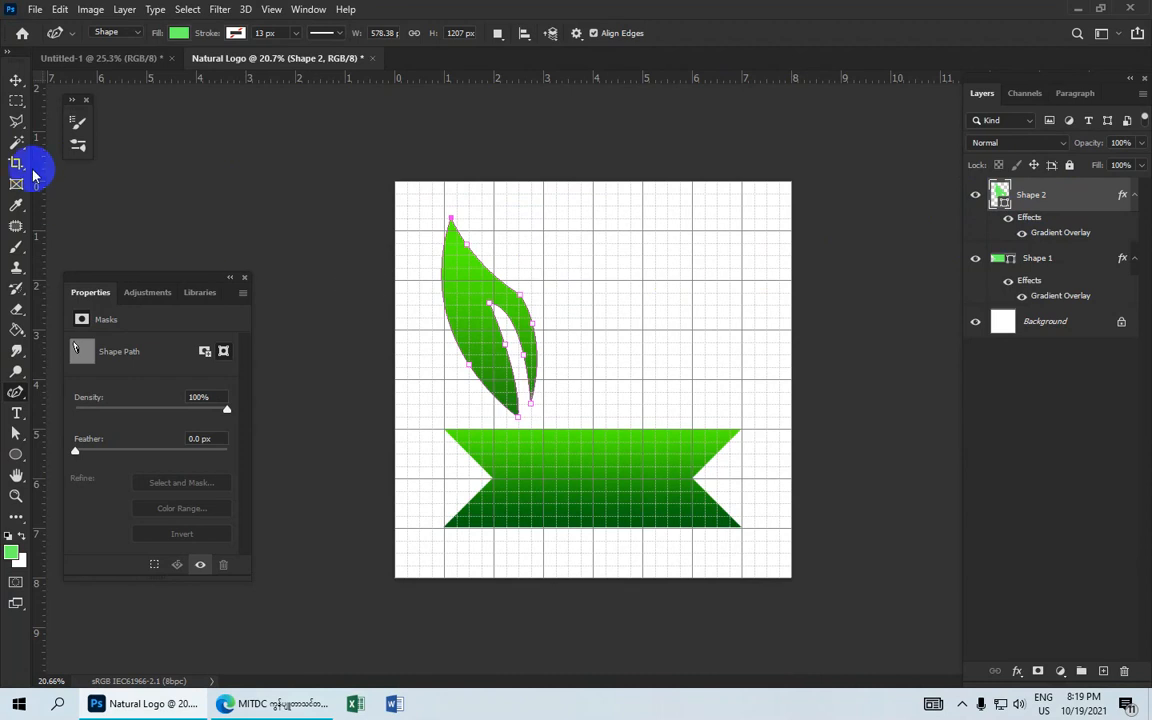
# Switch to the Move tool, deselect the leaf's path anchors, and duplicate the whole leaf layer
pyautogui.click(15, 81)
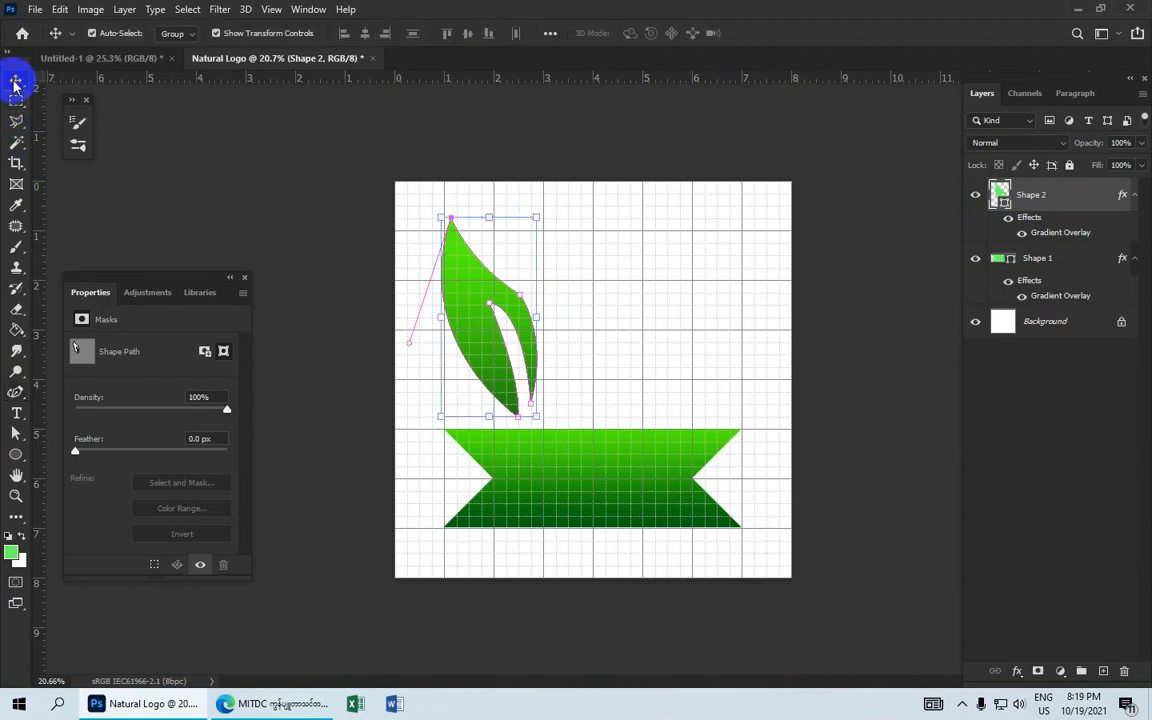
pyautogui.click(662, 278)
pyautogui.click(506, 302)
pyautogui.click(506, 303)
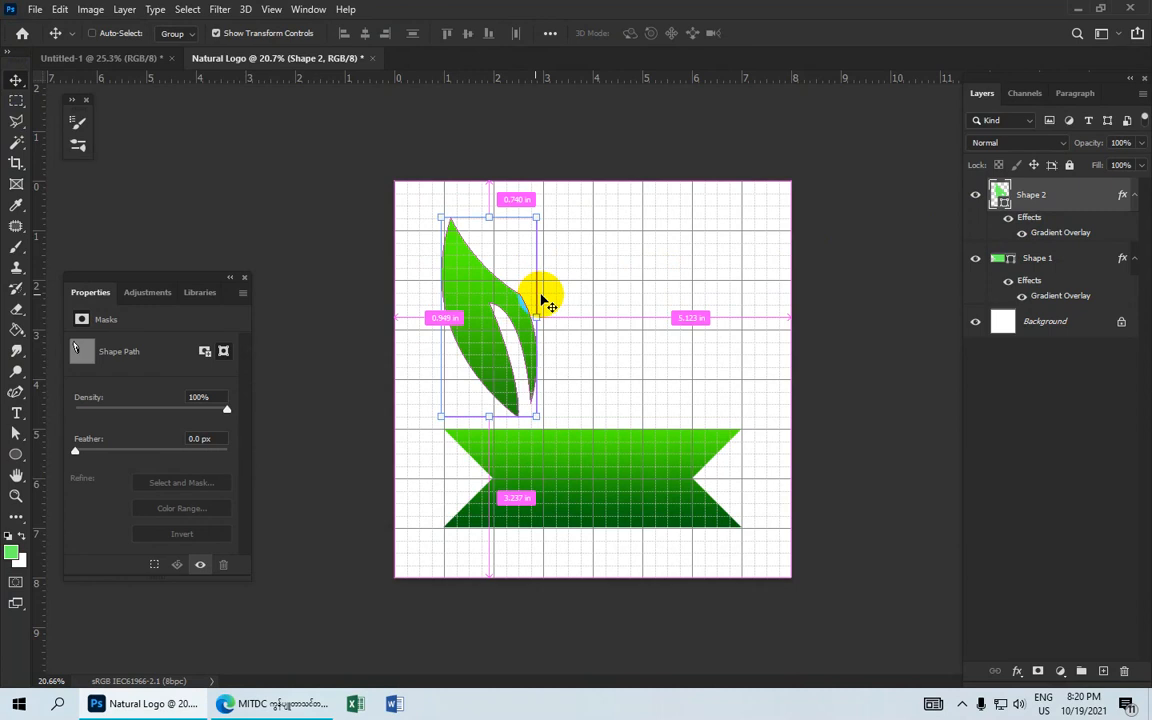
pyautogui.hotkey('ctrl', 'j')
pyautogui.press('ctrl')
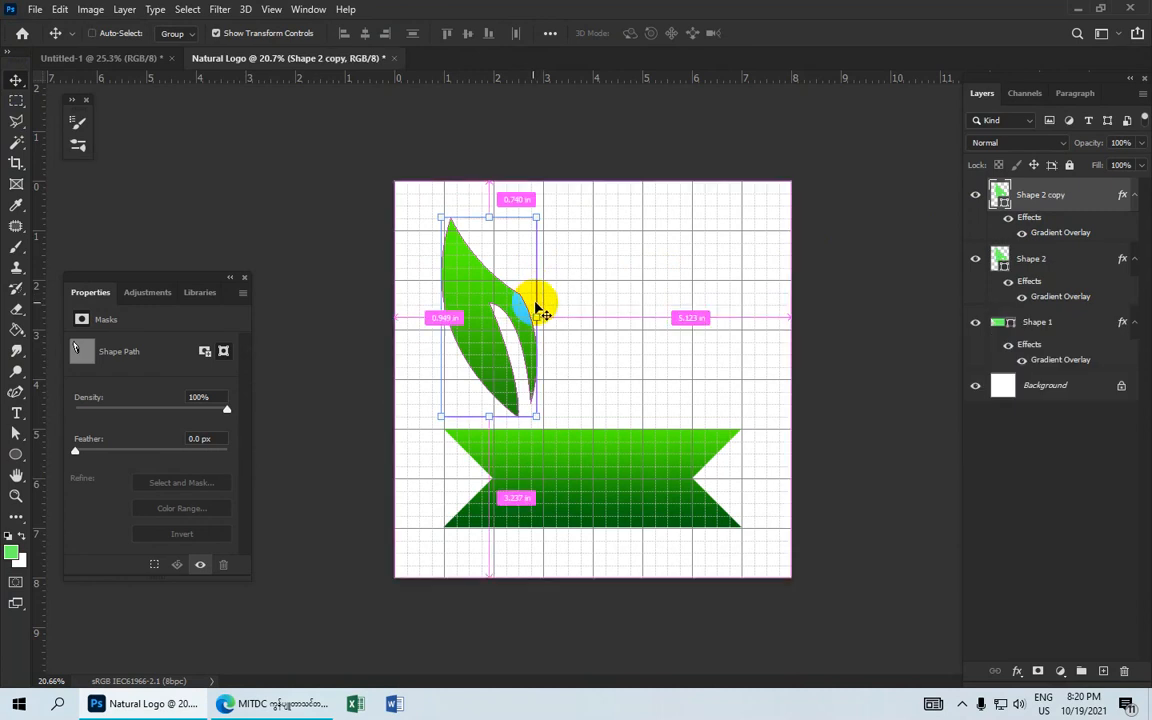
# Free-transform the leaf copy, rotating it clockwise about 42.5 degrees and moving it above the banner's right half
pyautogui.hotkey('ctrl', 't')
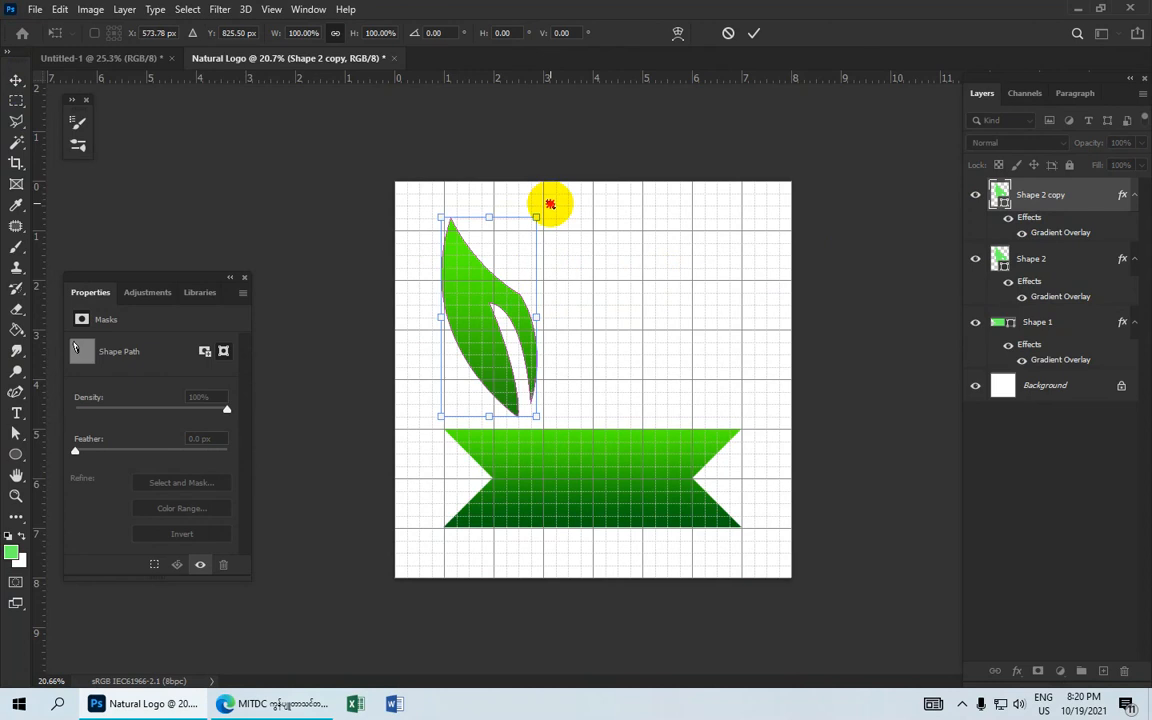
pyautogui.moveTo(550, 204); pyautogui.dragTo(584, 260)
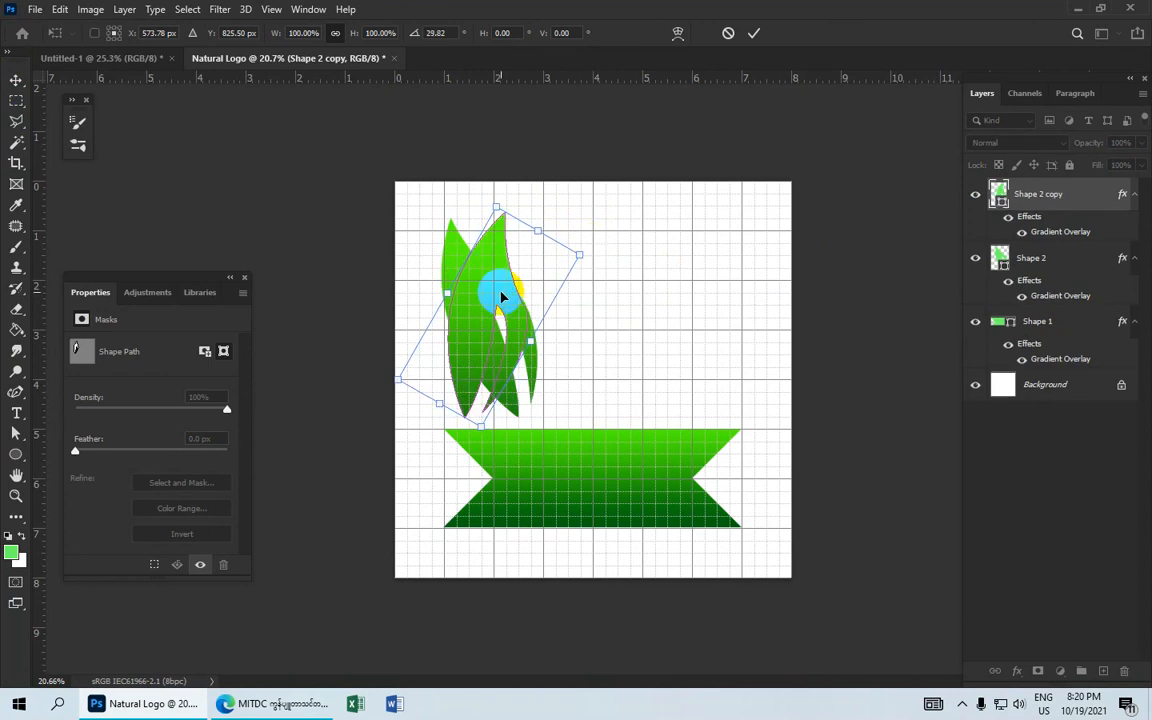
pyautogui.moveTo(502, 297); pyautogui.dragTo(600, 292)
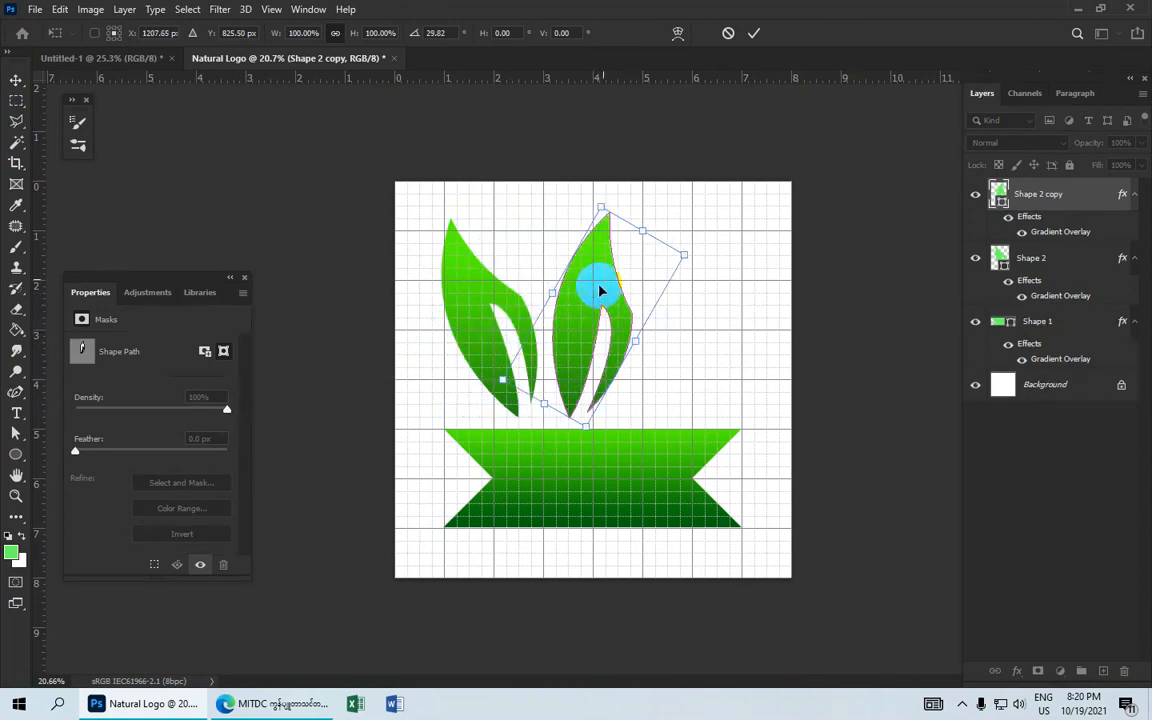
pyautogui.moveTo(694, 244); pyautogui.dragTo(699, 267)
pyautogui.moveTo(608, 306); pyautogui.dragTo(652, 309)
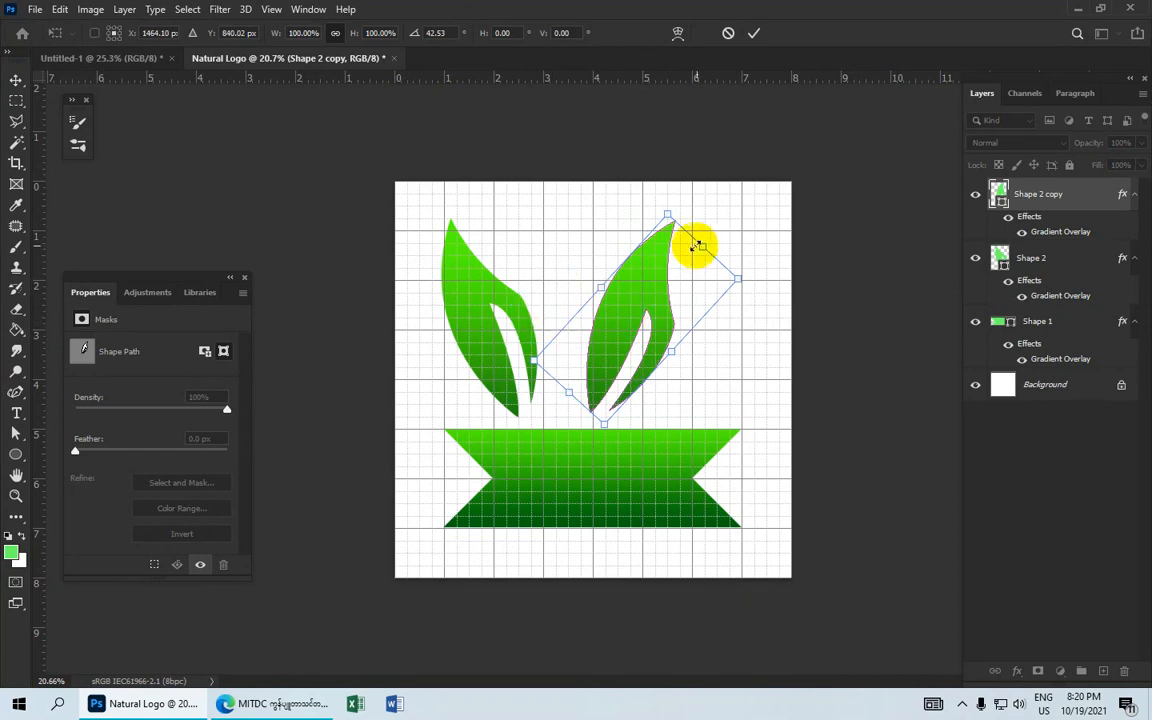
# Scale the leaf copy proportionally to about 115%, nudge it slightly right and up, and apply the transform
pyautogui.moveTo(702, 245); pyautogui.dragTo(726, 227)
pyautogui.moveTo(658, 276); pyautogui.dragTo(671, 272)
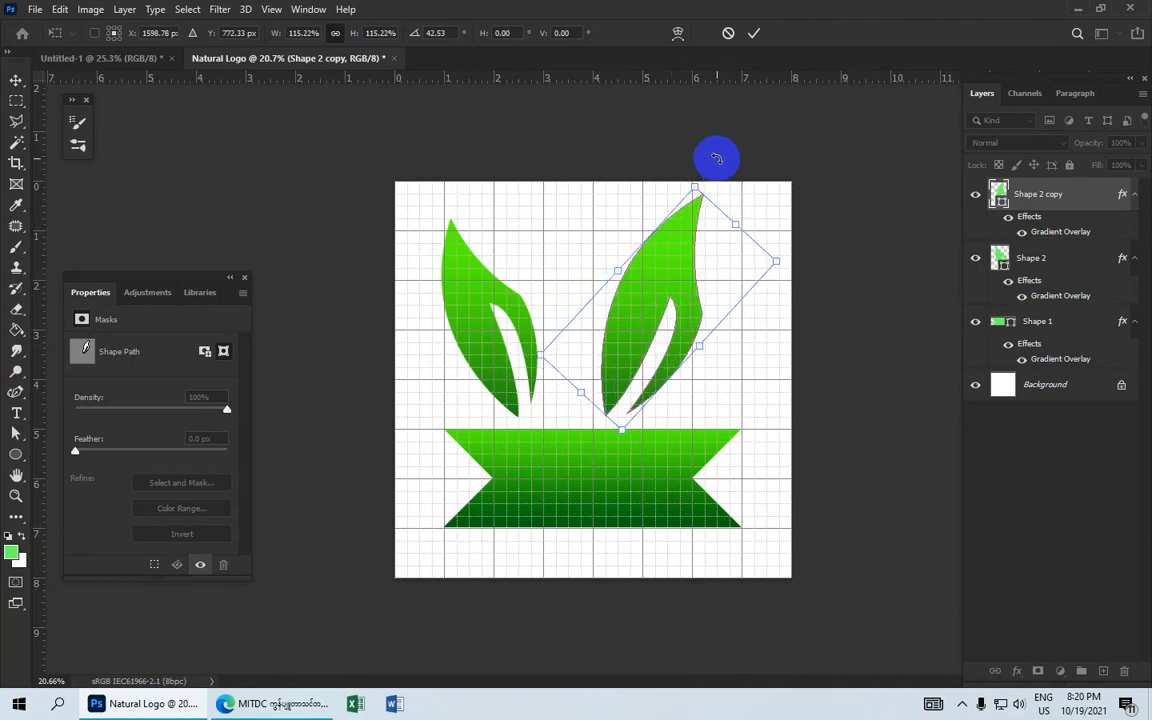
pyautogui.click(753, 36)
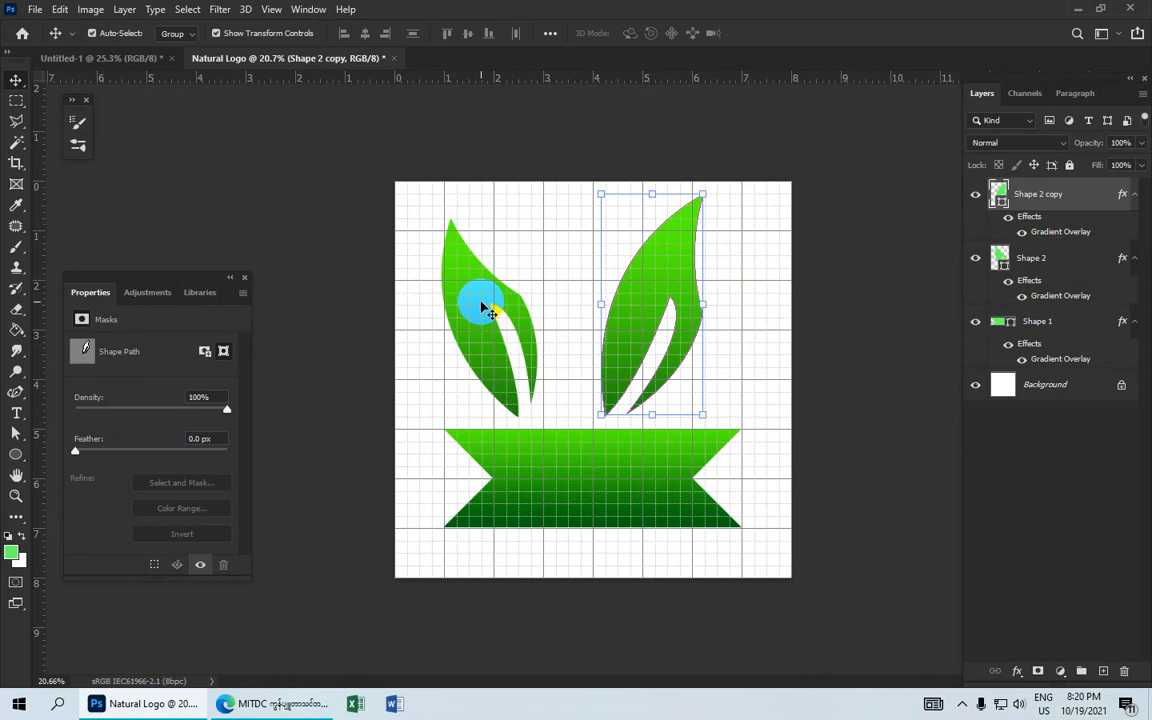
# Move the left leaf about 1 inch right, beside the leaf copy, and nudge both leaves so their bases align above the banner
pyautogui.moveTo(482, 304); pyautogui.dragTo(527, 303)
pyautogui.click(676, 249)
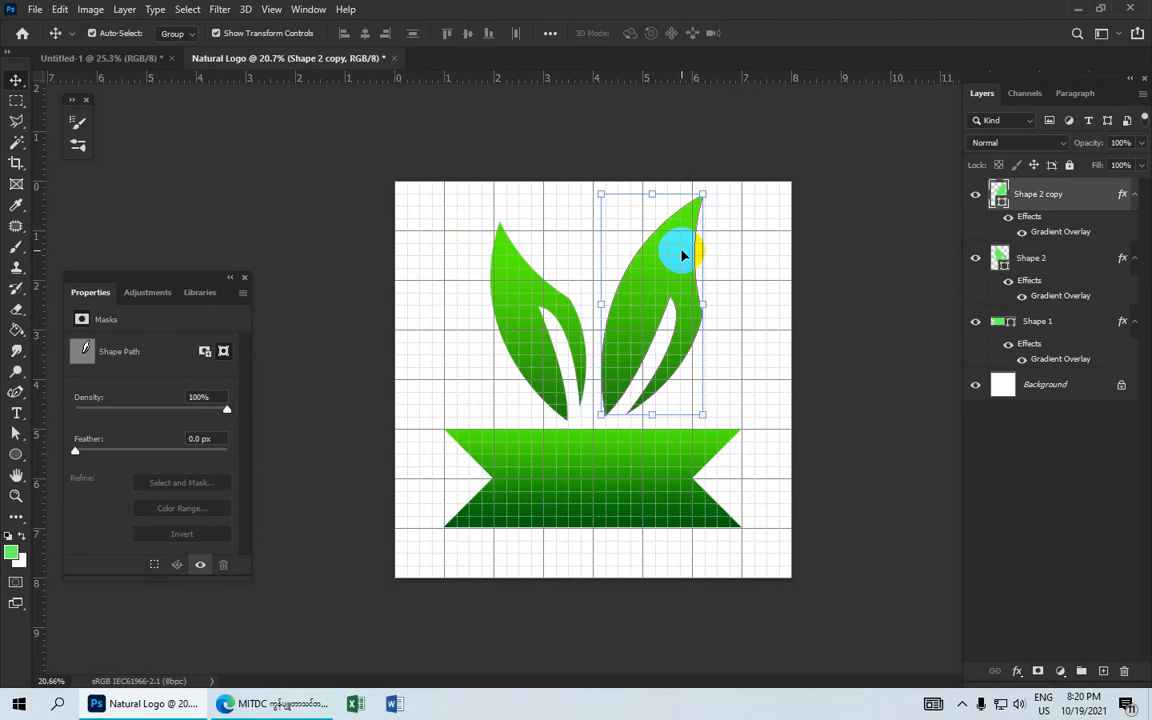
pyautogui.moveTo(678, 258); pyautogui.dragTo(675, 262)
pyautogui.scroll(4, 676, 290)
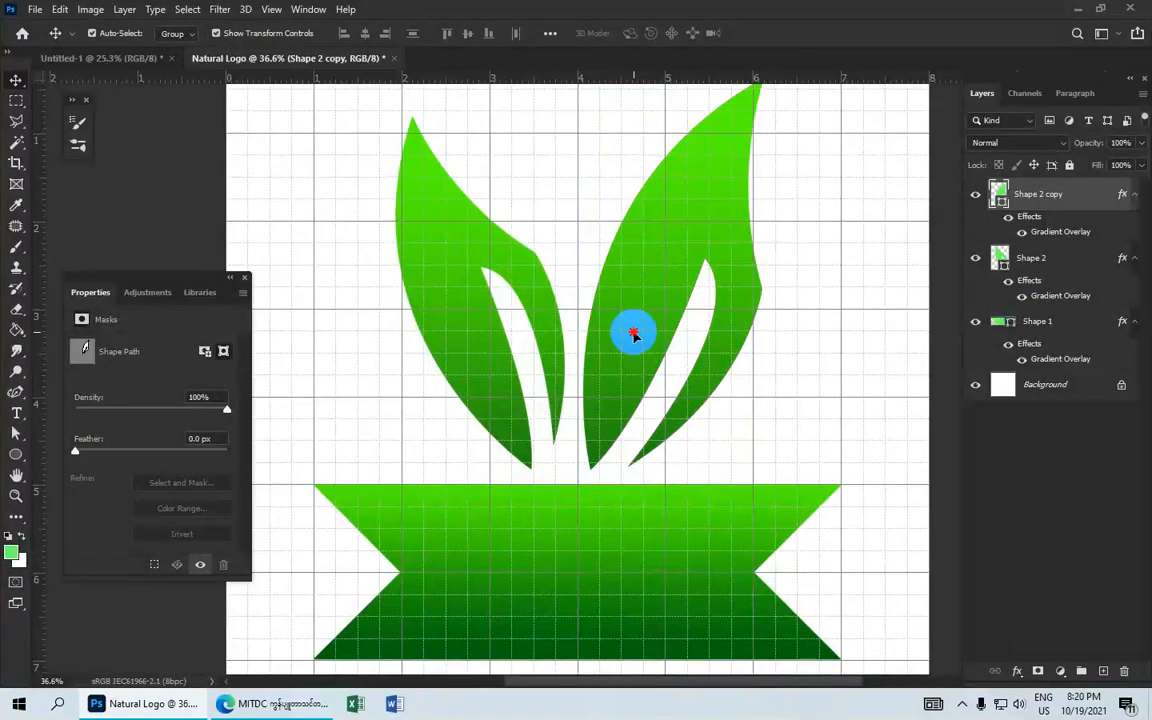
pyautogui.moveTo(633, 335); pyautogui.dragTo(626, 329)
pyautogui.click(479, 350)
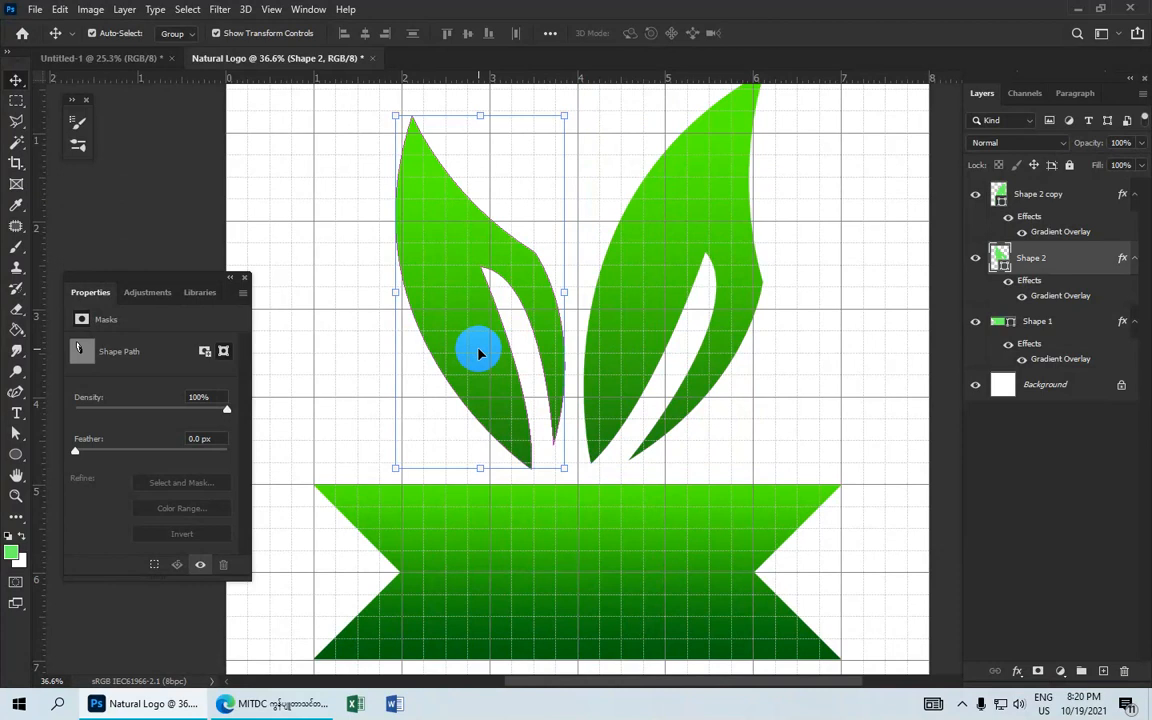
pyautogui.moveTo(479, 352); pyautogui.dragTo(478, 345)
# Rotate the right leaf copy clockwise about 2.3 degrees, apply the transform, and deselect it
pyautogui.click(632, 297)
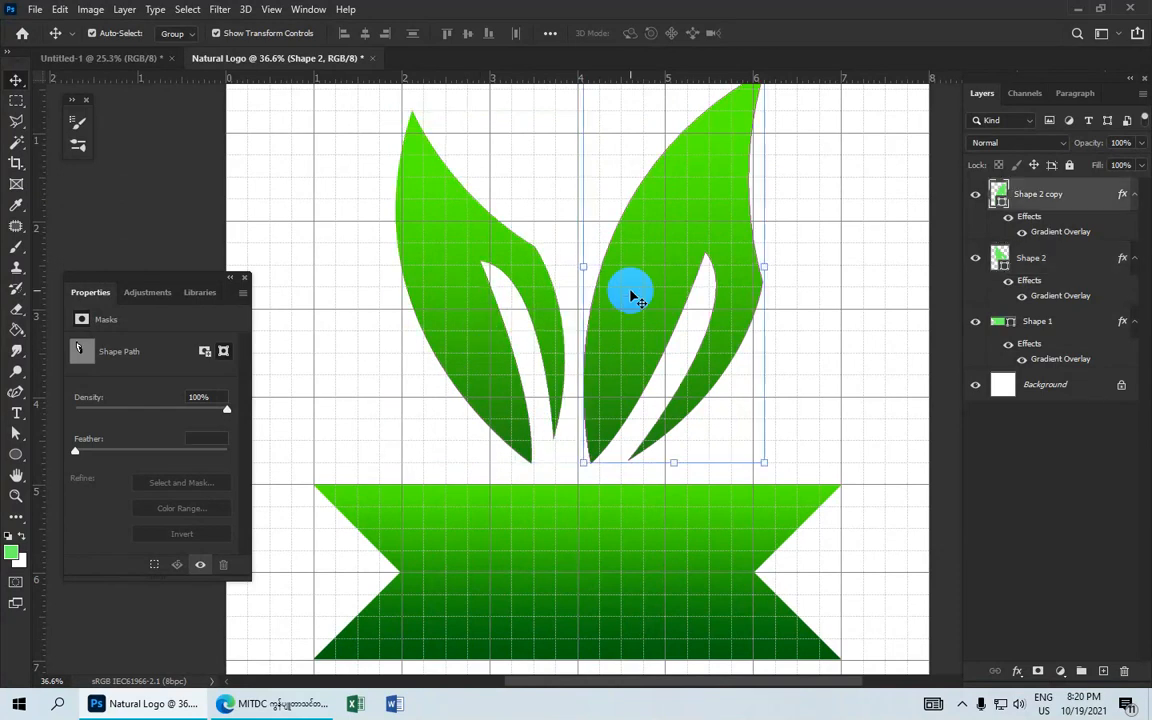
pyautogui.scroll(-2, 632, 297)
pyautogui.moveTo(748, 129); pyautogui.dragTo(755, 132)
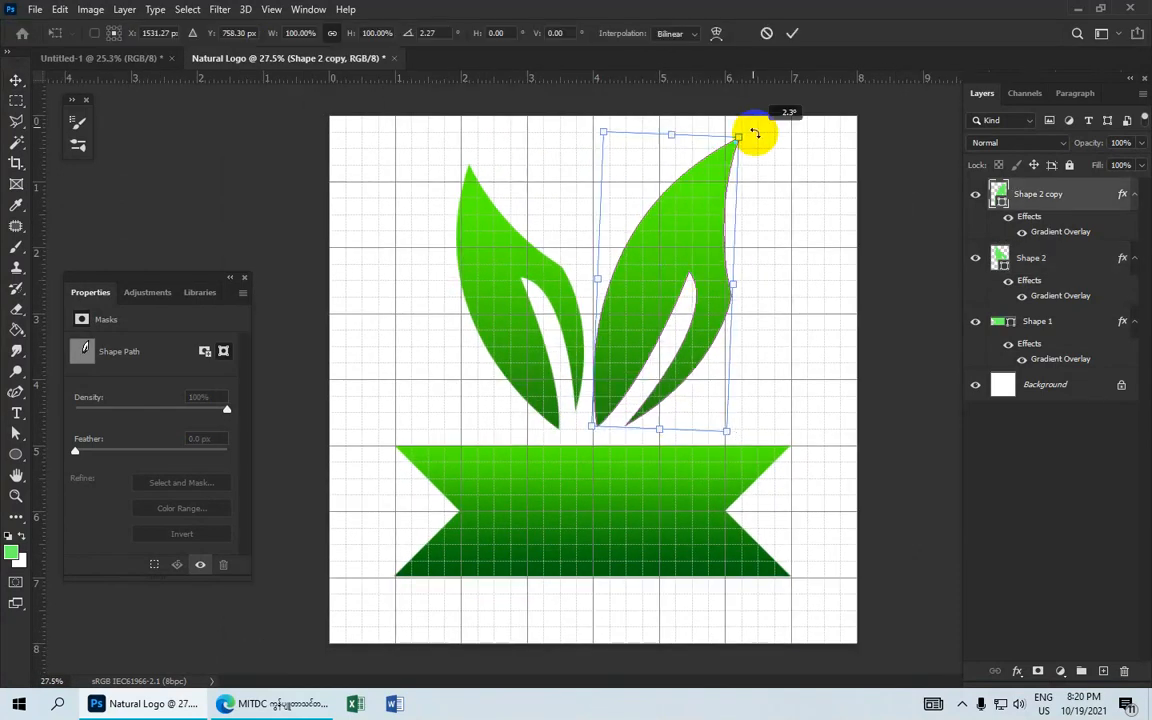
pyautogui.scroll(-3, 749, 160)
pyautogui.click(791, 38)
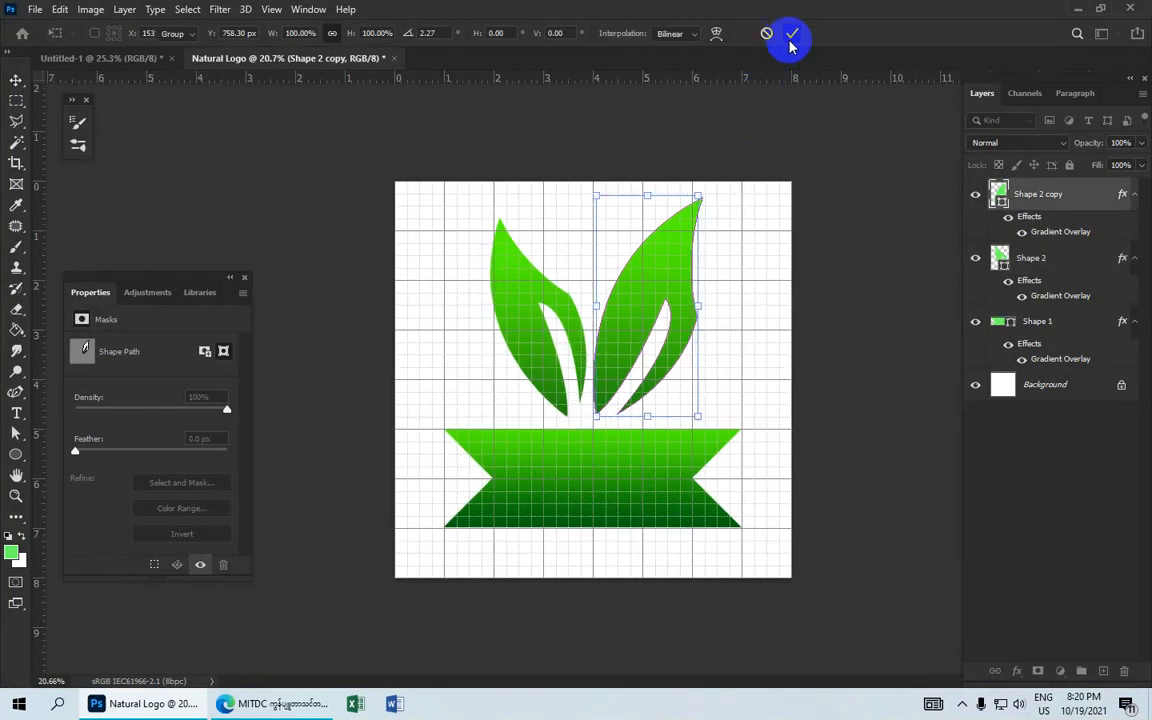
pyautogui.scroll(-1, 625, 296)
pyautogui.click(797, 260)
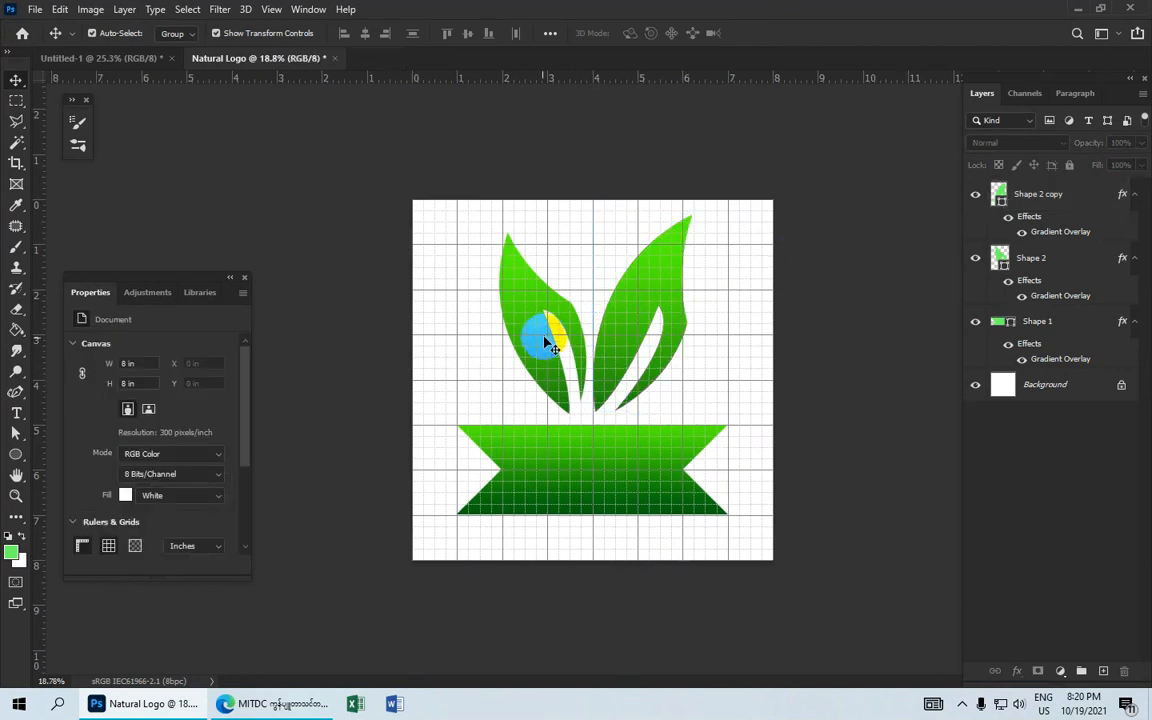
# Scale the right leaf copy proportionally to about 107% from its base, apply the transform, and deselect it
pyautogui.click(658, 297)
pyautogui.moveTo(697, 203)
pyautogui.mouseDown()
pyautogui.moveTo(691, 212)
pyautogui.moveTo(700, 203)
pyautogui.mouseUp()
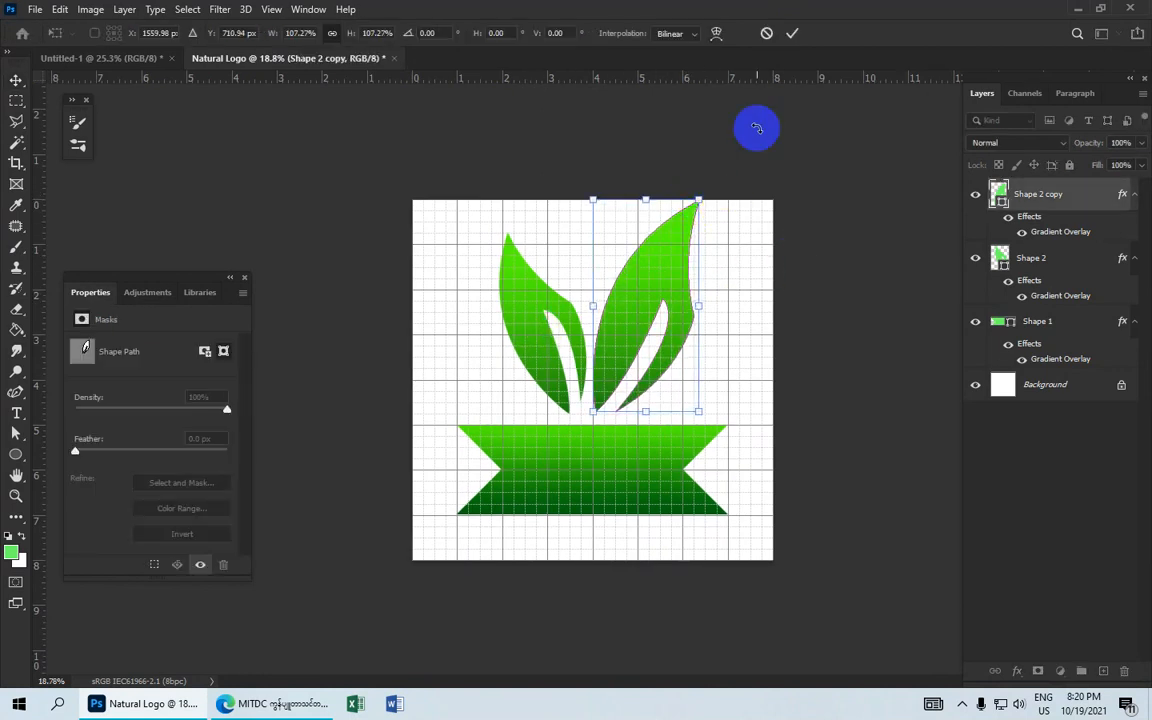
pyautogui.click(793, 37)
pyautogui.click(764, 213)
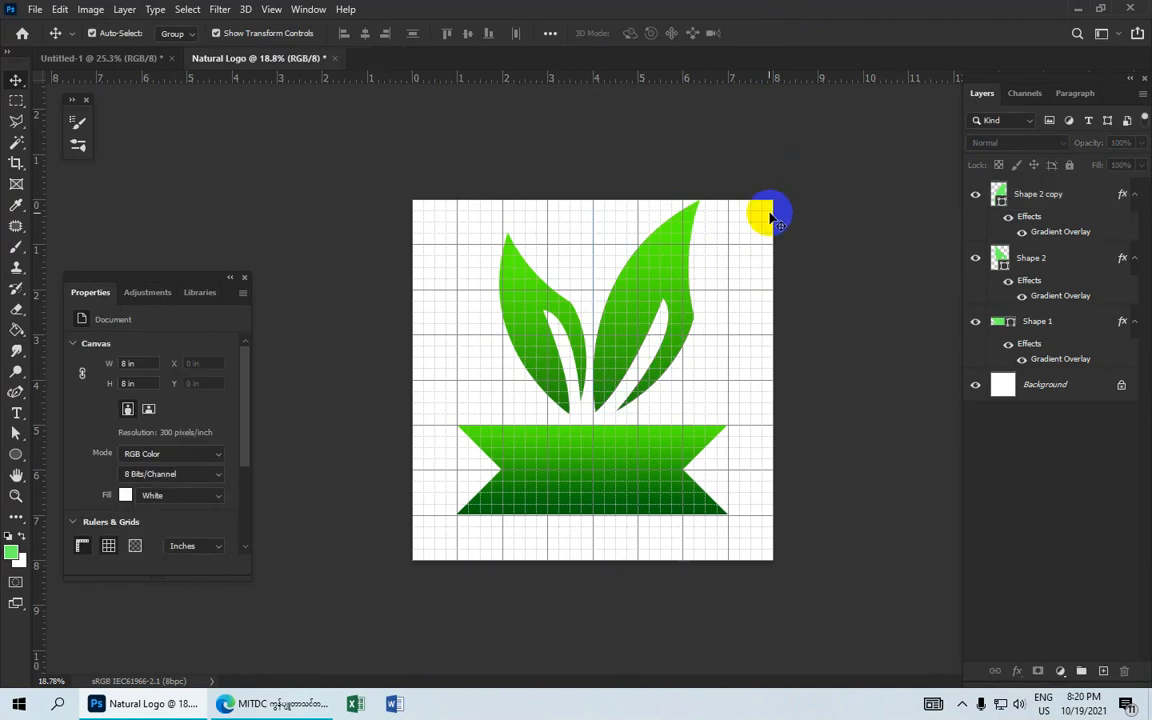
# Activate the horizontal Type tool and set its font to Arial with the Bold style
pyautogui.scroll(-1, 722, 303)
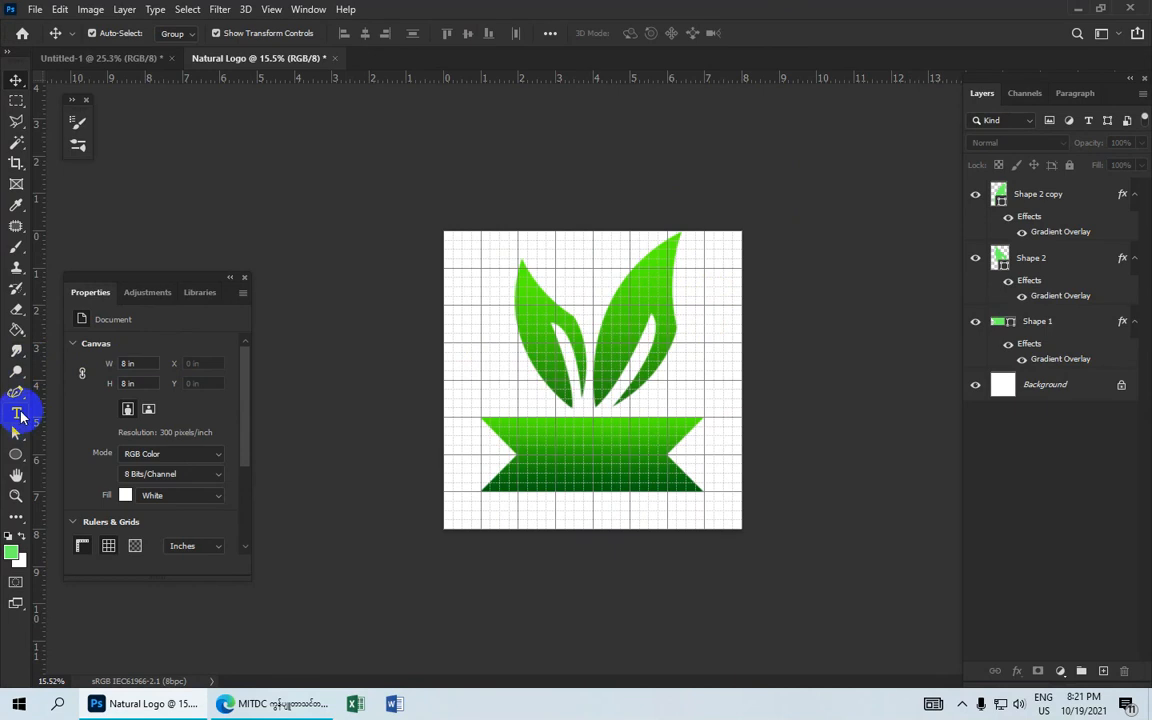
pyautogui.moveTo(16, 420); pyautogui.dragTo(119, 414)
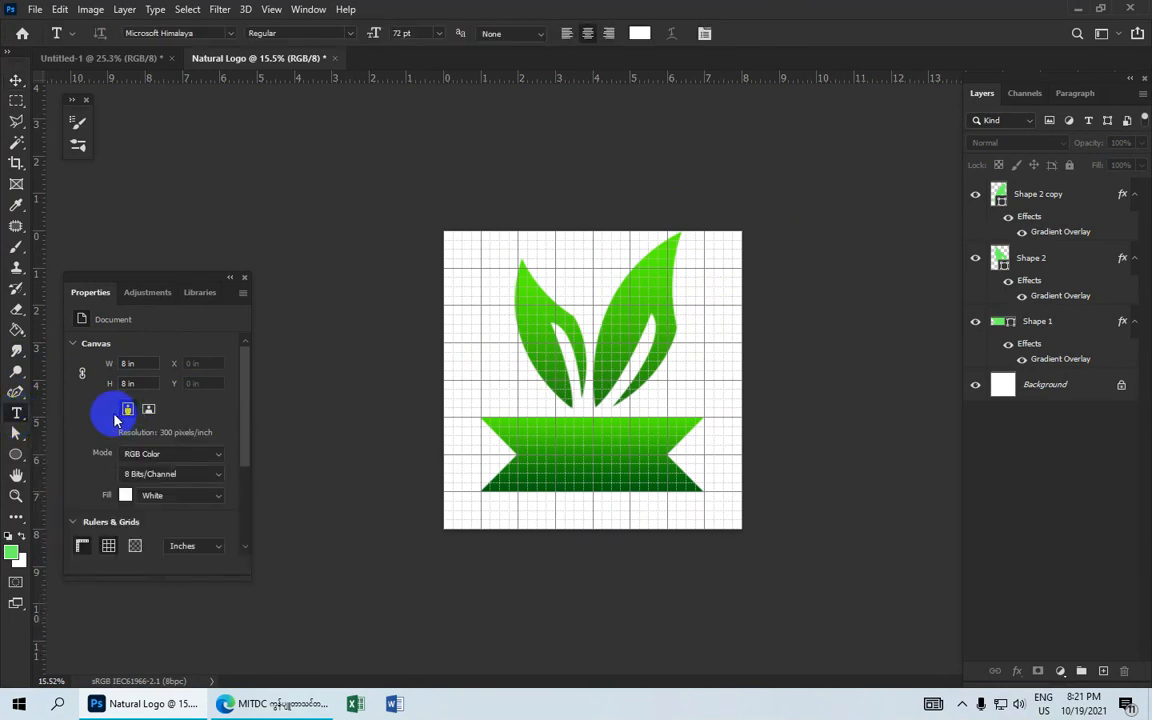
pyautogui.click(230, 33)
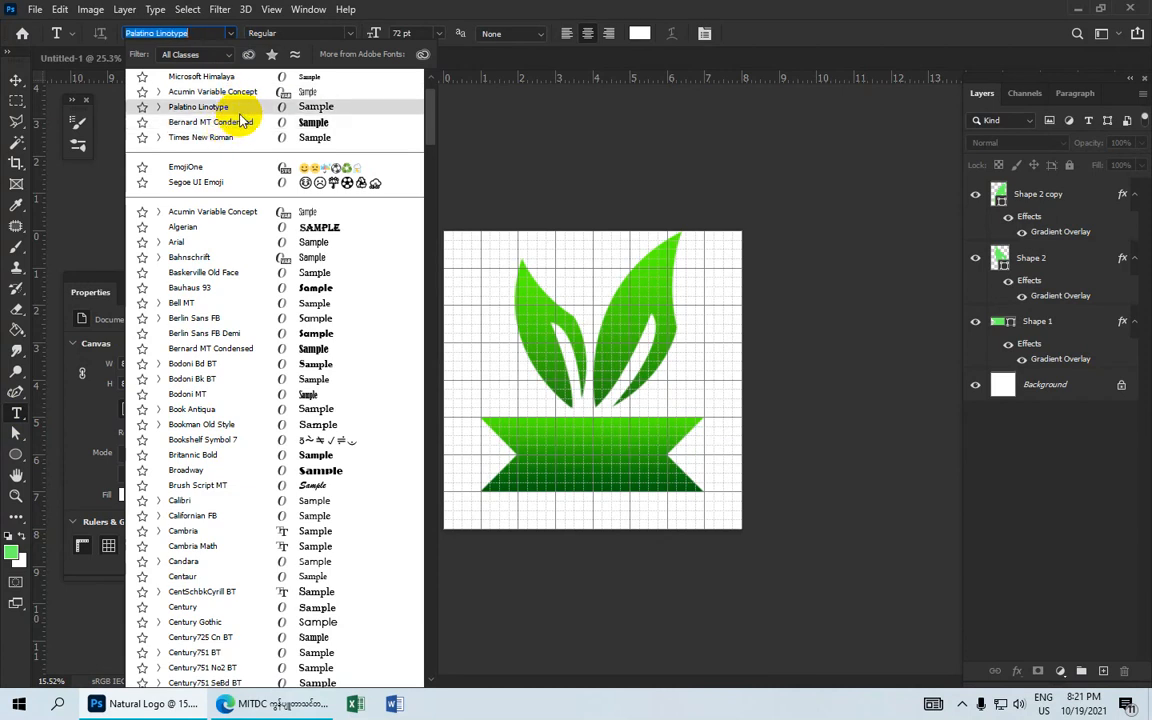
pyautogui.click(231, 242)
pyautogui.click(347, 33)
pyautogui.click(288, 58)
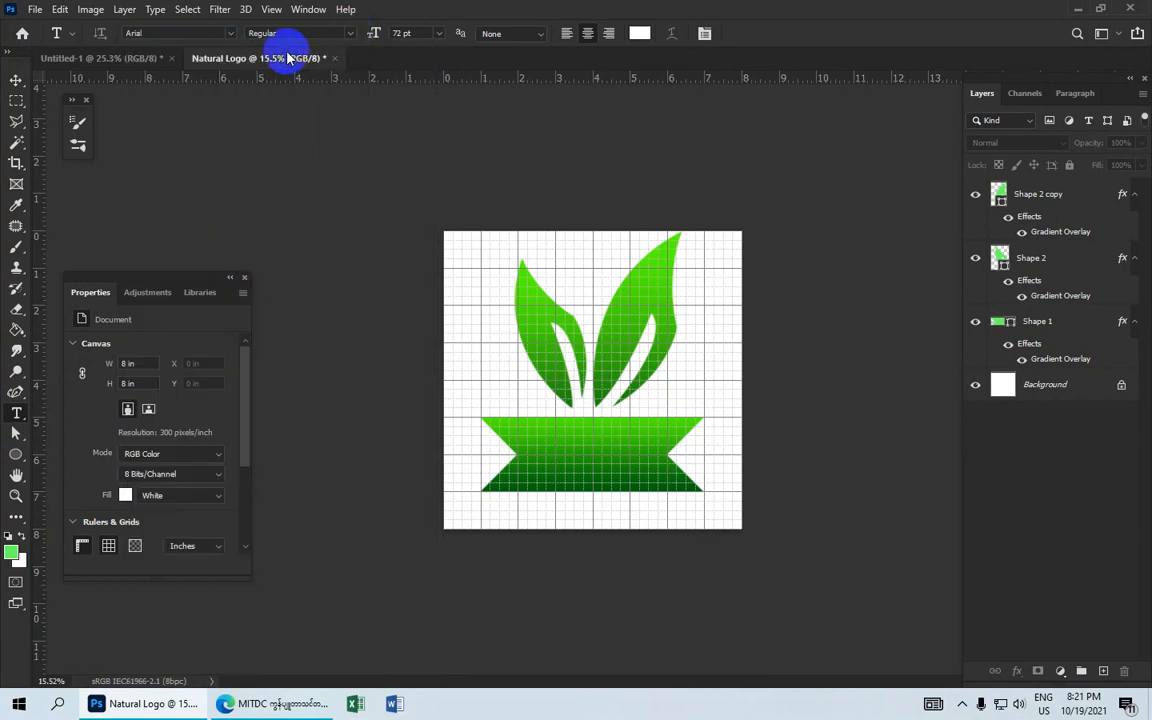
pyautogui.click(229, 34)
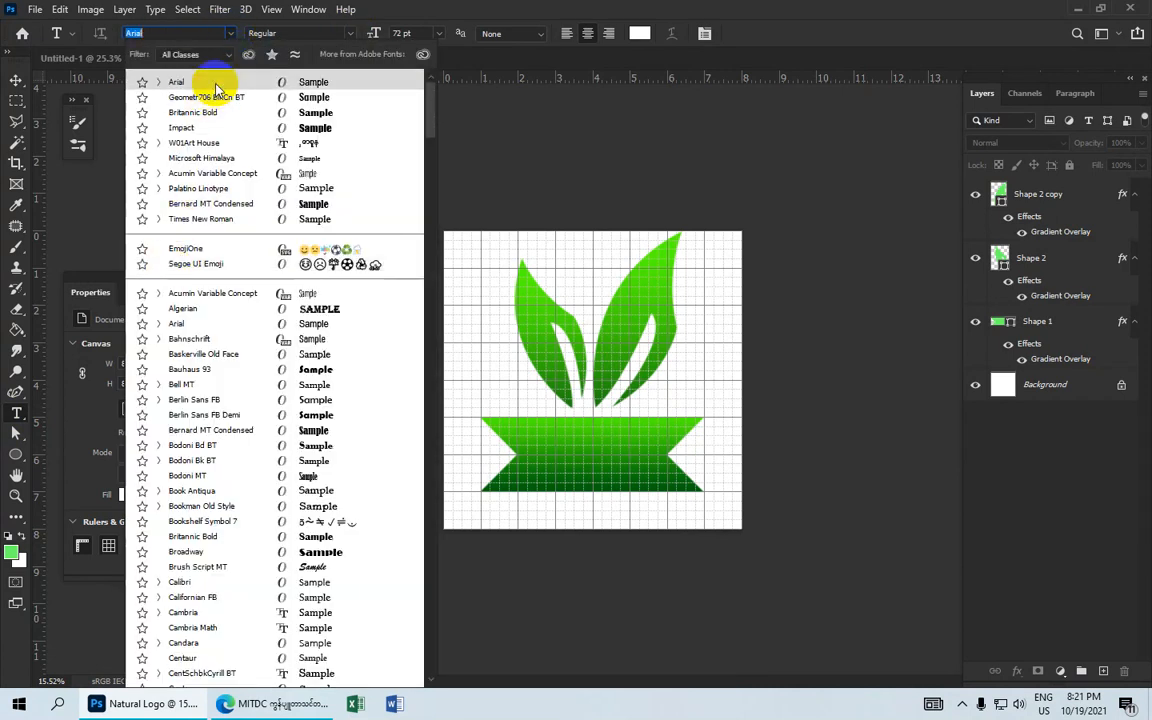
pyautogui.click(210, 83)
pyautogui.click(350, 35)
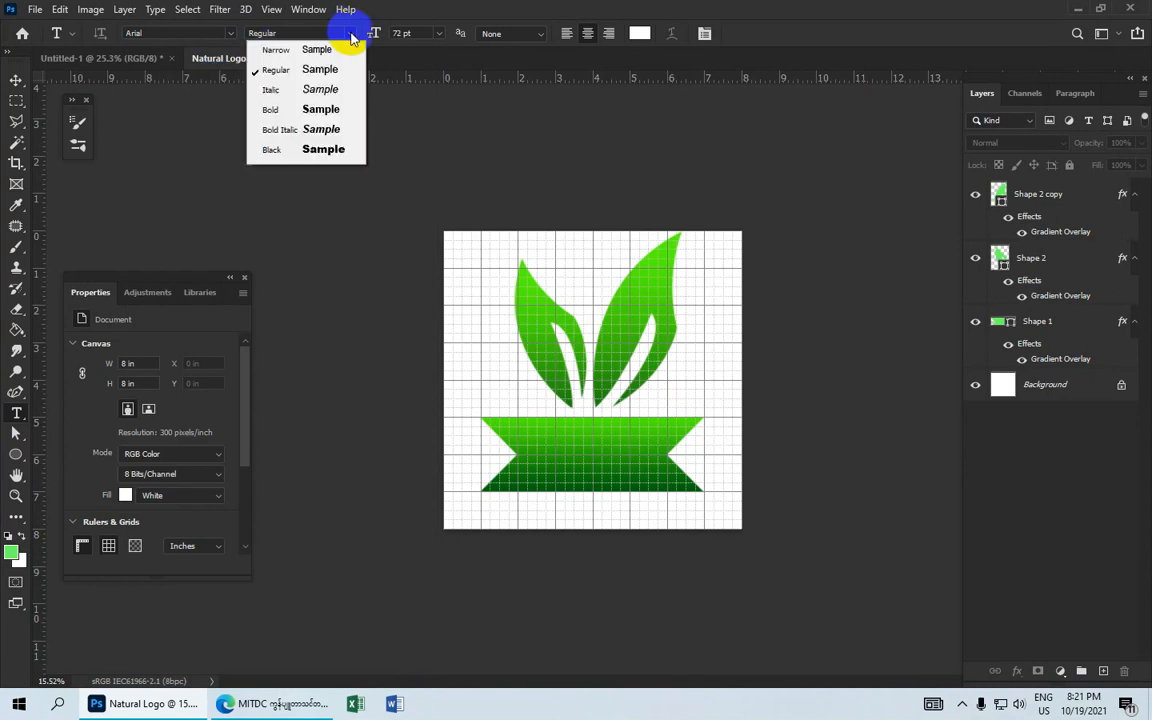
pyautogui.click(305, 112)
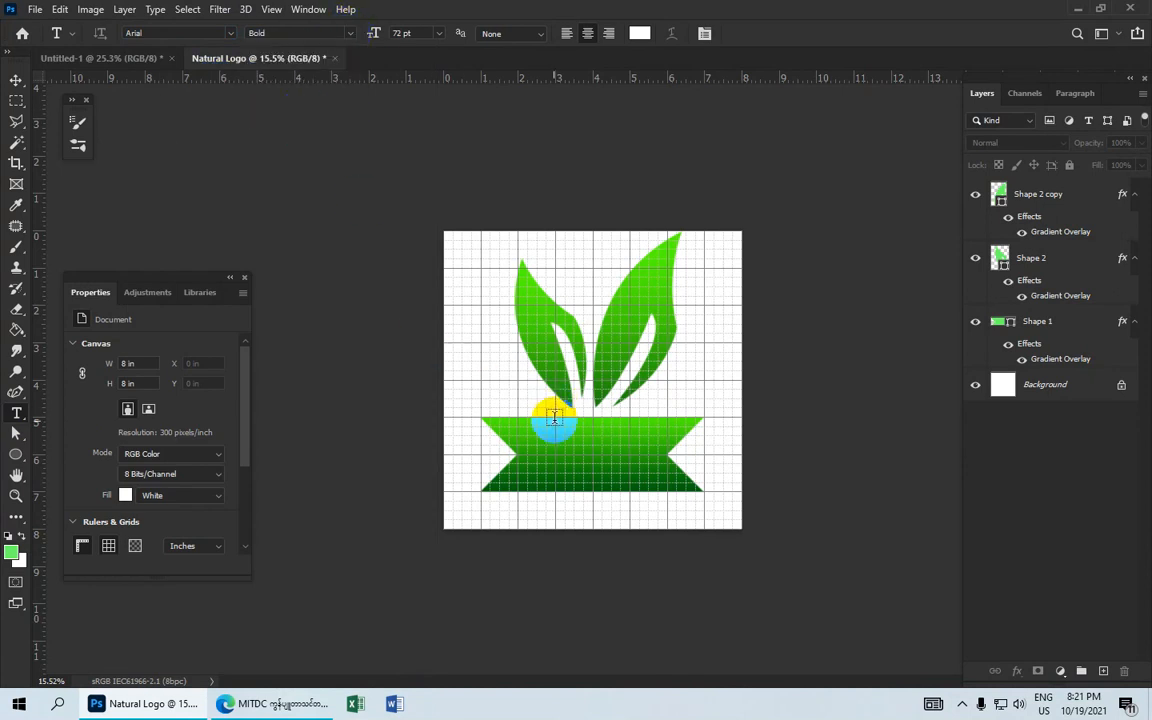
# Set the text colour to a dark green, about #024700, and keep the font size at 72 pt
pyautogui.click(639, 33)
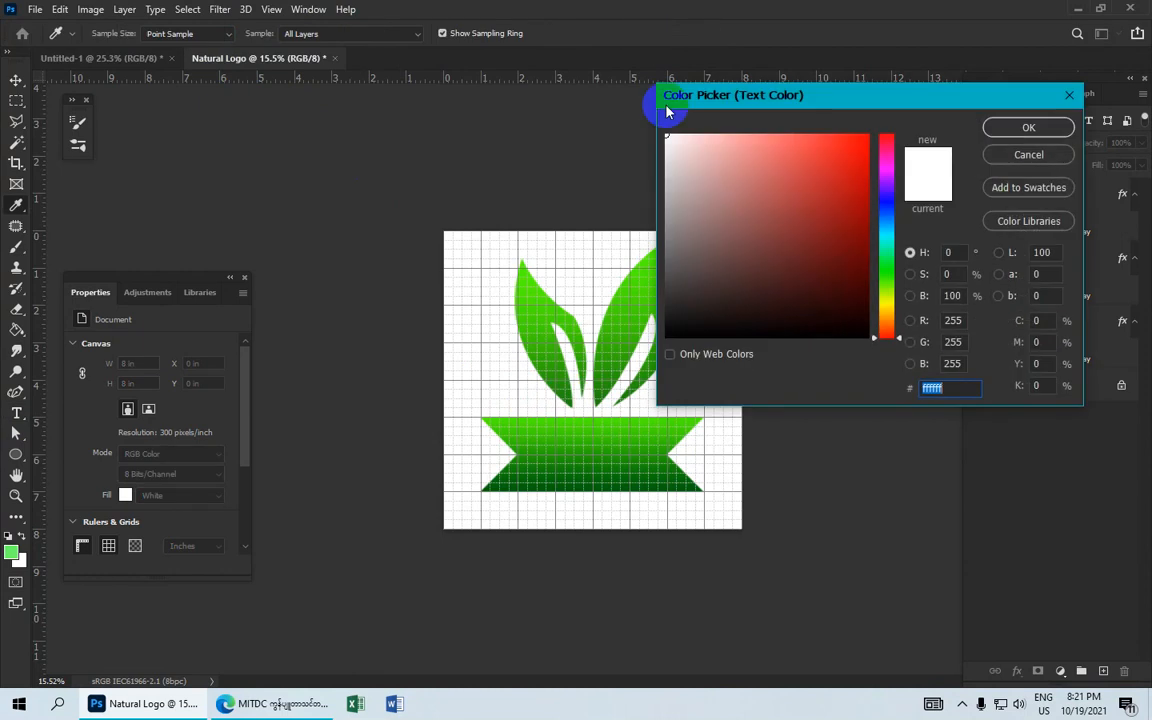
pyautogui.click(886, 268)
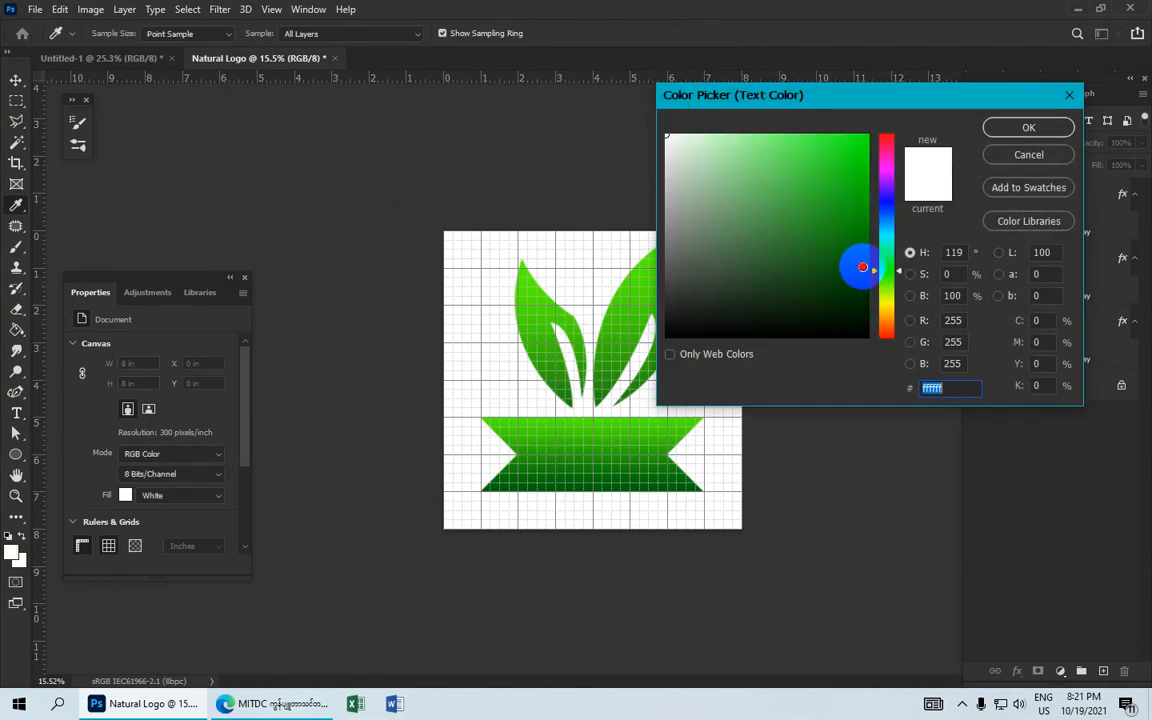
pyautogui.click(870, 280)
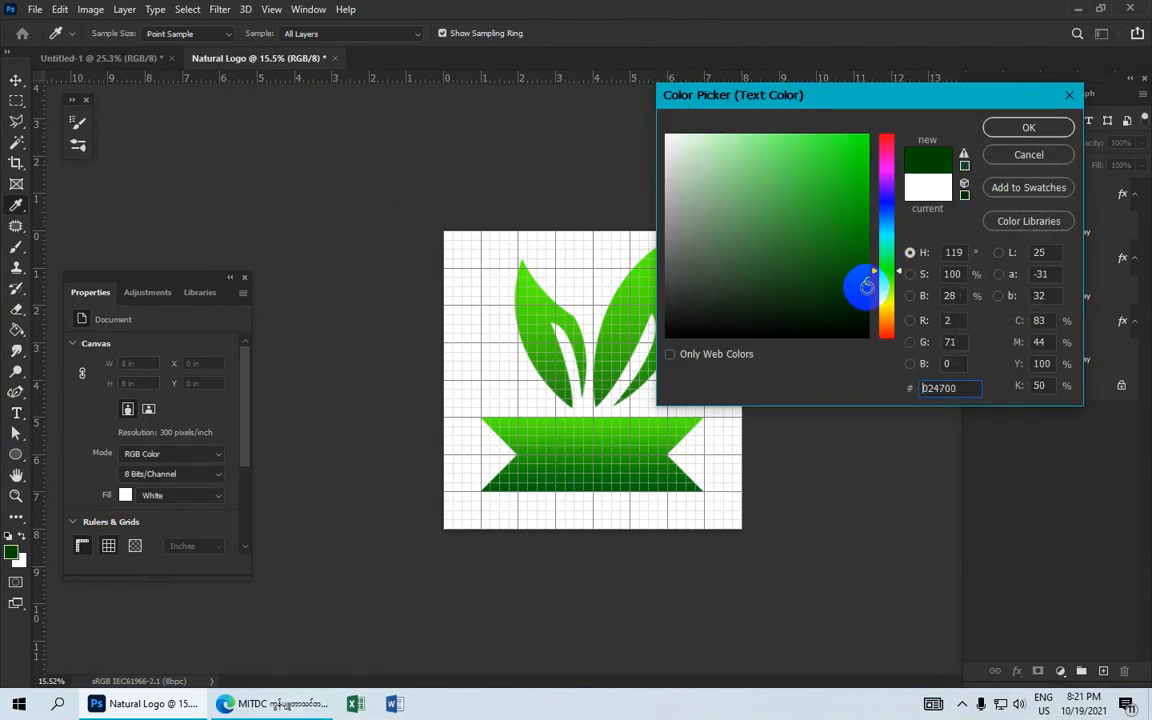
pyautogui.click(1000, 128)
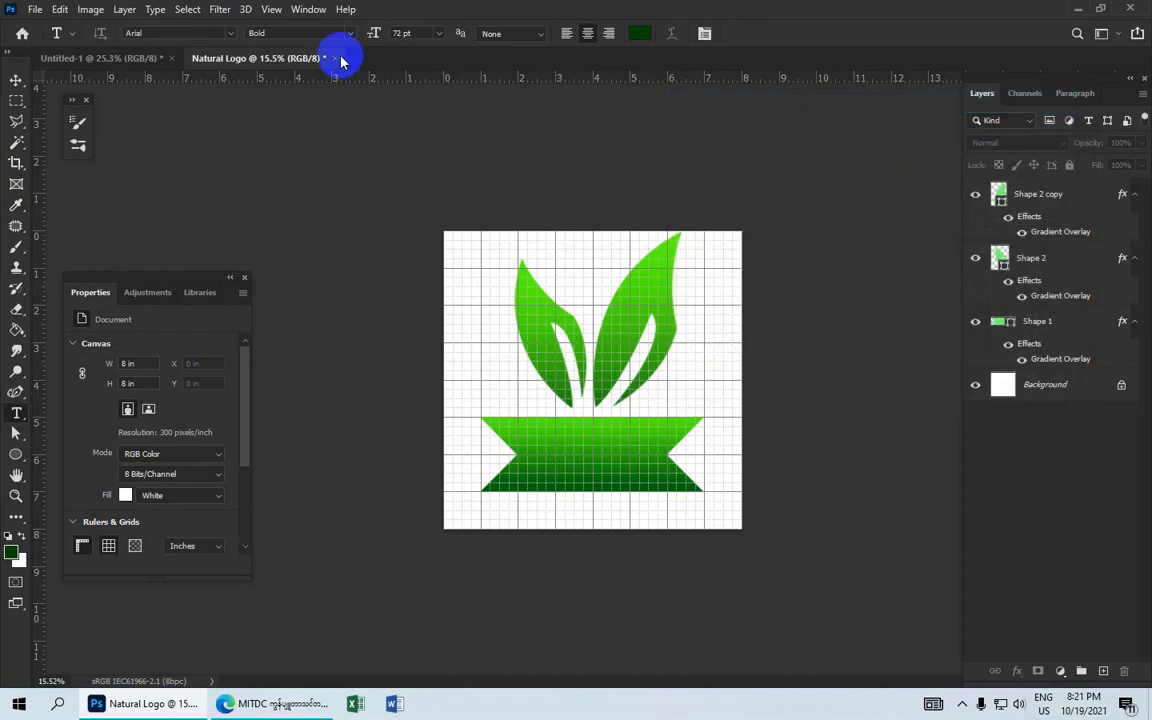
pyautogui.click(438, 34)
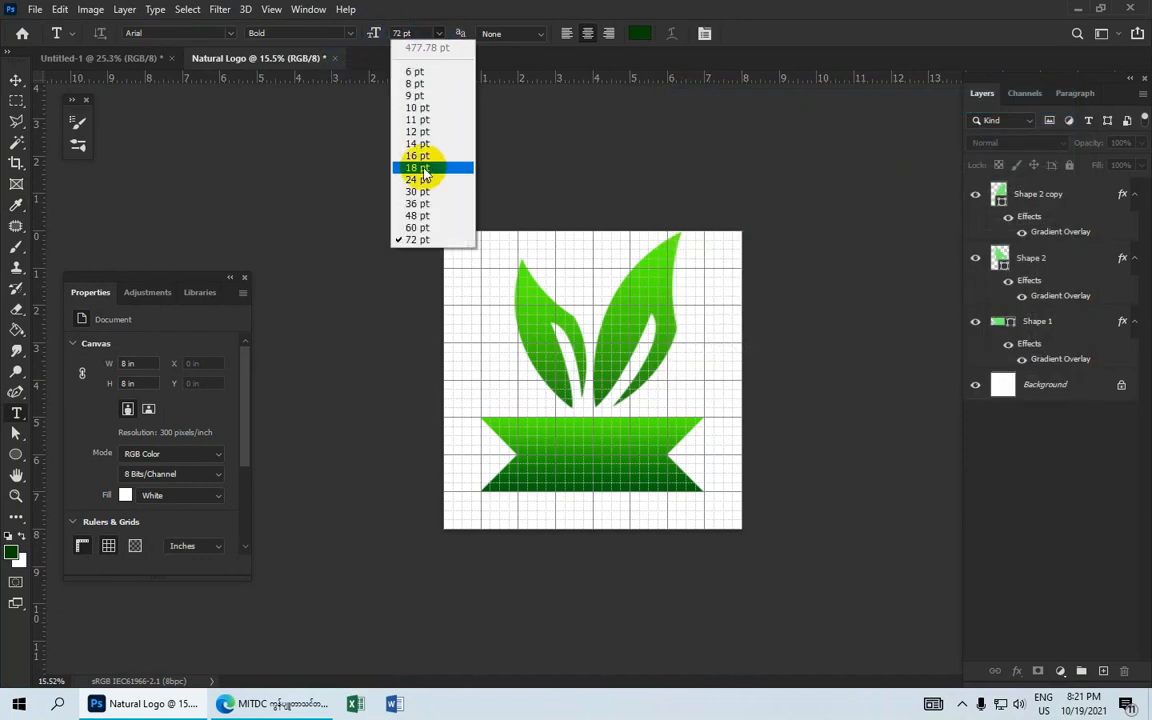
pyautogui.click(403, 236)
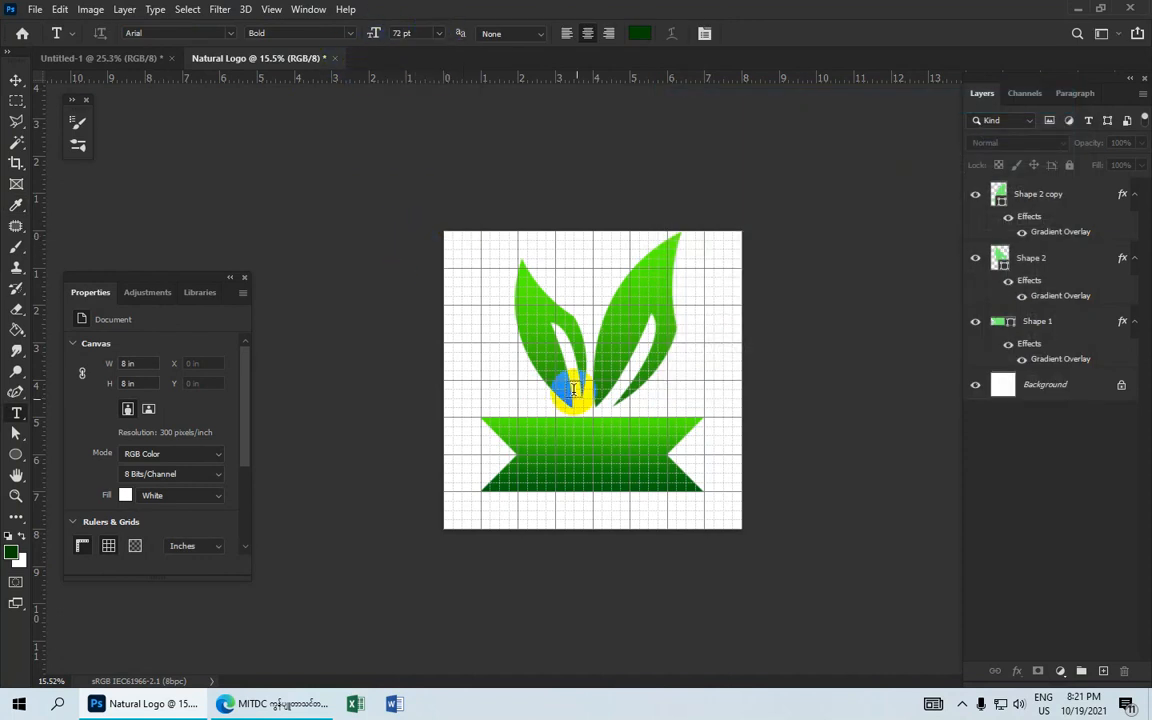
# Add the centred text NATURAL across the banner's upper edge and commit it
pyautogui.scroll(3, 560, 470)
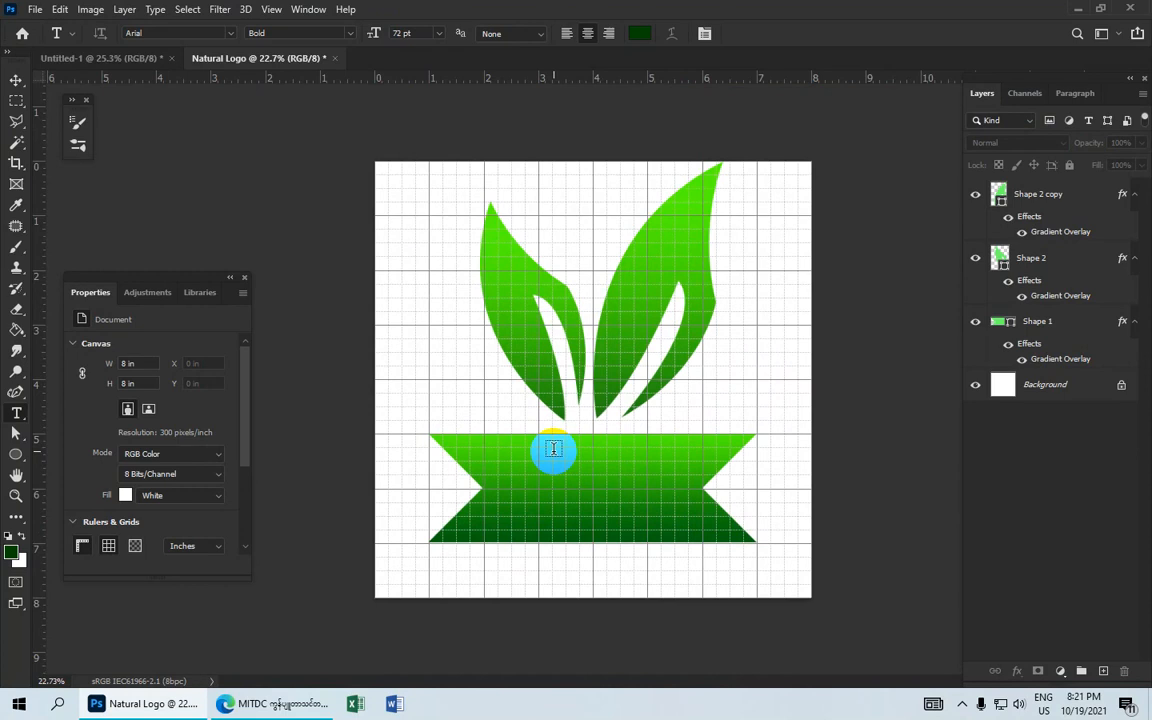
pyautogui.click(553, 449)
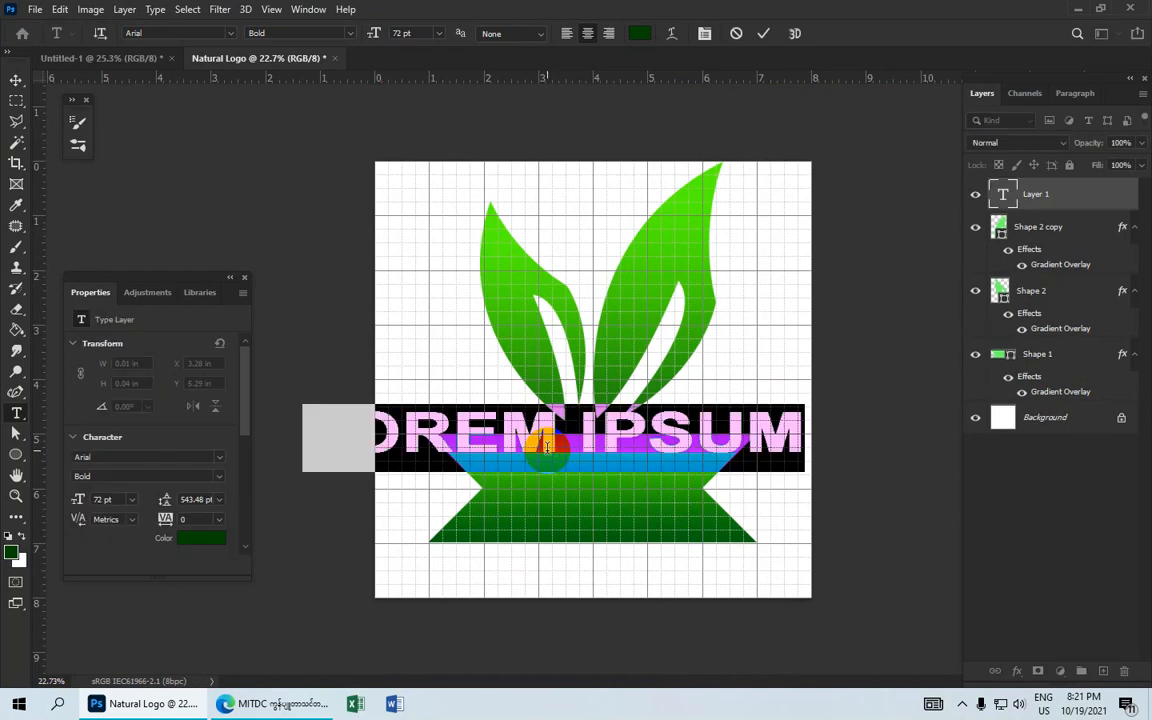
pyautogui.write('NA')
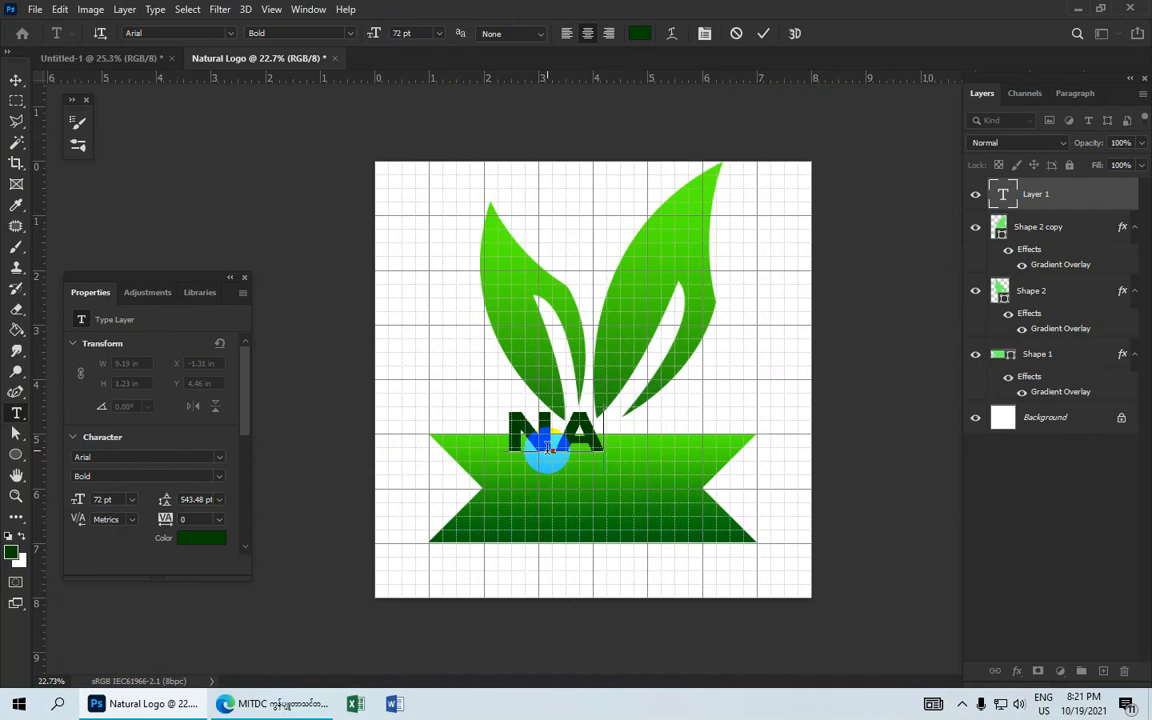
pyautogui.write('TUR')
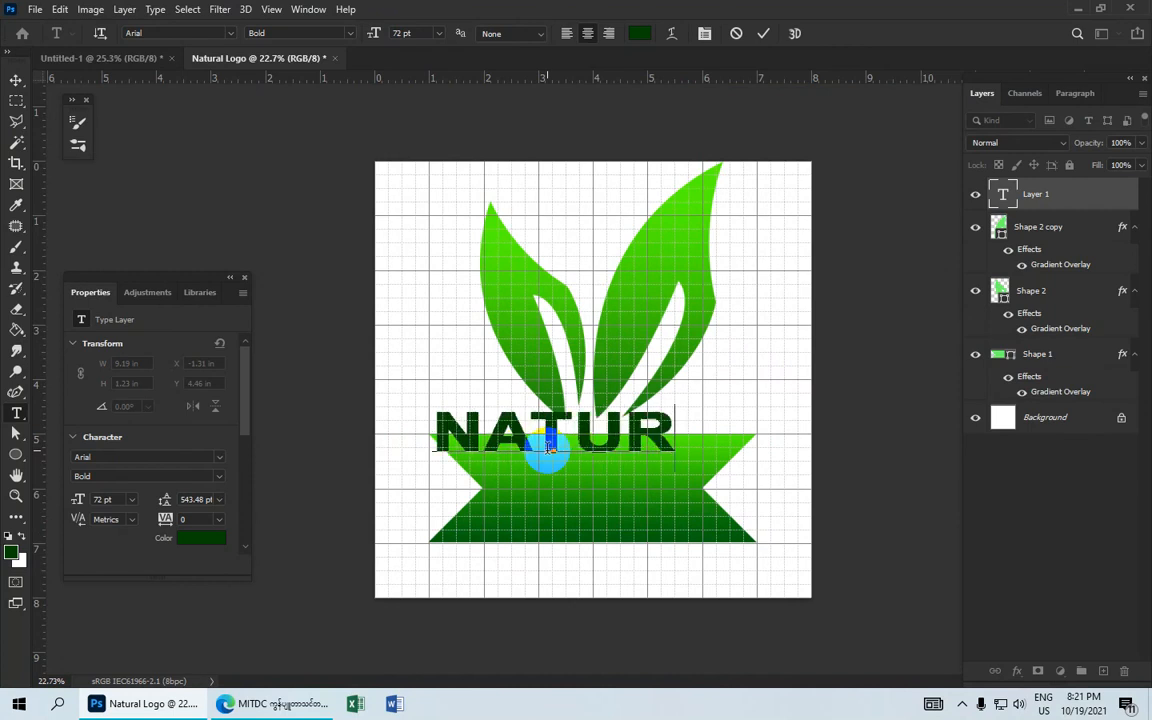
pyautogui.write('AL')
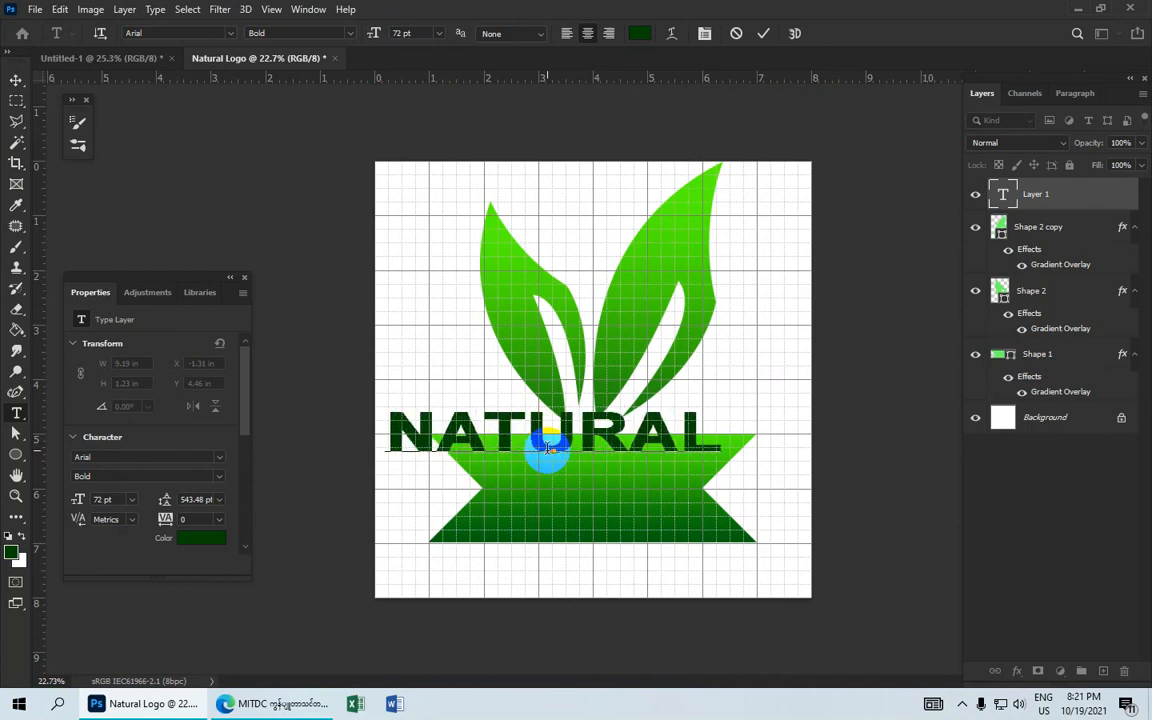
pyautogui.click(762, 38)
# Free-transform the NATURAL text to about 74% width and 108% height, centring it over the banner's upper edge, and apply it
pyautogui.press('v')
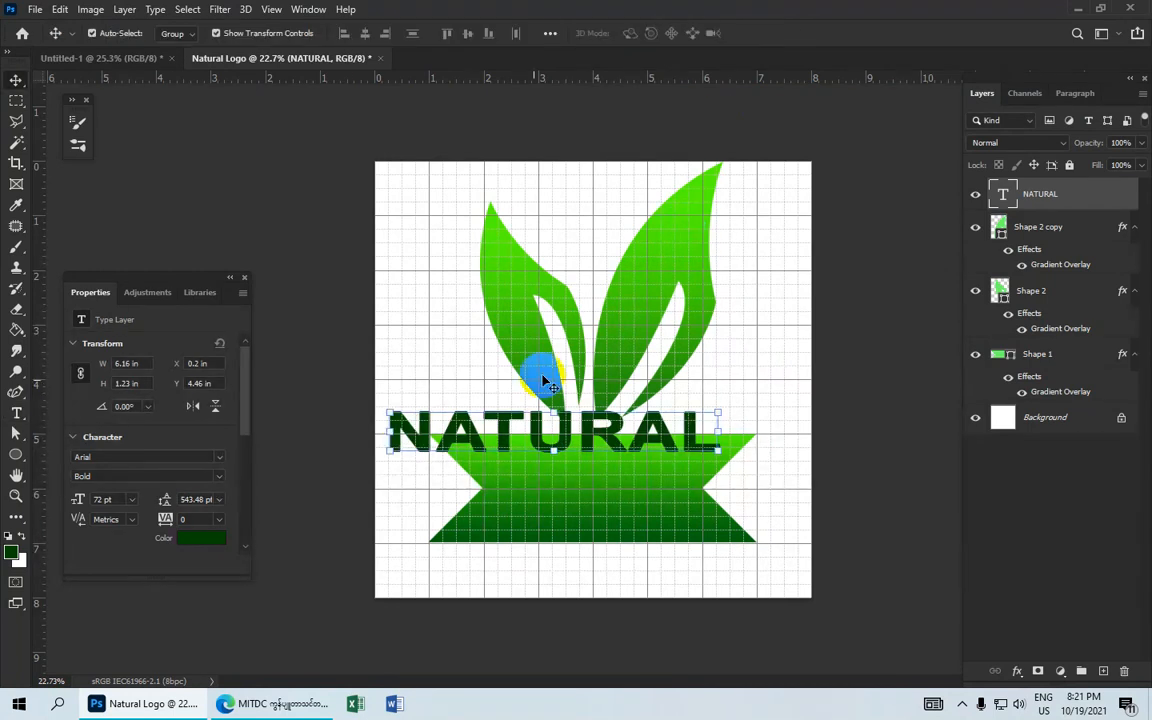
pyautogui.moveTo(390, 412); pyautogui.dragTo(411, 406)
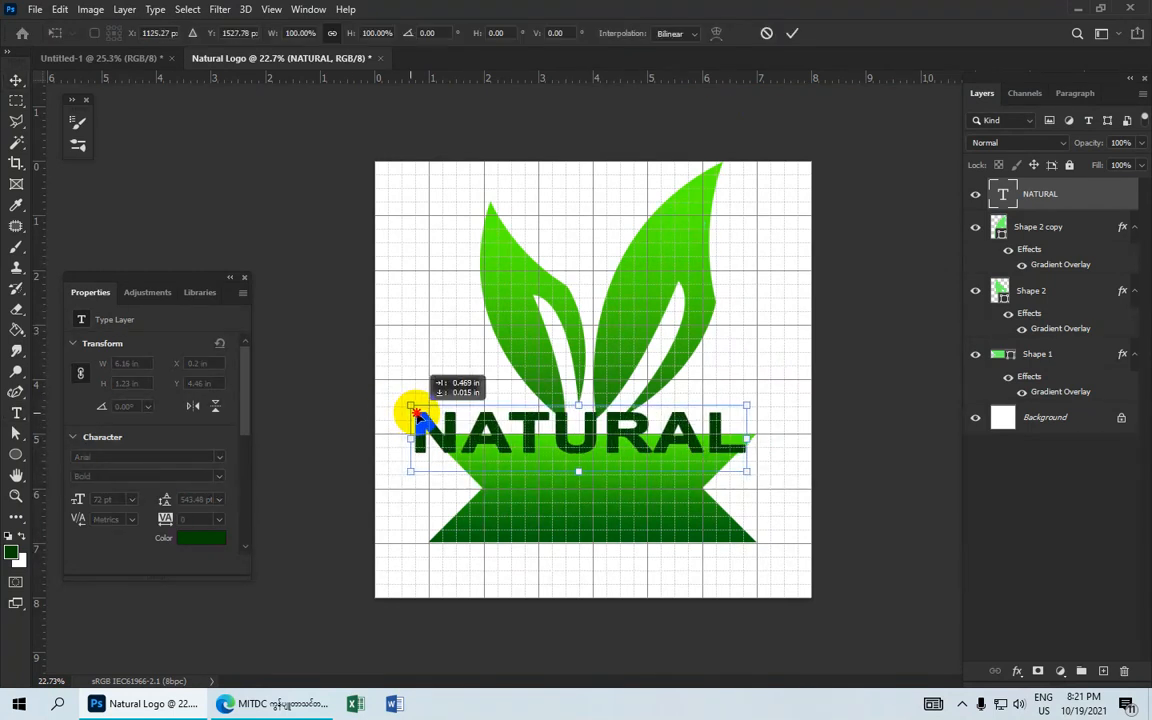
pyautogui.moveTo(748, 405); pyautogui.dragTo(678, 416)
pyautogui.moveTo(631, 441); pyautogui.dragTo(676, 437)
pyautogui.scroll(-2, 674, 440)
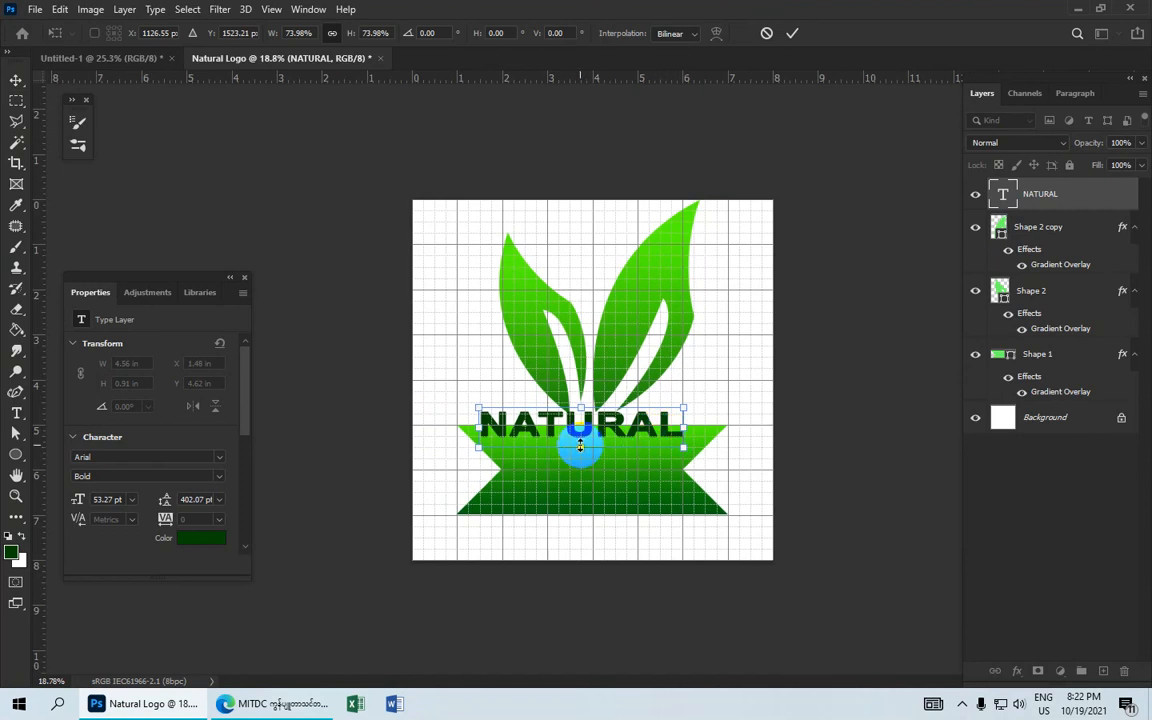
pyautogui.moveTo(582, 447); pyautogui.dragTo(609, 436)
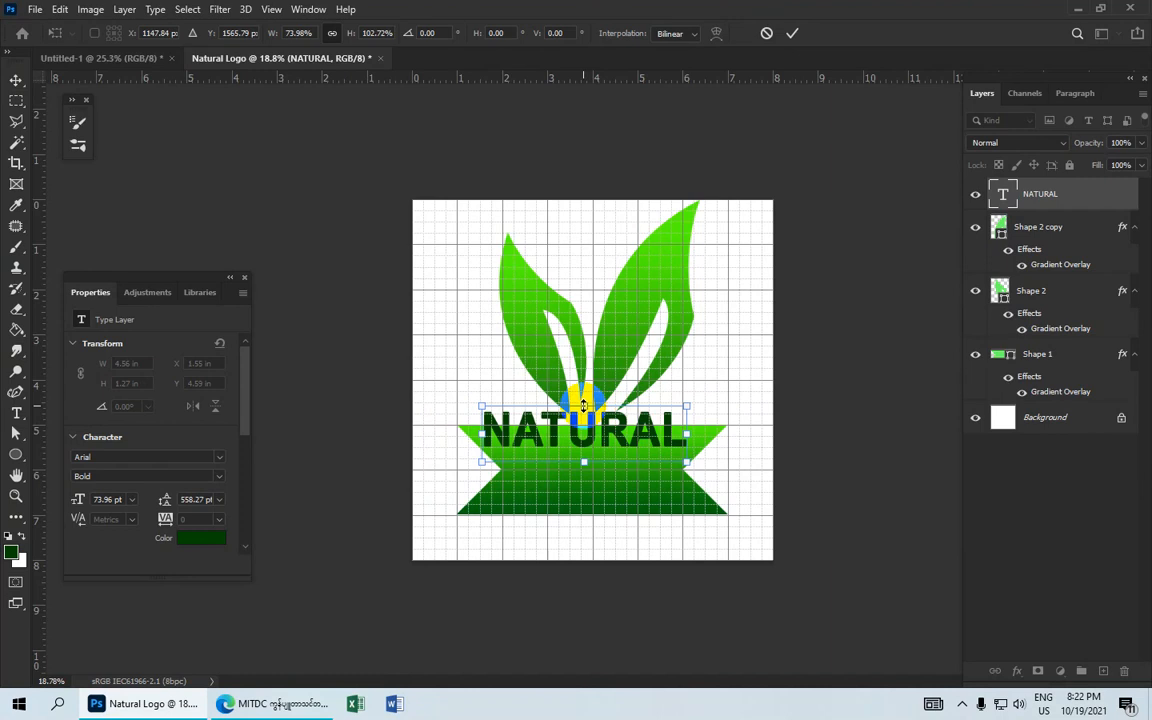
pyautogui.moveTo(583, 404); pyautogui.dragTo(584, 401)
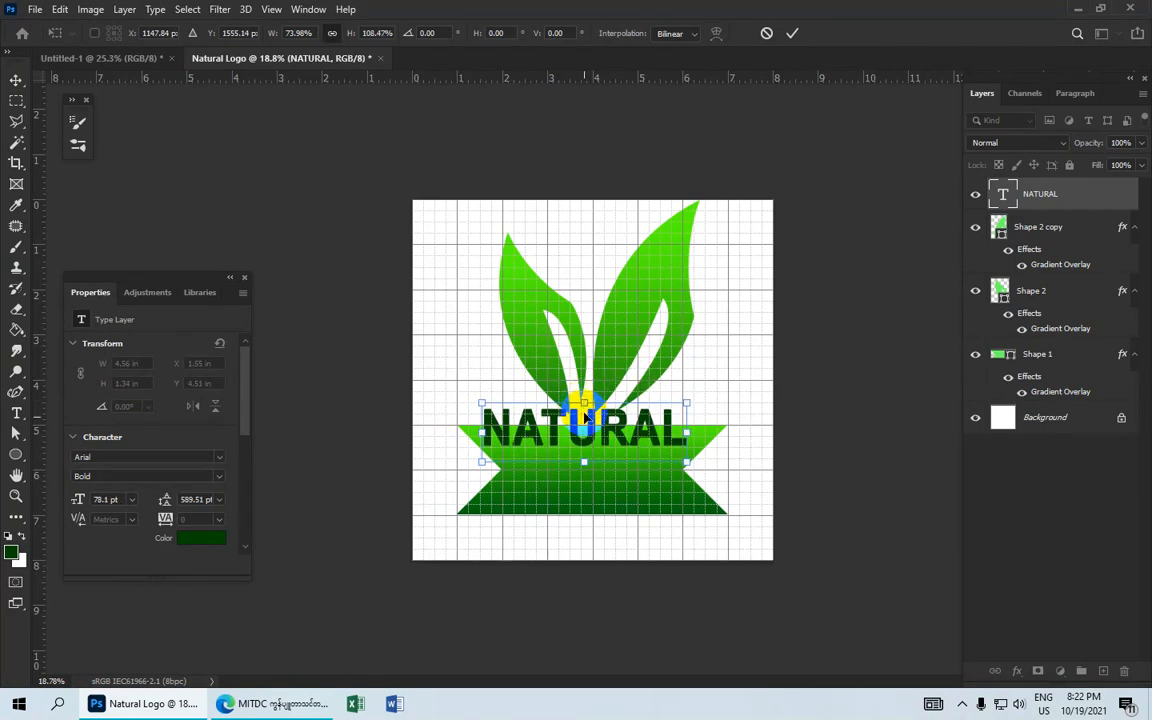
pyautogui.click(792, 33)
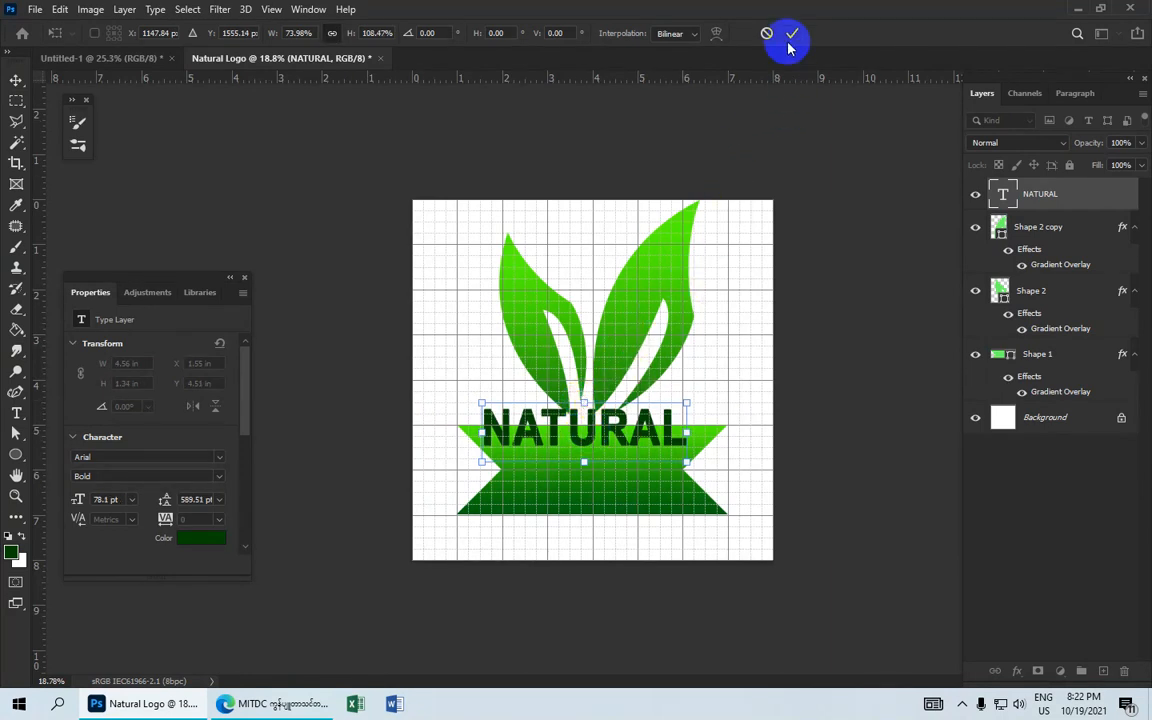
# Shift the NATURAL text slightly up and right so it is centred over the banner's upper edge, and apply the transform
pyautogui.moveTo(656, 439); pyautogui.dragTo(659, 446)
pyautogui.scroll(4, 659, 448)
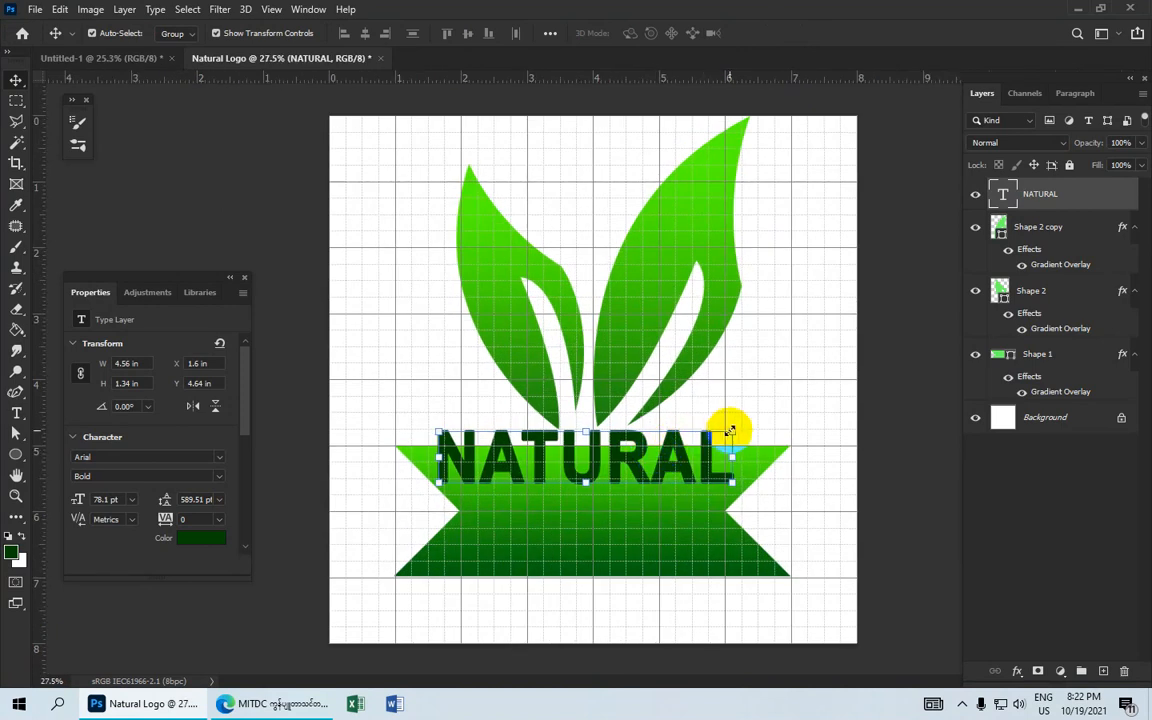
pyautogui.moveTo(733, 430); pyautogui.dragTo(737, 429)
pyautogui.moveTo(681, 455); pyautogui.dragTo(676, 448)
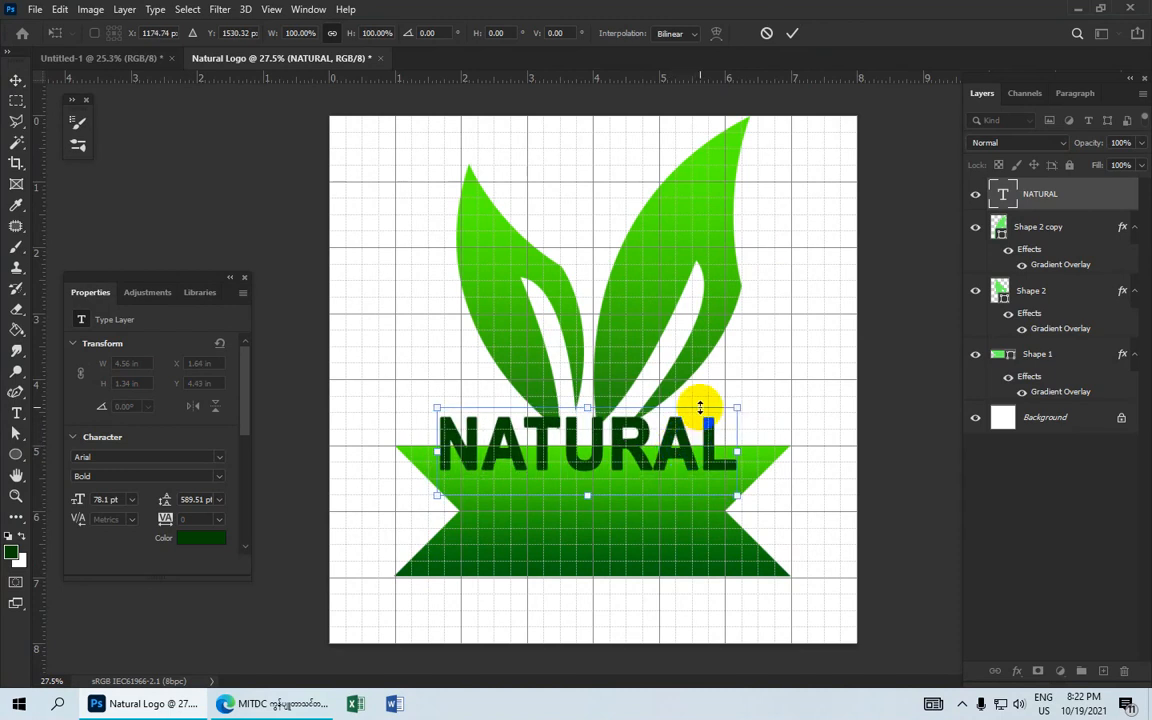
pyautogui.press('Up')
pyautogui.press('Up')
pyautogui.press('Up')
pyautogui.press('Up')
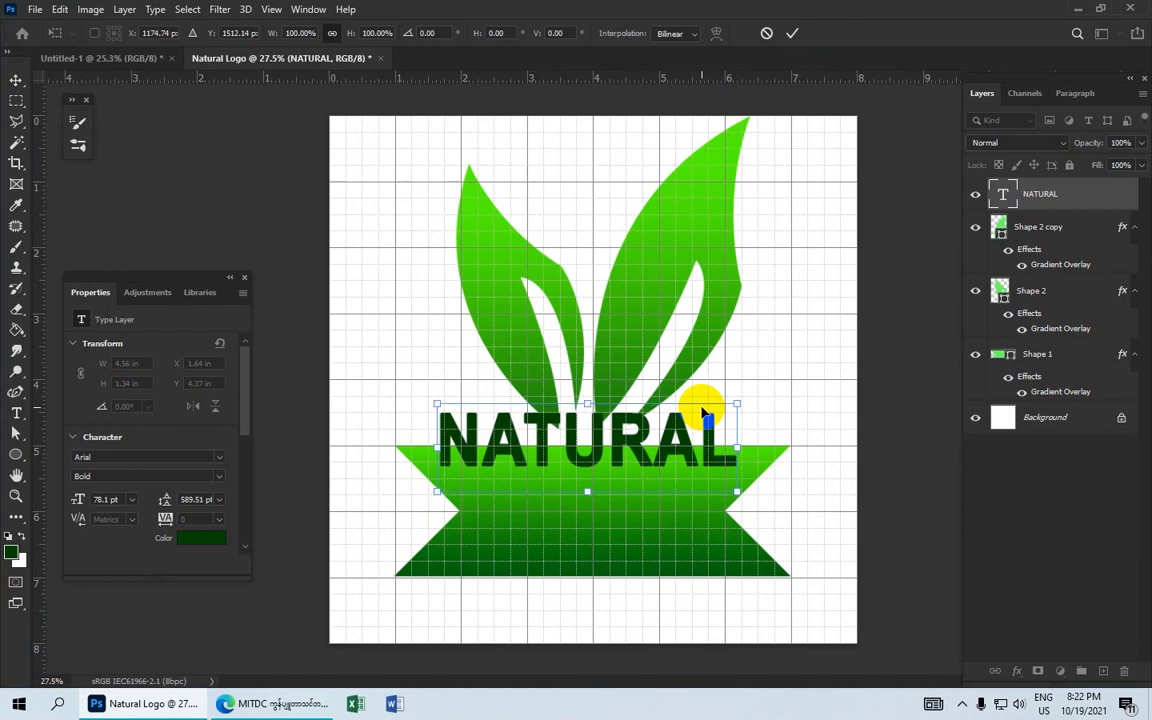
pyautogui.press('Right')
pyautogui.press('Right')
pyautogui.press('Right')
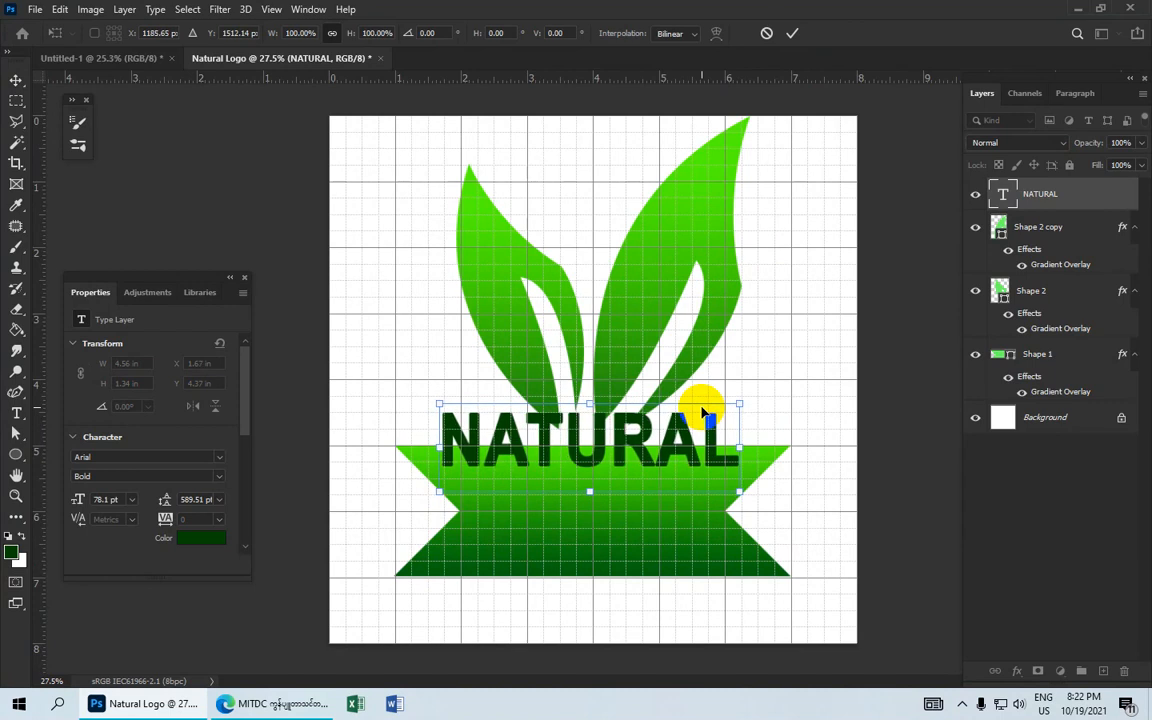
pyautogui.scroll(-2, 703, 412)
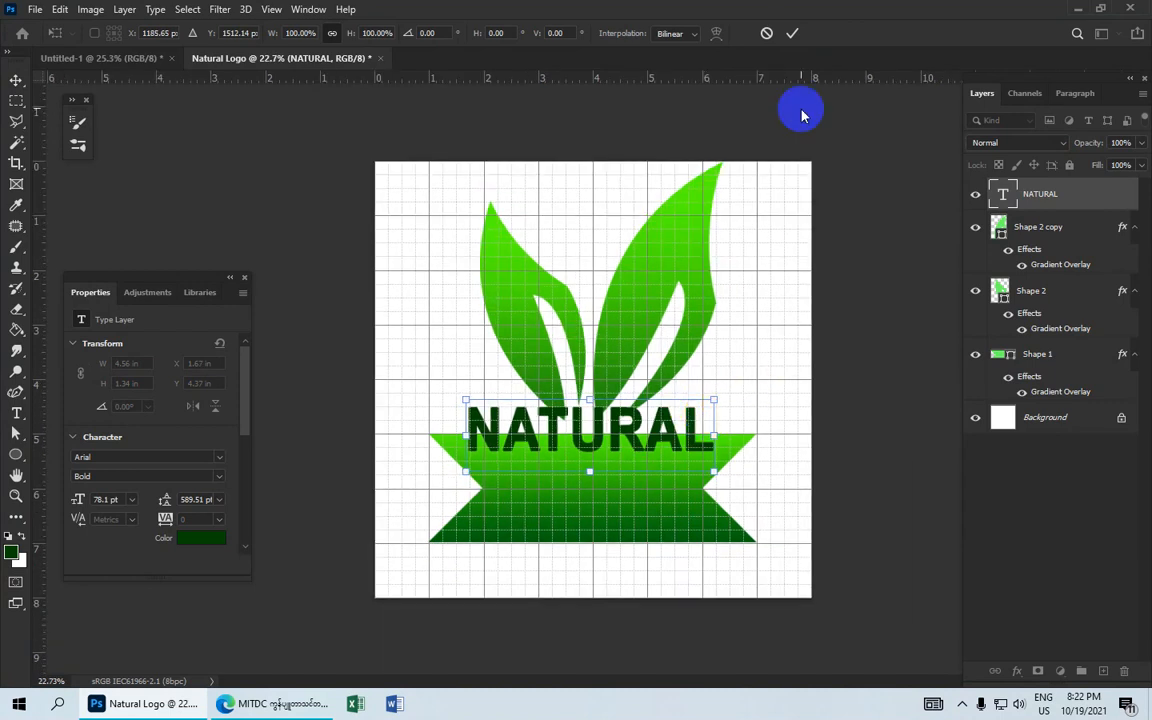
pyautogui.click(791, 38)
pyautogui.scroll(-2, 805, 260)
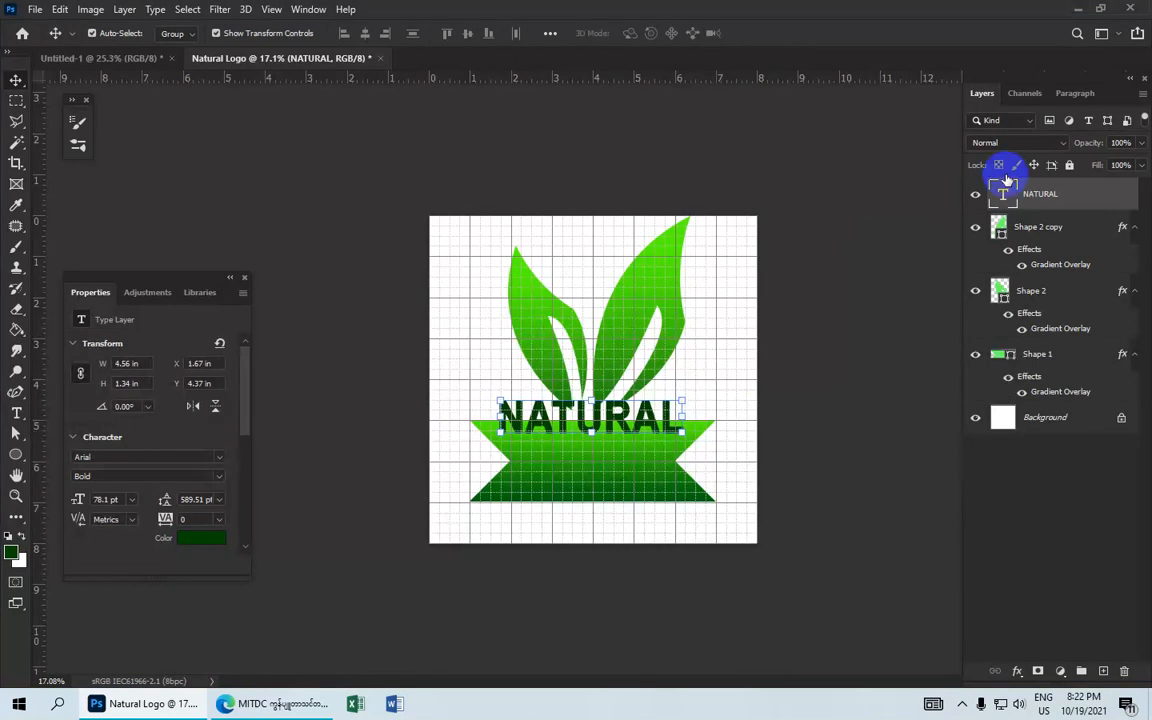
# Duplicate the NATURAL text layer and give the copy a black outside Stroke of 50 px
pyautogui.doubleClick(1042, 195)
pyautogui.hotkey('ctrl', 'j')
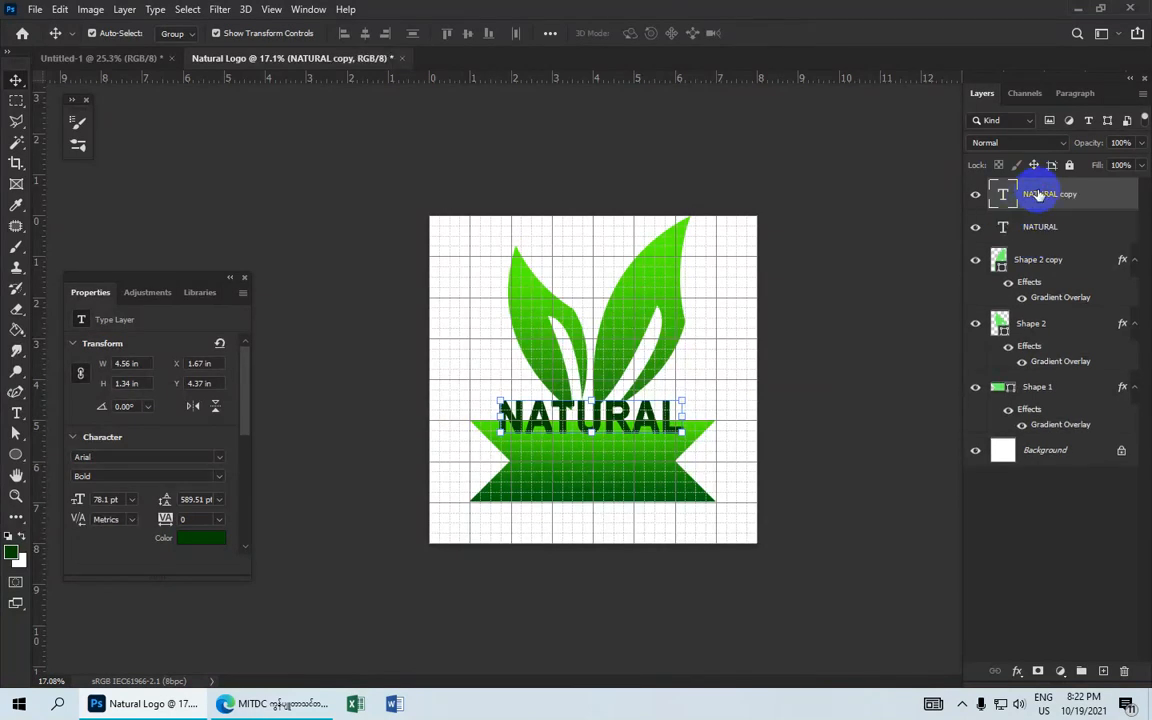
pyautogui.click(1017, 673)
pyautogui.click(1036, 561)
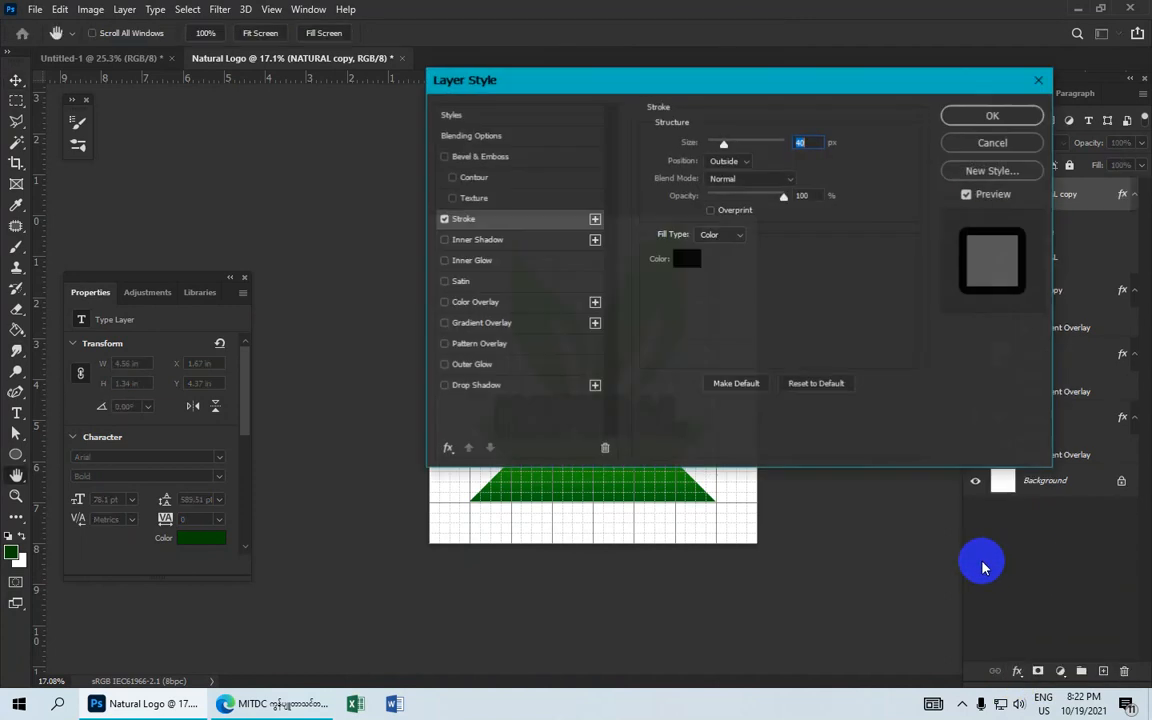
pyautogui.moveTo(743, 85); pyautogui.dragTo(901, 72)
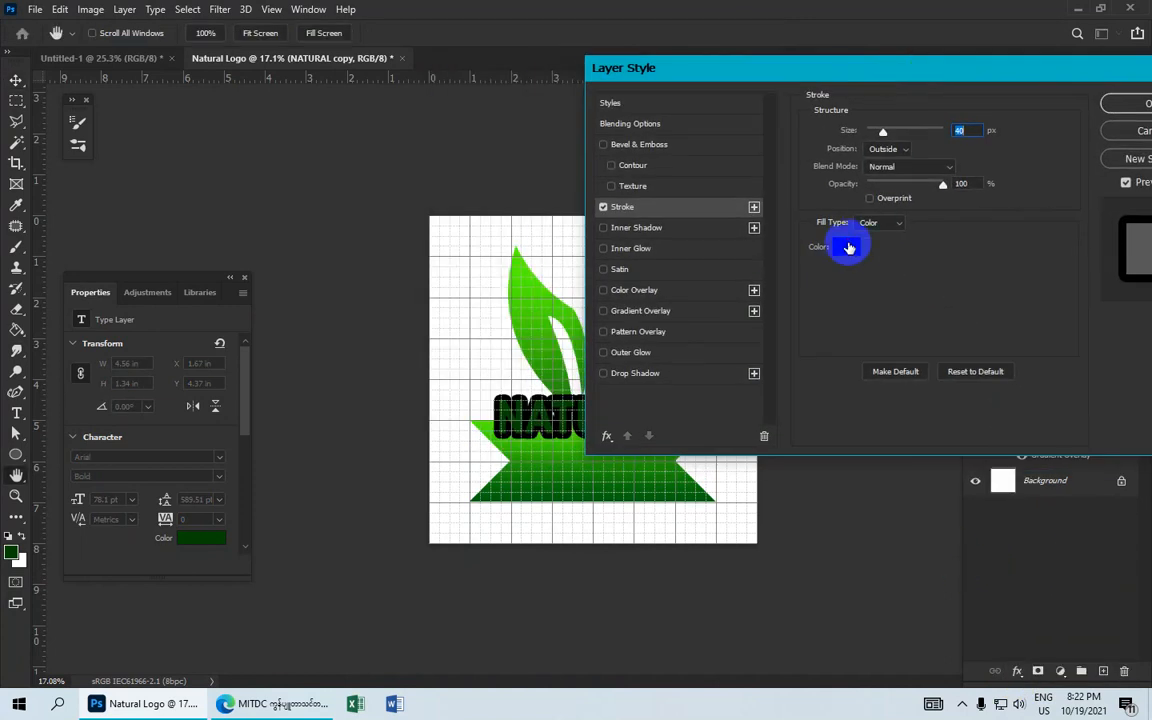
pyautogui.click(849, 248)
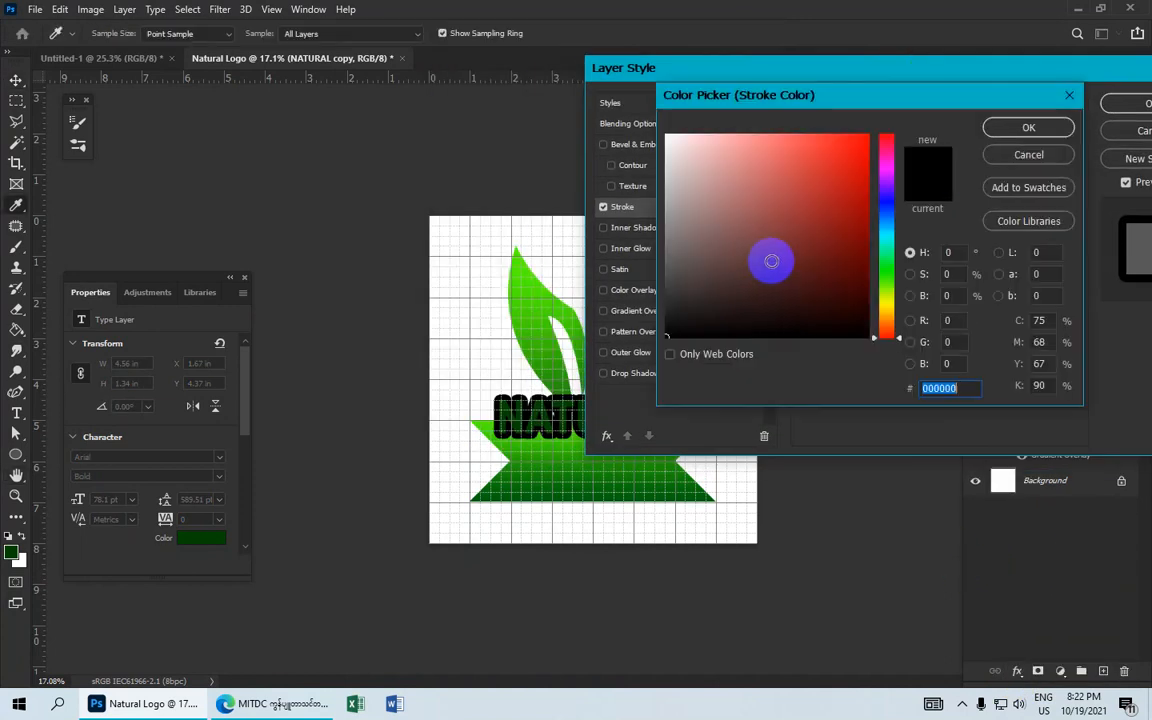
pyautogui.click(1006, 130)
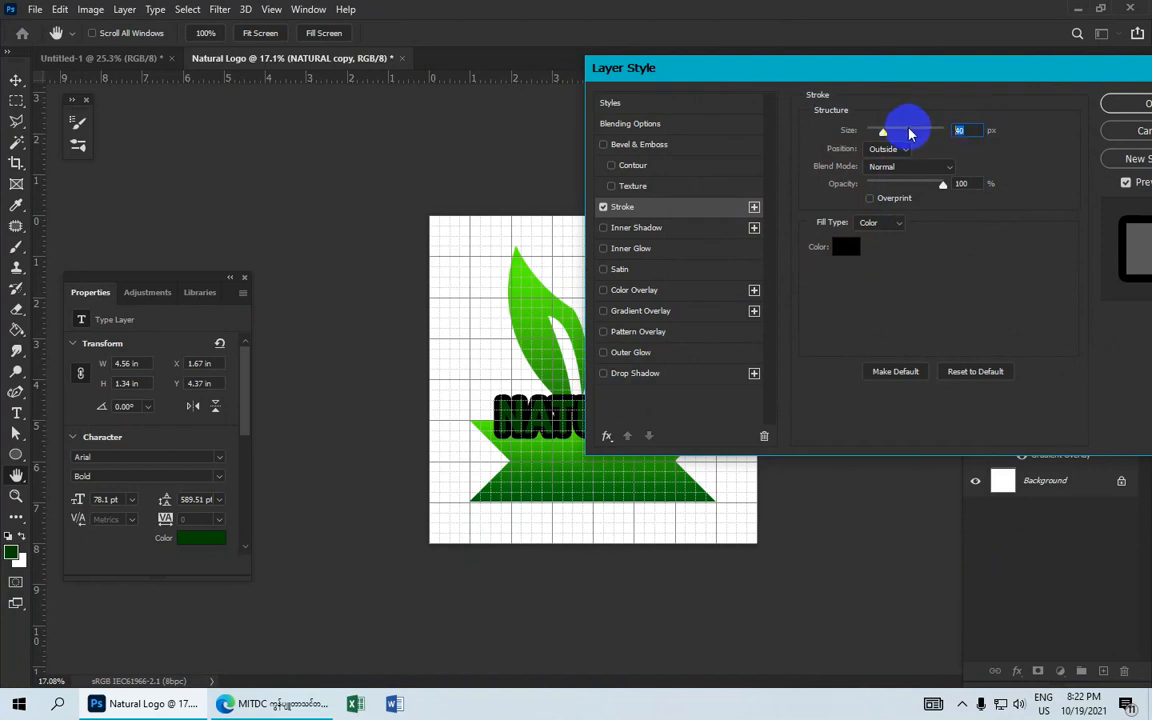
pyautogui.write('5')
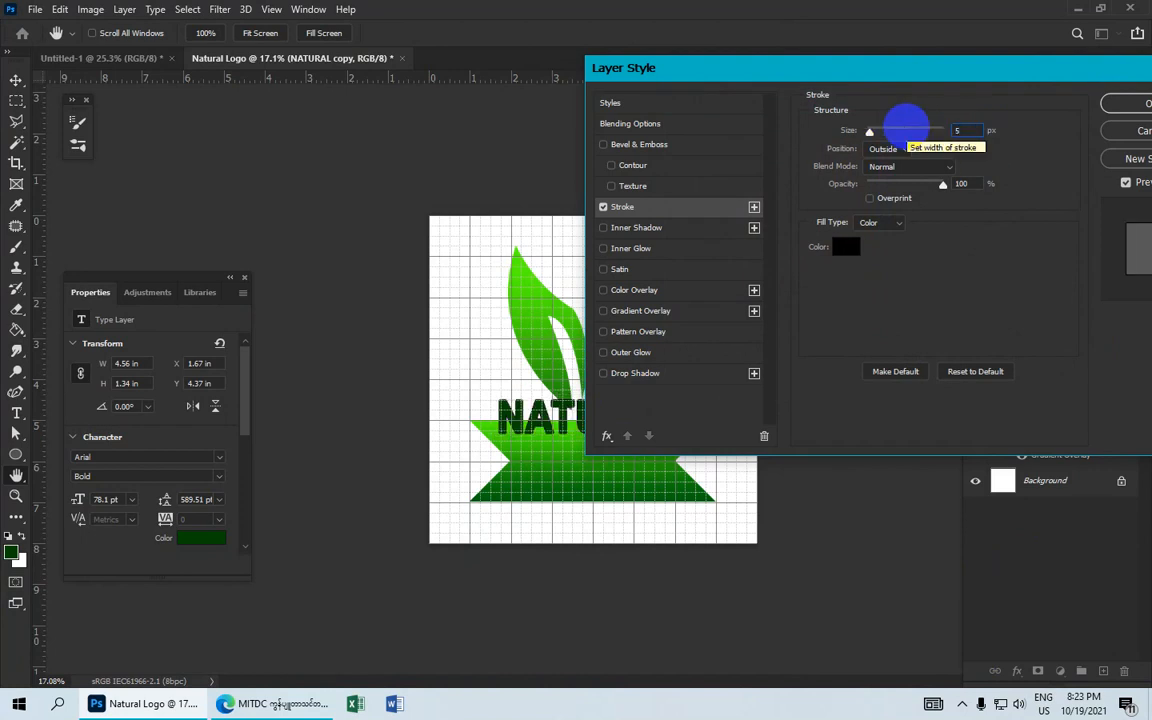
pyautogui.write('0')
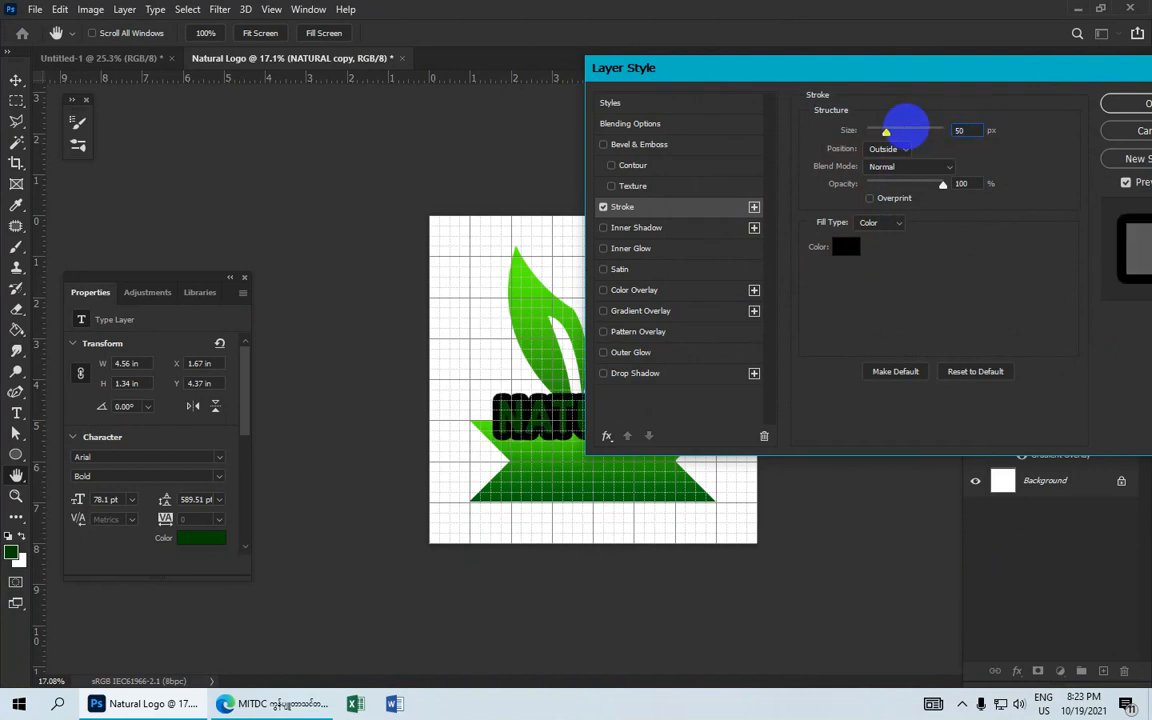
pyautogui.click(1128, 103)
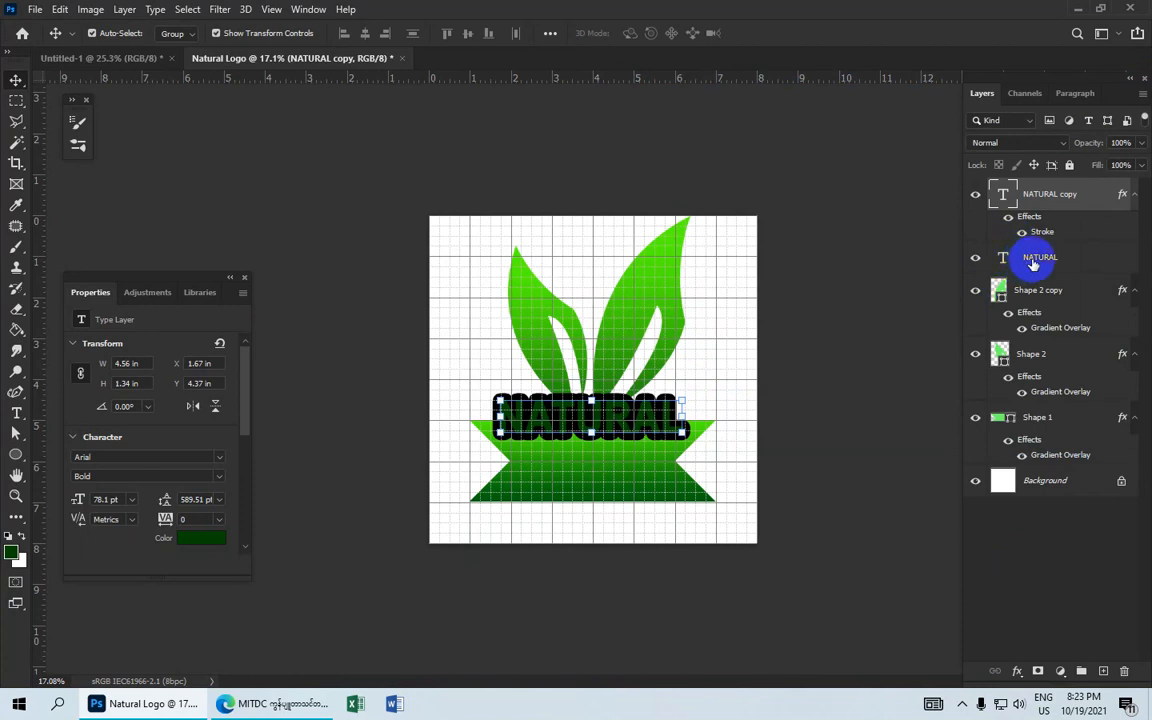
# Hide the original NATURAL text layer and convert its stroked copy to a smart object
pyautogui.click(975, 257)
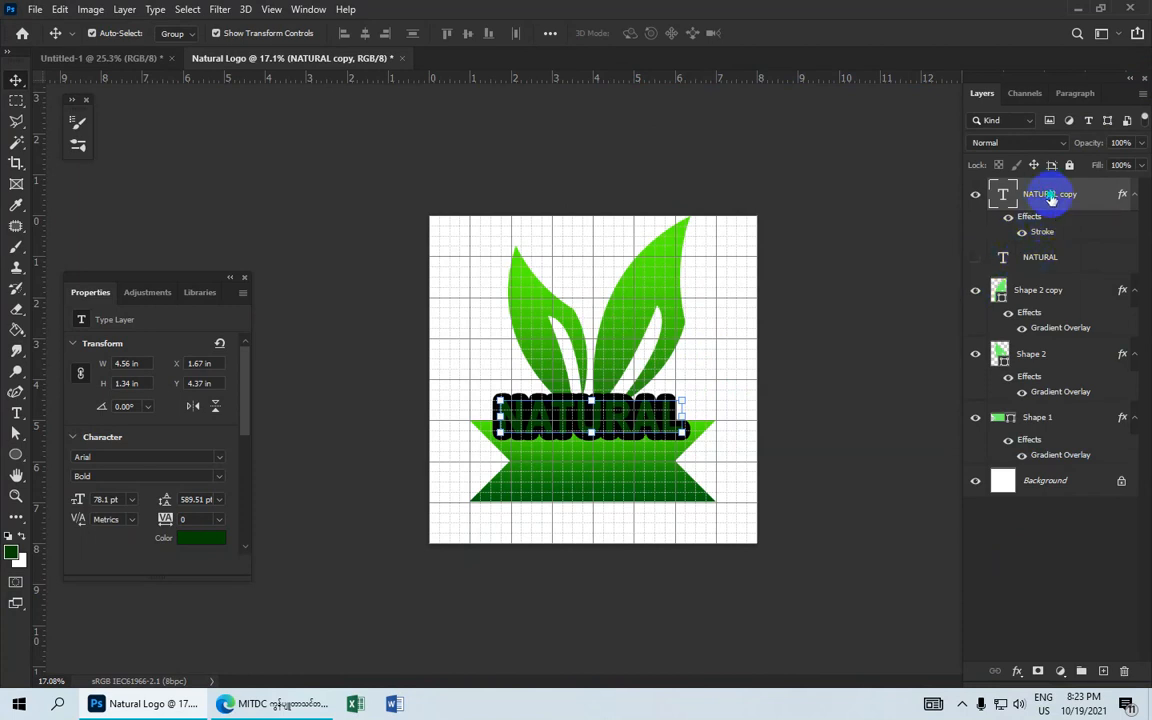
pyautogui.rightClick(1012, 194)
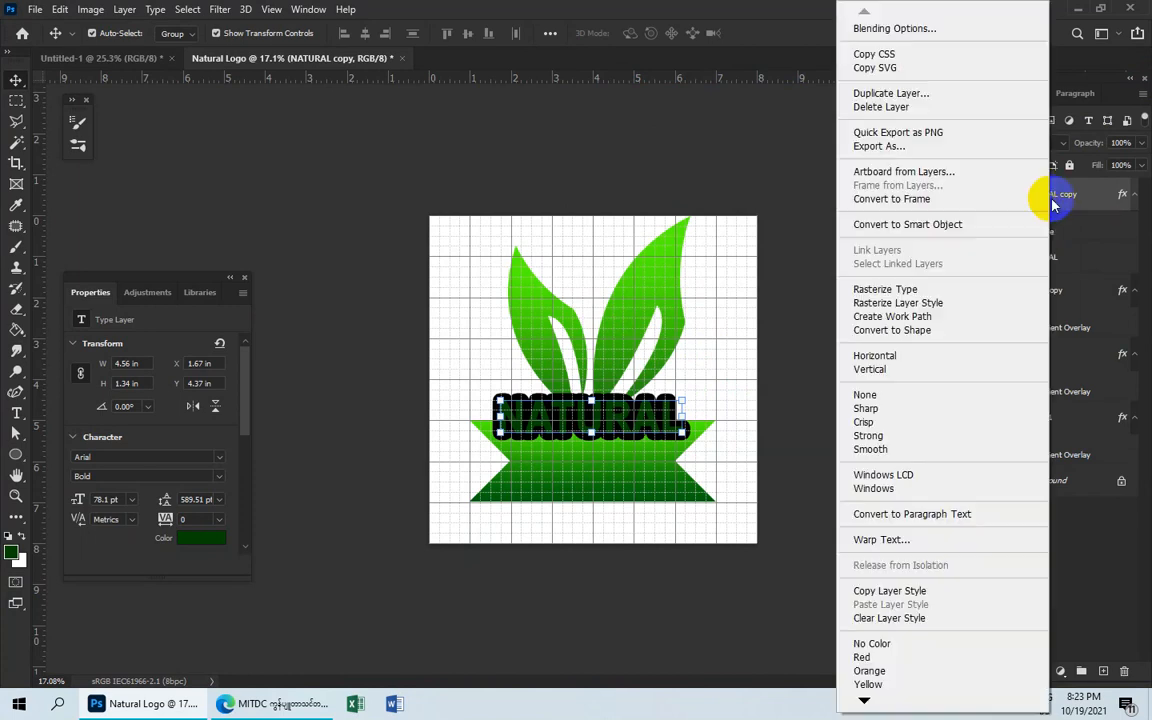
pyautogui.click(946, 229)
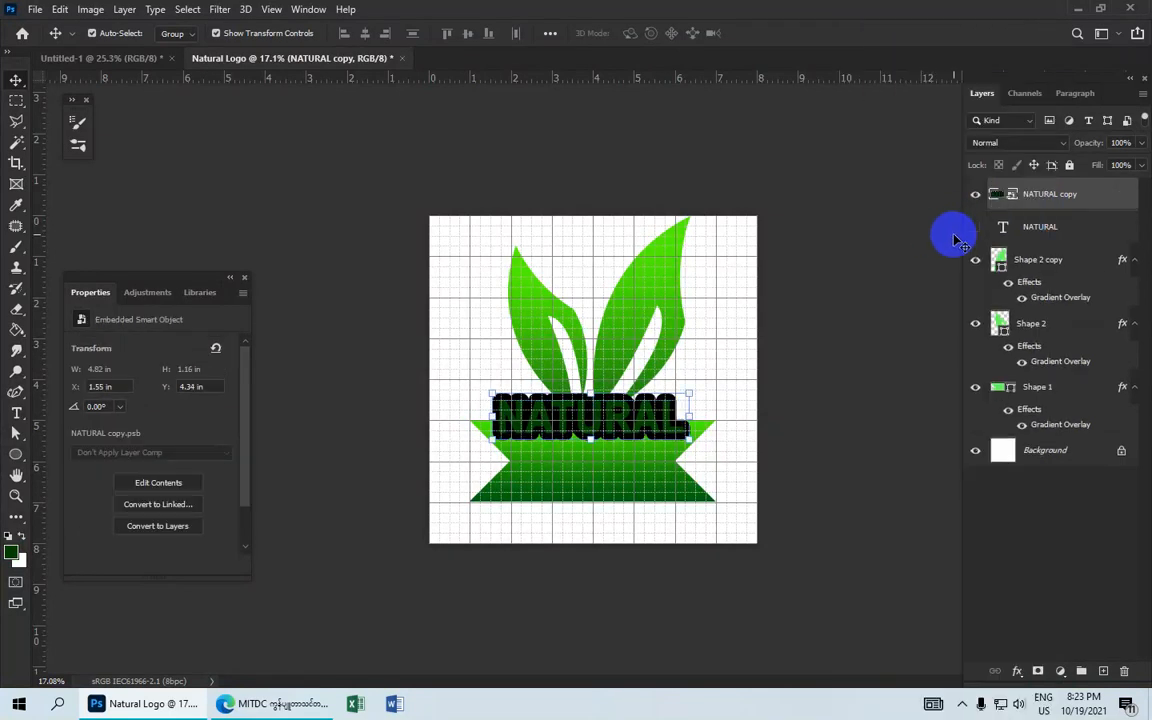
# Load the outline of the NATURAL copy as a selection and delete that layer
pyautogui.keyDown('ctrl'); pyautogui.click(1001, 197); pyautogui.keyUp('ctrl')
pyautogui.moveTo(998, 197); pyautogui.dragTo(1127, 672)
# Rasterize the Shape 2 copy, Shape 2 and Shape 1 layers together
pyautogui.click(1045, 228)
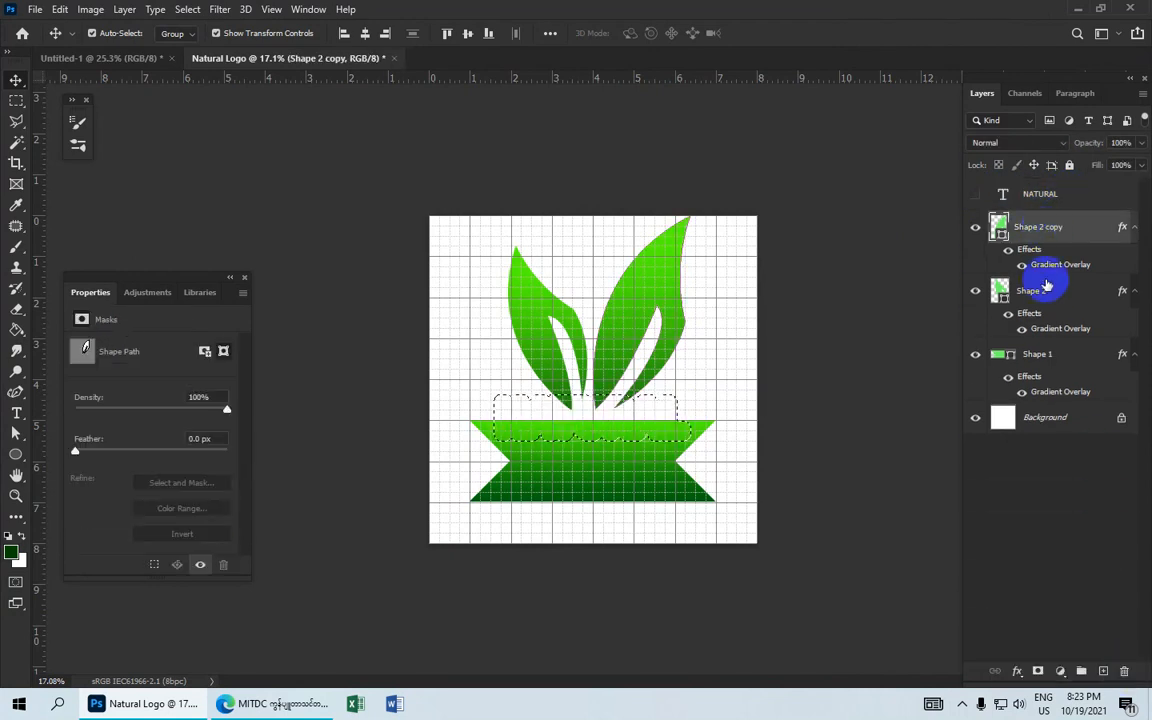
pyautogui.keyDown('shift'); pyautogui.click(1052, 357); pyautogui.keyUp('shift')
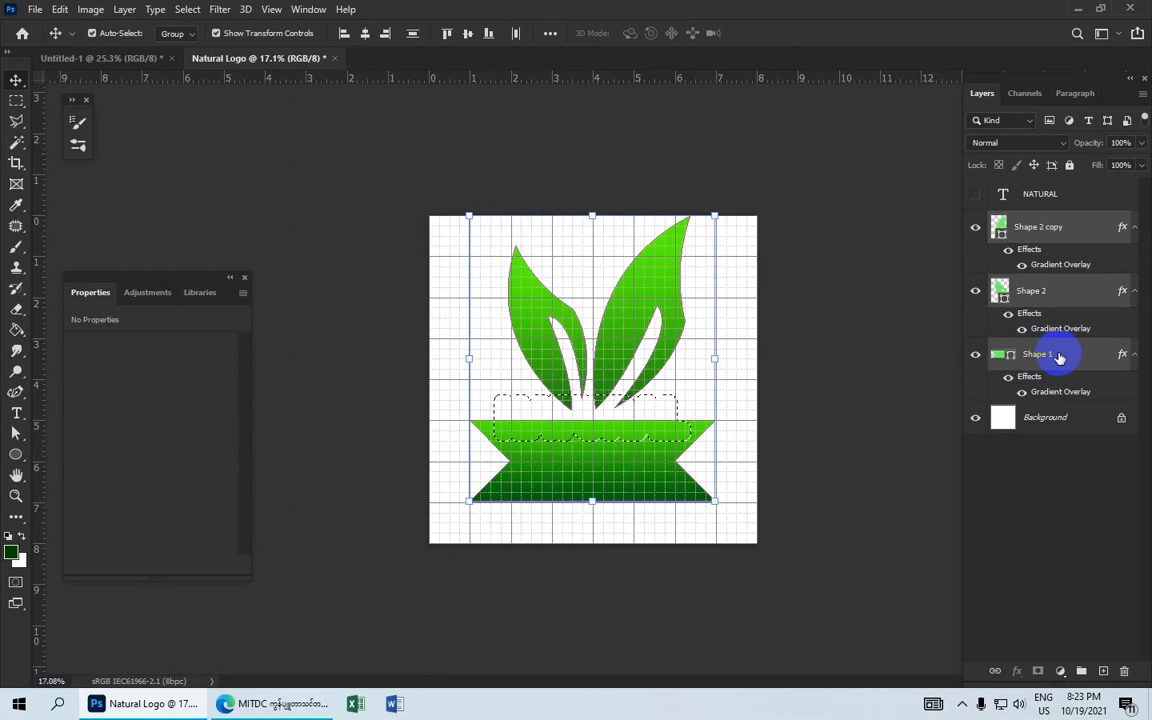
pyautogui.rightClick(1063, 357)
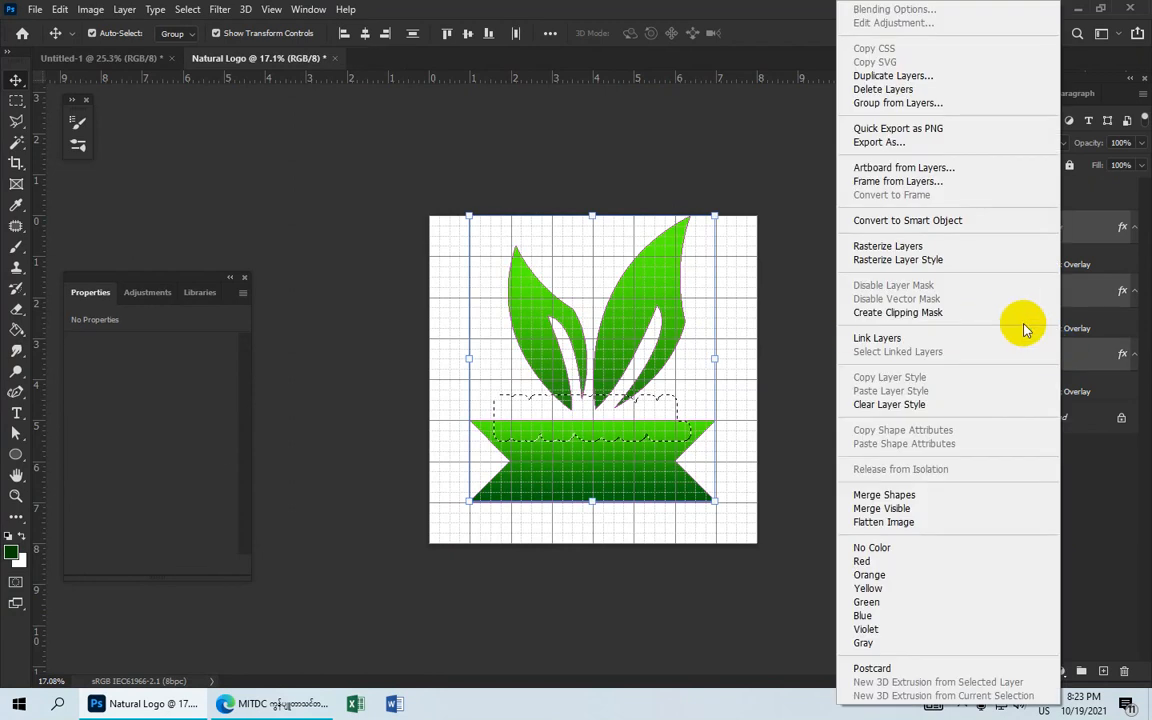
pyautogui.click(958, 250)
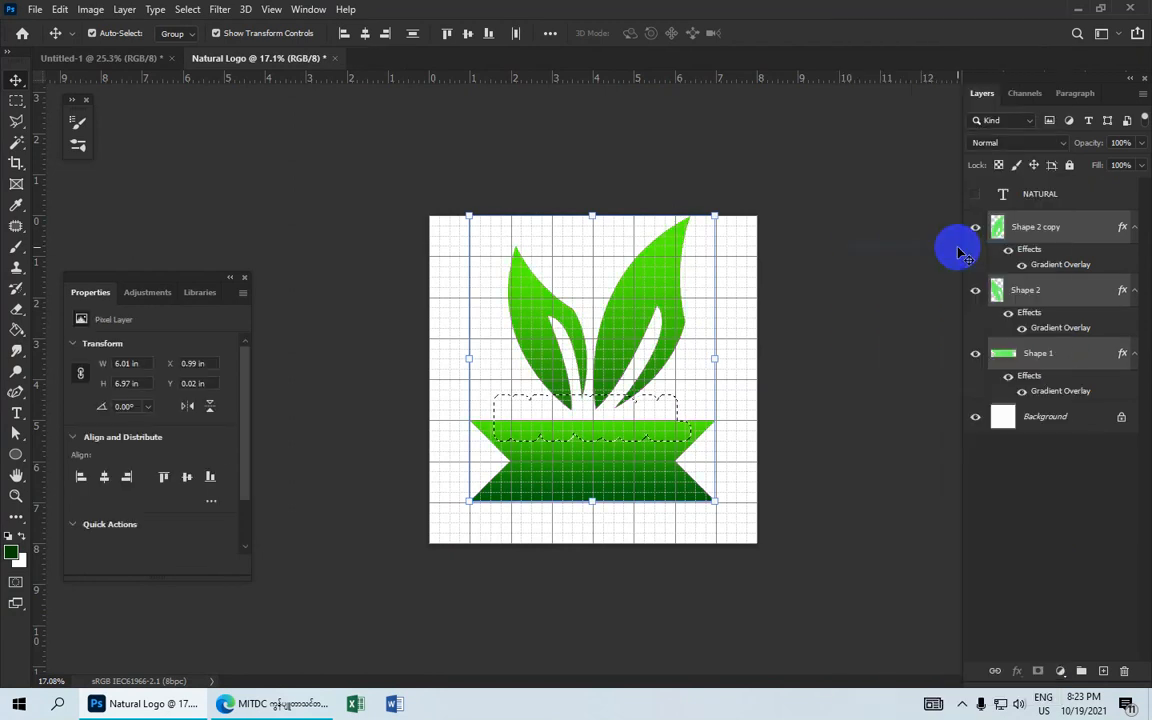
# Erase the selected lettering outline from both leaves and the banner, and show the NATURAL text layer again
pyautogui.click(1033, 229)
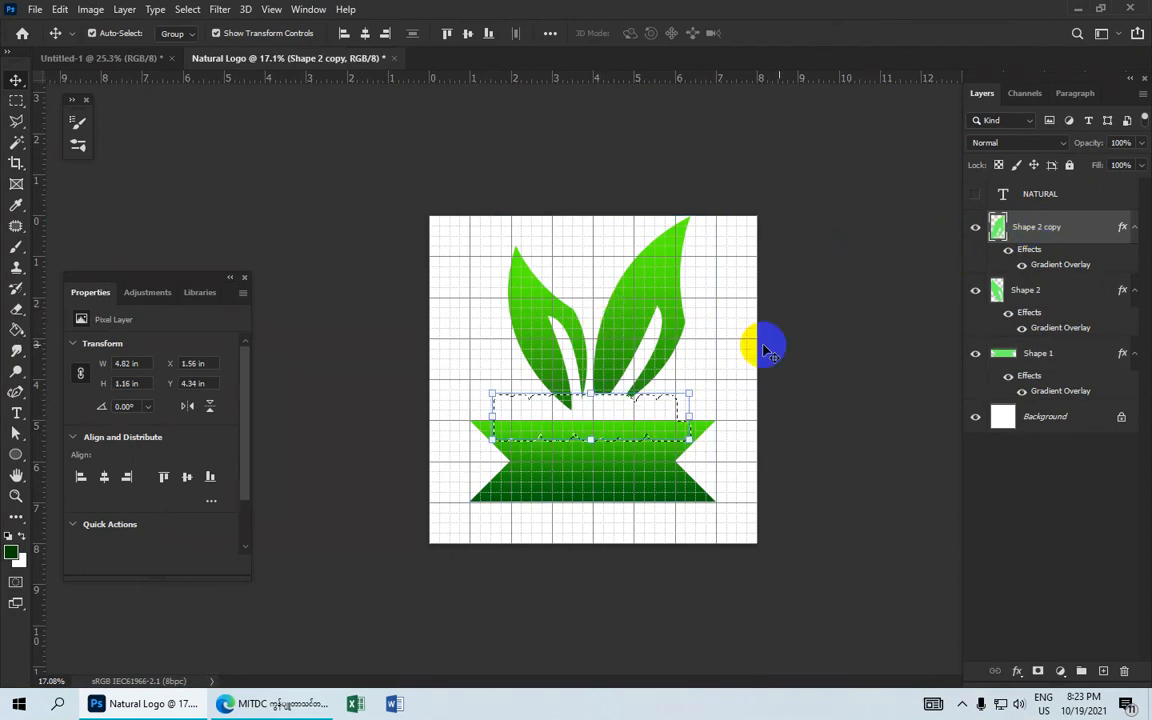
pyautogui.click(1046, 292)
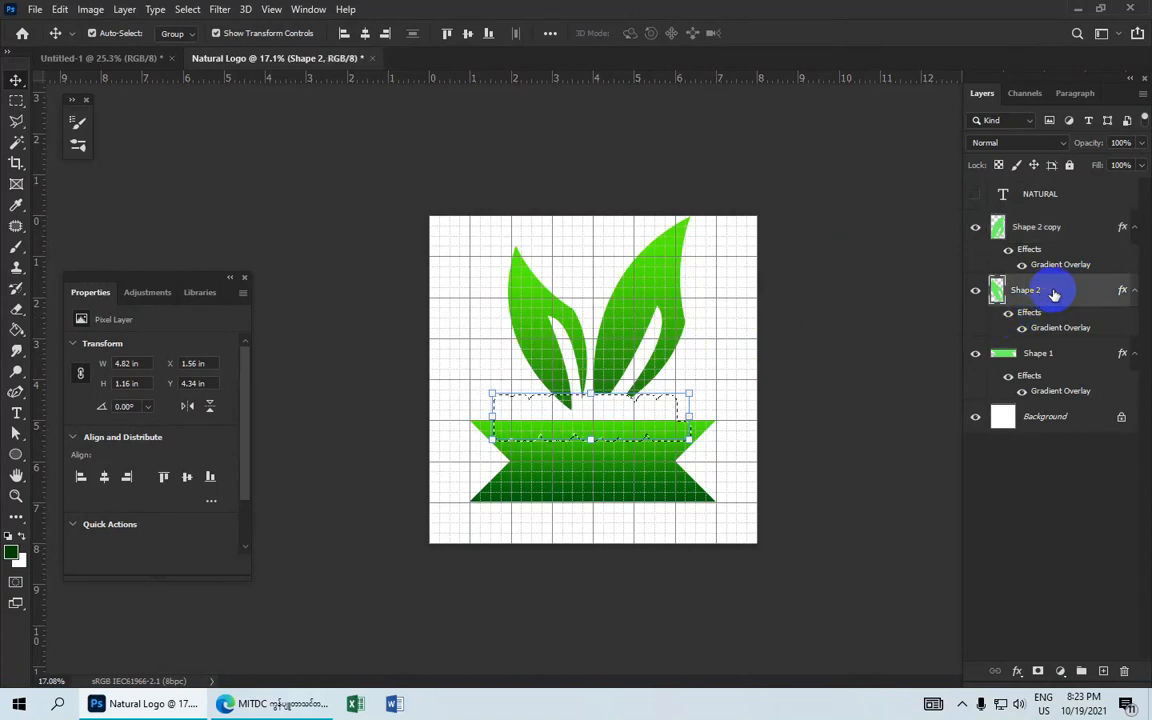
pyautogui.click(1059, 358)
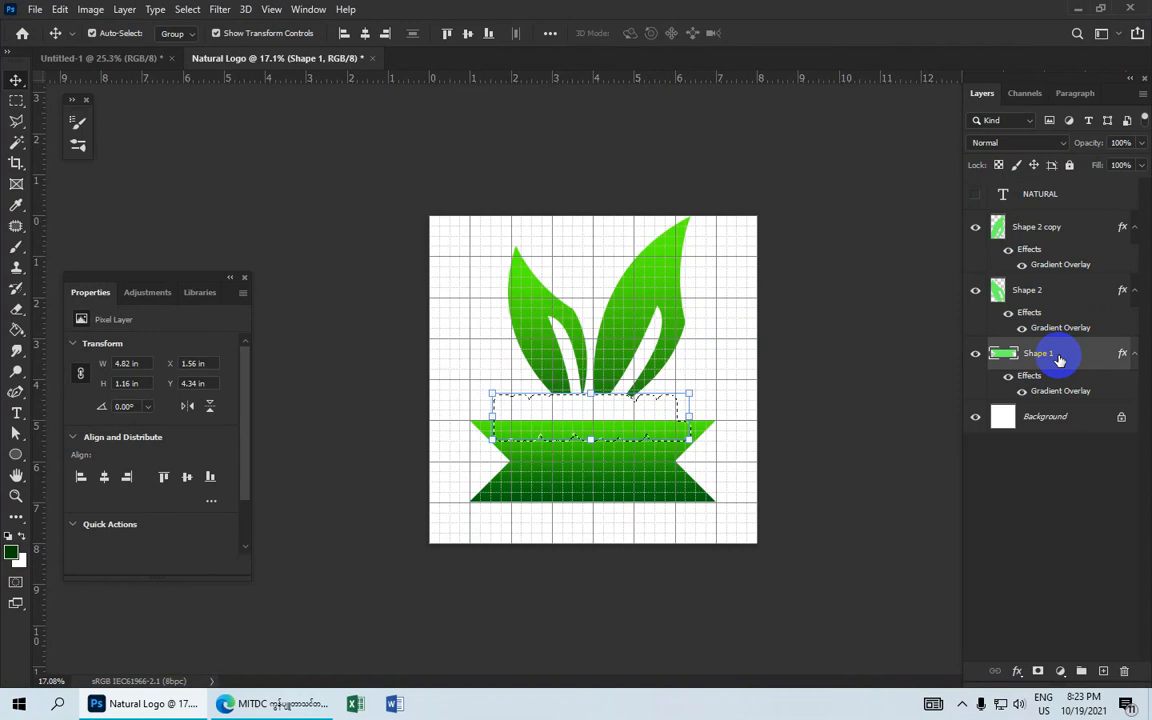
pyautogui.click(975, 195)
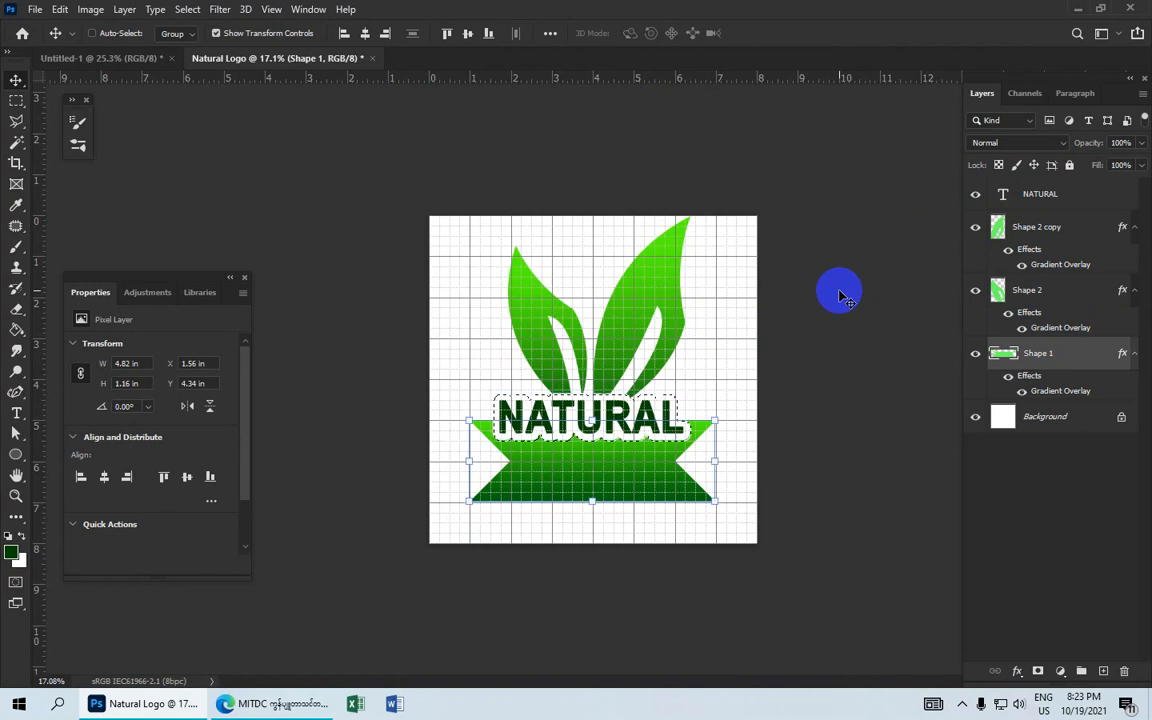
# Drop the selection and group the NATURAL text with both leaf layers and the banner layer
pyautogui.click(1065, 205)
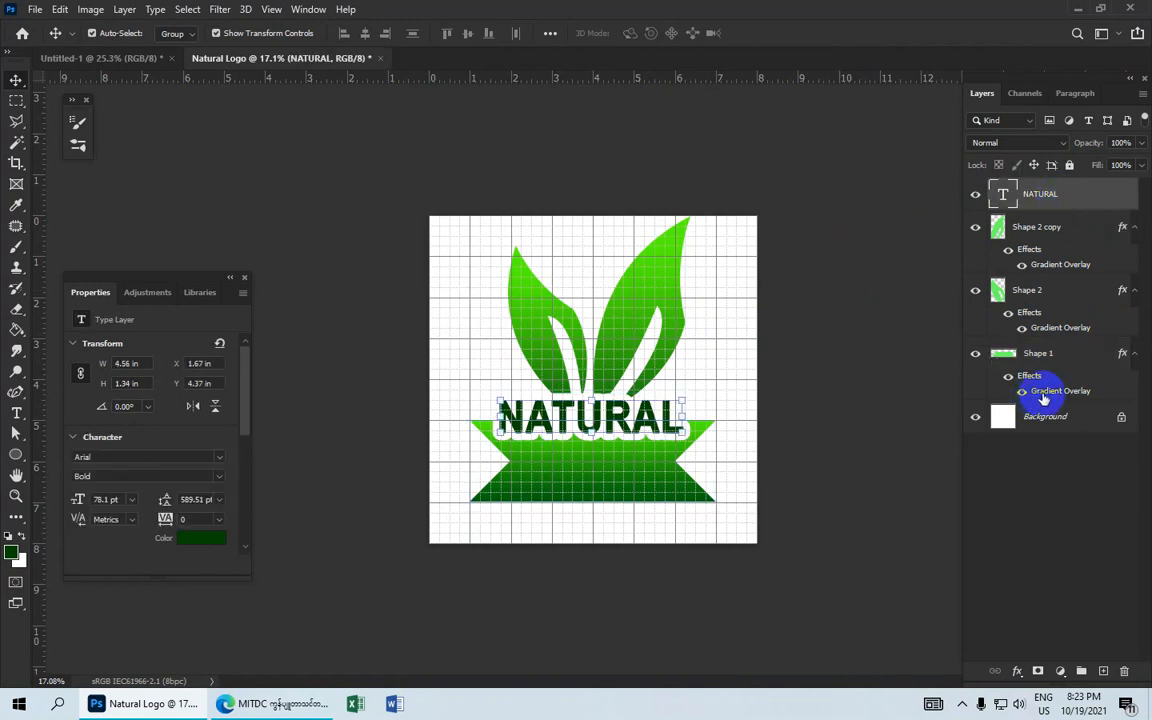
pyautogui.keyDown('shift'); pyautogui.click(1045, 355); pyautogui.keyUp('shift')
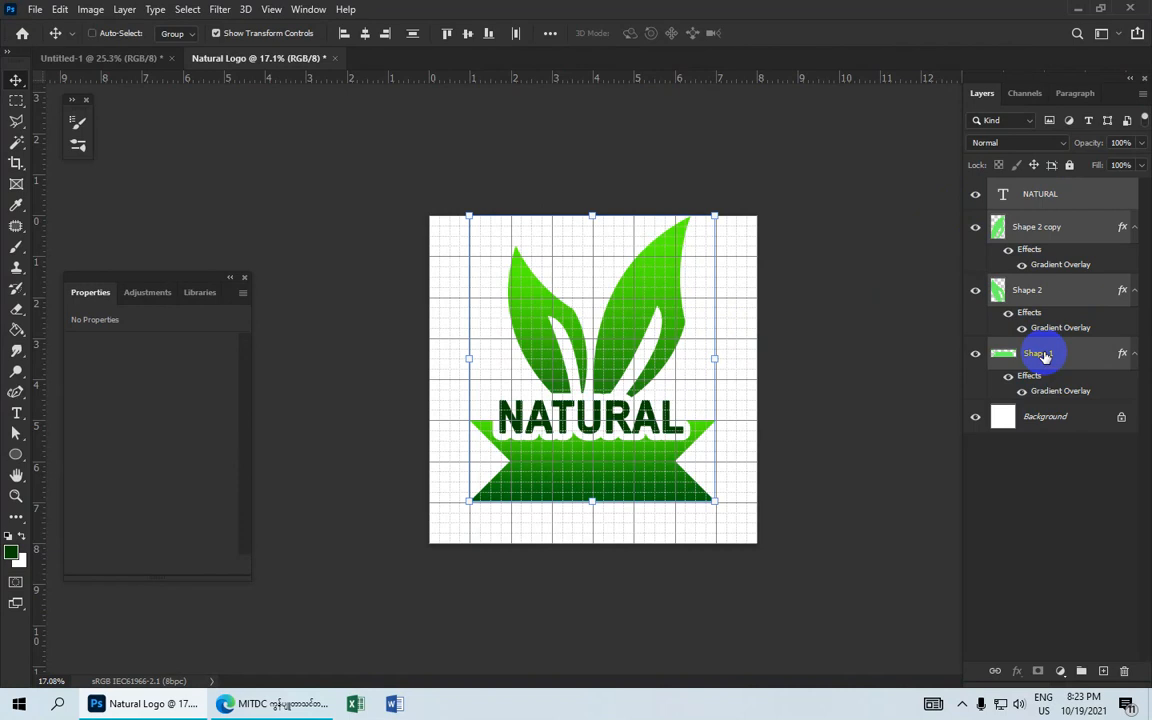
pyautogui.hotkey('ctrl', 'g')
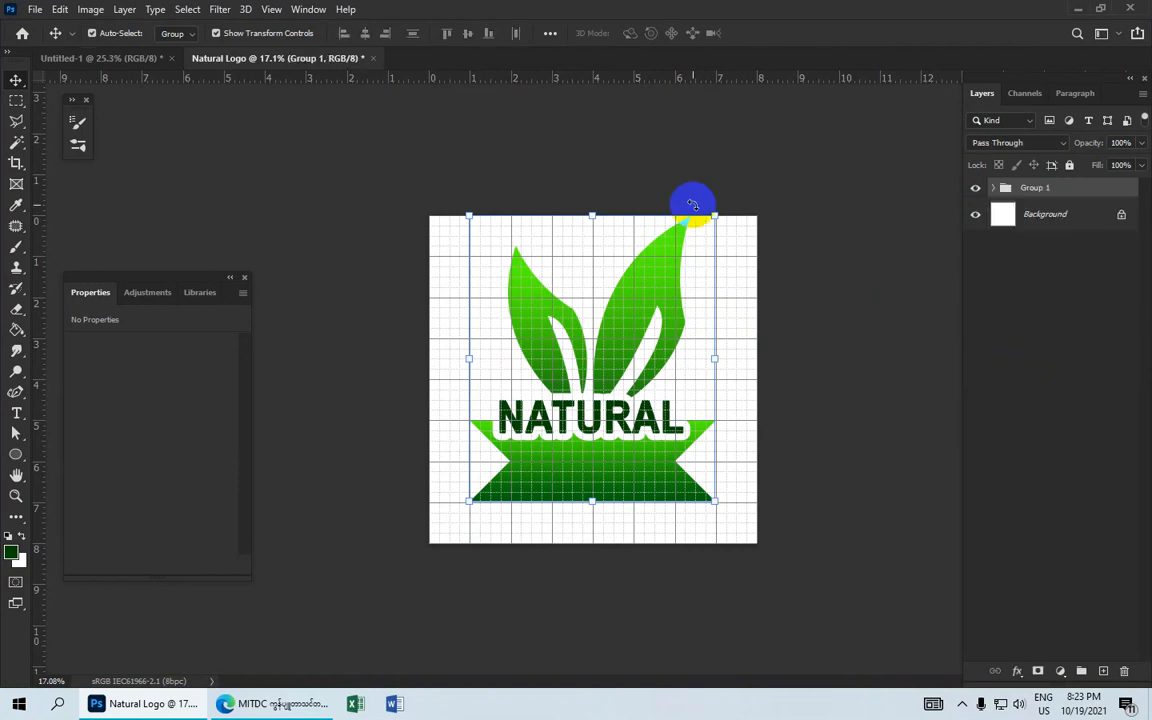
# Scale the logo group down proportionally to about 4.1 in wide, centre it horizontally on the canvas, and apply the transform
pyautogui.moveTo(718, 214); pyautogui.dragTo(638, 305)
pyautogui.moveTo(594, 485); pyautogui.dragTo(633, 484)
pyautogui.click(792, 33)
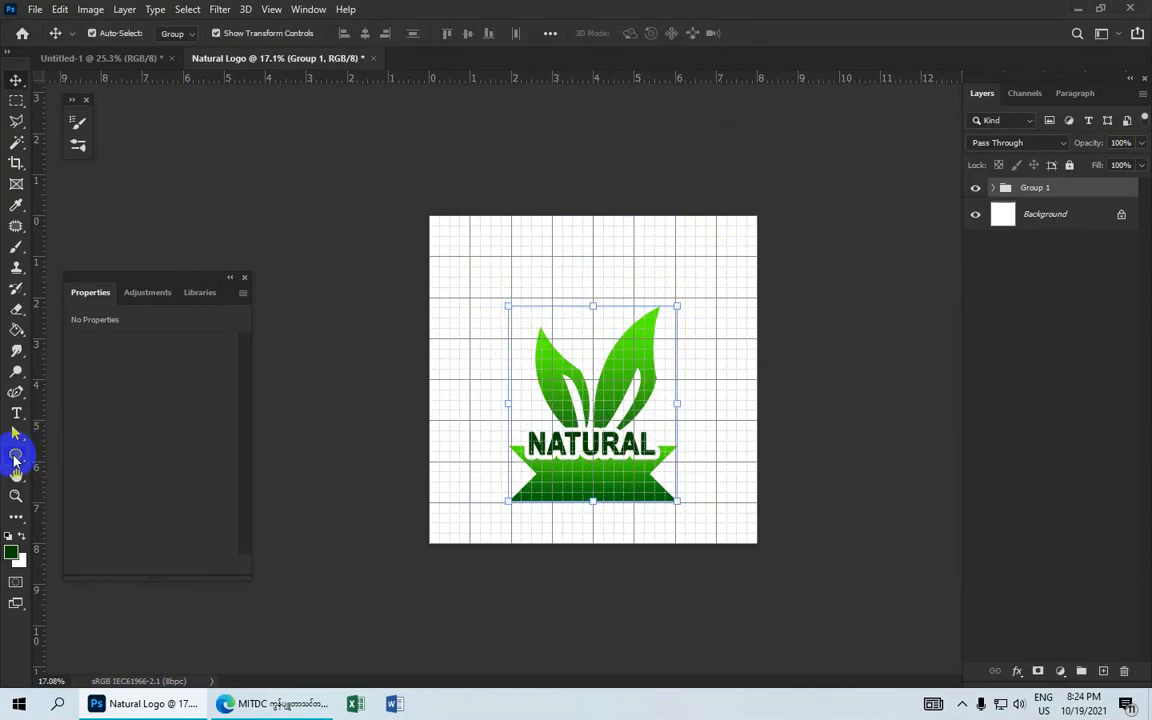
# Set up the Ellipse tool in Shape mode with a bright green fill and no stroke
pyautogui.rightClick(15, 460)
pyautogui.click(82, 484)
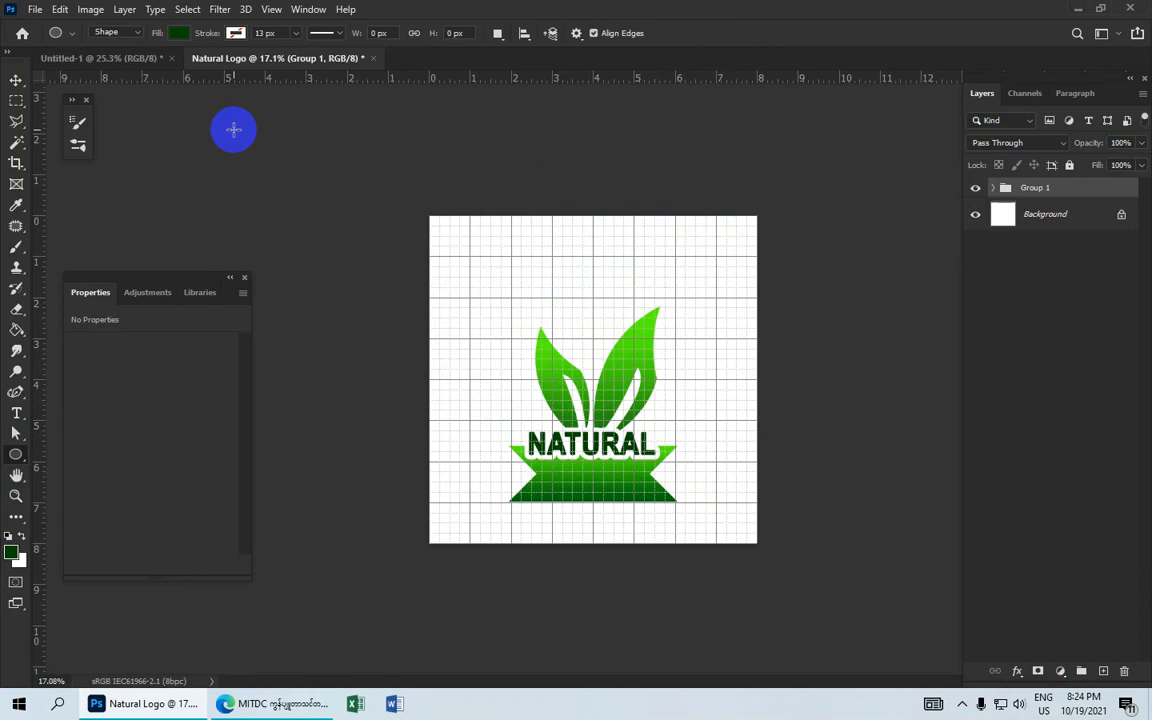
pyautogui.click(177, 33)
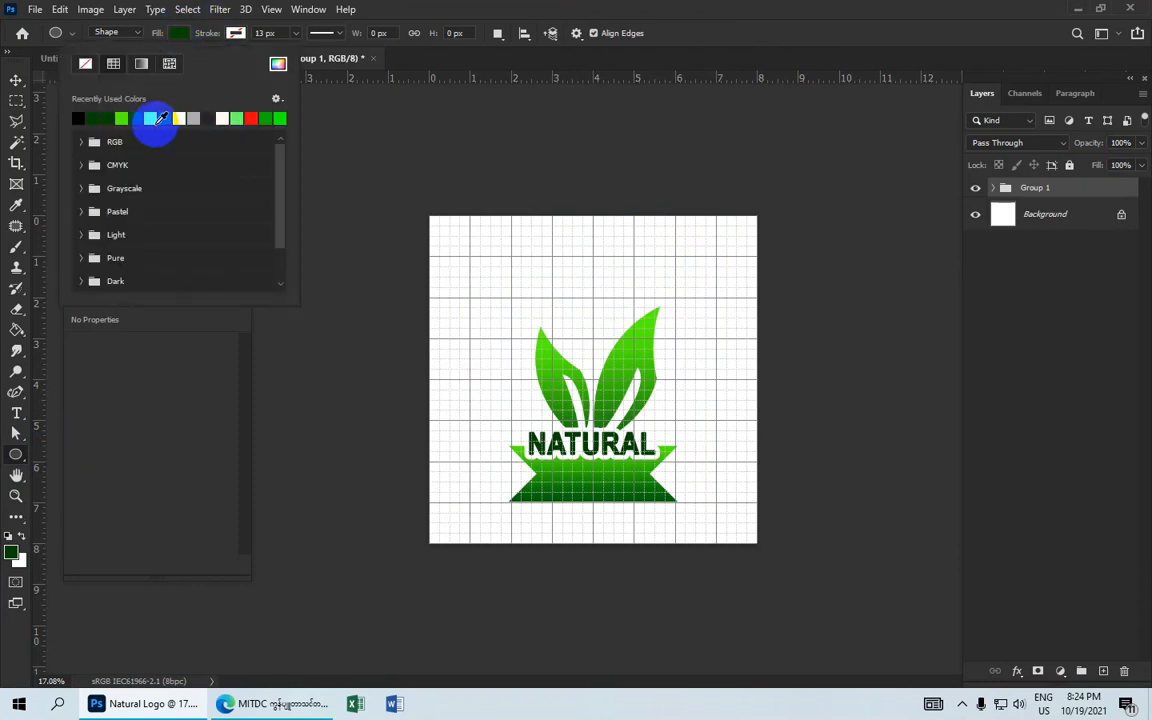
pyautogui.click(160, 118)
pyautogui.click(236, 33)
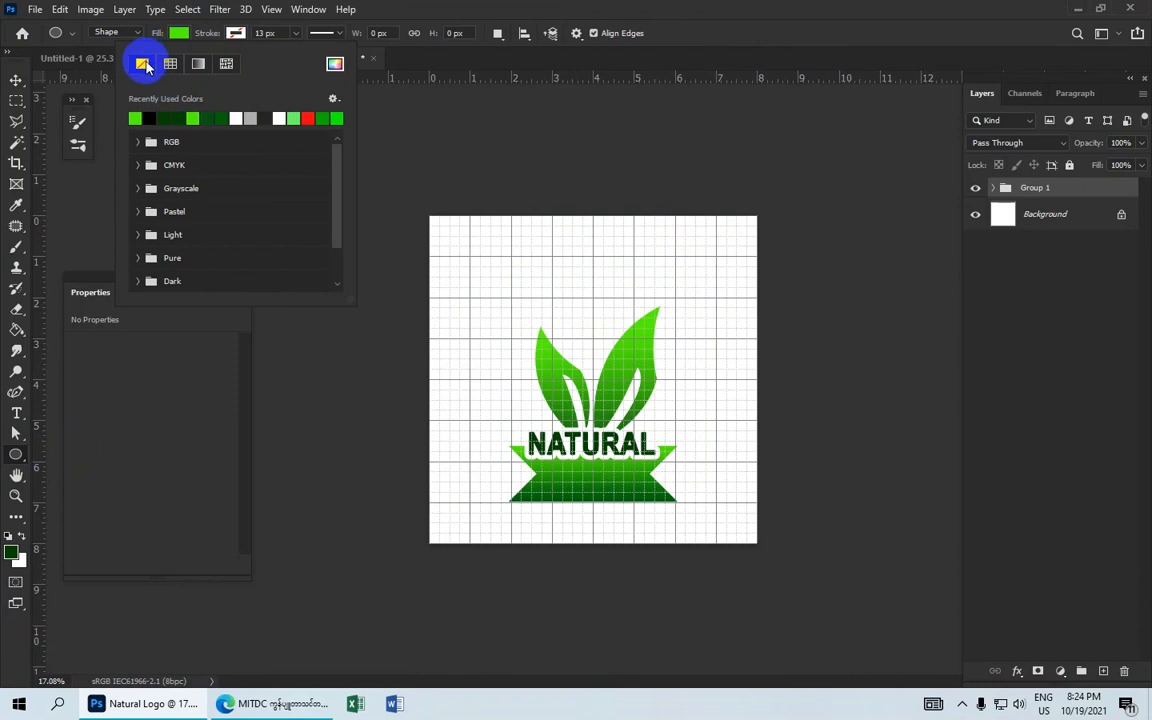
pyautogui.click(129, 32)
pyautogui.click(123, 44)
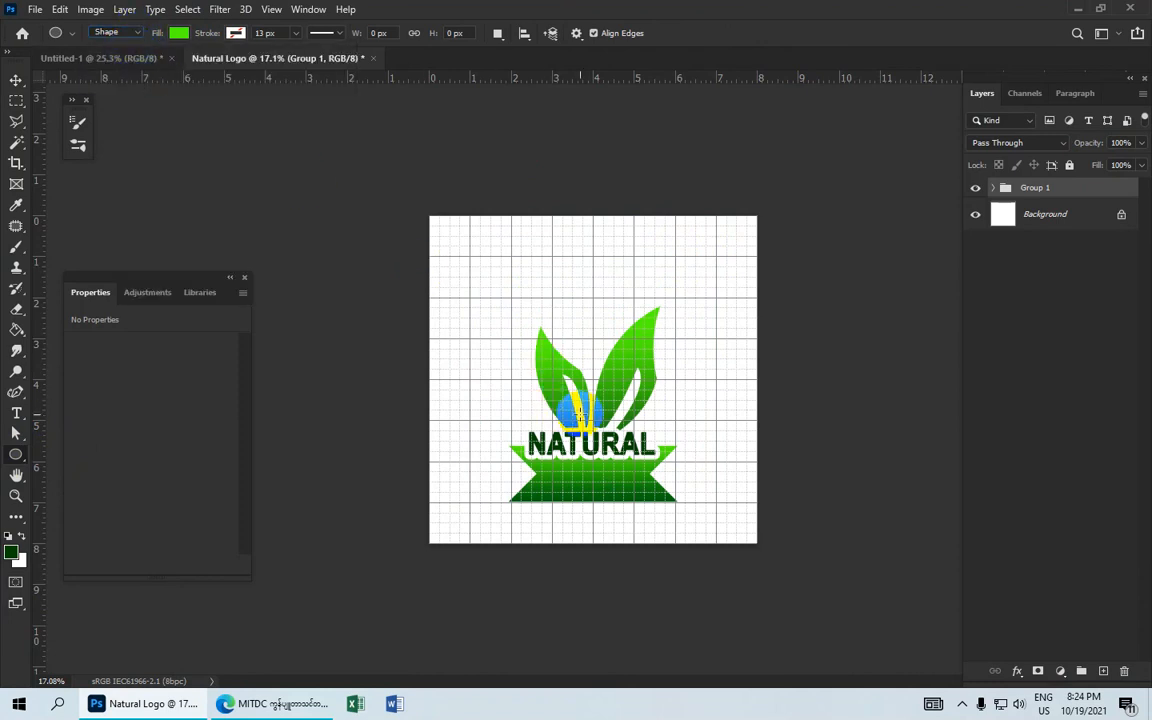
# Create a circle about 6.28 in across over the logo and move it to the canvas's vertical centre line
pyautogui.moveTo(580, 413); pyautogui.dragTo(757, 544)
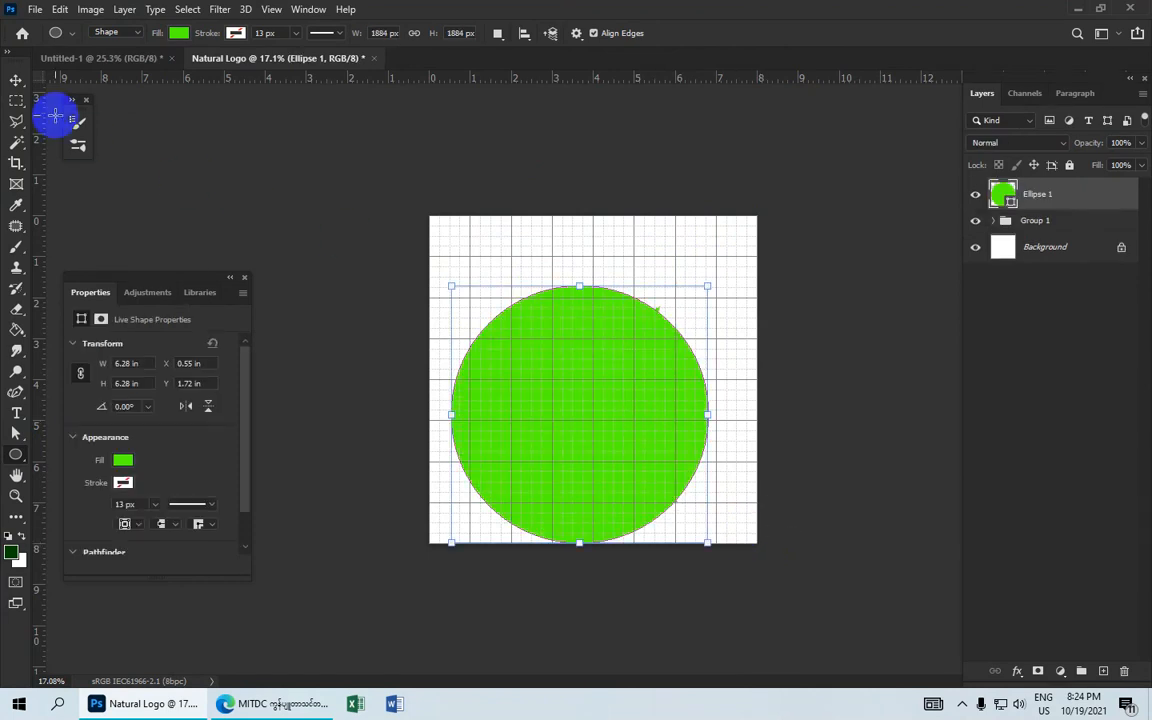
pyautogui.click(16, 79)
pyautogui.moveTo(617, 370); pyautogui.dragTo(631, 358)
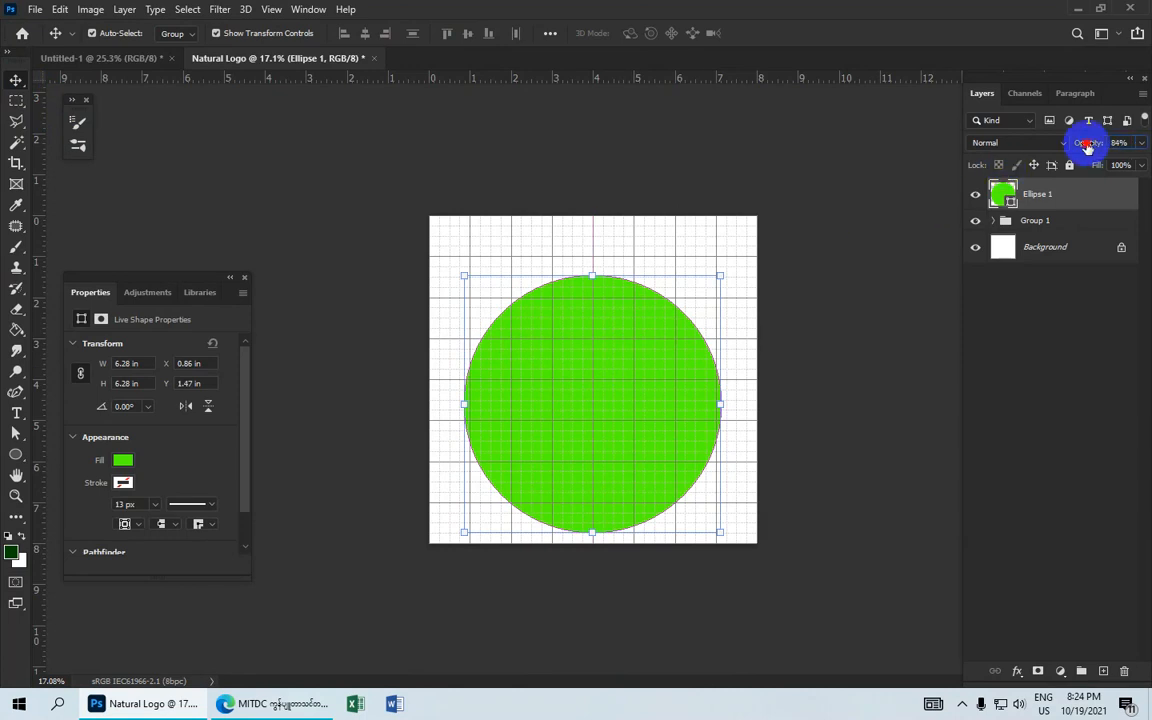
# Lower the circle's opacity to 50% and shift the circle slightly over the logo
pyautogui.moveTo(1088, 145)
pyautogui.mouseDown()
pyautogui.moveTo(1070, 143)
pyautogui.moveTo(1083, 146)
pyautogui.mouseUp()
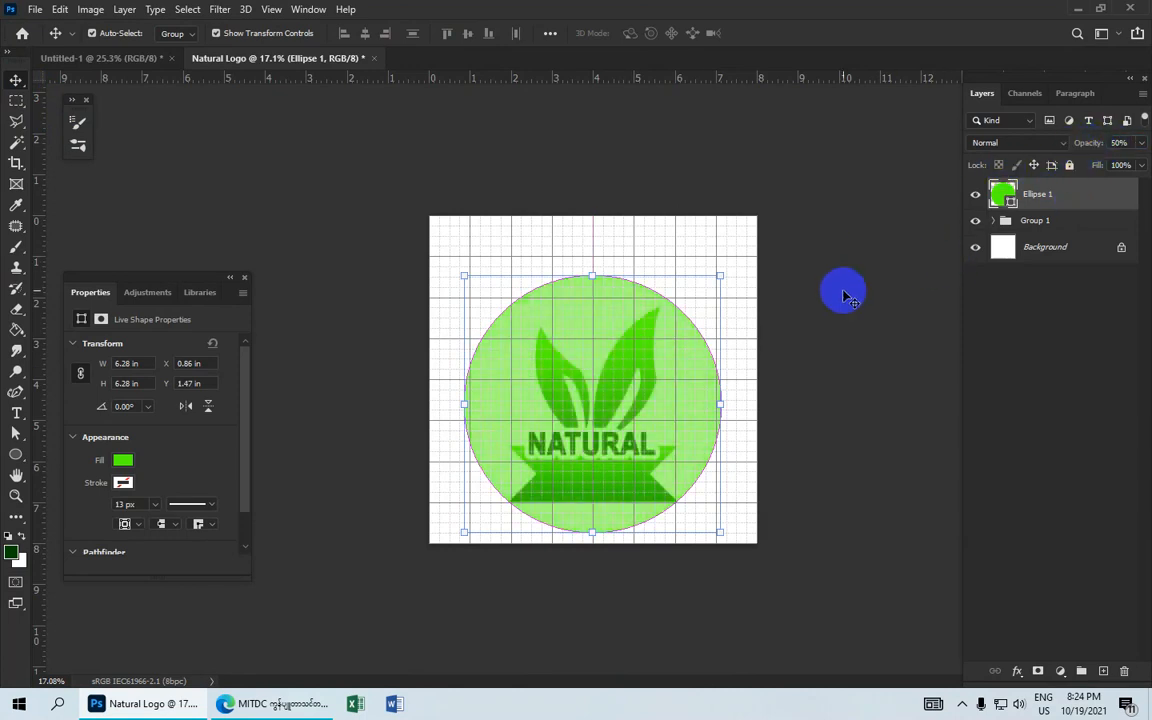
pyautogui.scroll(1, 647, 437)
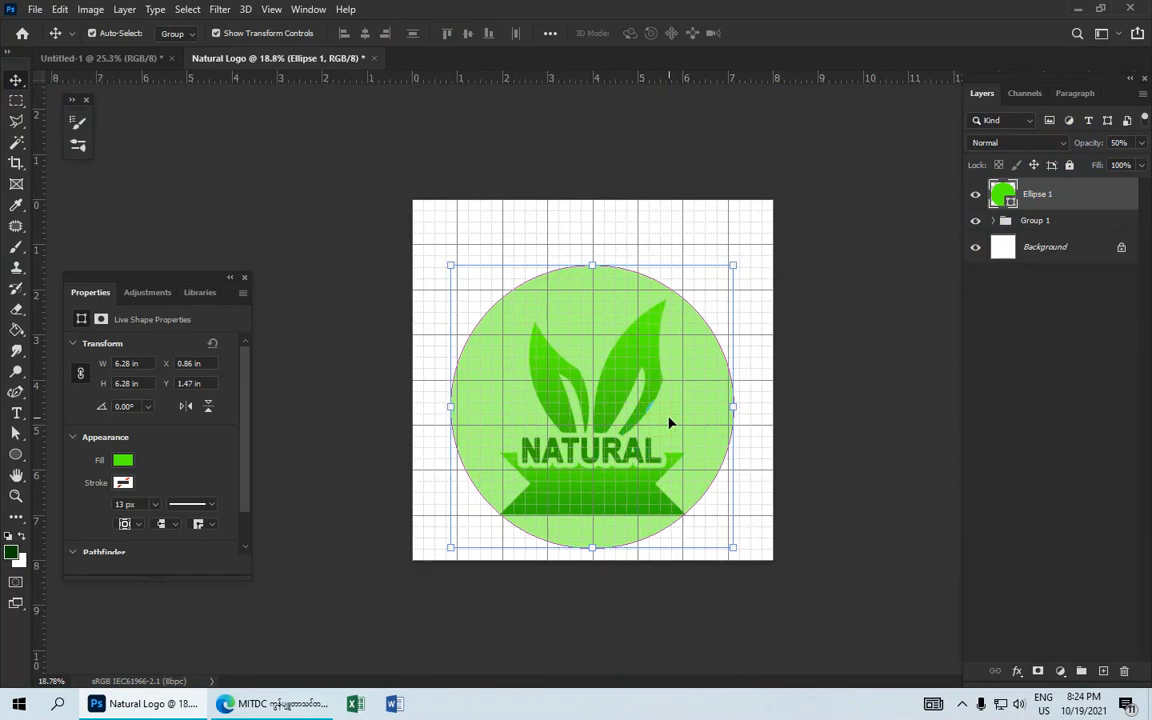
pyautogui.moveTo(669, 419)
pyautogui.mouseDown()
pyautogui.moveTo(675, 431)
pyautogui.moveTo(687, 425)
pyautogui.mouseUp()
# Hide the circle and nudge the logo group straight up by about 0.8 in
pyautogui.click(975, 194)
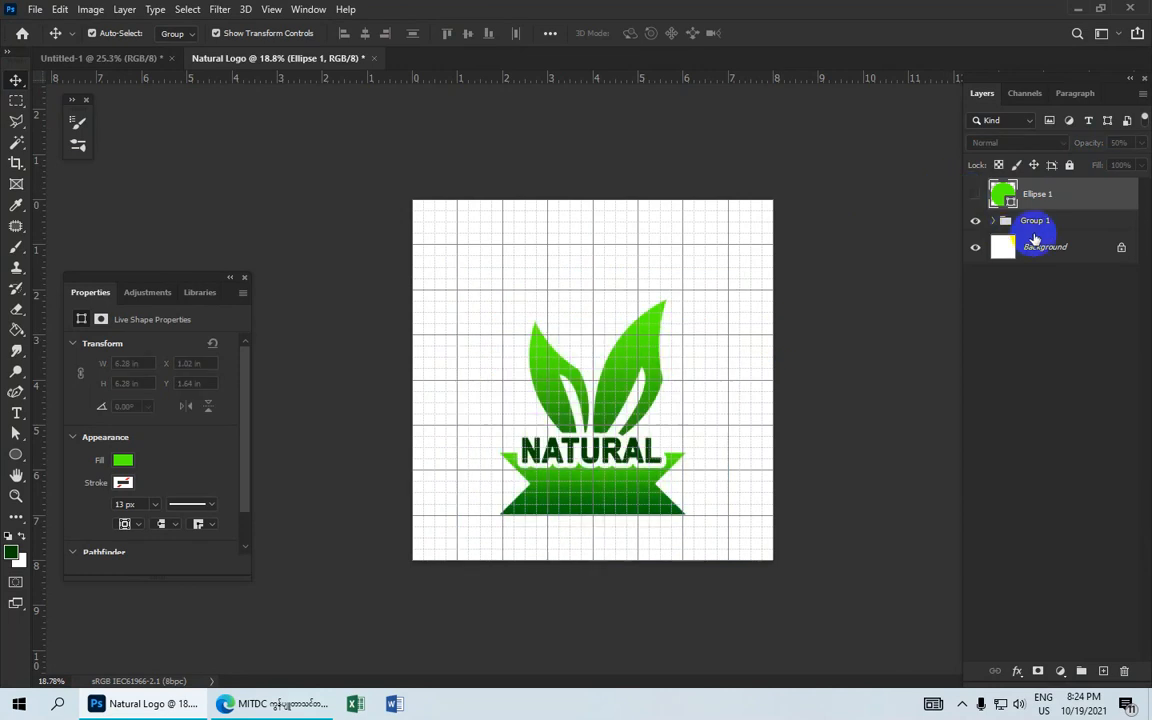
pyautogui.click(1036, 221)
pyautogui.hotkey('shift', 'Up')
pyautogui.hotkey('shift', 'Up')
pyautogui.hotkey('shift', 'Up')
pyautogui.hotkey('shift', 'Up')
pyautogui.hotkey('shift', 'Up')
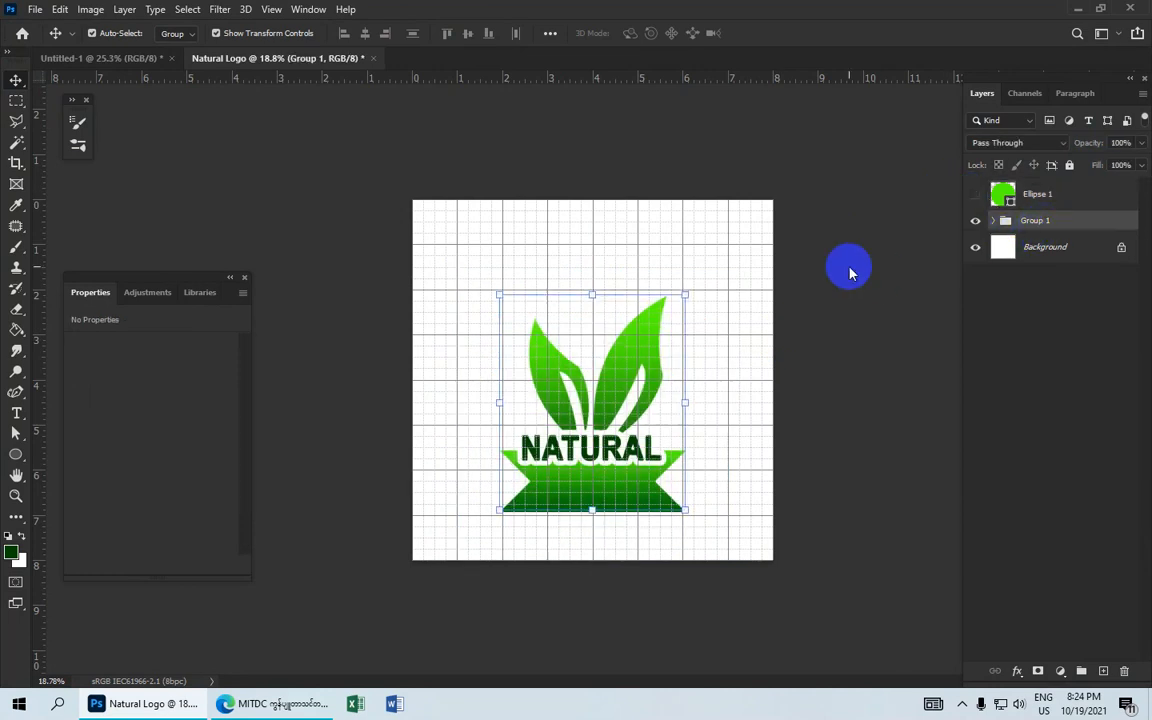
pyautogui.hotkey('shift', 'Up')
pyautogui.hotkey('shift', 'Up')
pyautogui.hotkey('shift', 'Up')
pyautogui.hotkey('shift', 'Up')
pyautogui.hotkey('shift', 'Up')
pyautogui.hotkey('shift', 'Up')
pyautogui.hotkey('shift', 'Up')
pyautogui.hotkey('shift', 'Up')
pyautogui.hotkey('shift', 'Up')
pyautogui.hotkey('shift', 'Up')
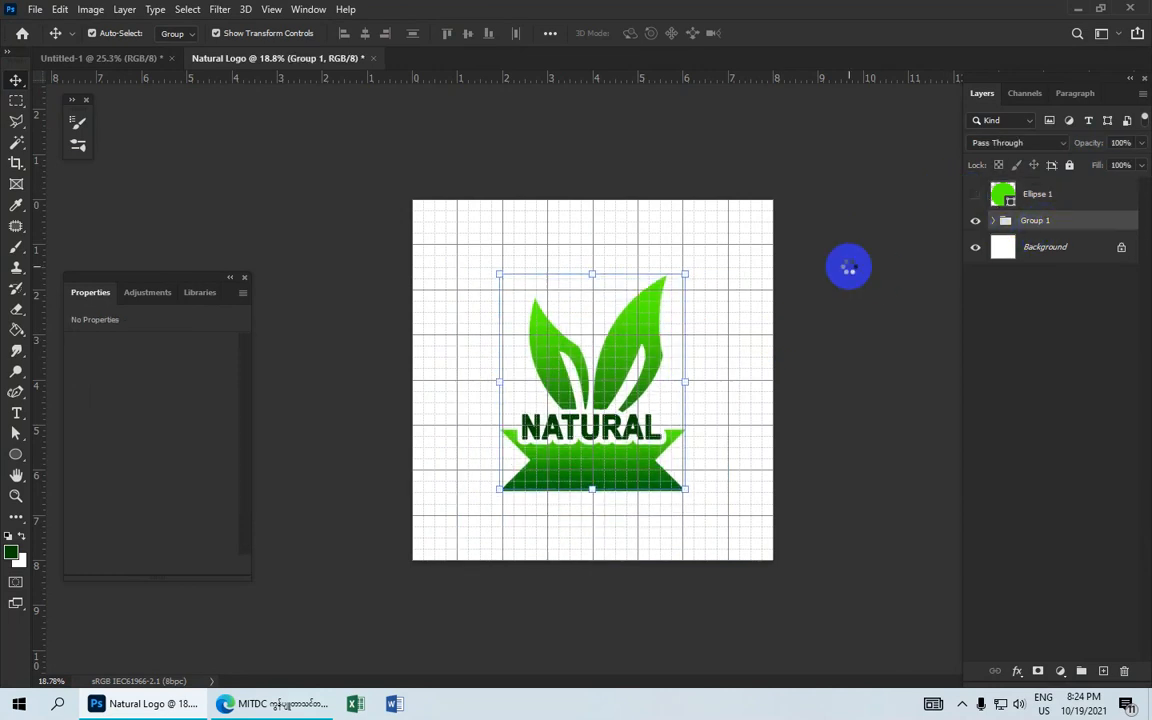
pyautogui.hotkey('shift', 'Up')
pyautogui.hotkey('shift', 'Up')
pyautogui.hotkey('shift', 'Up')
pyautogui.hotkey('shift', 'Up')
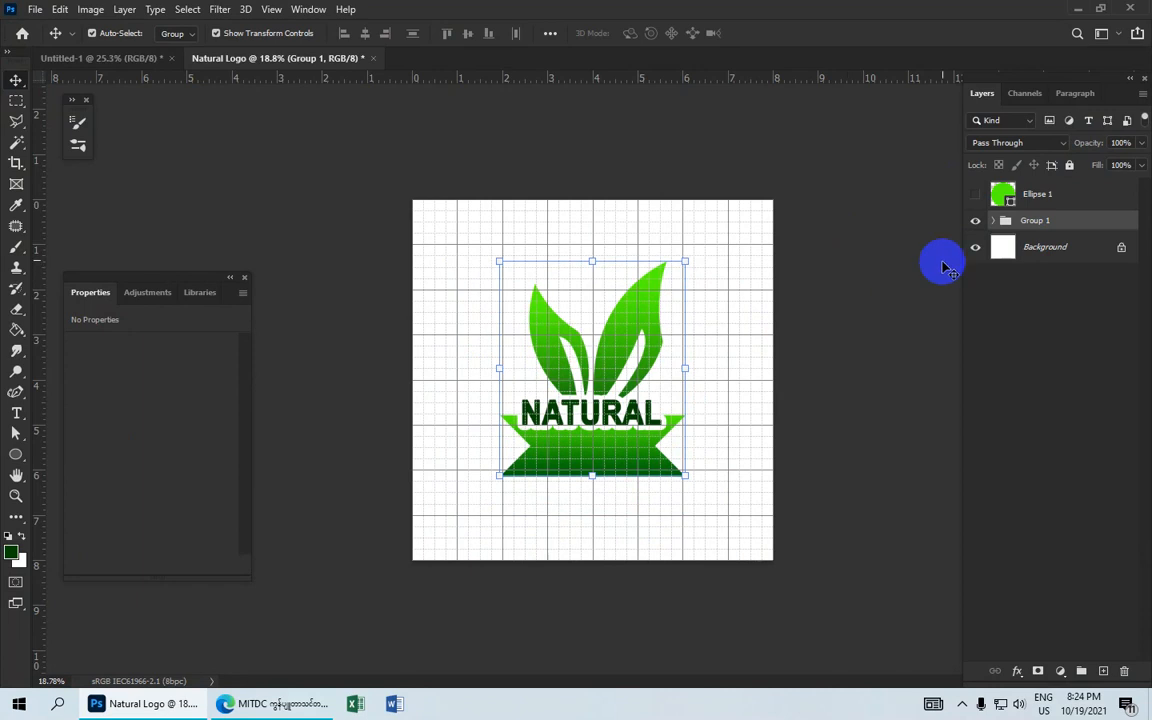
# Show the circle again, centre it around the logo, and enlarge it proportionally from its centre to about 6.67 in across
pyautogui.click(975, 194)
pyautogui.moveTo(599, 378); pyautogui.dragTo(588, 353)
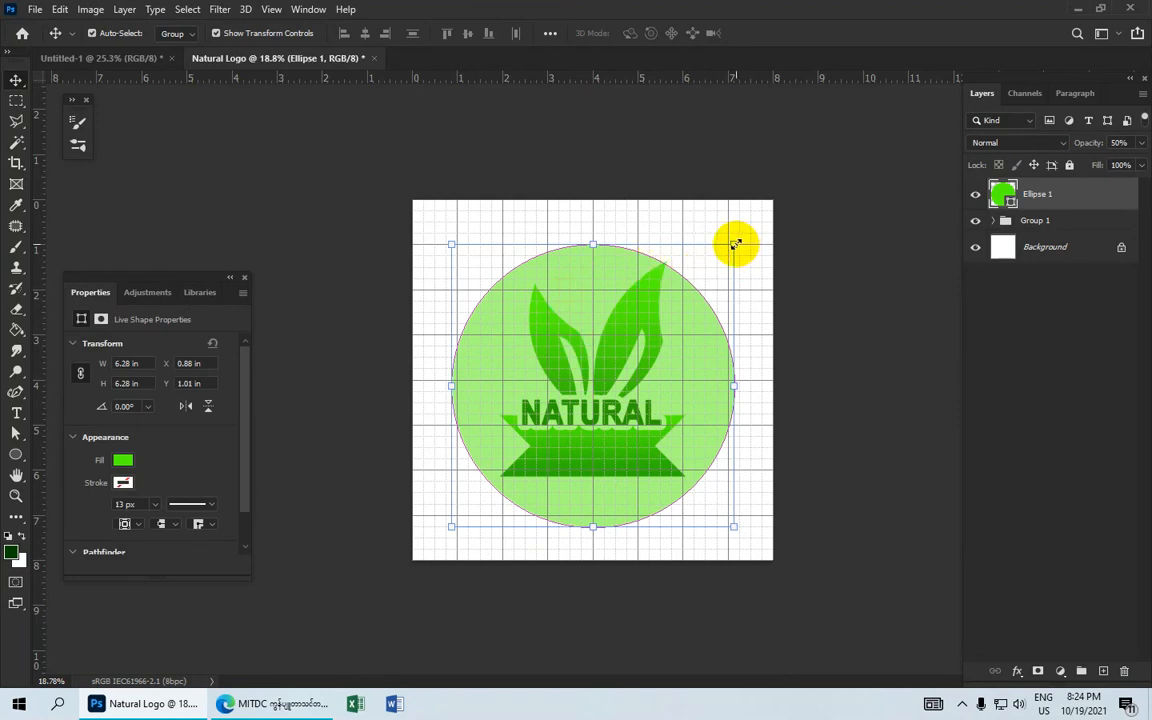
pyautogui.moveTo(734, 243); pyautogui.dragTo(743, 234)
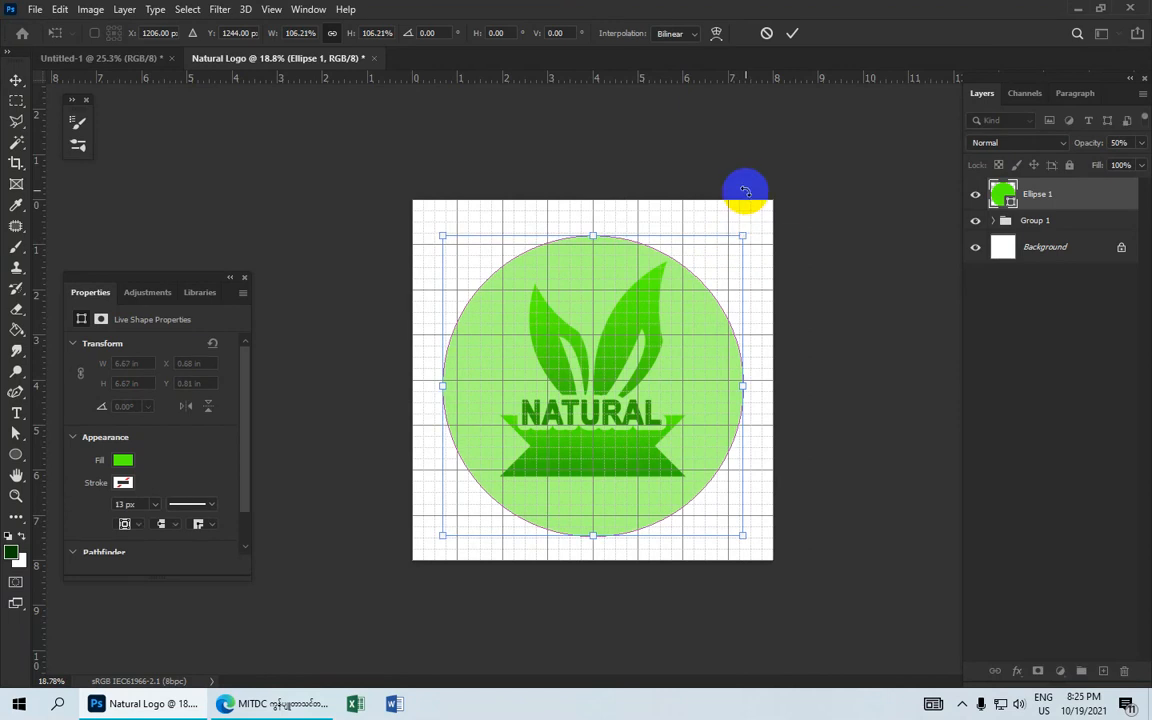
pyautogui.click(792, 33)
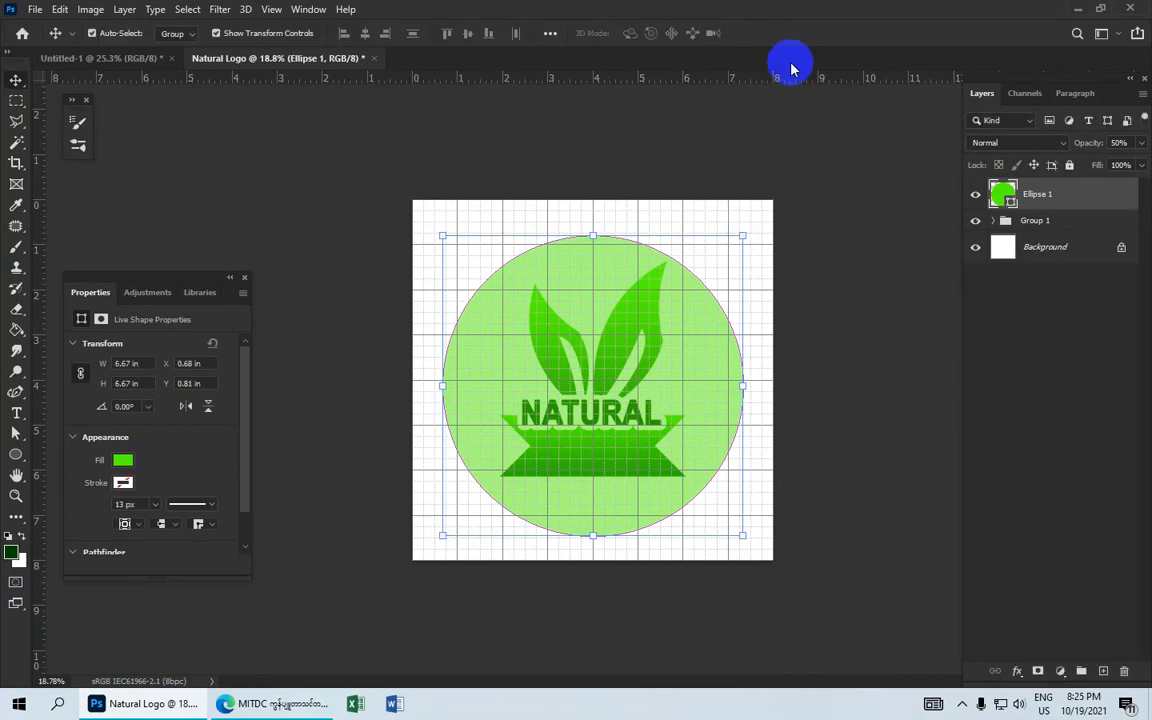
# Duplicate the circle and scale the copy to about 7.05 in across, extending towards the canvas's lower-left corner
pyautogui.hotkey('ctrl', 'j')
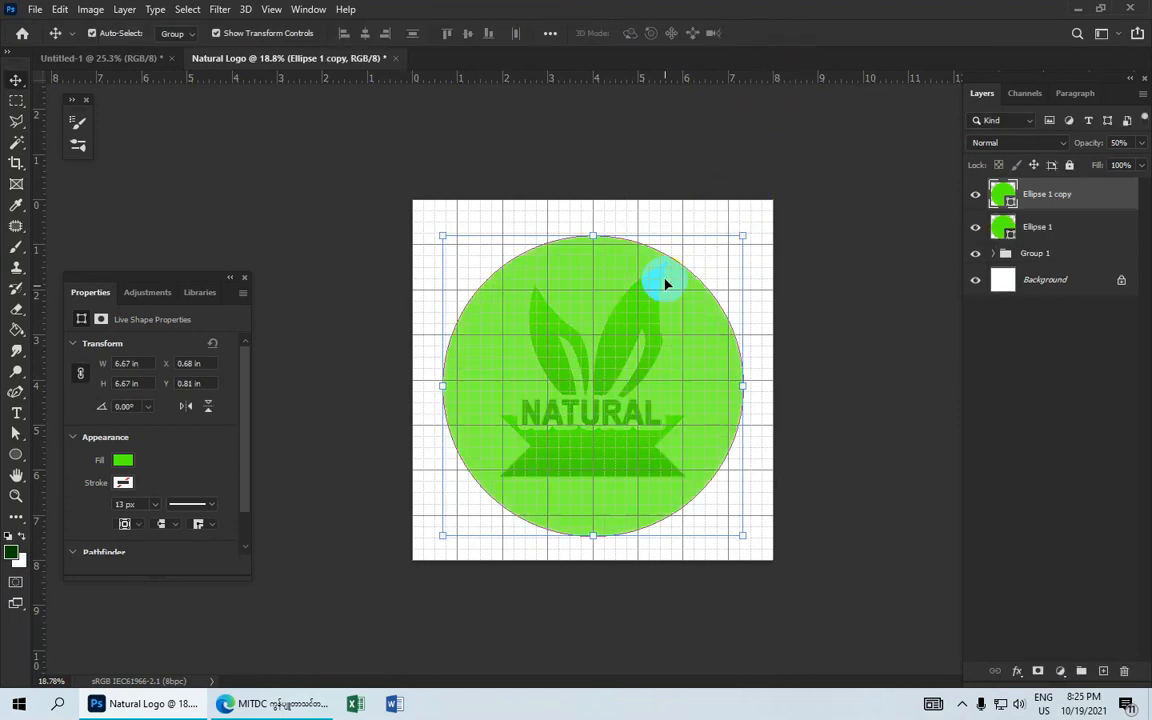
pyautogui.click(441, 535)
pyautogui.moveTo(441, 535); pyautogui.dragTo(425, 552)
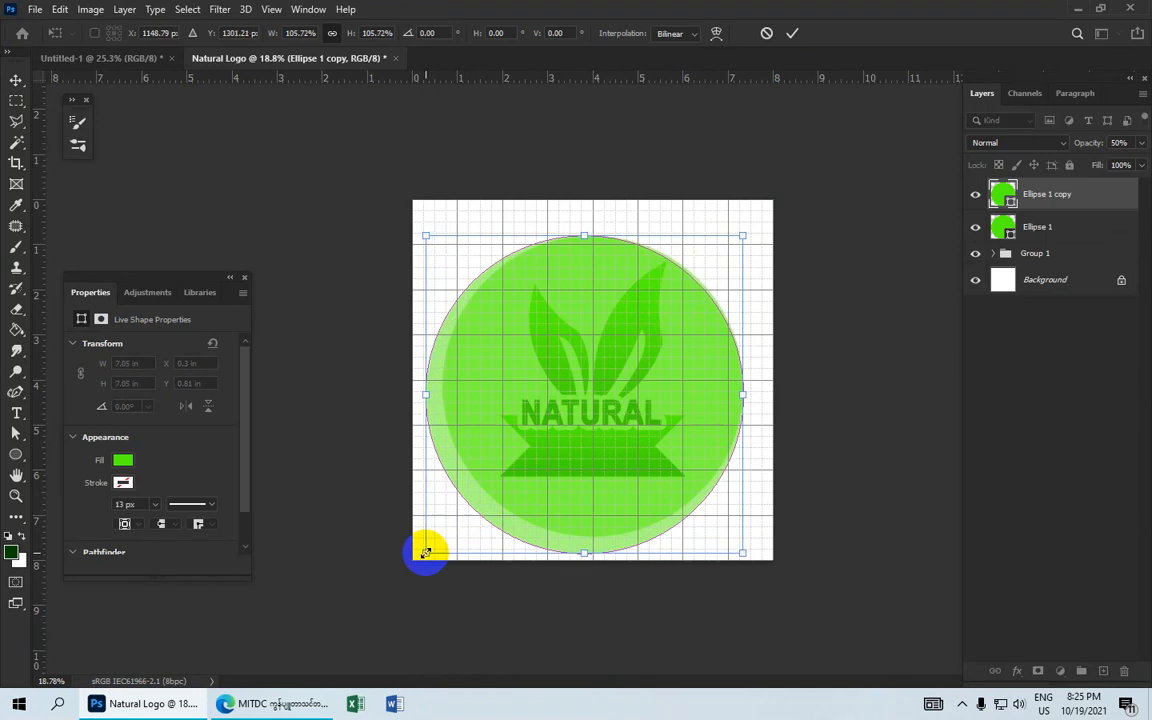
# Rasterize the enlarged circle copy and delete the area of the original circle from it, leaving a crescent
pyautogui.click(1025, 229)
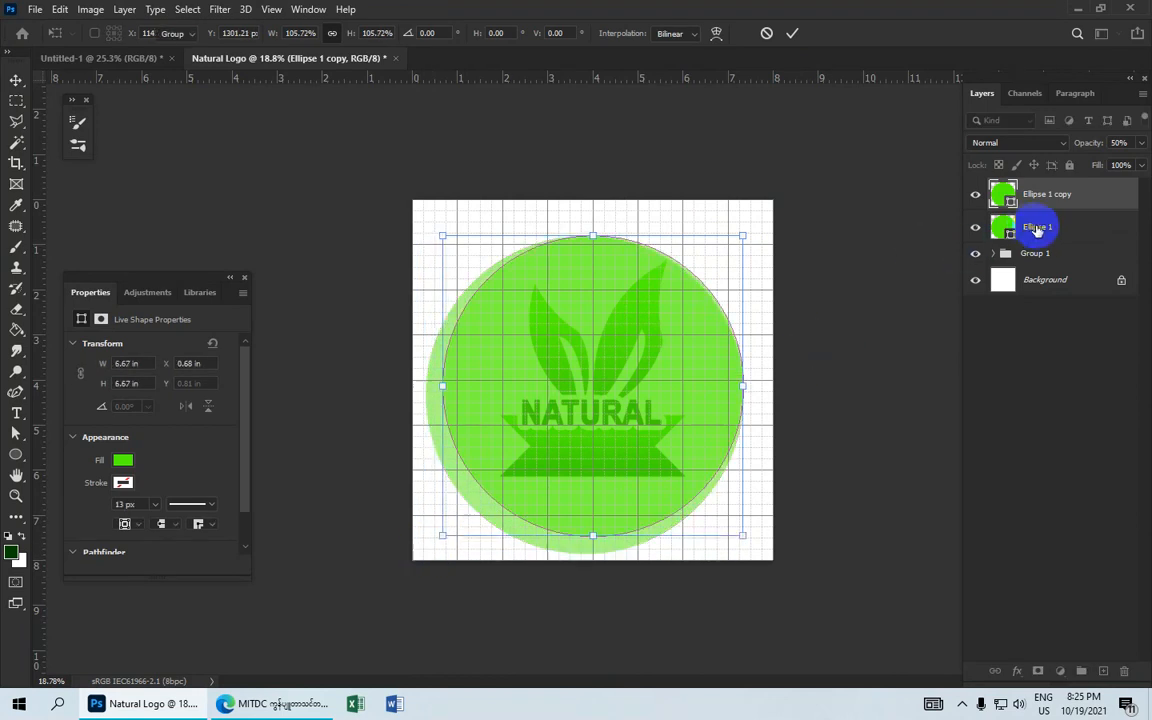
pyautogui.keyDown('ctrl'); pyautogui.click(1005, 229); pyautogui.keyUp('ctrl')
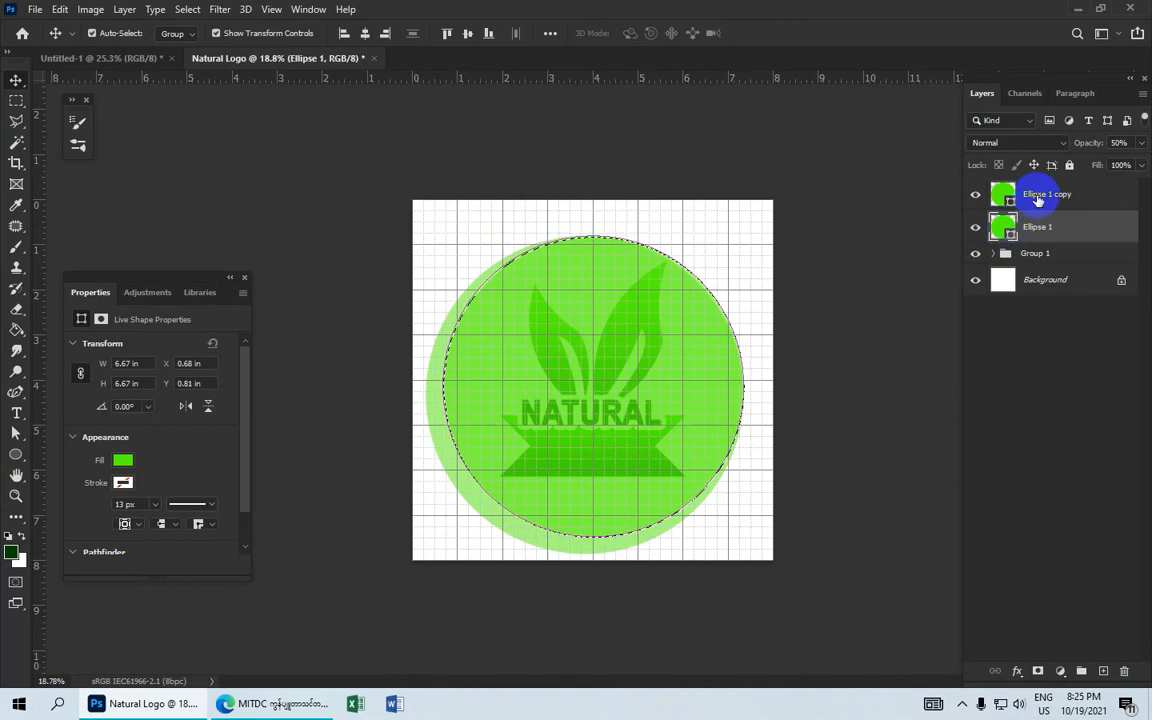
pyautogui.click(1040, 197)
pyautogui.rightClick(1050, 194)
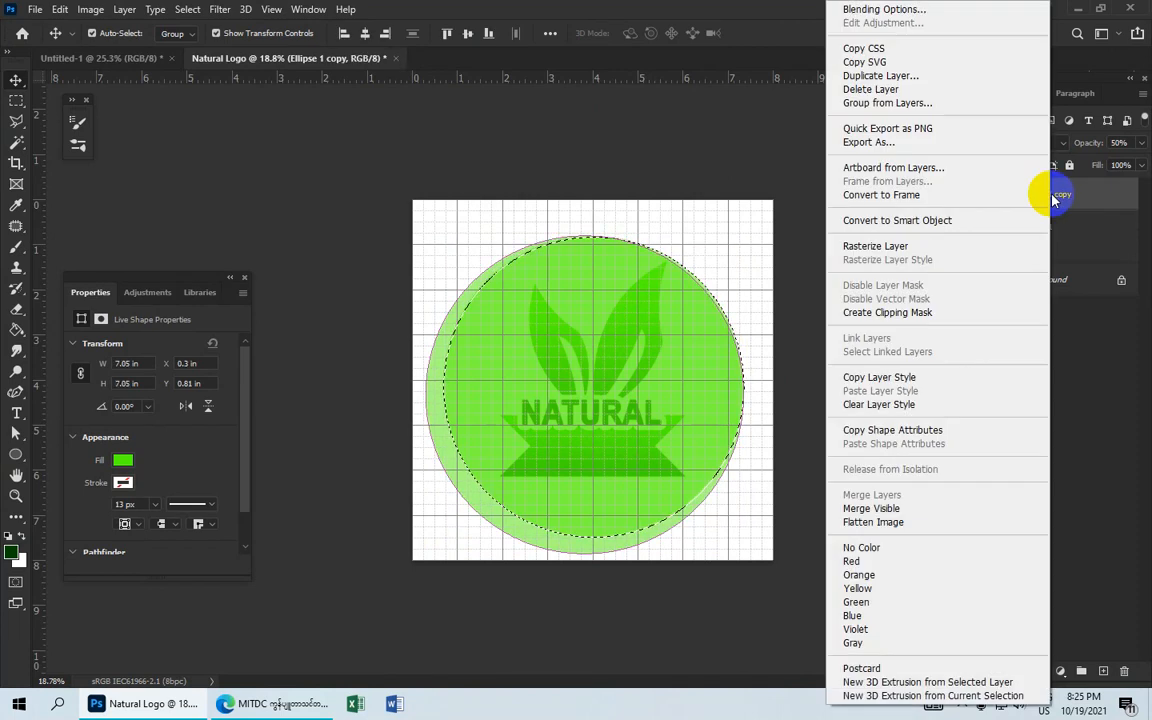
pyautogui.click(965, 250)
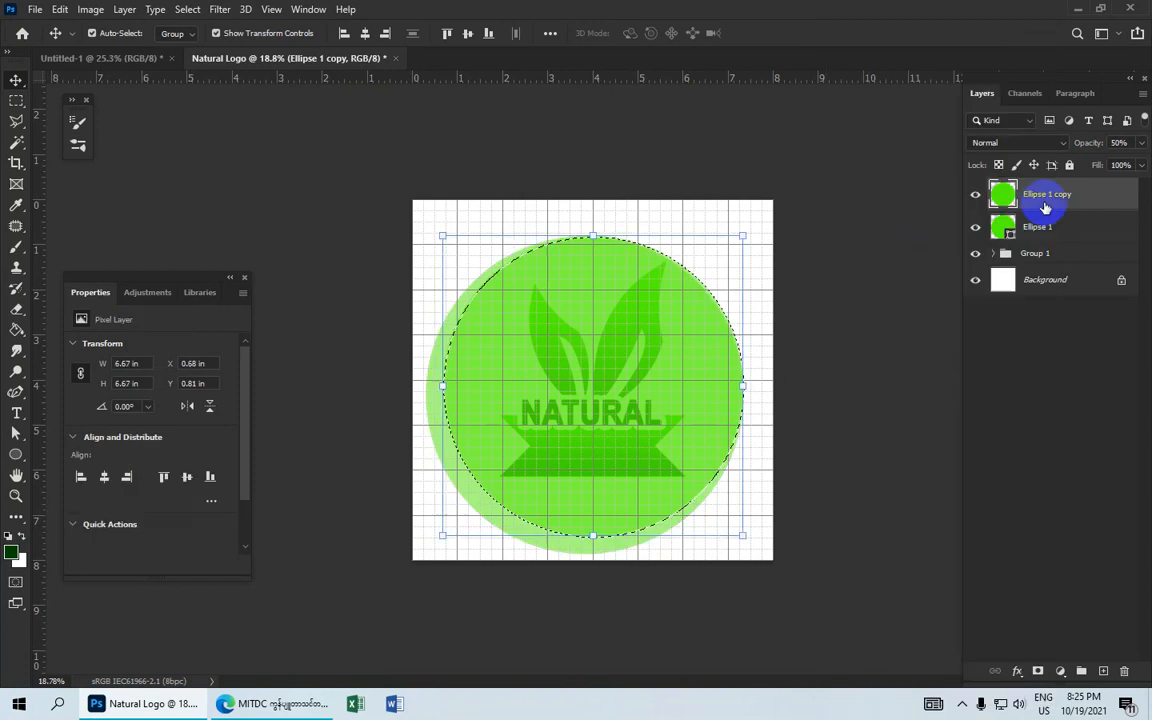
pyautogui.press('Delete')
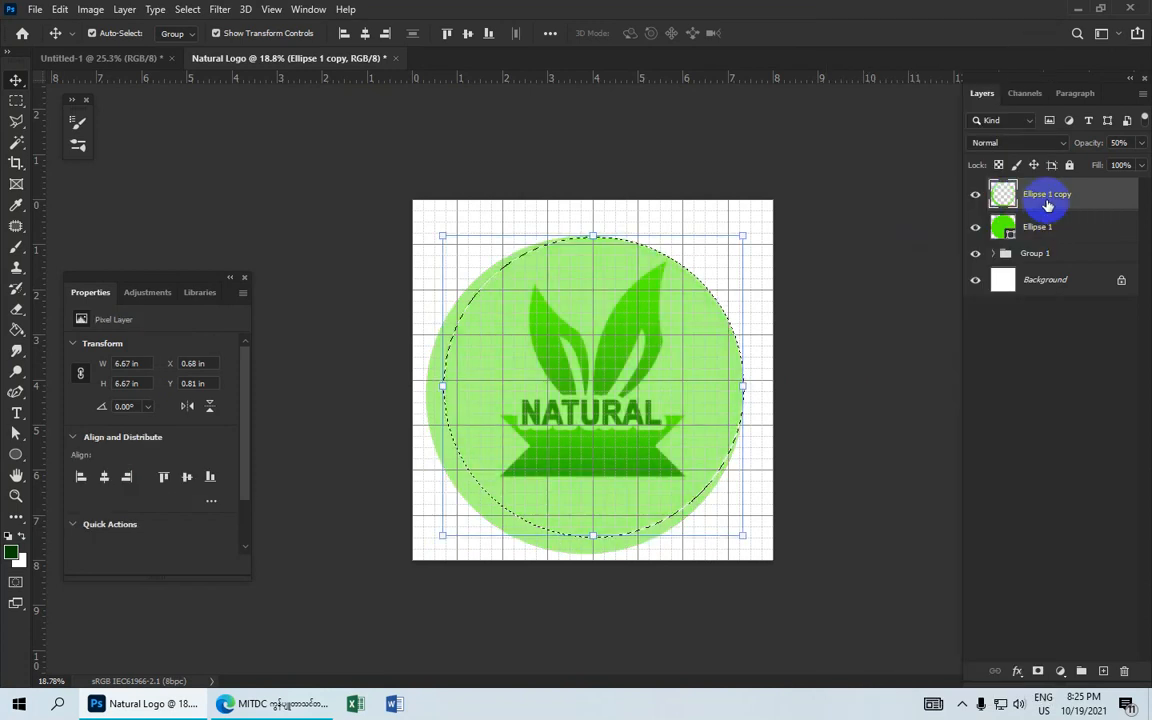
# Delete the original circle layer, drop the selection, and set the crescent layer's opacity to 100%
pyautogui.moveTo(1052, 226); pyautogui.dragTo(1124, 670)
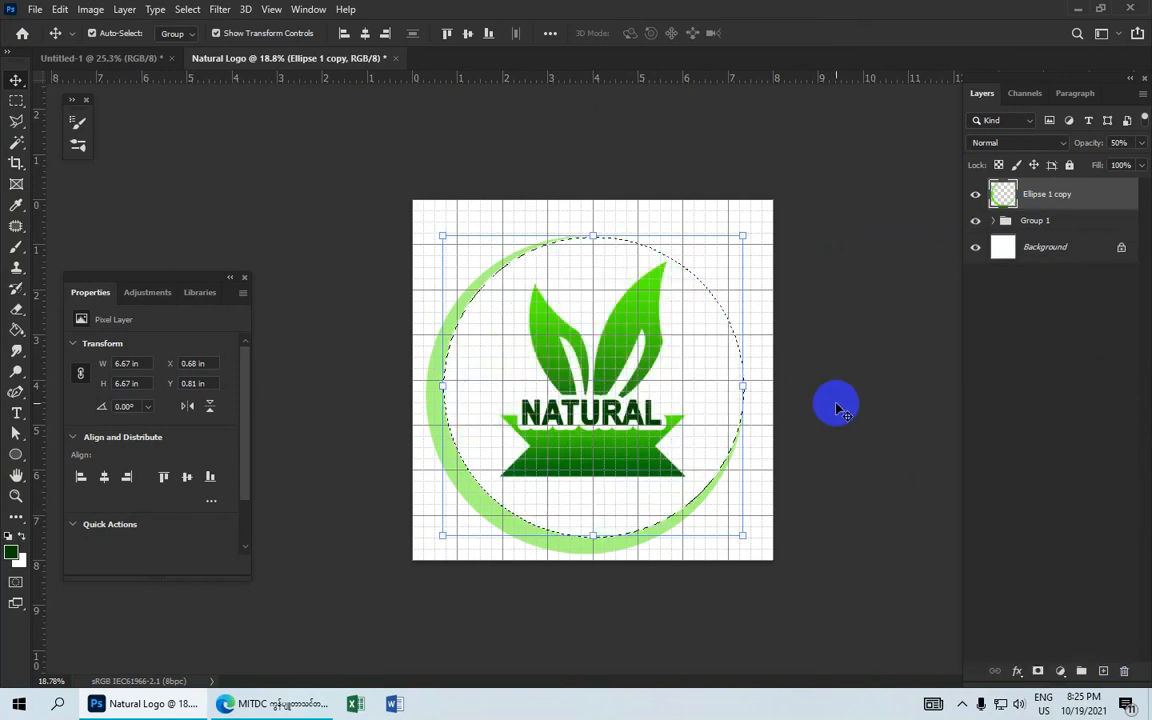
pyautogui.hotkey('ctrl', 'd')
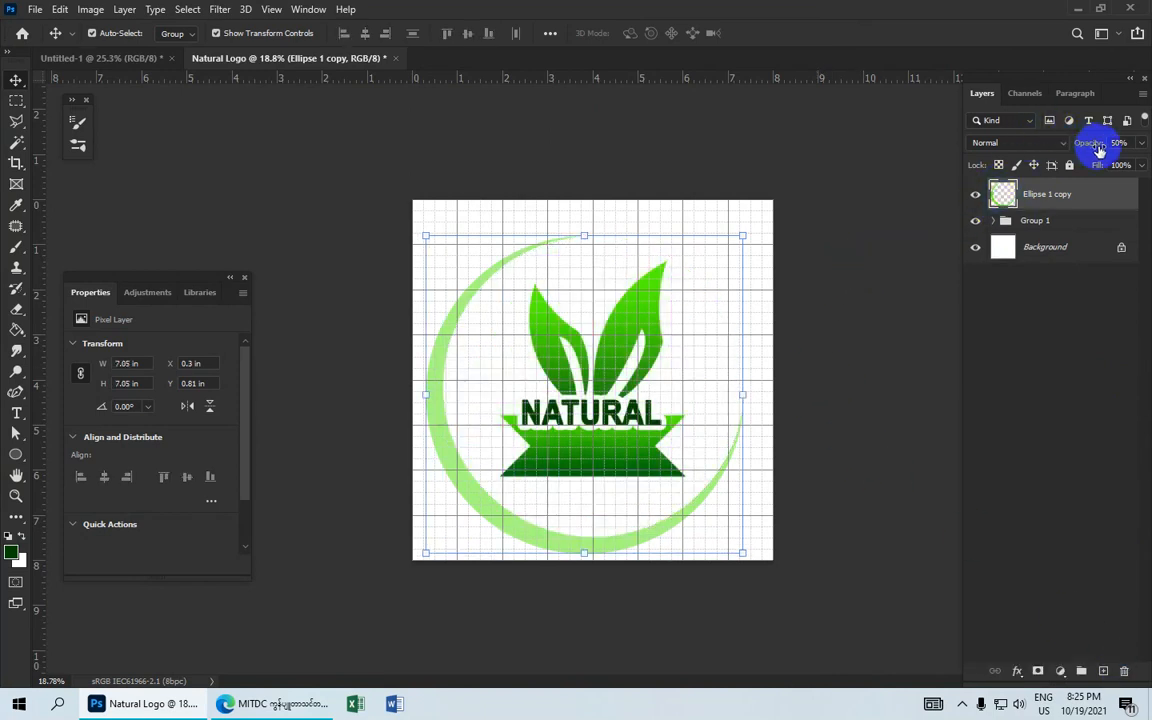
pyautogui.moveTo(1104, 161); pyautogui.dragTo(1147, 164)
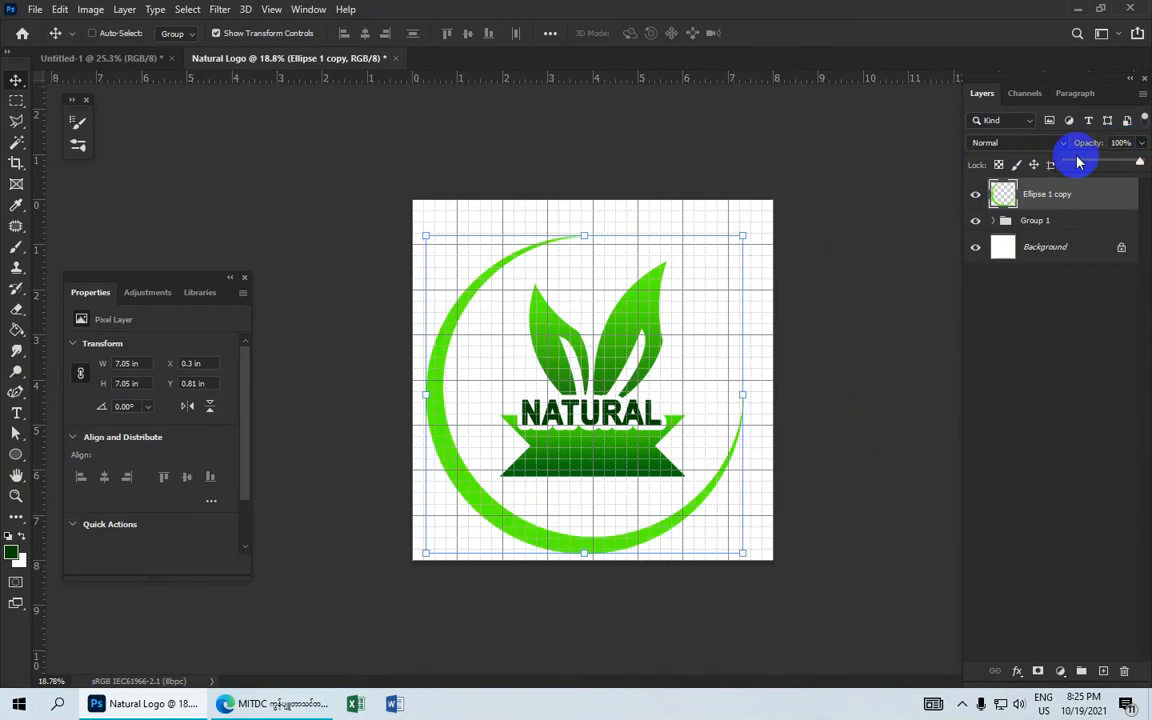
pyautogui.keyDown('ctrl'); pyautogui.click(1042, 222); pyautogui.keyUp('ctrl')
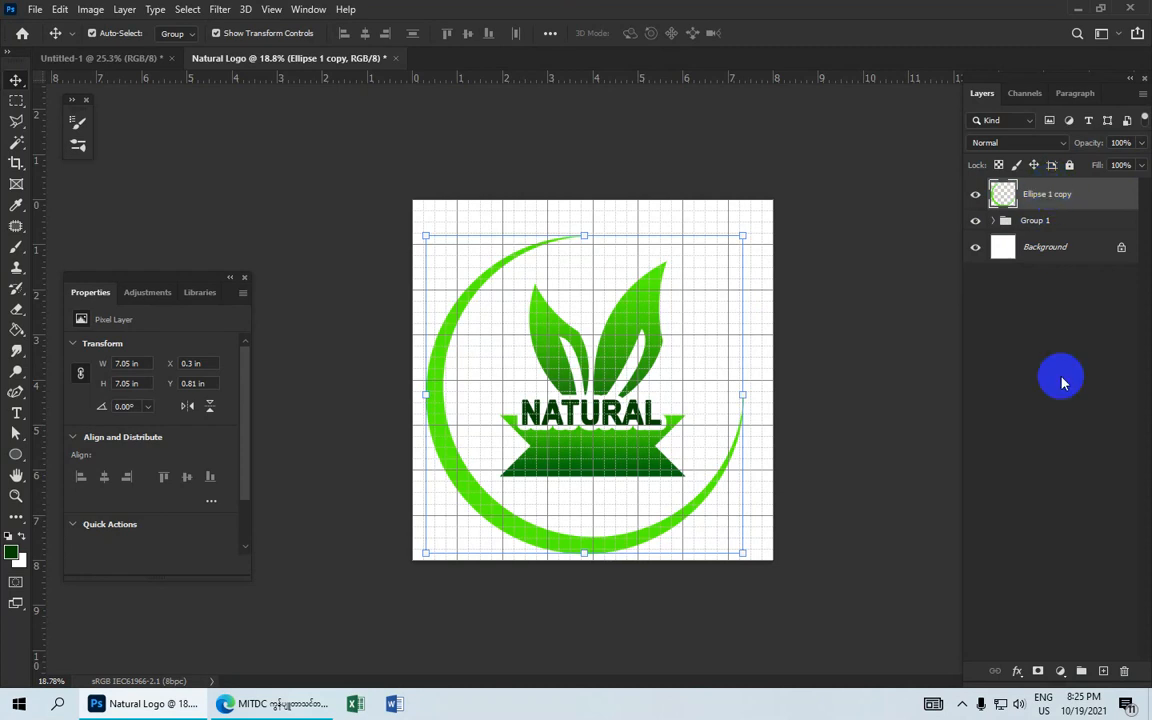
# Apply a Bevel & Emboss layer style to the crescent with Inner Bevel style, Smooth technique and 100% depth
pyautogui.click(1019, 669)
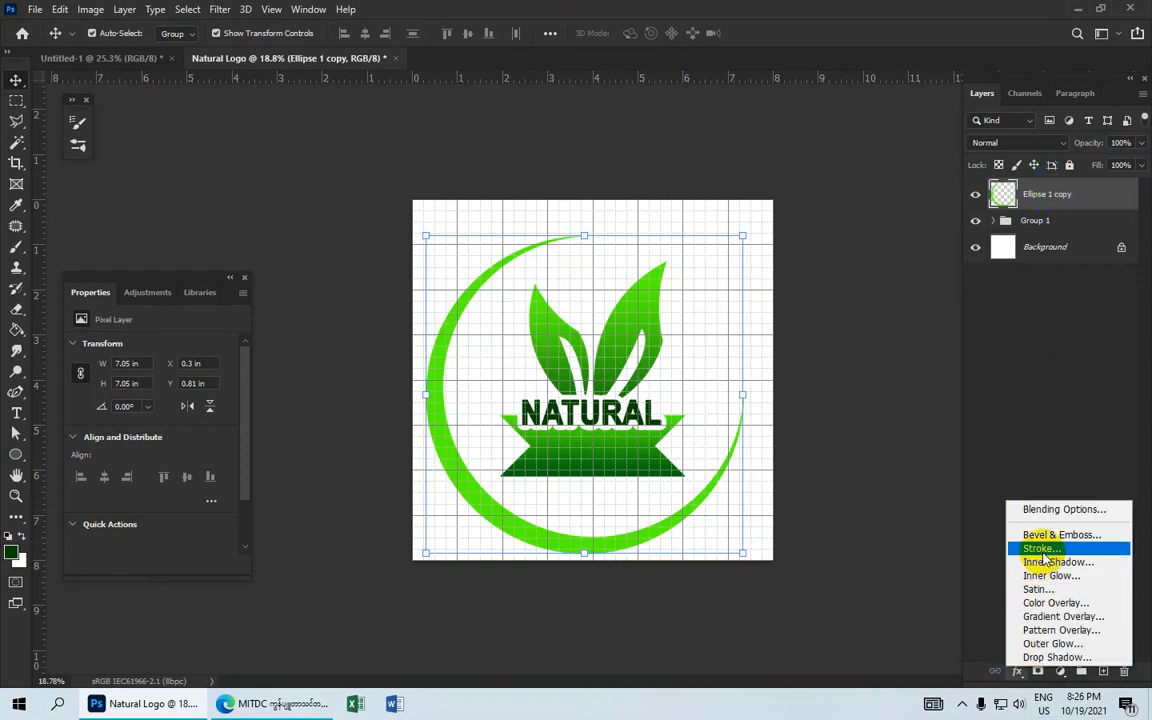
pyautogui.click(1047, 511)
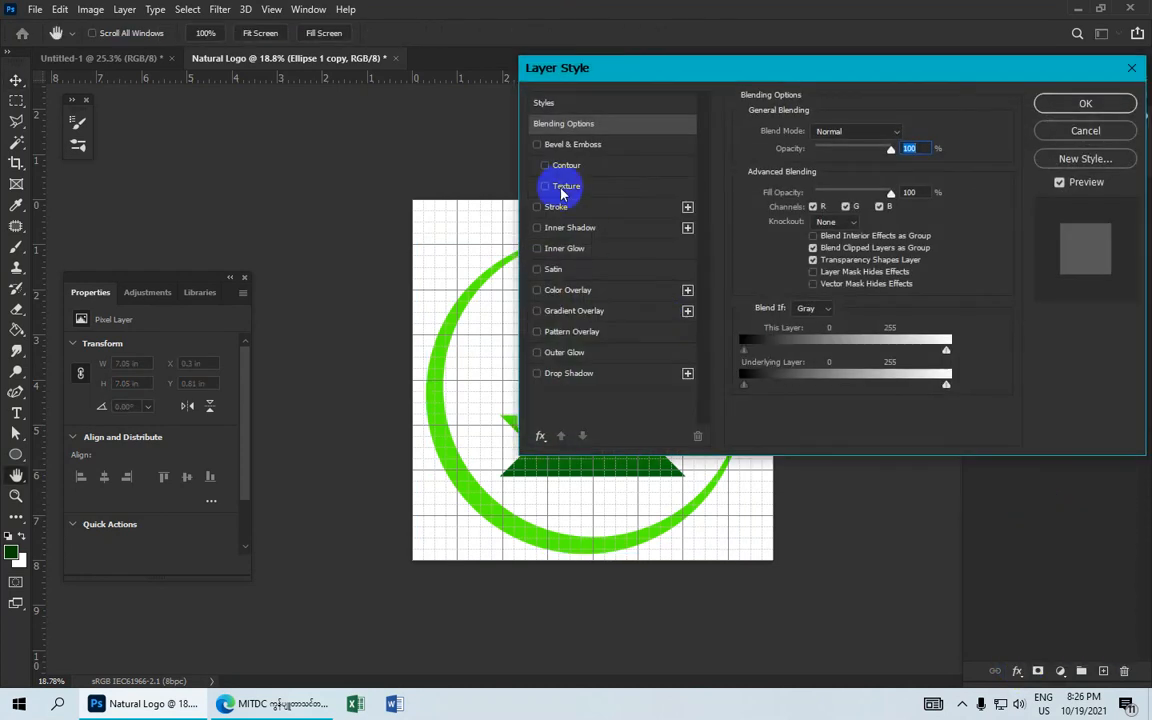
pyautogui.click(587, 148)
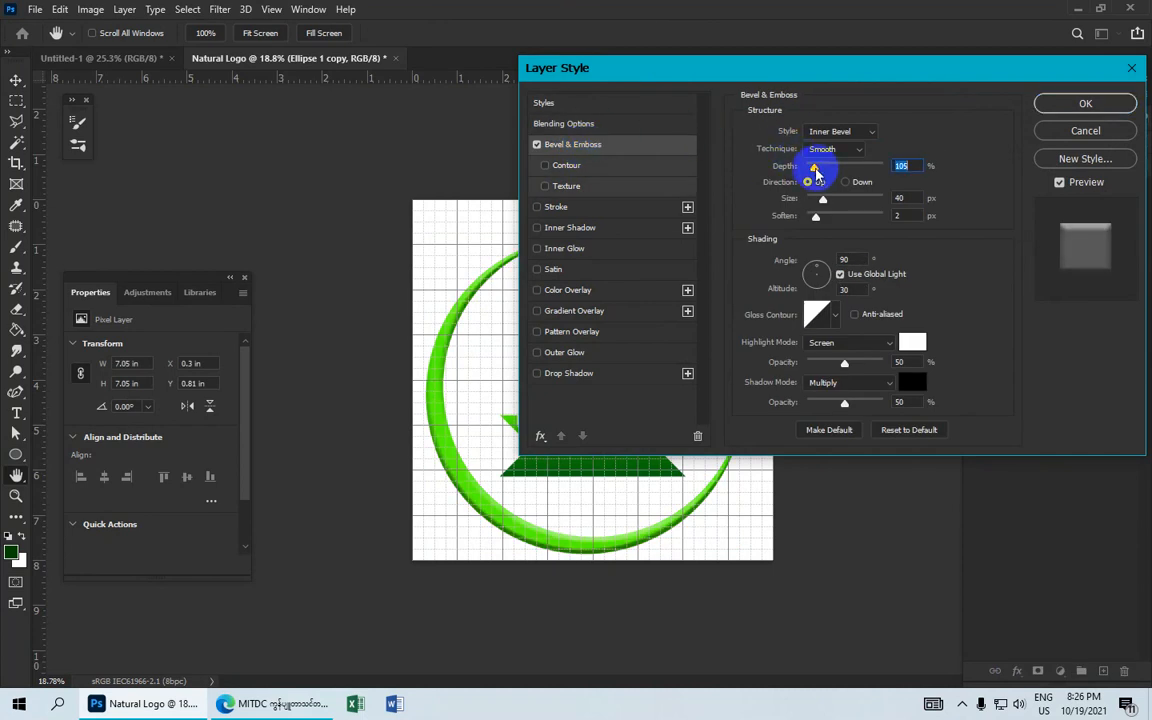
pyautogui.write('1')
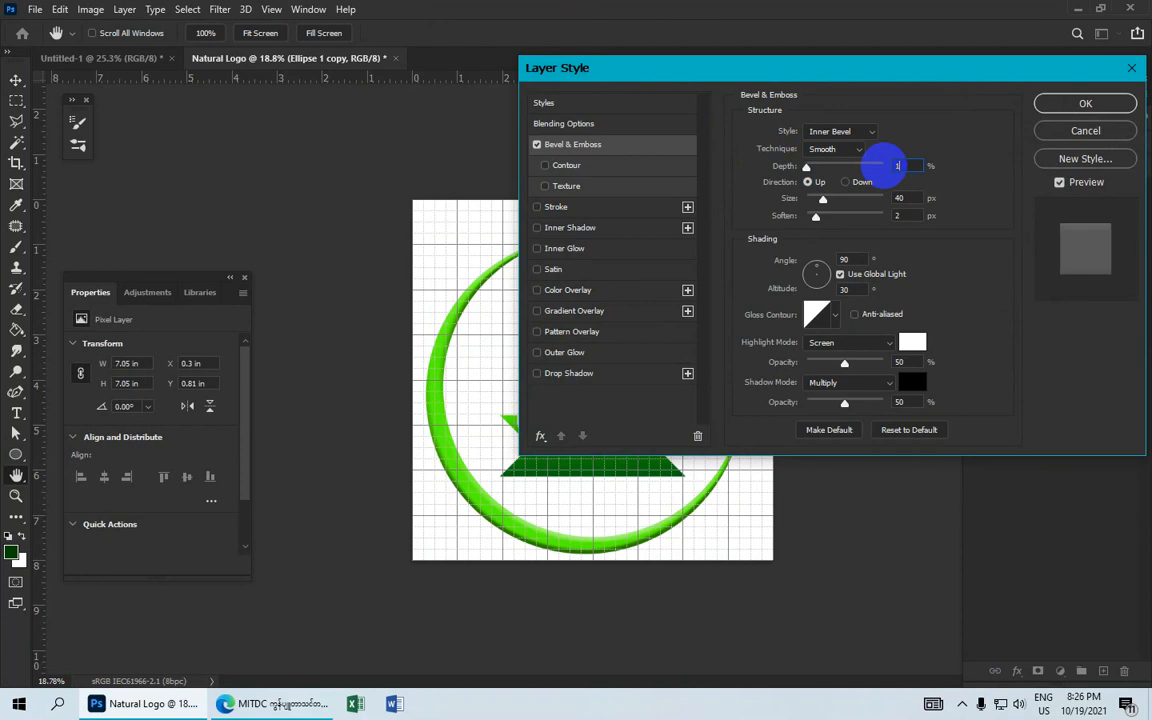
pyautogui.write('00')
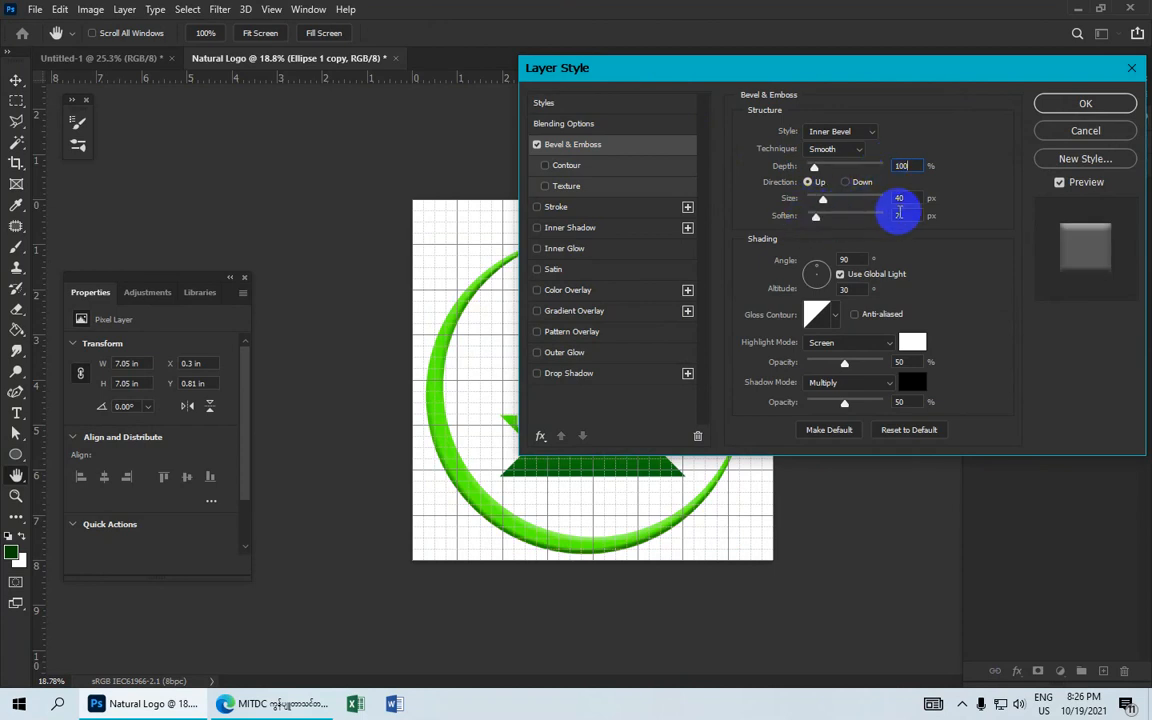
pyautogui.click(902, 214)
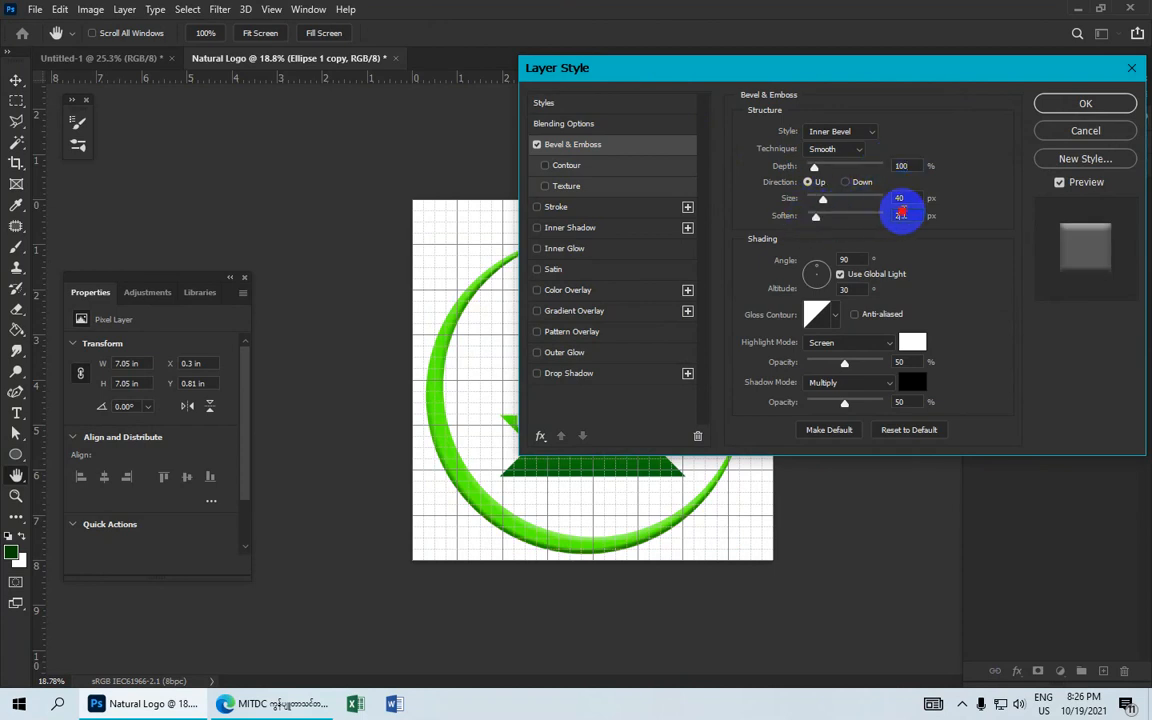
pyautogui.click(858, 133)
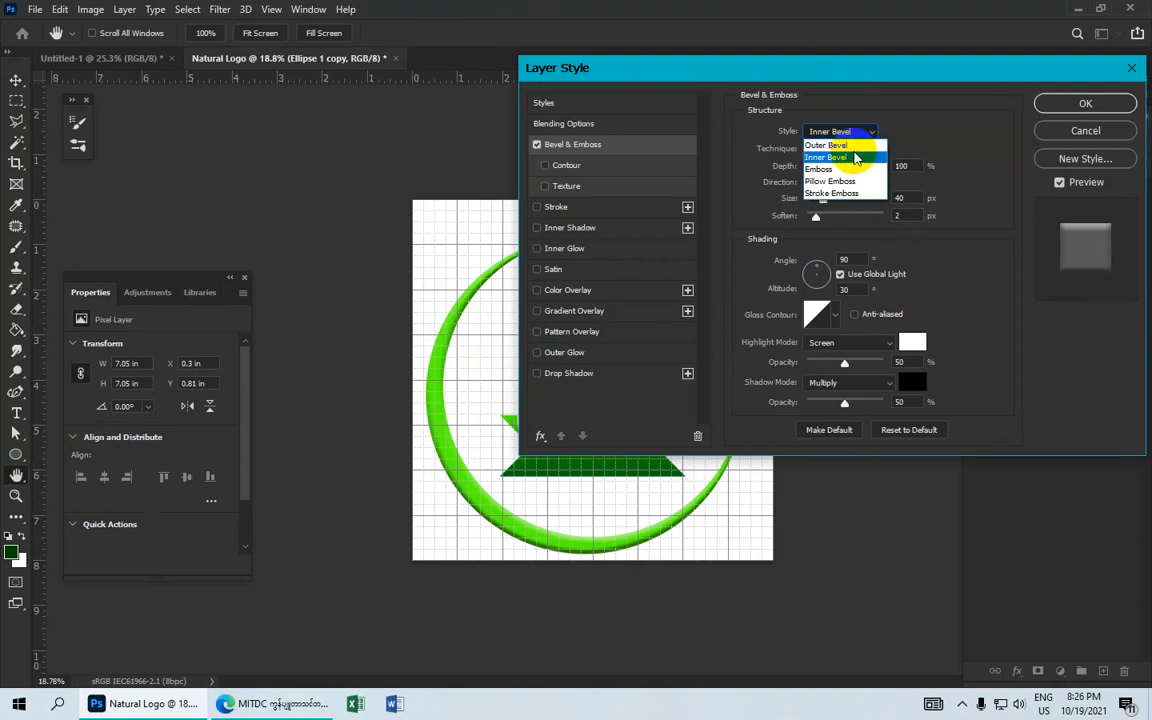
pyautogui.click(853, 160)
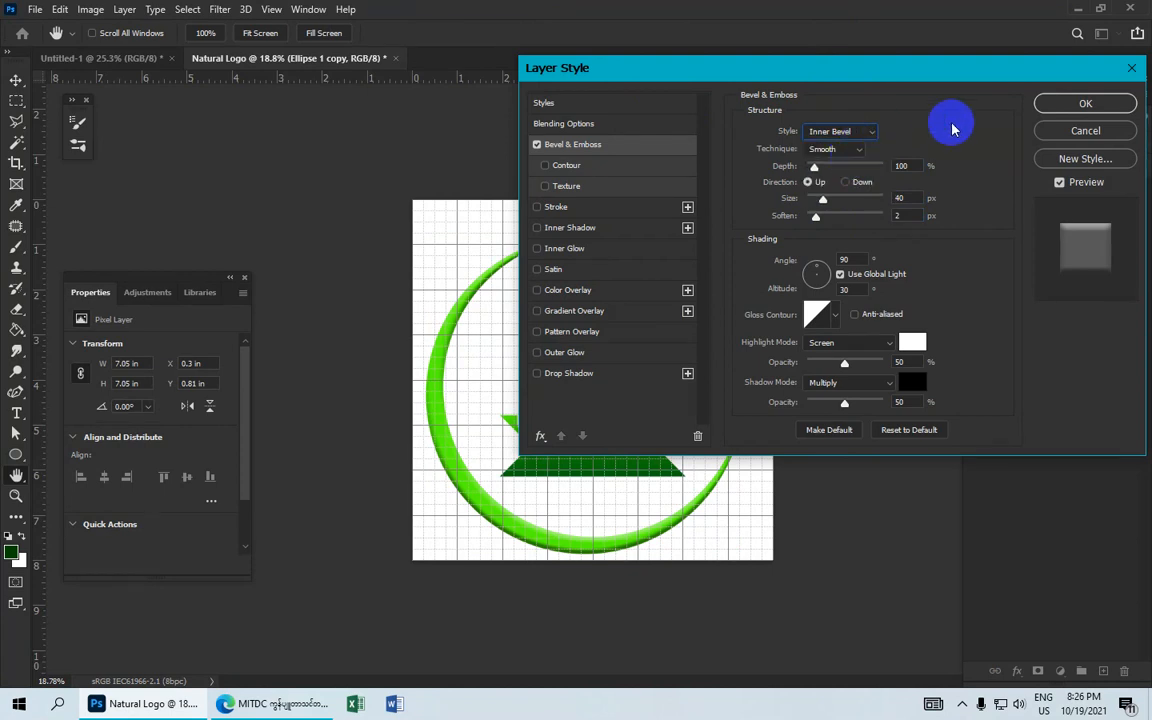
pyautogui.click(858, 150)
pyautogui.click(853, 165)
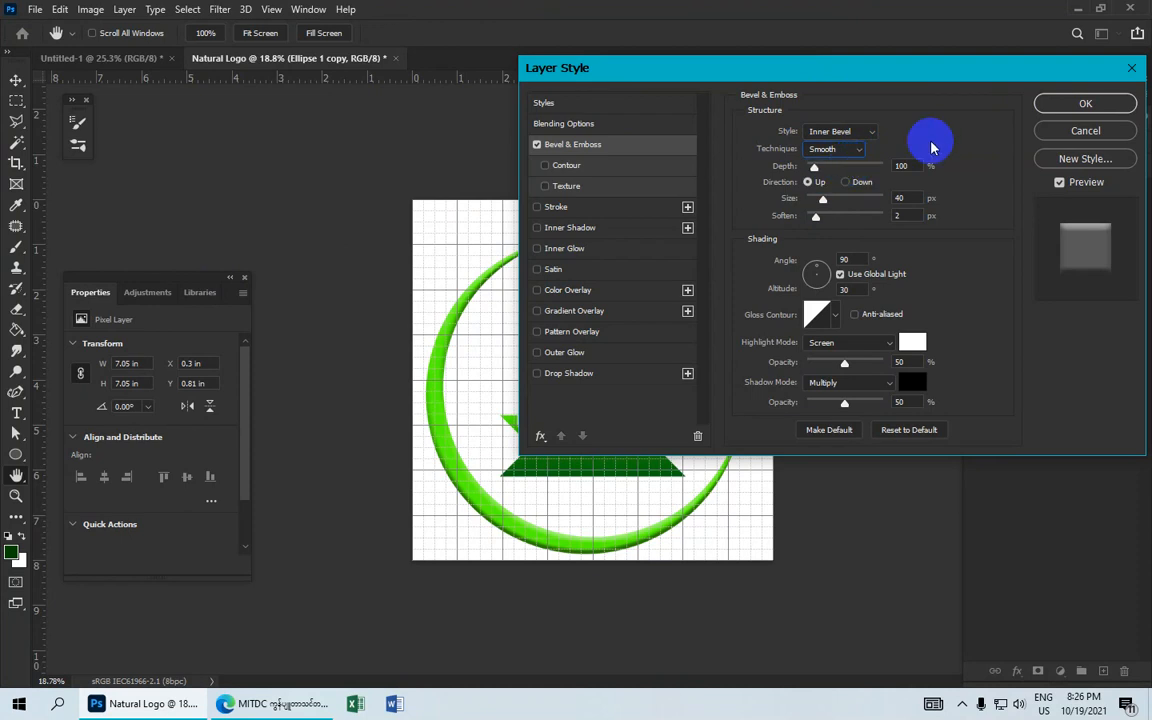
pyautogui.click(1050, 103)
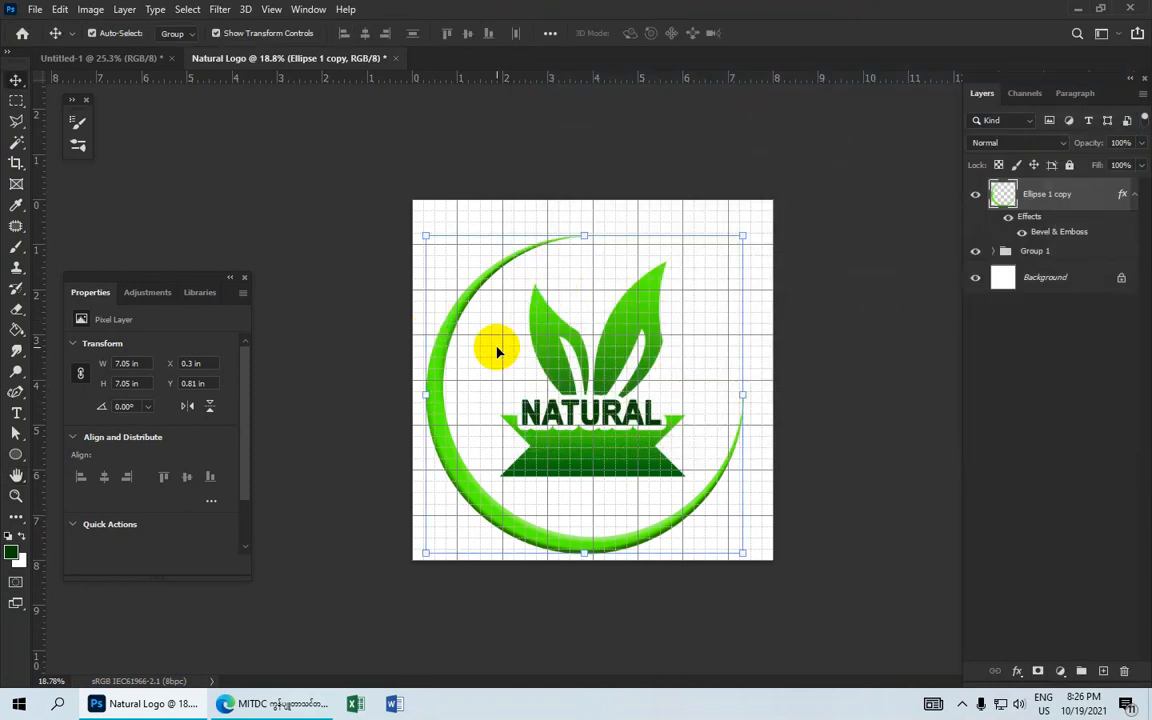
# Duplicate the beveled crescent, scale the copy proportionally to about 5.41 in across, and place it inside the outer crescent
pyautogui.moveTo(497, 350); pyautogui.dragTo(496, 342)
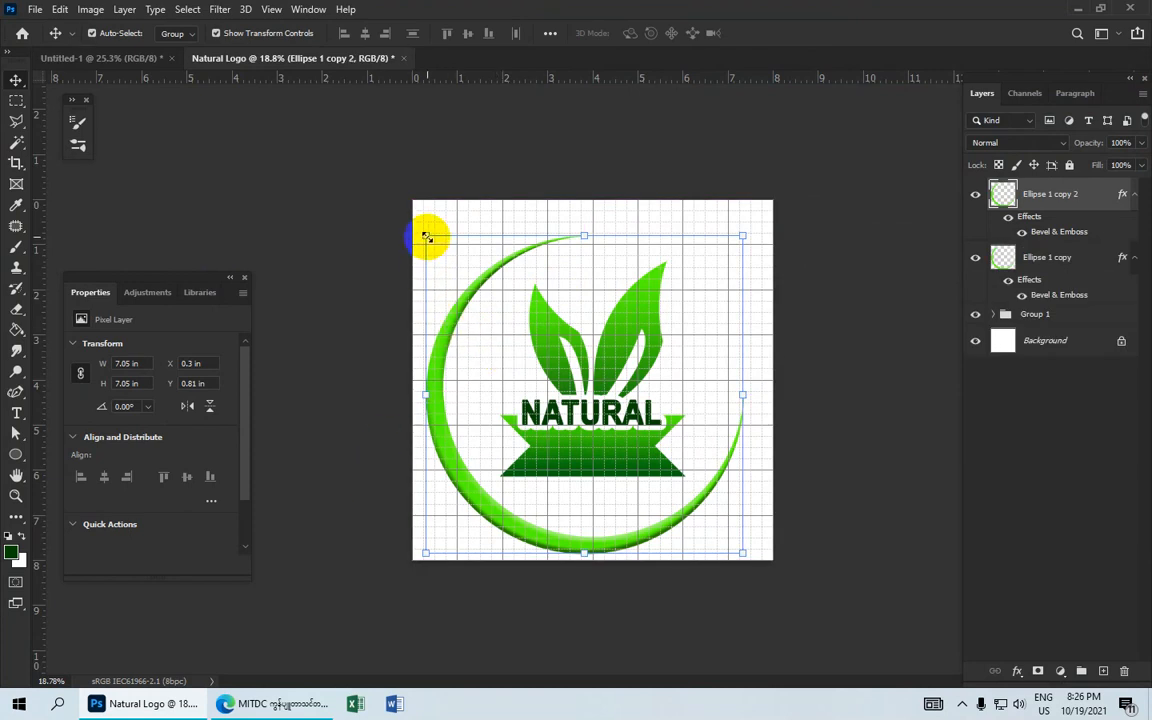
pyautogui.moveTo(427, 237); pyautogui.dragTo(450, 260)
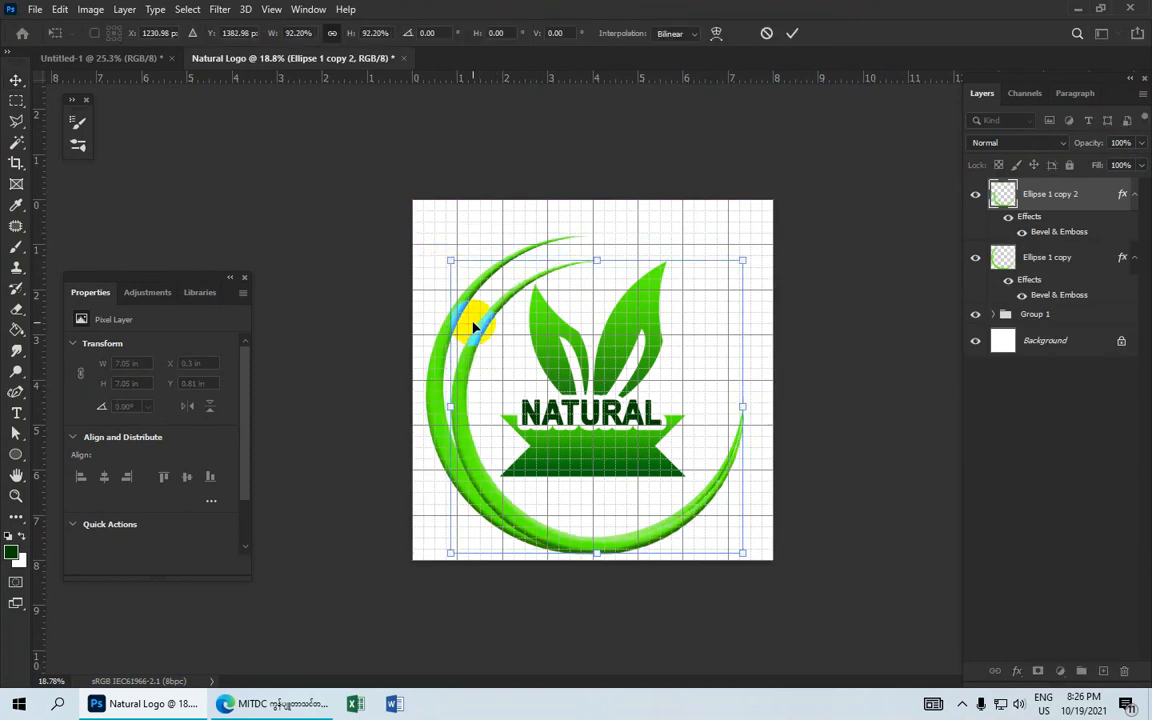
pyautogui.moveTo(501, 476)
pyautogui.mouseDown()
pyautogui.moveTo(488, 498)
pyautogui.moveTo(505, 478)
pyautogui.mouseUp()
pyautogui.moveTo(752, 532); pyautogui.dragTo(732, 516)
pyautogui.moveTo(554, 492); pyautogui.dragTo(566, 501)
pyautogui.moveTo(745, 523); pyautogui.dragTo(722, 489)
pyautogui.moveTo(617, 506)
pyautogui.mouseDown()
pyautogui.moveTo(617, 496)
pyautogui.moveTo(618, 508)
pyautogui.mouseUp()
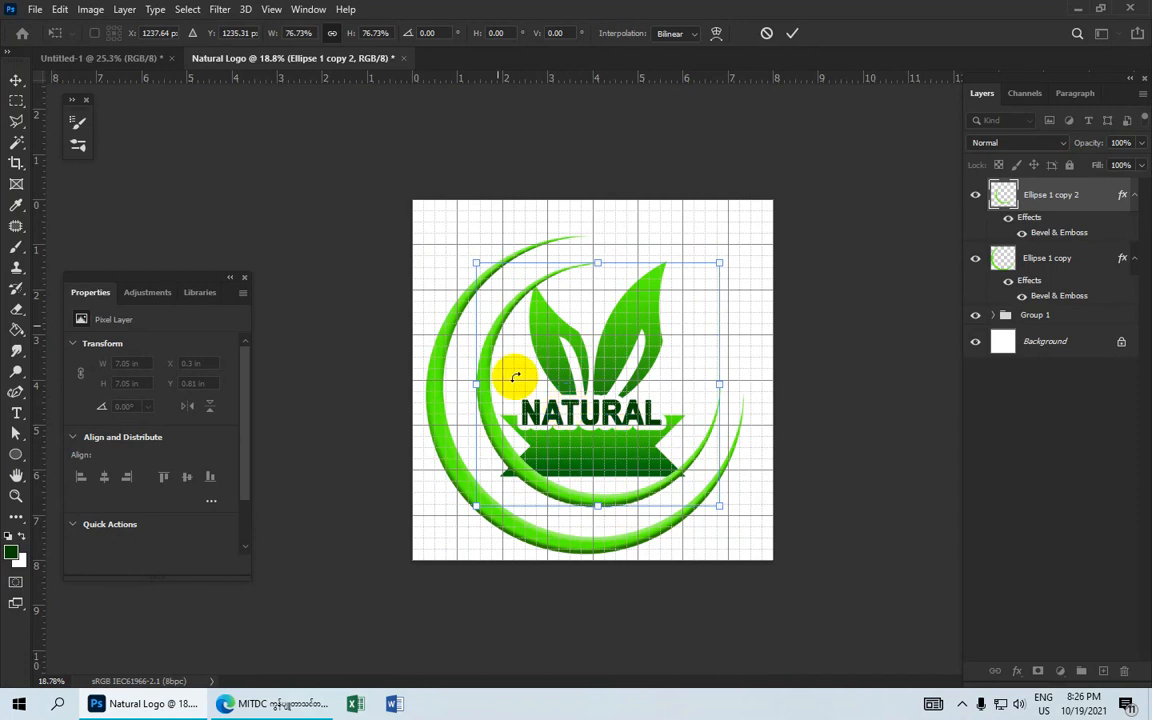
pyautogui.click(792, 36)
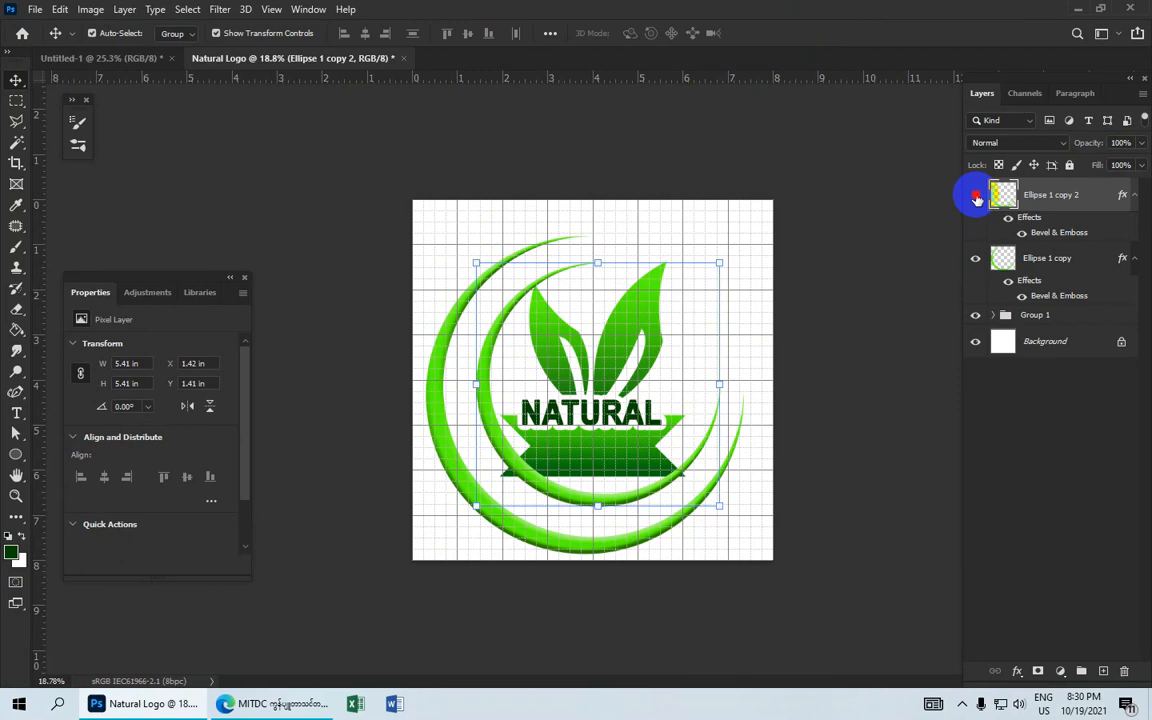
pyautogui.click(976, 195)
pyautogui.click(976, 195)
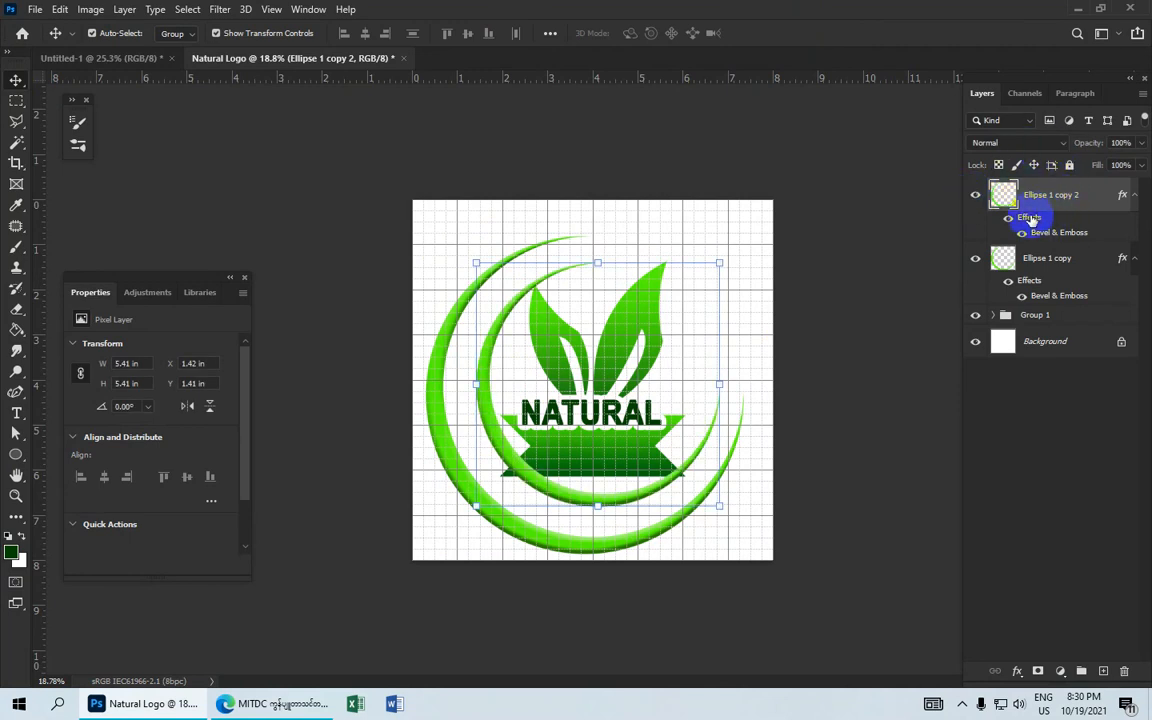
pyautogui.doubleClick(1030, 218)
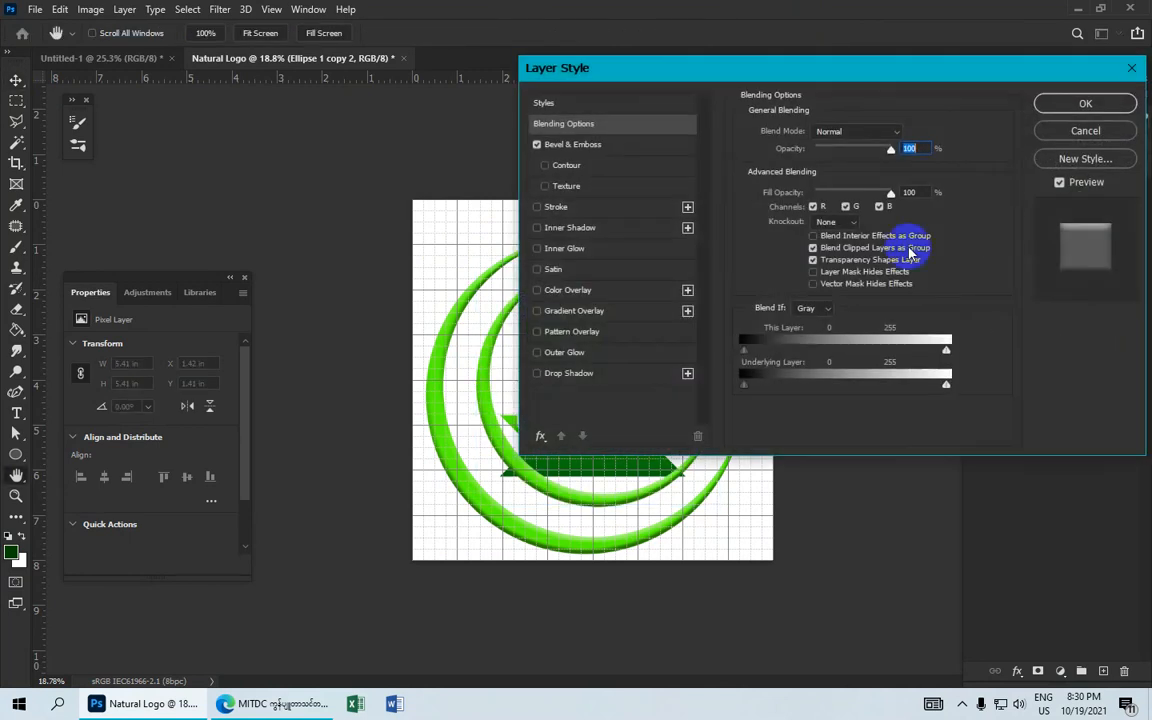
pyautogui.click(612, 213)
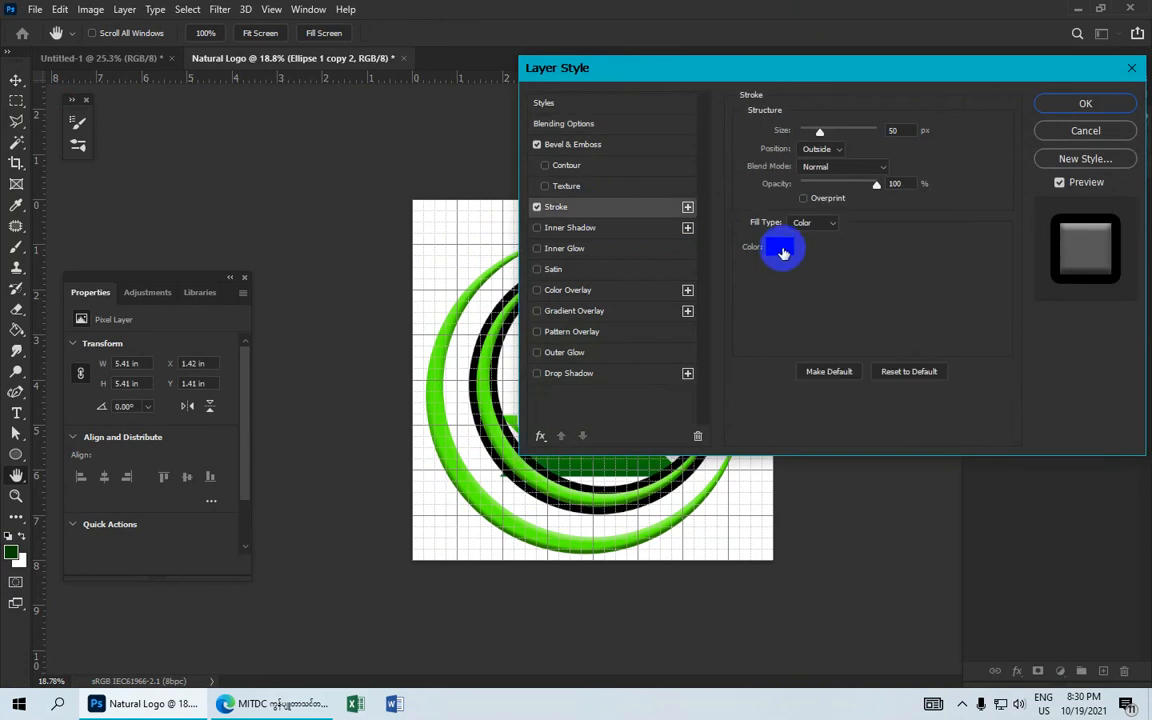
pyautogui.click(1040, 108)
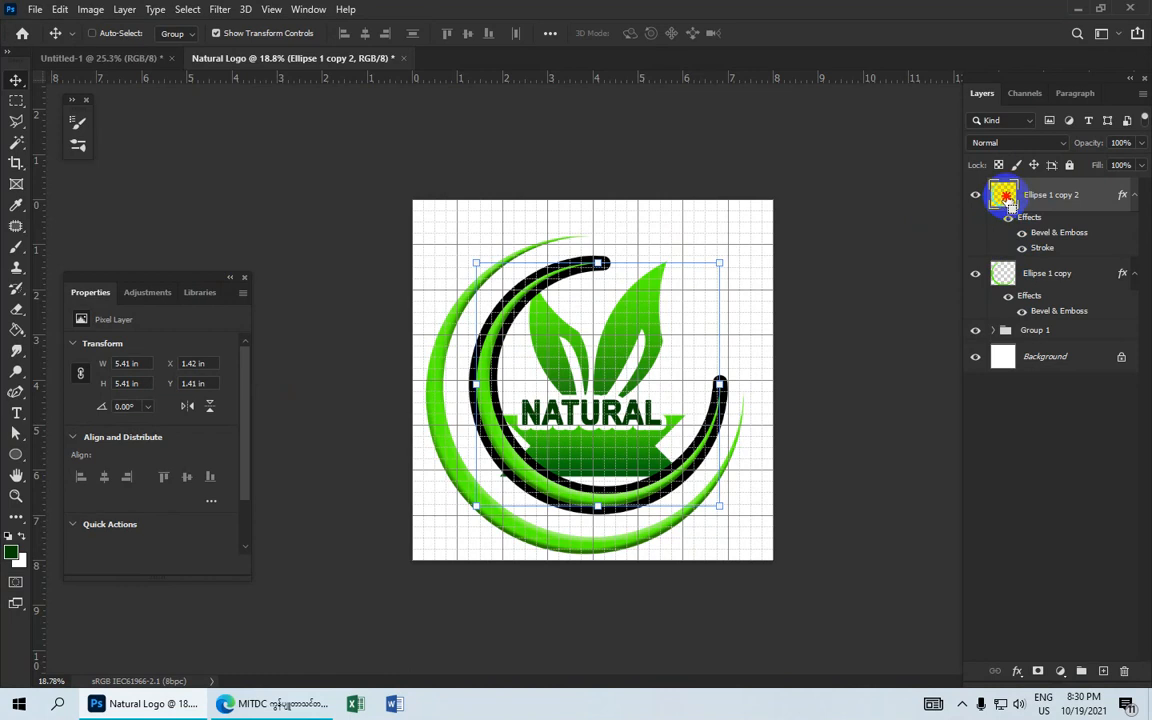
pyautogui.keyDown('ctrl'); pyautogui.click(1005, 197); pyautogui.keyUp('ctrl')
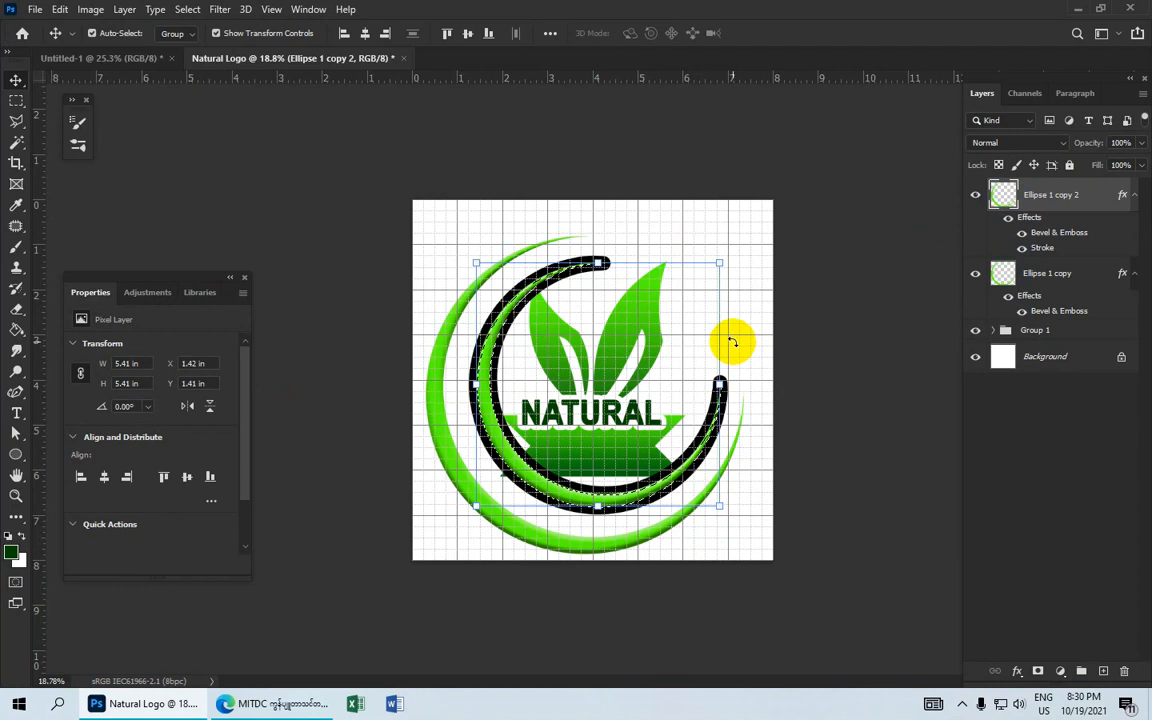
pyautogui.hotkey('ctrl', 'z')
pyautogui.hotkey('ctrl', 'z')
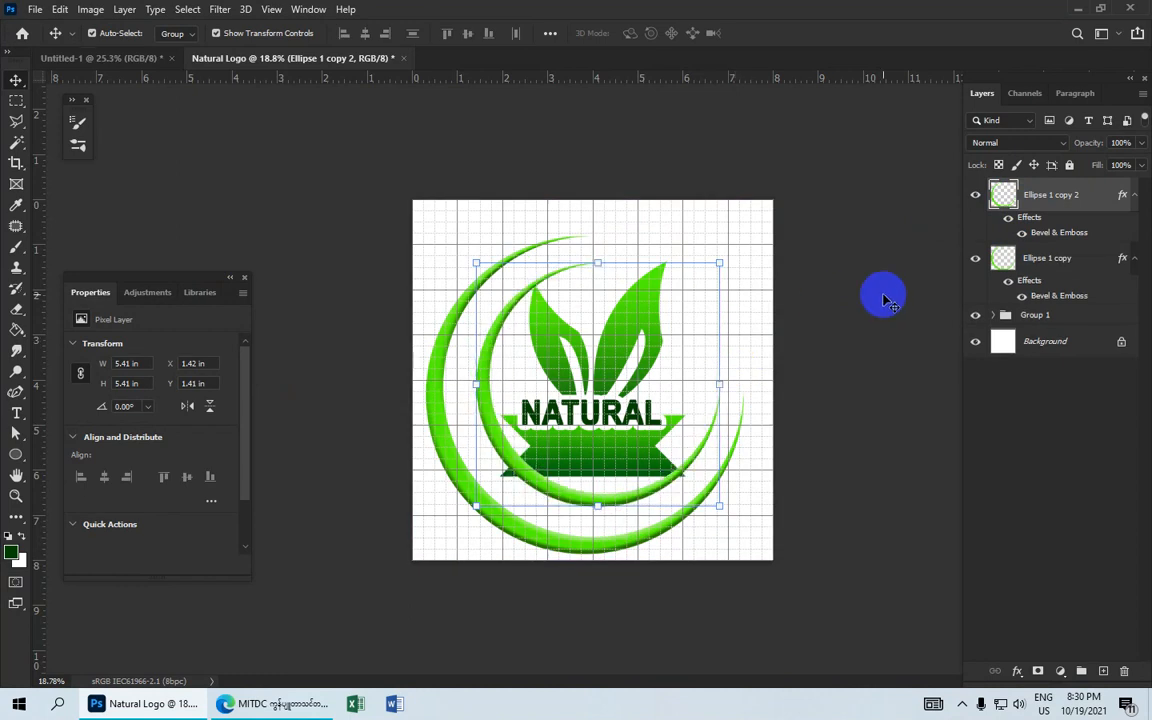
# Duplicate the logo group and give the copy a 50 px black outside Stroke layer style
pyautogui.click(1044, 316)
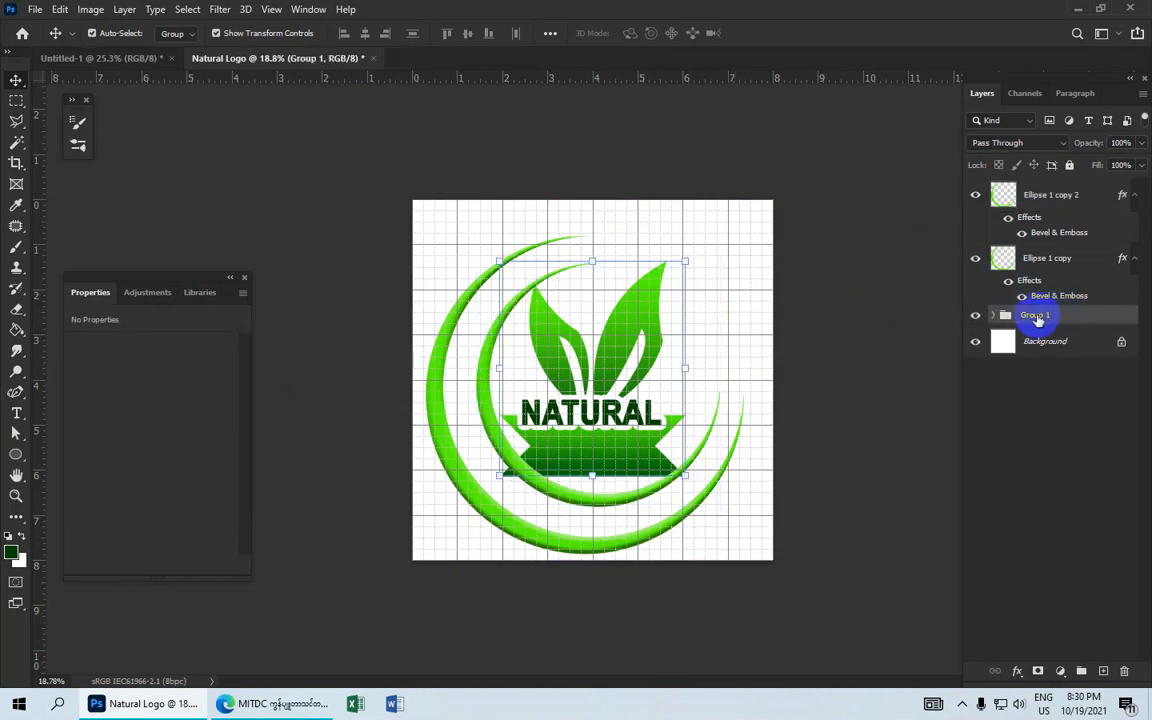
pyautogui.hotkey('ctrl', 'j')
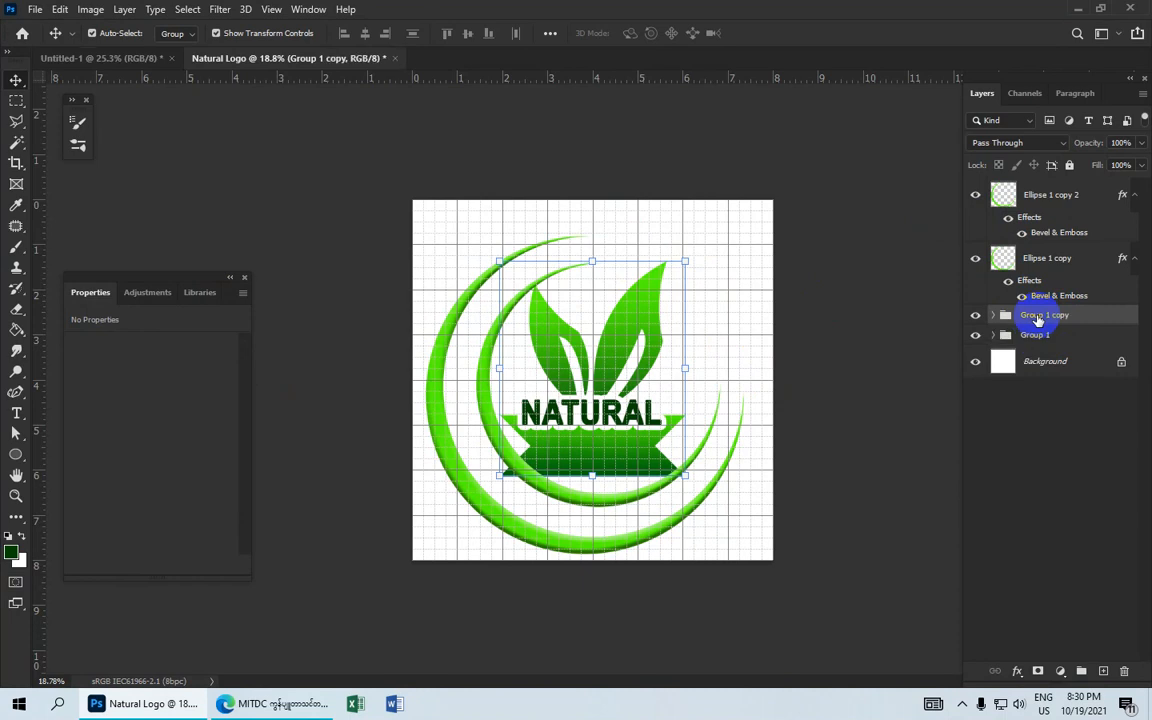
pyautogui.click(1019, 671)
pyautogui.click(1050, 548)
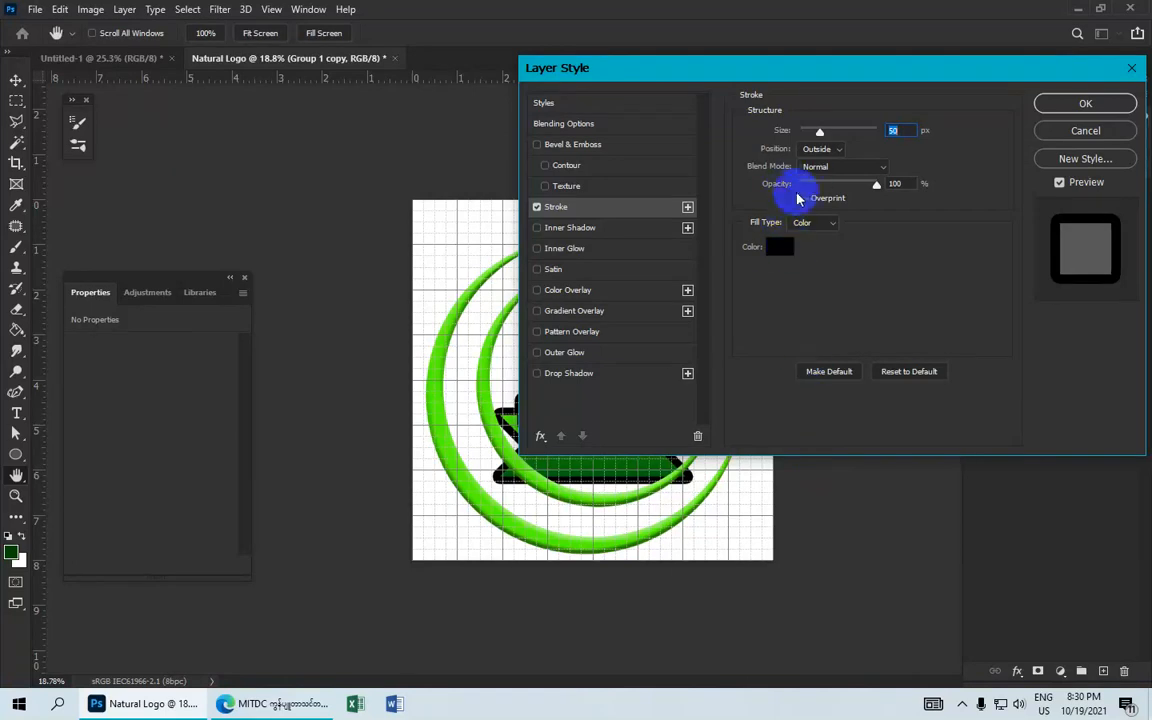
pyautogui.click(776, 246)
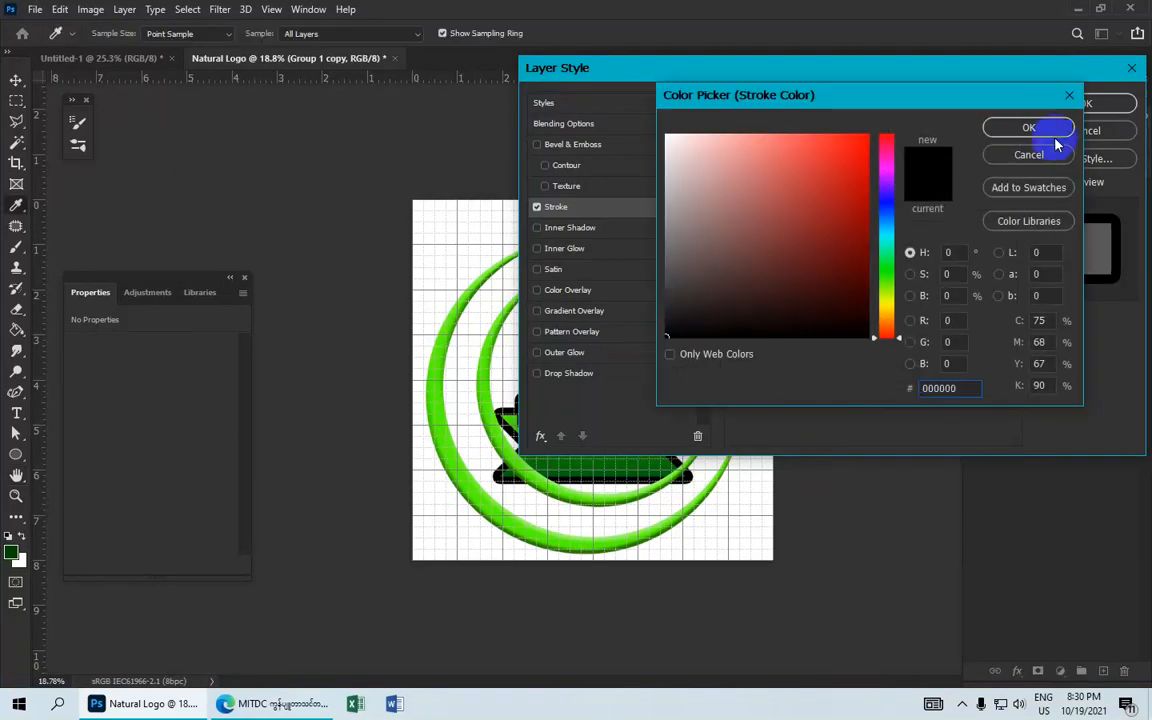
pyautogui.click(1029, 128)
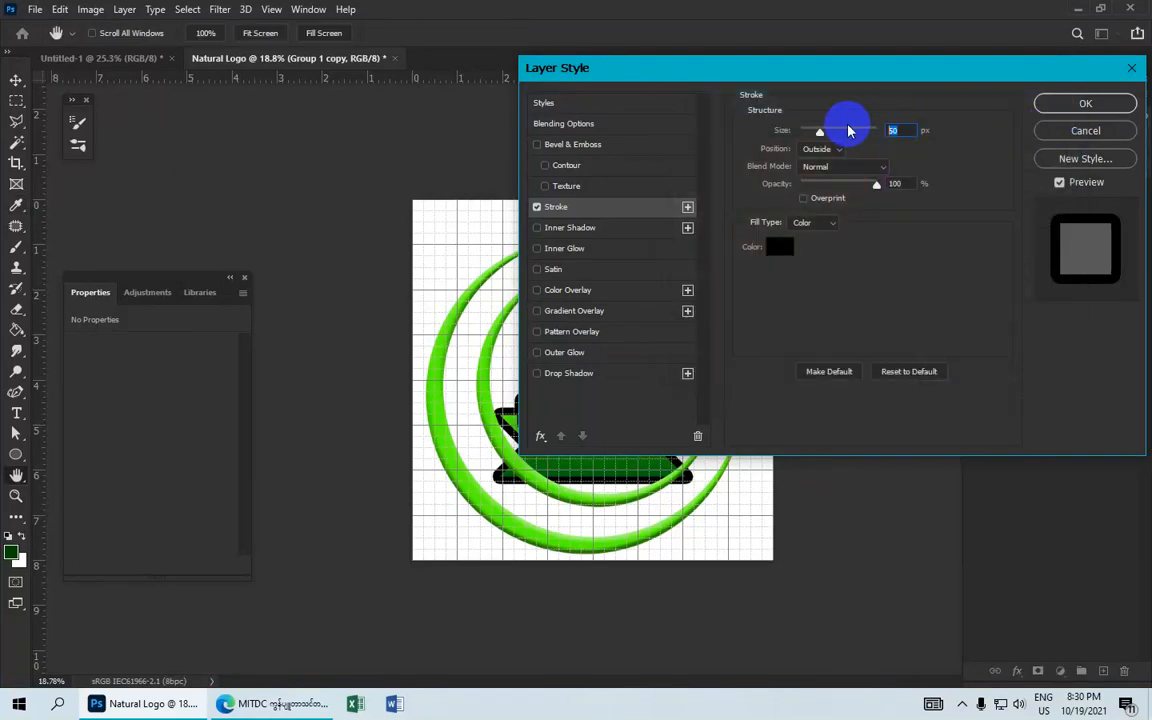
pyautogui.click(1051, 103)
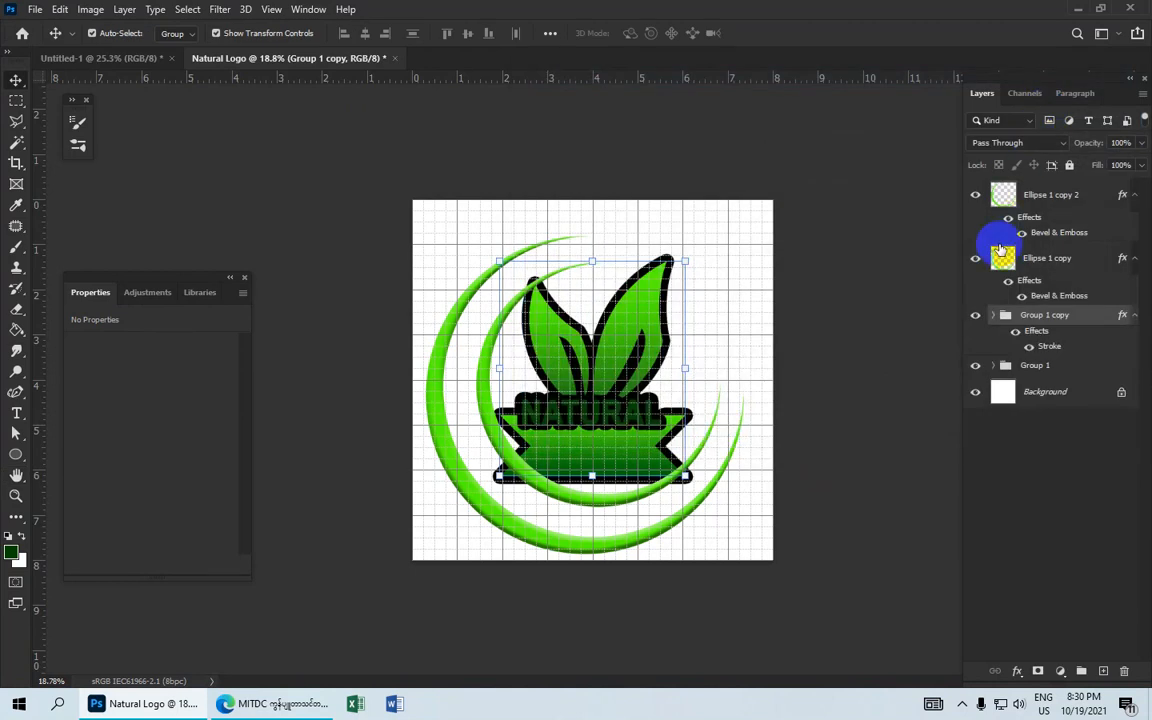
# Convert the stroked group copy to a smart object, load its outline as a selection with the original group hidden, and delete the copy
pyautogui.rightClick(1043, 320)
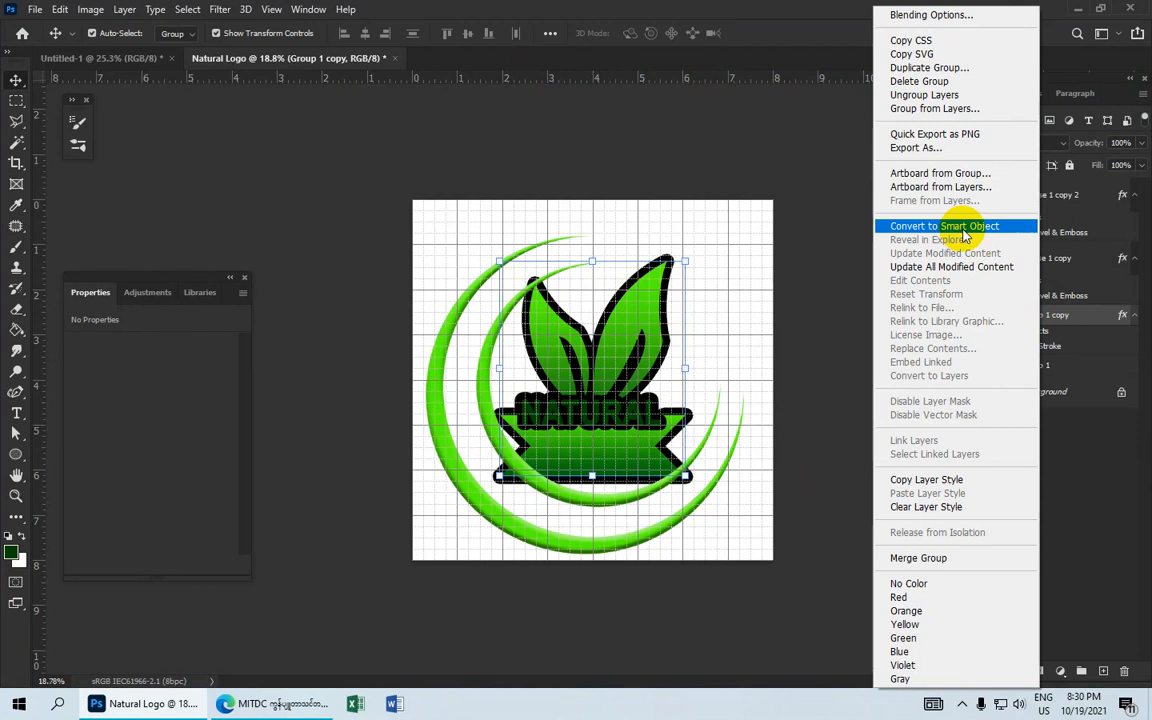
pyautogui.click(965, 234)
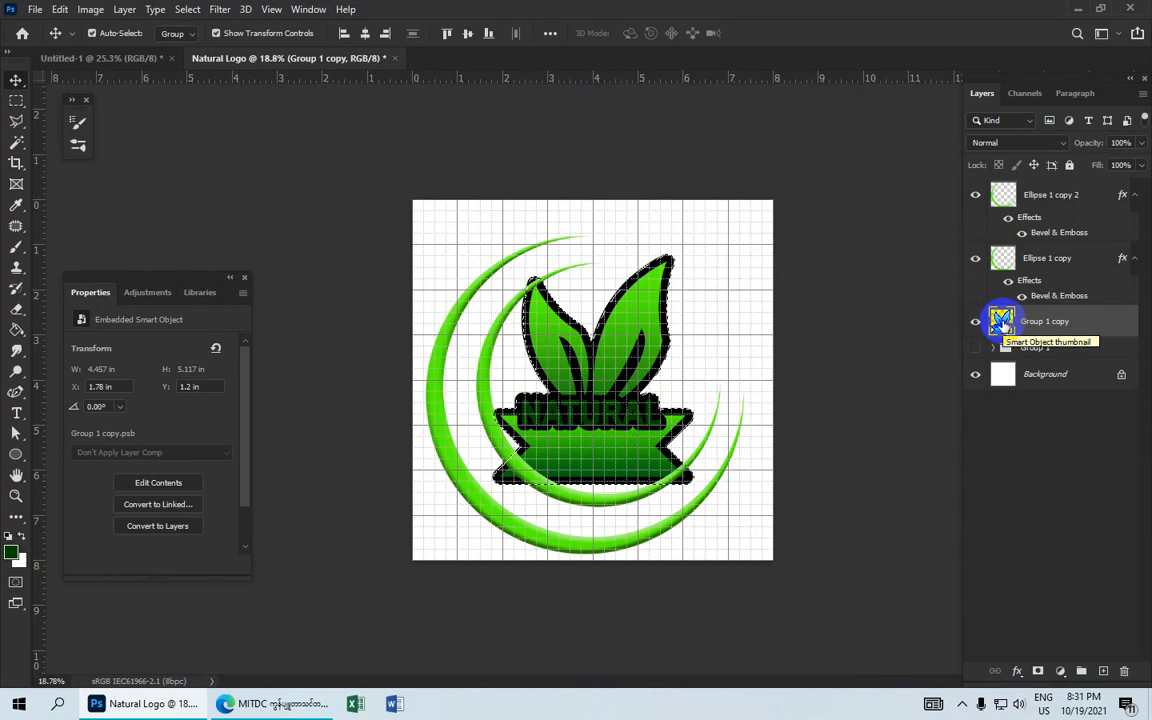
pyautogui.moveTo(1100, 324); pyautogui.dragTo(1121, 676)
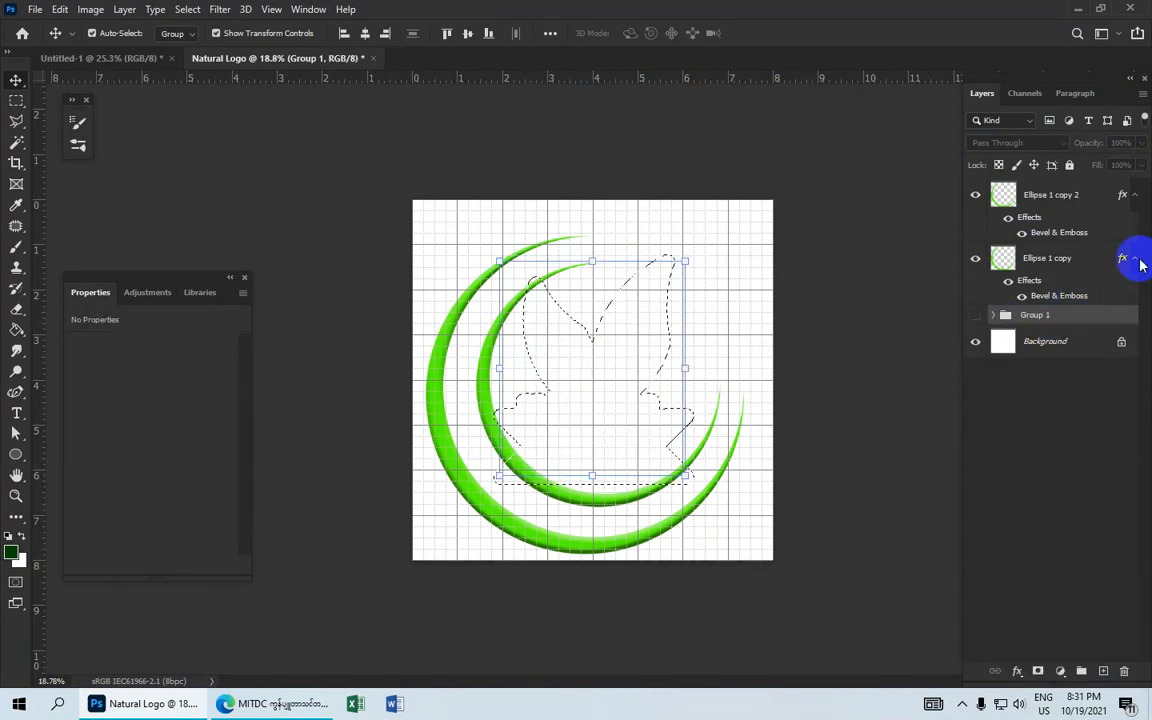
# Cut the selected logo outline out of the inner crescent, drop the selection and show the logo group again
pyautogui.click(1063, 197)
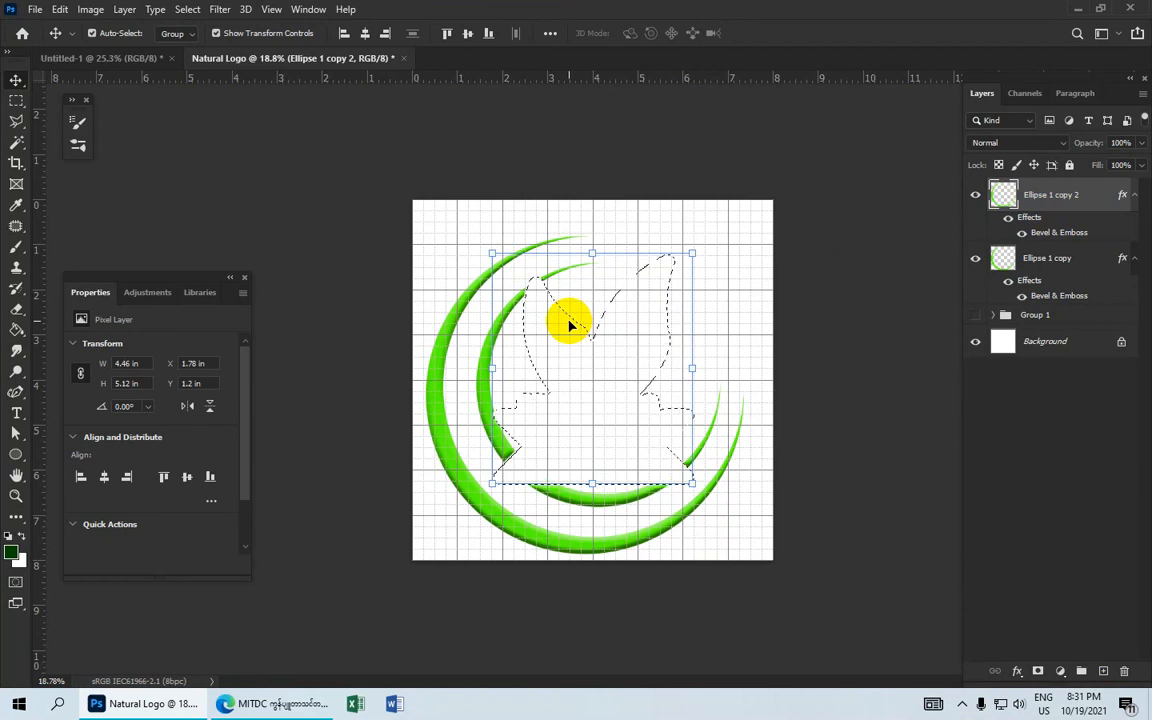
pyautogui.press('ctrl')
pyautogui.hotkey('ctrl', 'x')
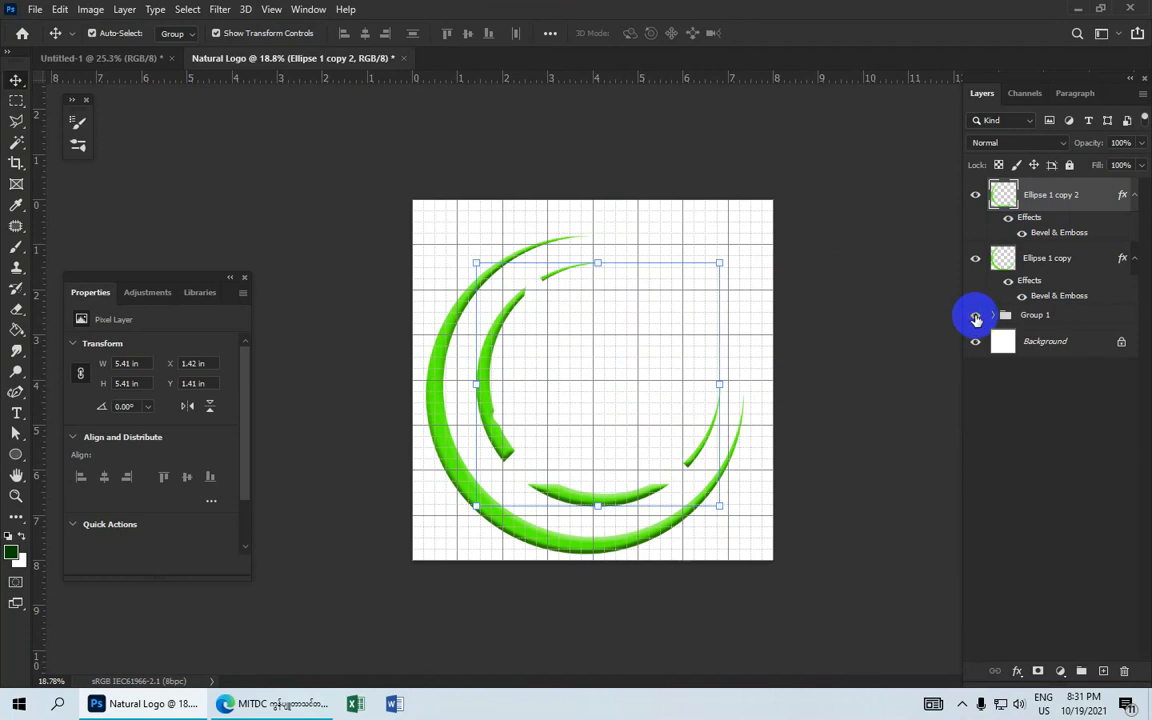
pyautogui.click(976, 316)
pyautogui.click(850, 335)
pyautogui.scroll(-3, 789, 357)
pyautogui.scroll(2, 732, 368)
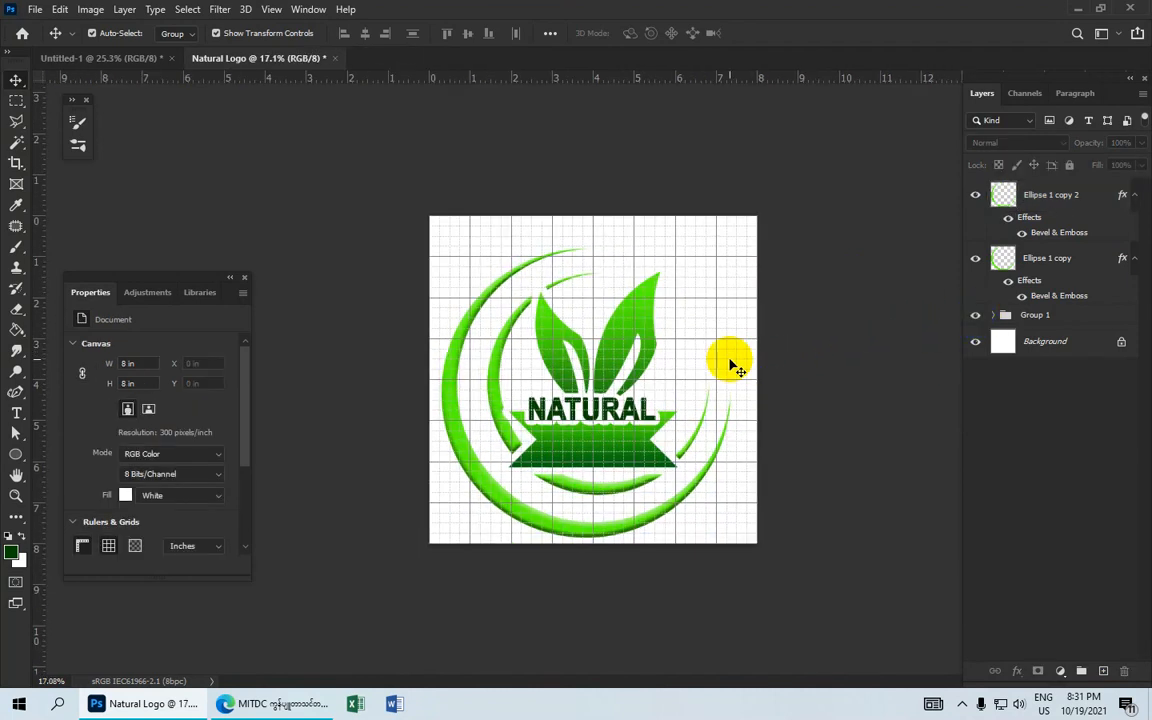
# Group both crescents with the logo group, scale the new group to about 80.9% and place it near the canvas centre
pyautogui.click(998, 202)
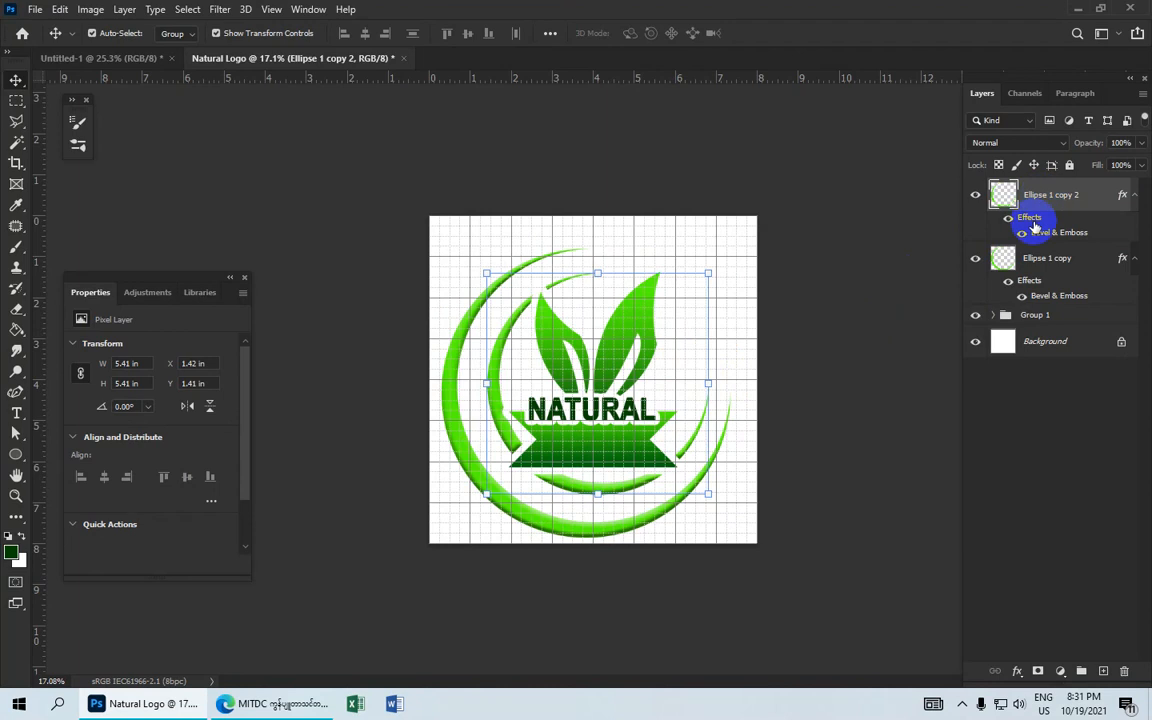
pyautogui.keyDown('shift'); pyautogui.click(1050, 316); pyautogui.keyUp('shift')
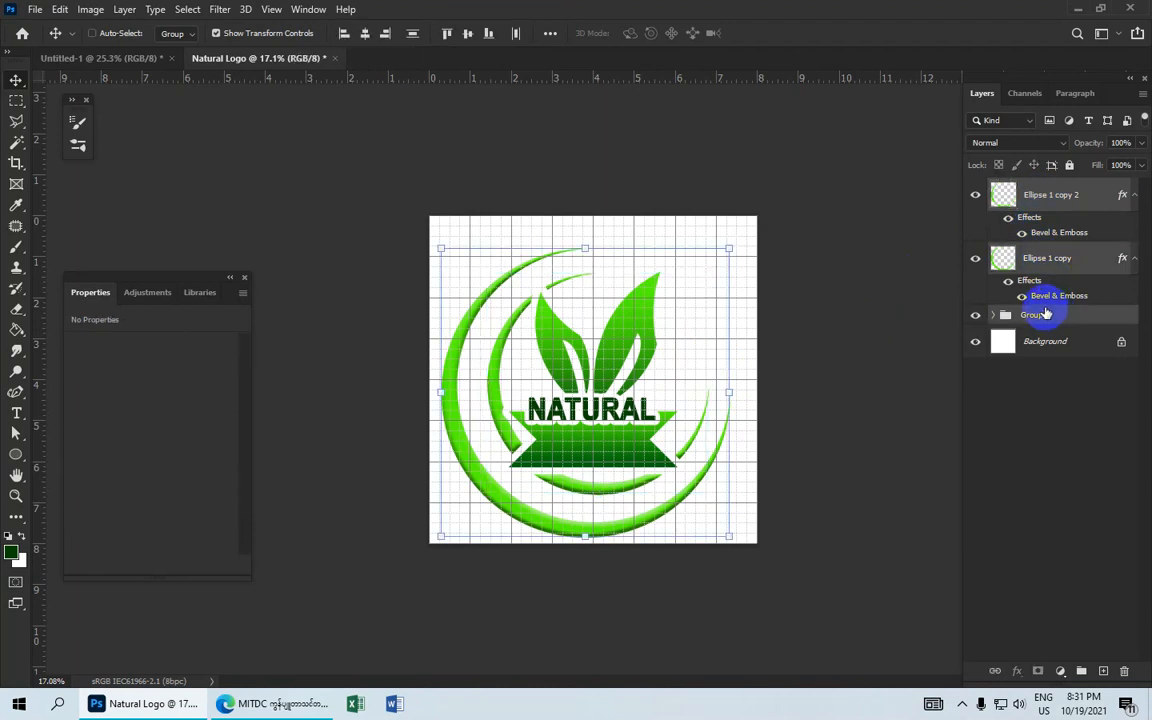
pyautogui.hotkey('ctrl', 'g')
pyautogui.moveTo(638, 440); pyautogui.dragTo(645, 420)
pyautogui.moveTo(447, 225); pyautogui.dragTo(487, 300)
pyautogui.moveTo(622, 420); pyautogui.dragTo(594, 395)
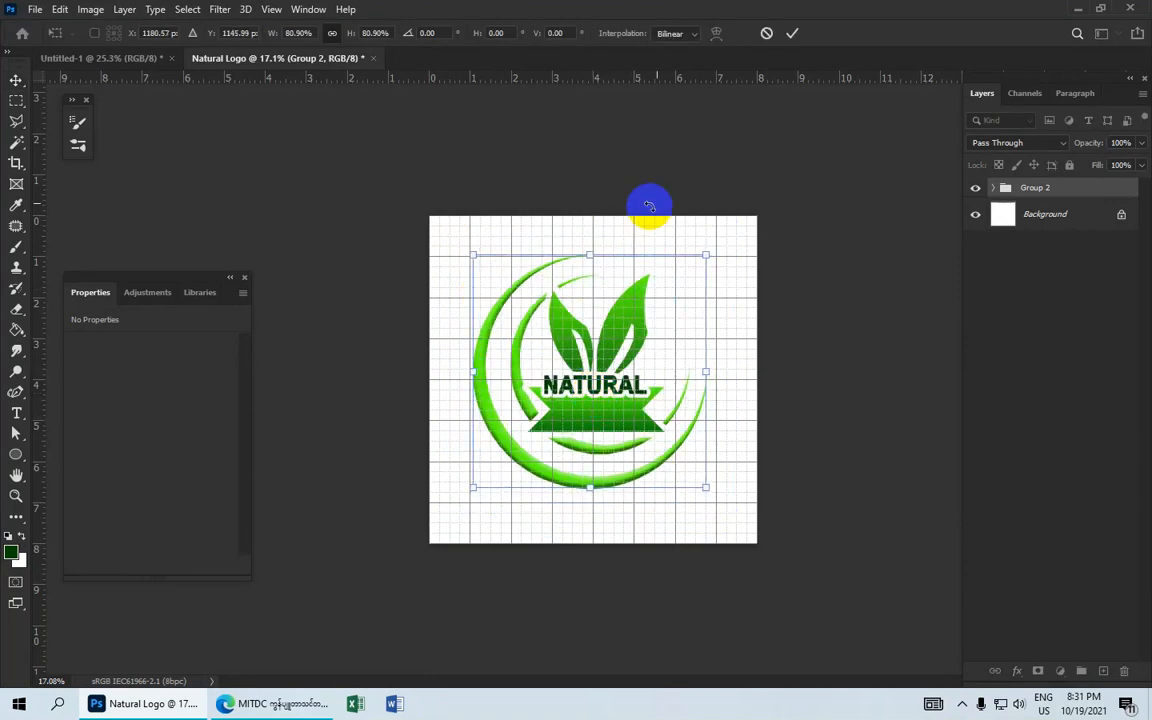
pyautogui.click(790, 37)
# Hide the grid and shift the complete logo group slightly to the left on the canvas
pyautogui.scroll(3, 632, 108)
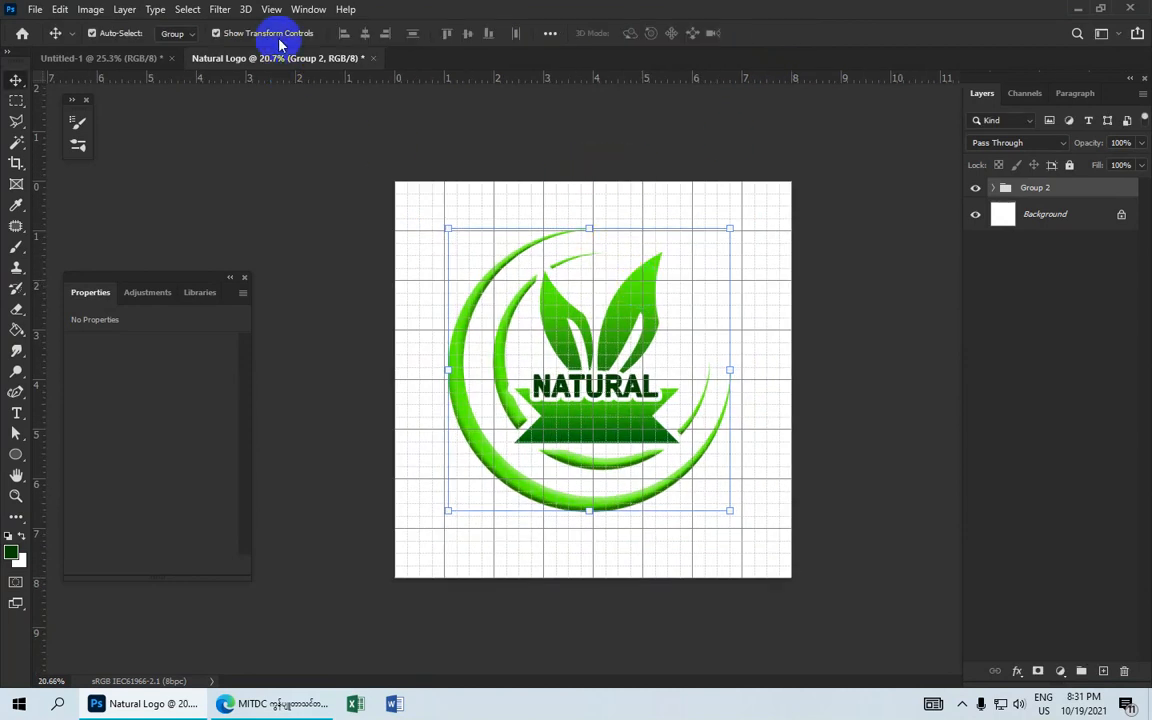
pyautogui.click(272, 10)
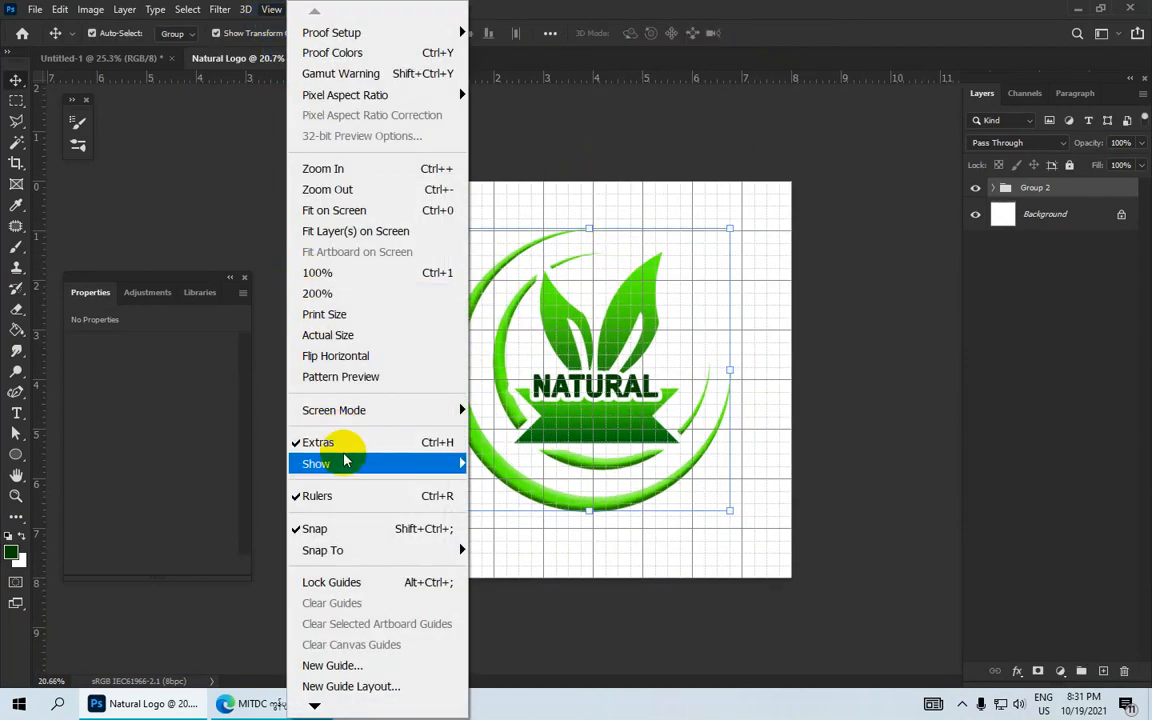
pyautogui.moveTo(314, 465)
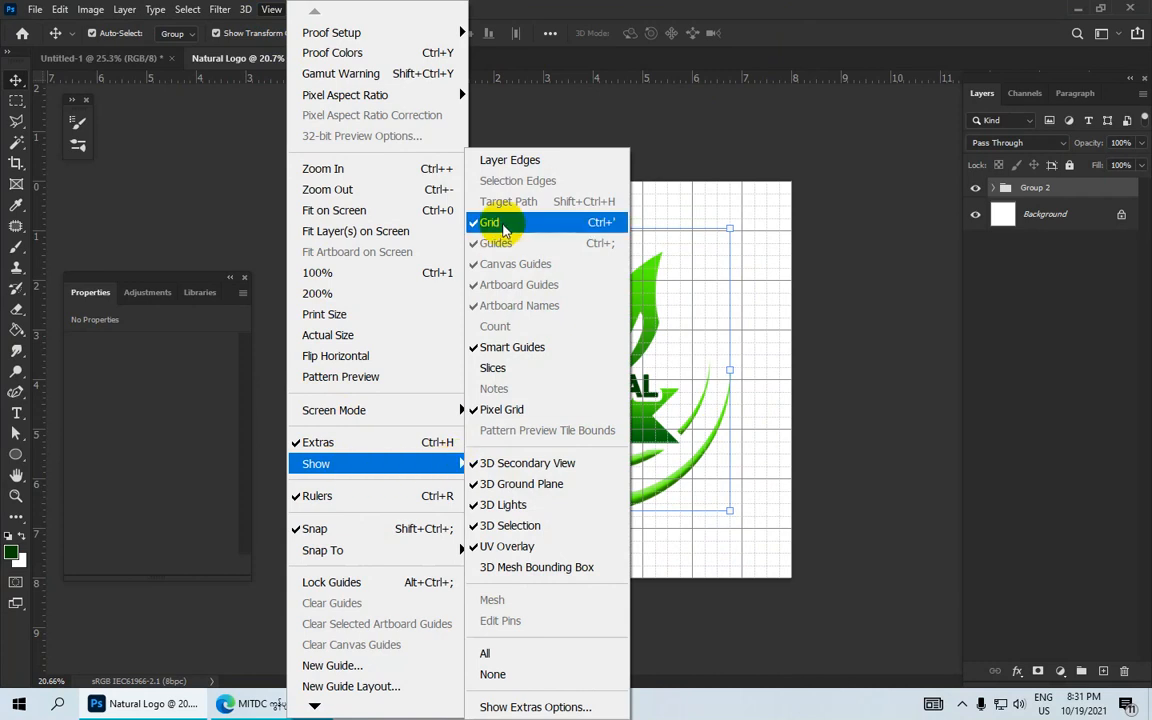
pyautogui.click(507, 224)
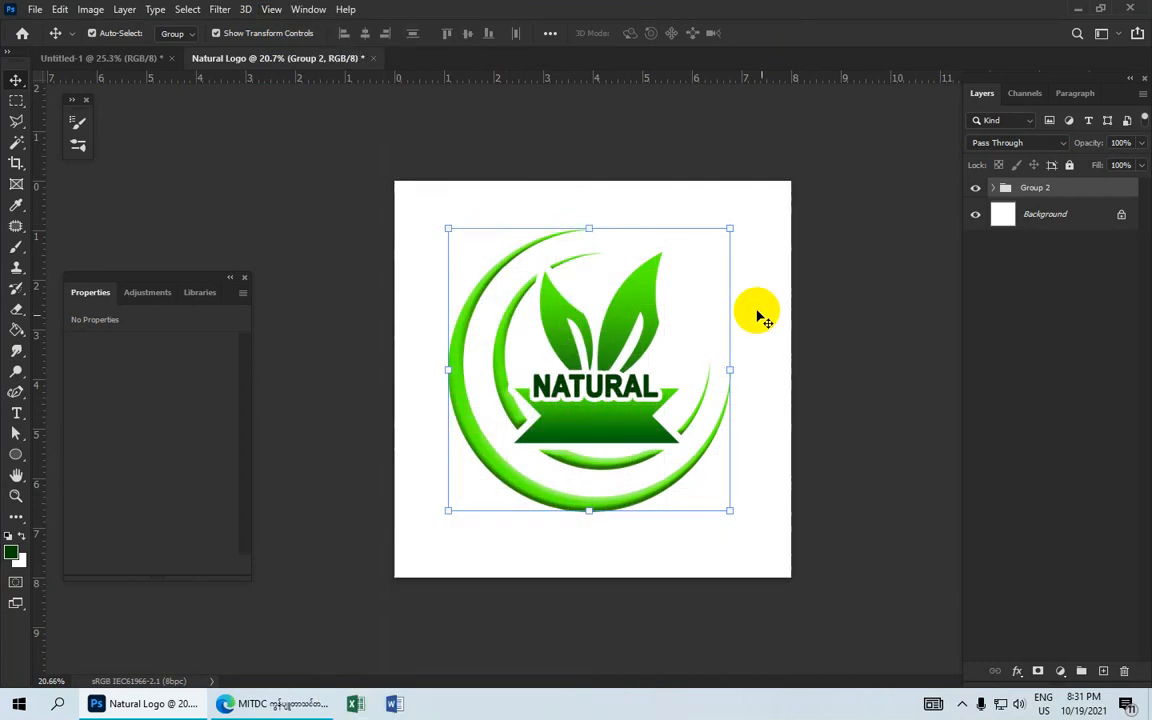
pyautogui.click(649, 417)
pyautogui.moveTo(649, 417); pyautogui.dragTo(645, 420)
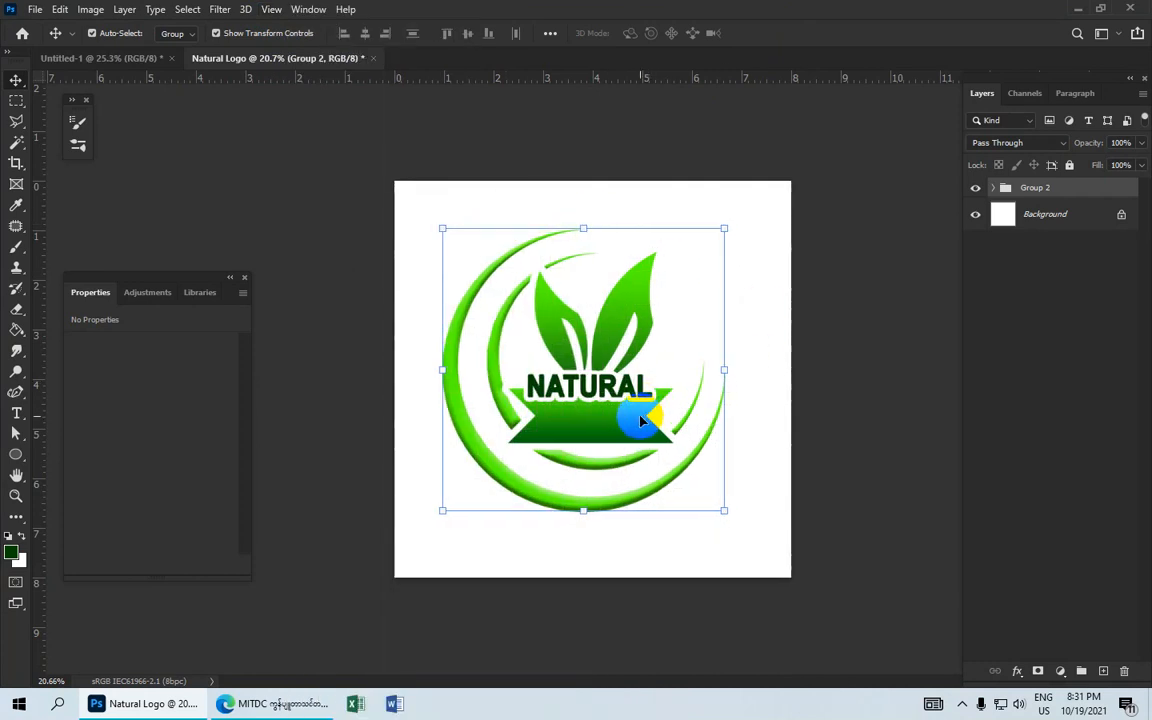
# Add a Gradient fill layer above the logo group and set its starting colour stop to near-black (0f0f0f)
pyautogui.click(1061, 671)
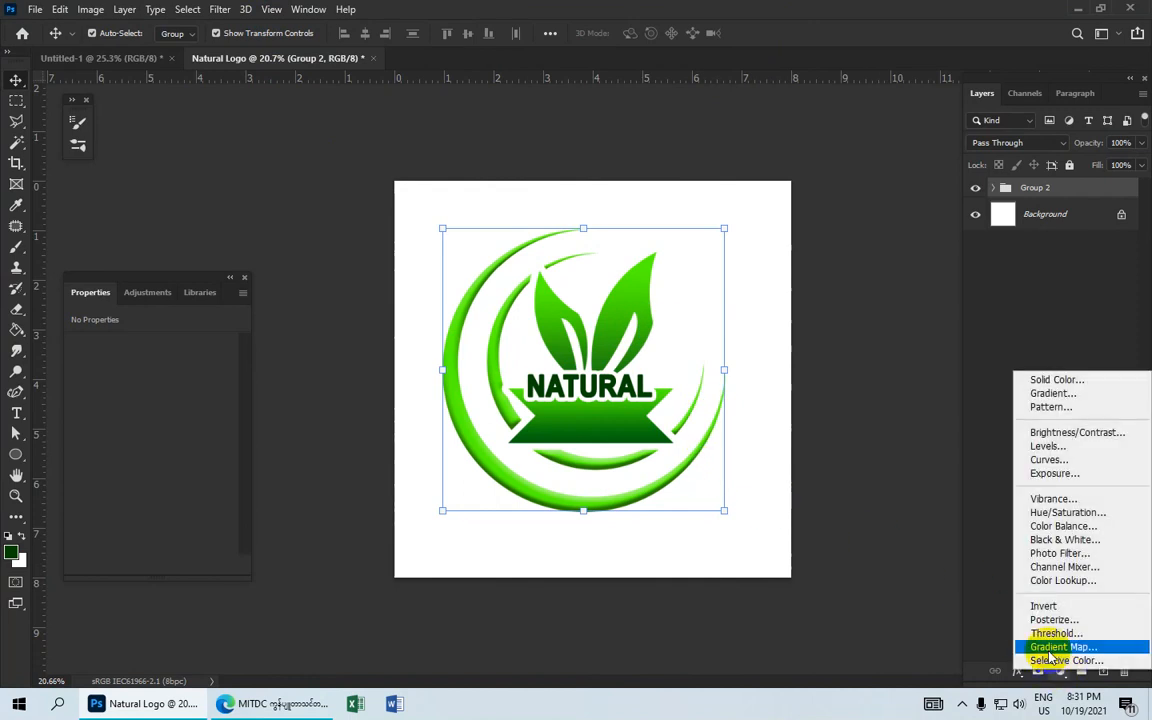
pyautogui.click(1050, 401)
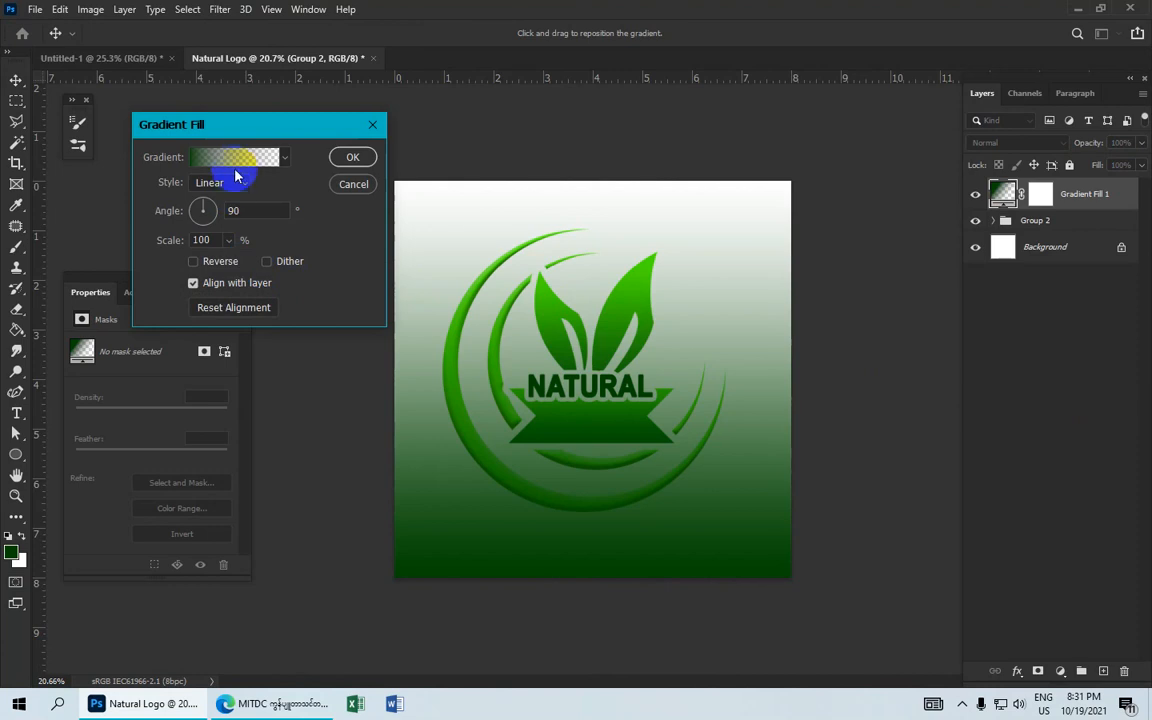
pyautogui.click(236, 166)
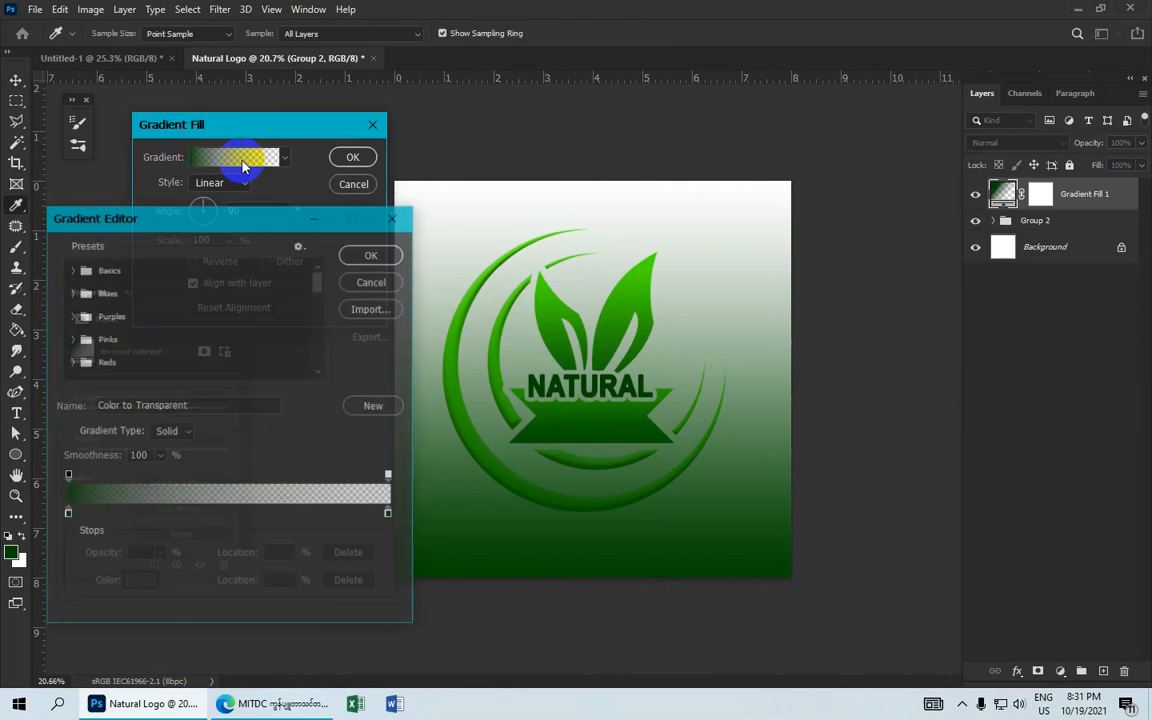
pyautogui.click(67, 517)
pyautogui.click(136, 580)
pyautogui.click(676, 319)
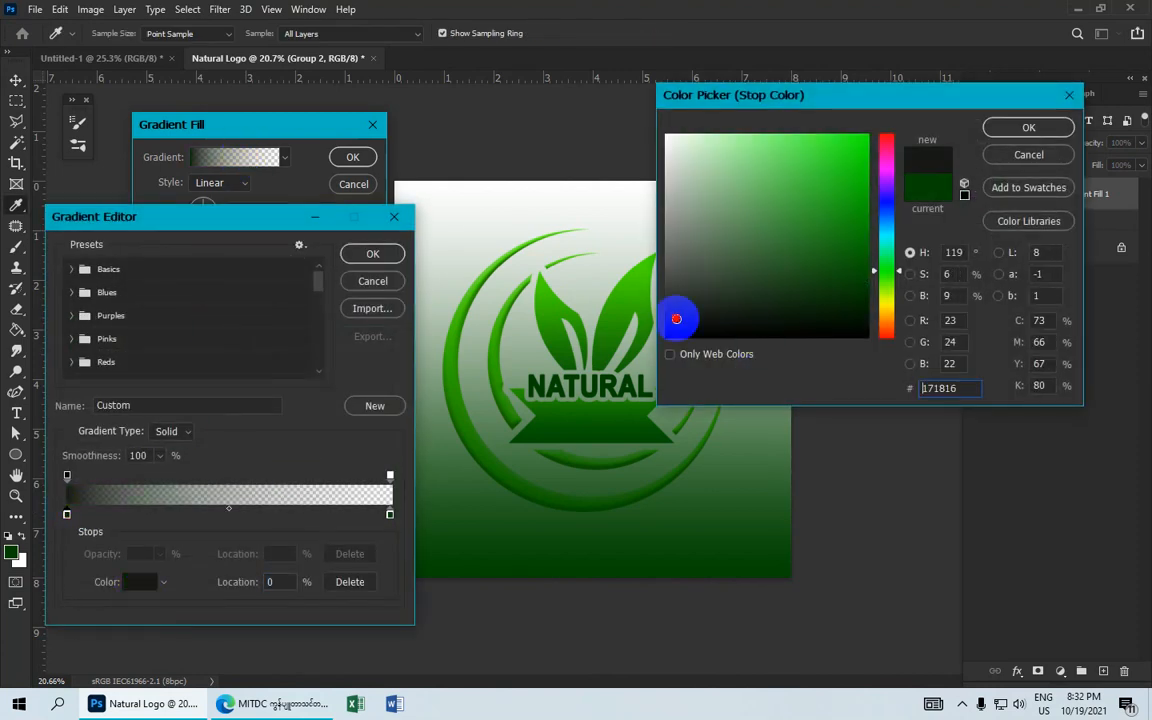
pyautogui.moveTo(676, 319); pyautogui.dragTo(656, 321)
pyautogui.press('Return')
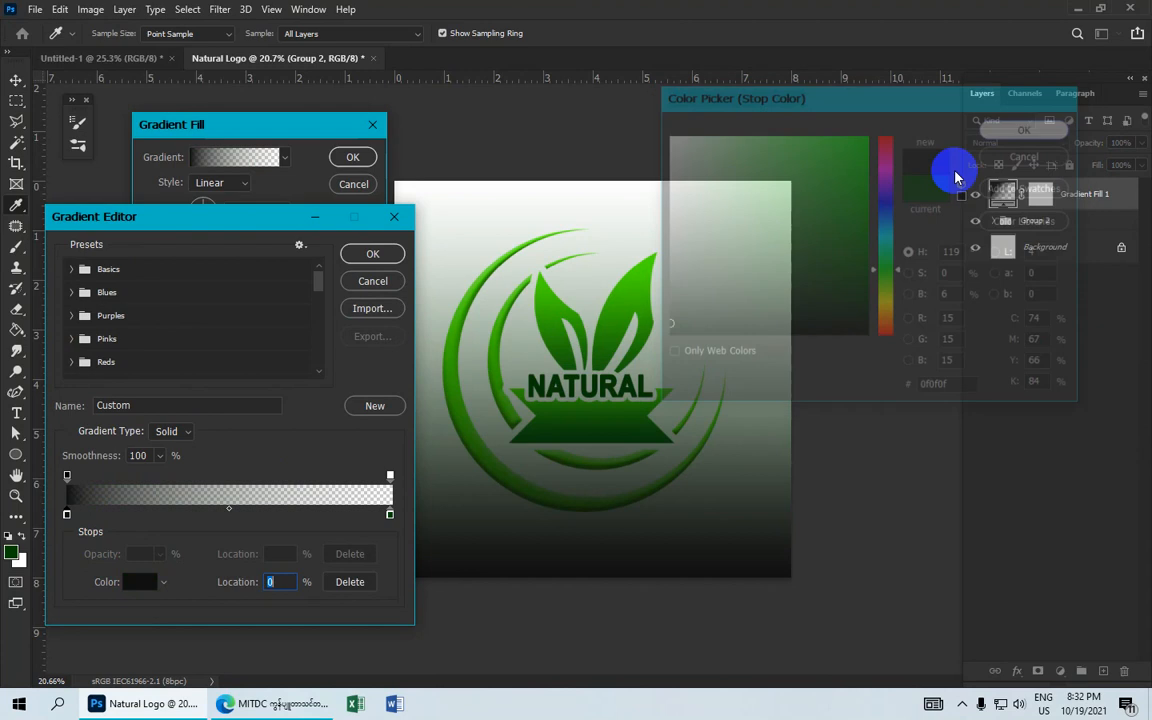
# Set the gradient's end colour stop to white (ffffff), accept the edited gradient and use the Linear style
pyautogui.click(390, 515)
pyautogui.click(125, 584)
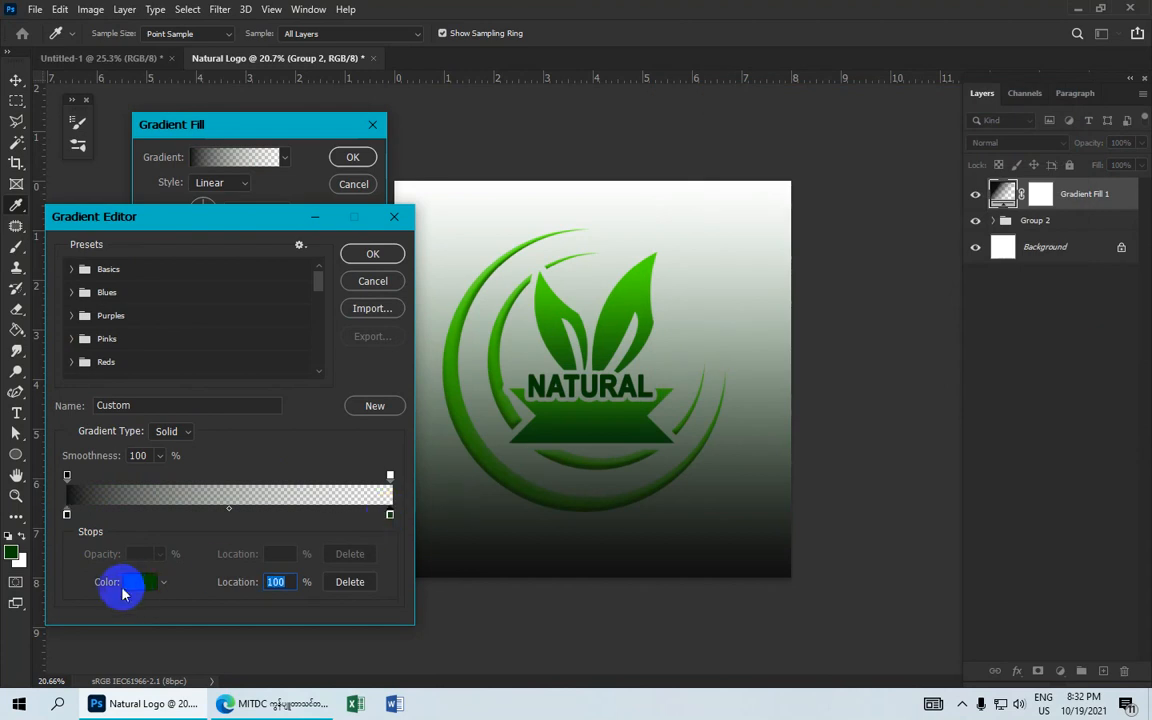
pyautogui.click(695, 184)
pyautogui.moveTo(695, 184); pyautogui.dragTo(610, 115)
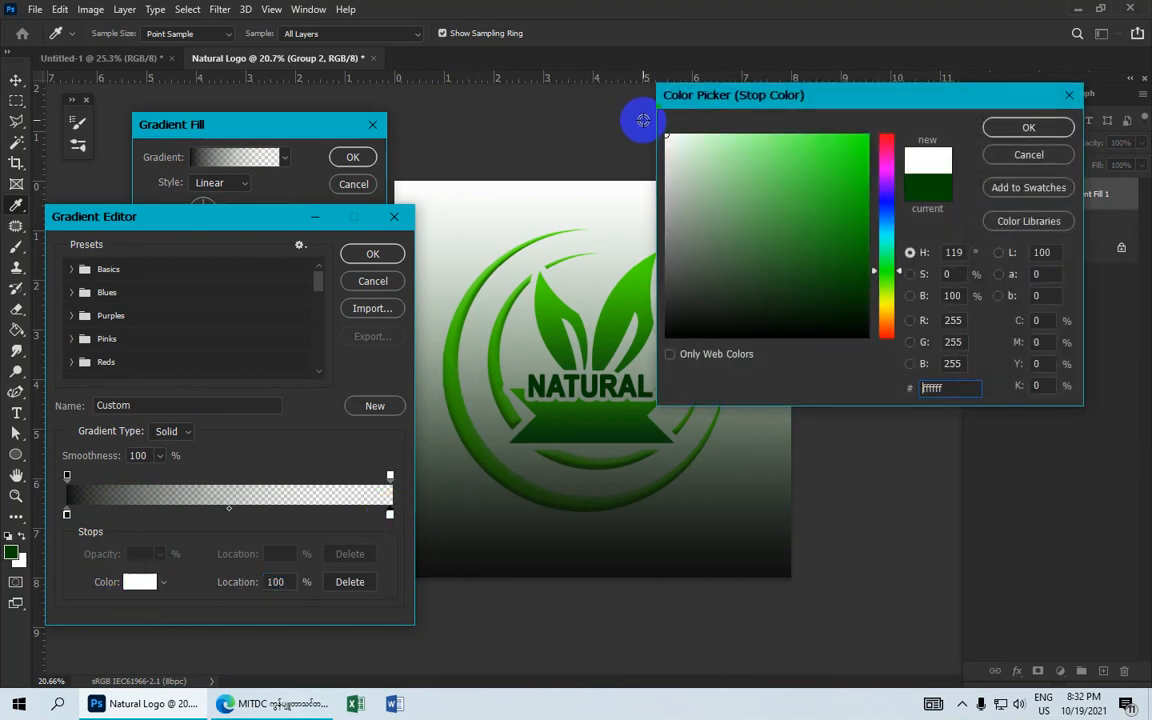
pyautogui.click(1024, 133)
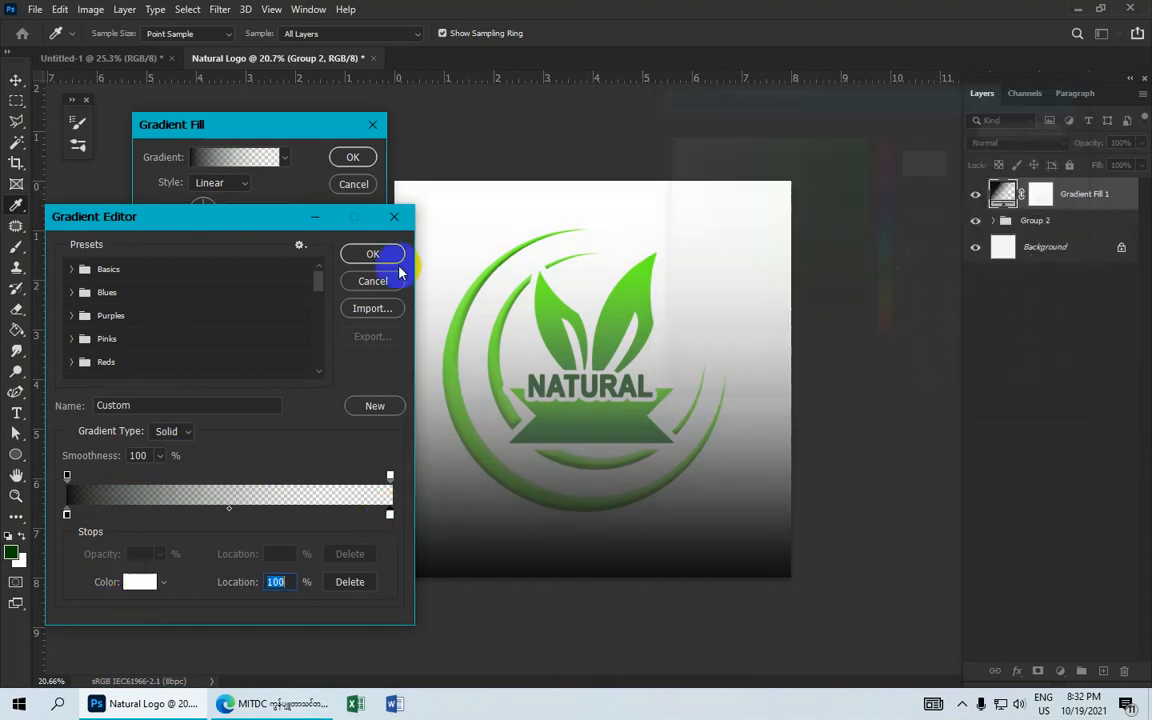
pyautogui.click(375, 253)
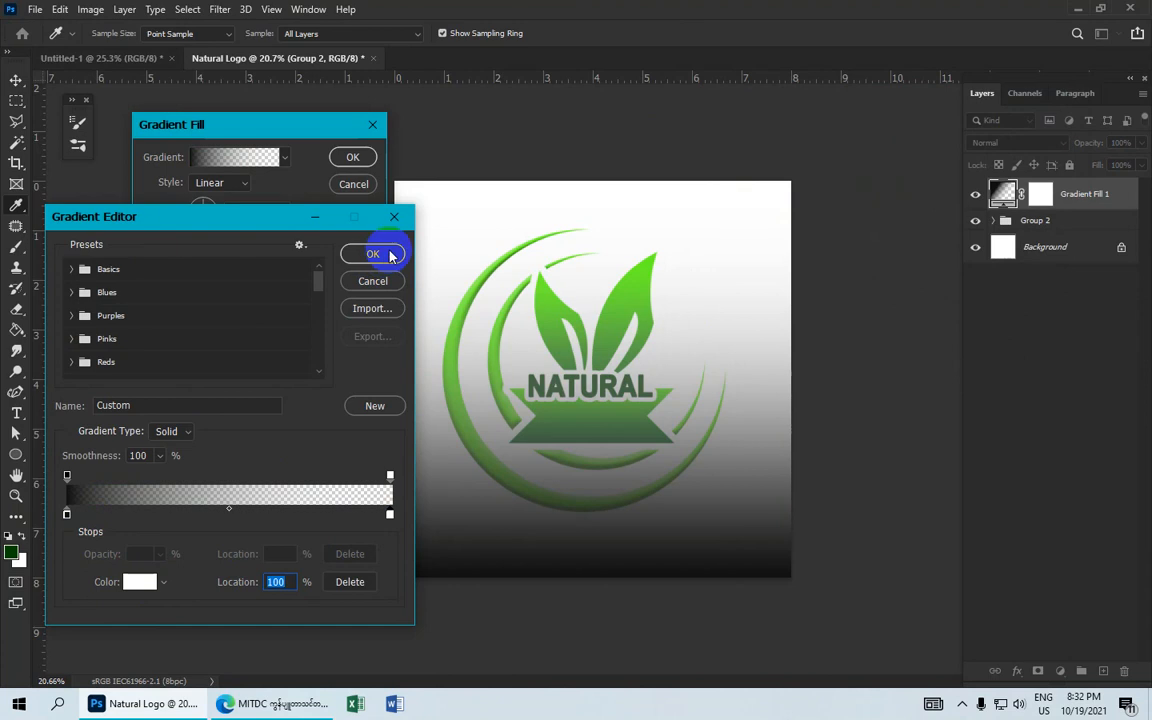
pyautogui.click(241, 186)
pyautogui.click(236, 200)
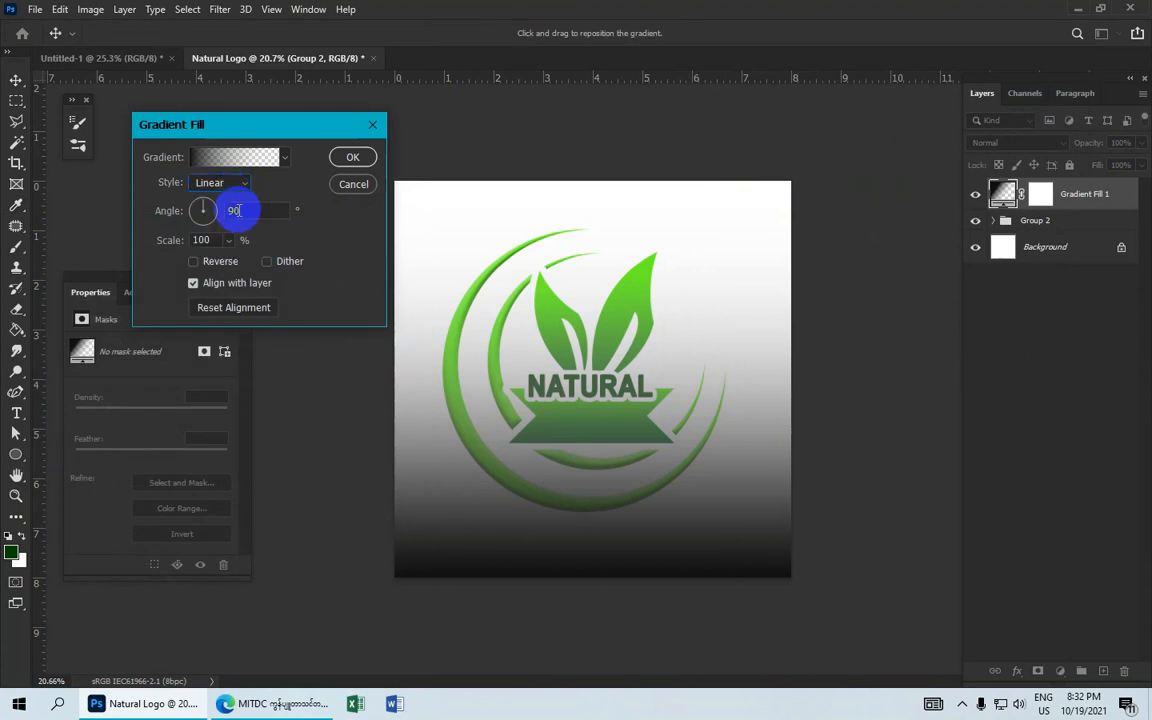
# Set the gradient fill's scale to 122%, accept it and move the gradient layer below the logo group
pyautogui.click(228, 240)
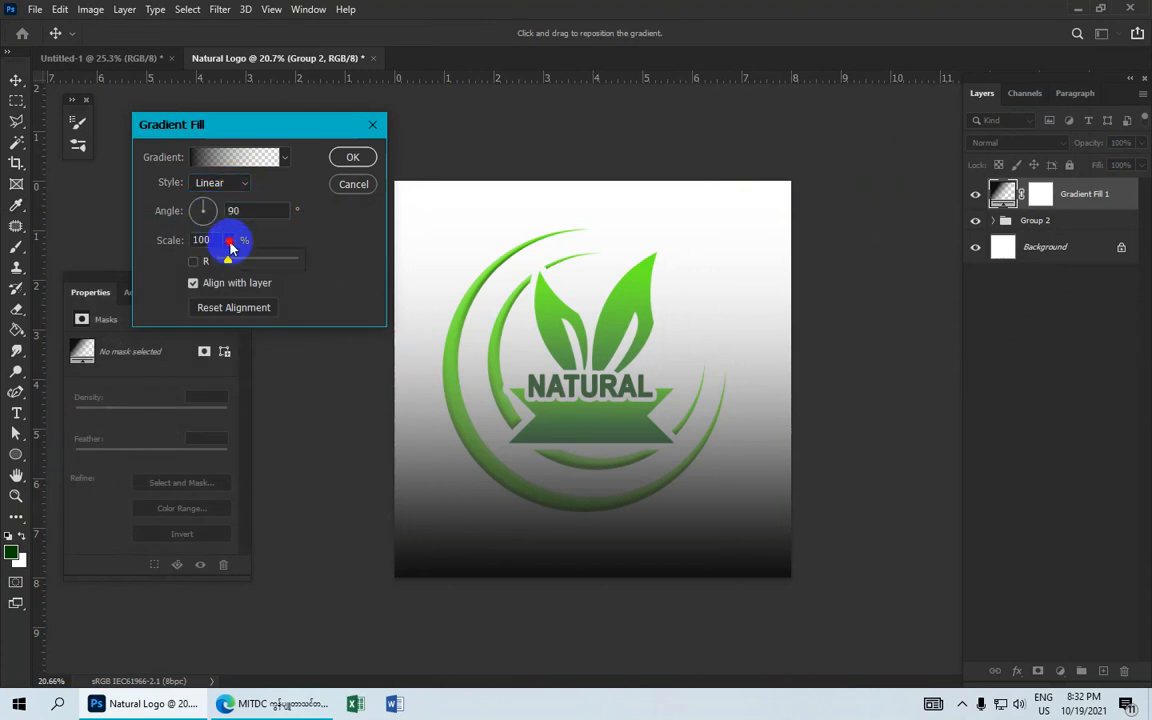
pyautogui.moveTo(228, 265); pyautogui.dragTo(233, 265)
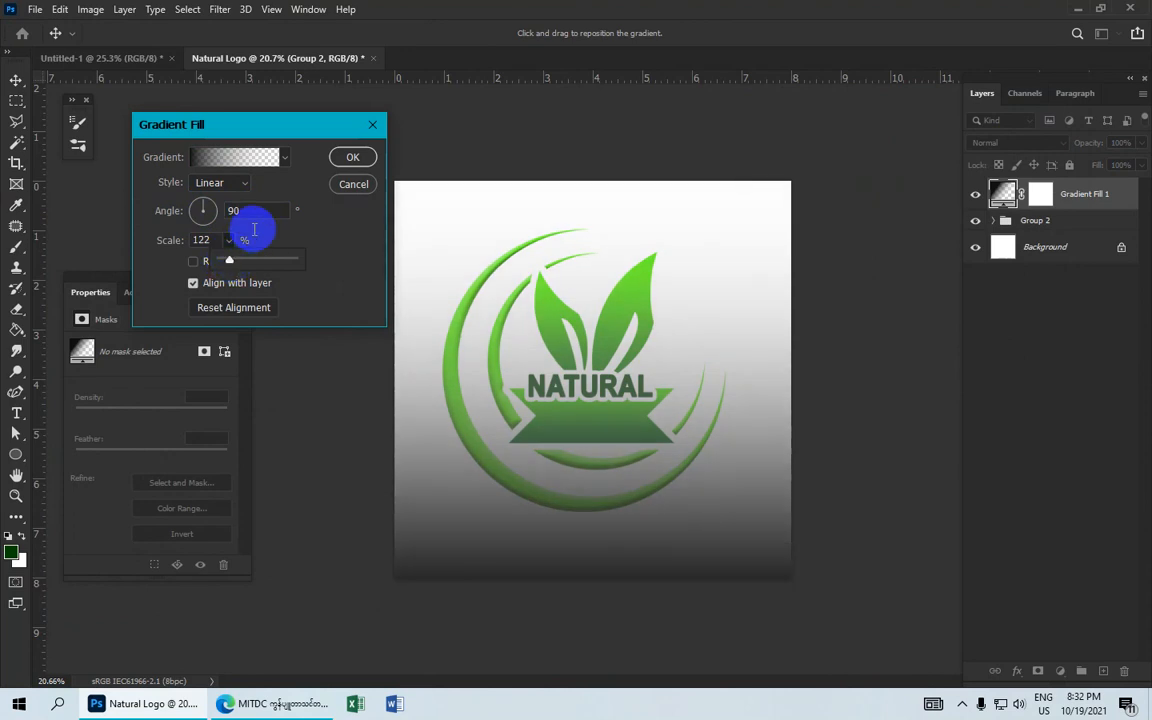
pyautogui.click(352, 157)
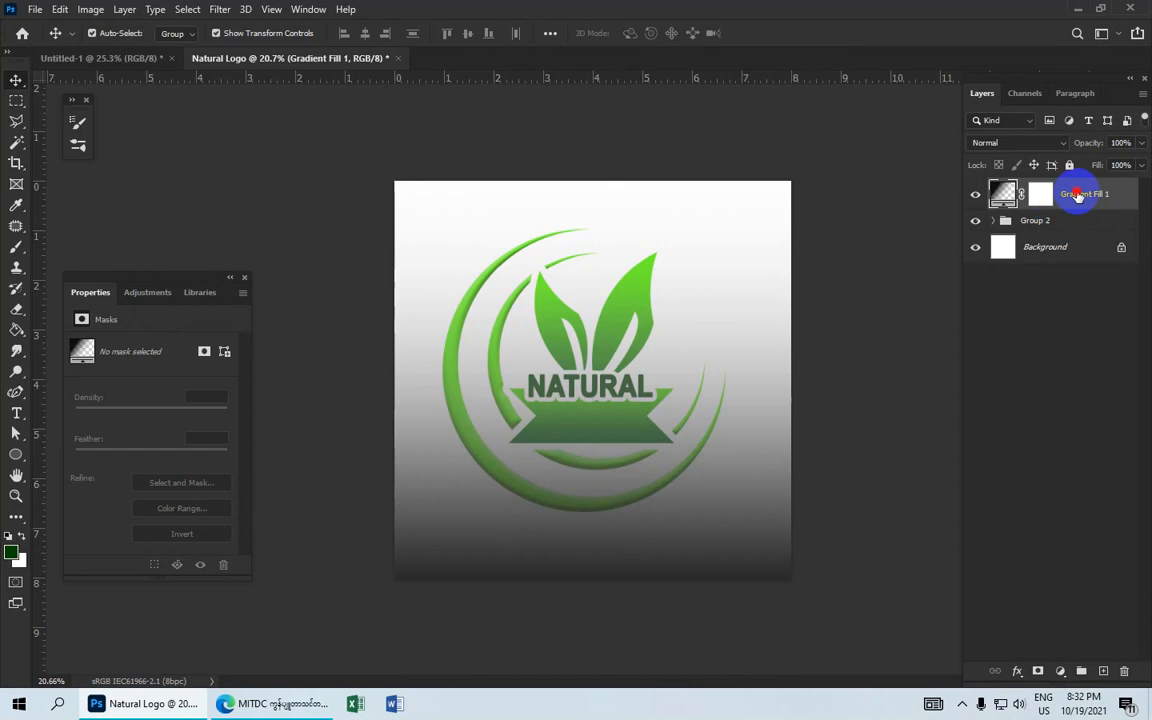
pyautogui.moveTo(1077, 195); pyautogui.dragTo(1070, 239)
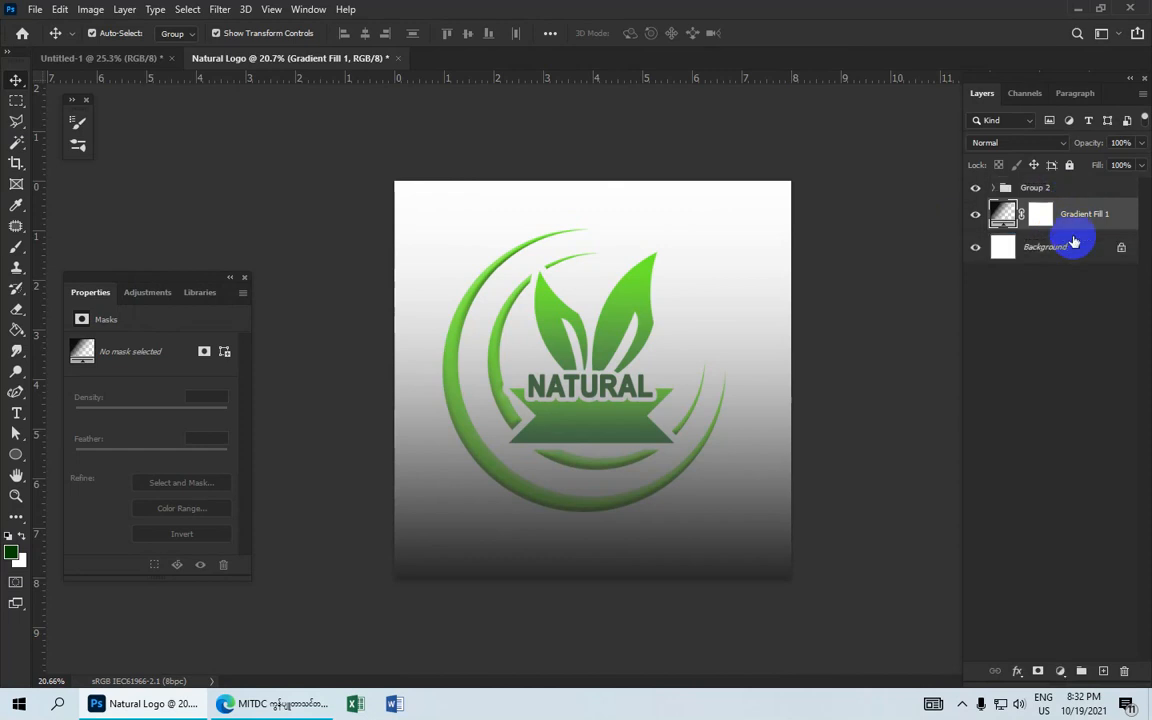
pyautogui.click(855, 316)
# Shift the logo group slightly down and to the right on the canvas
pyautogui.hotkey('ctrl', '+')
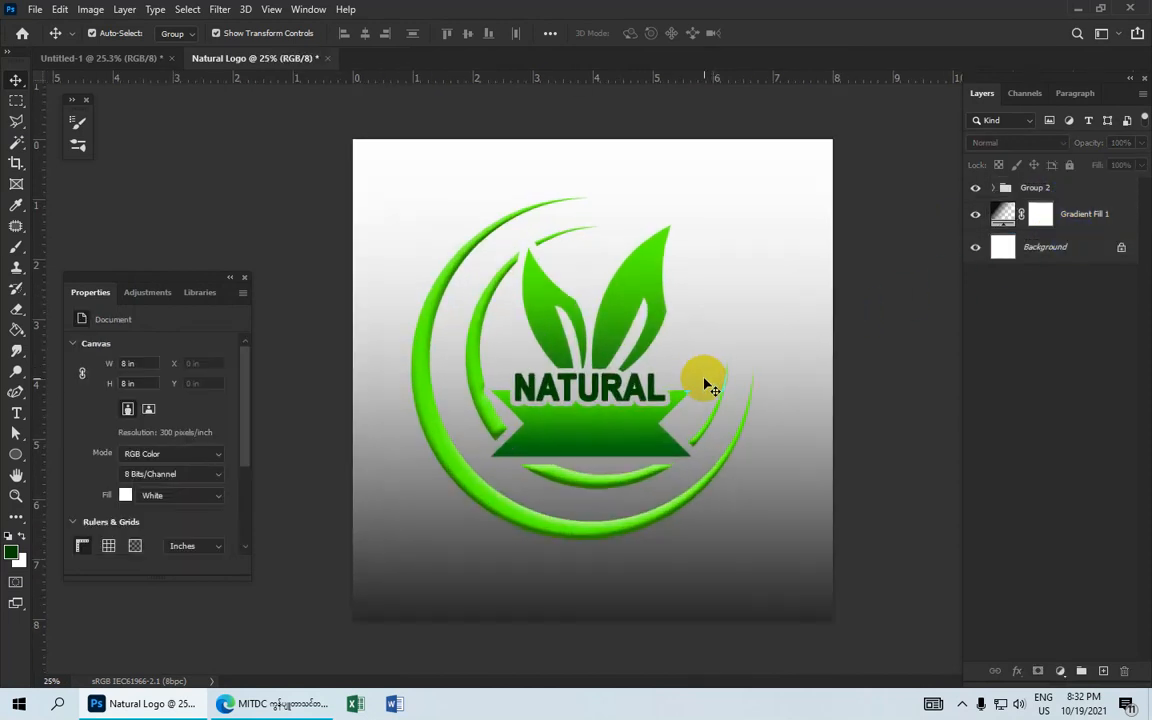
pyautogui.scroll(-3, 704, 379)
pyautogui.moveTo(635, 415); pyautogui.dragTo(638, 430)
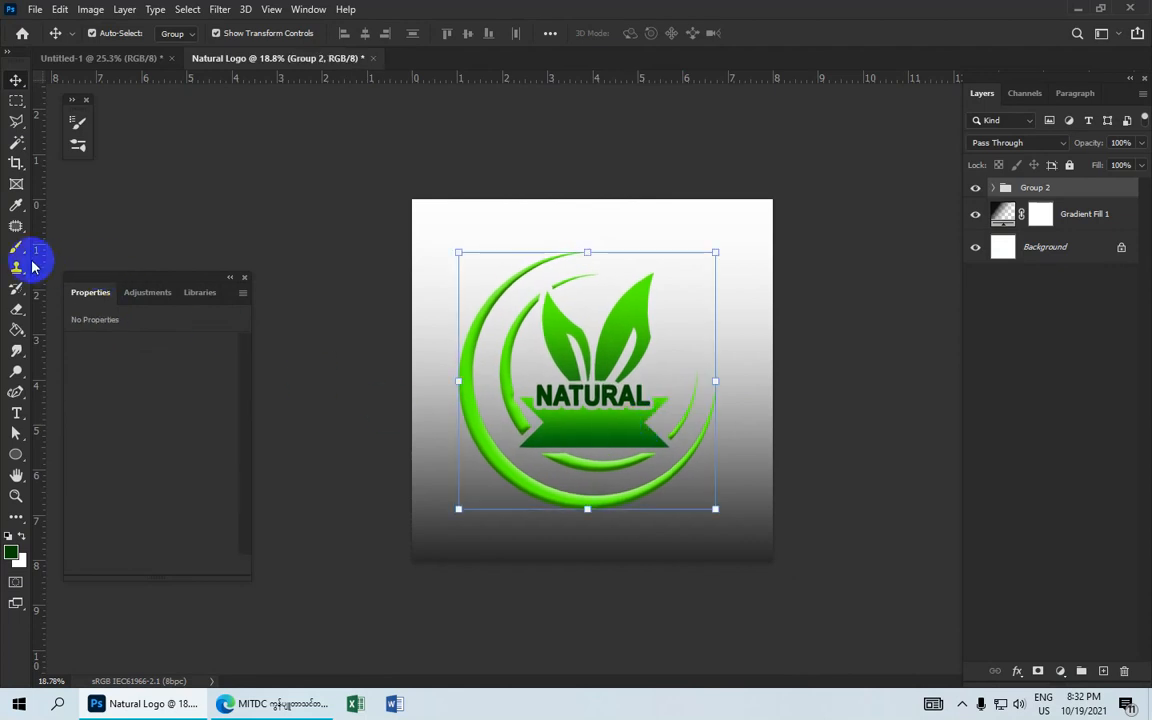
# Add the horizontal text GETLINE HERE in 30 pt Arial Bold over the green banner
pyautogui.click(16, 414)
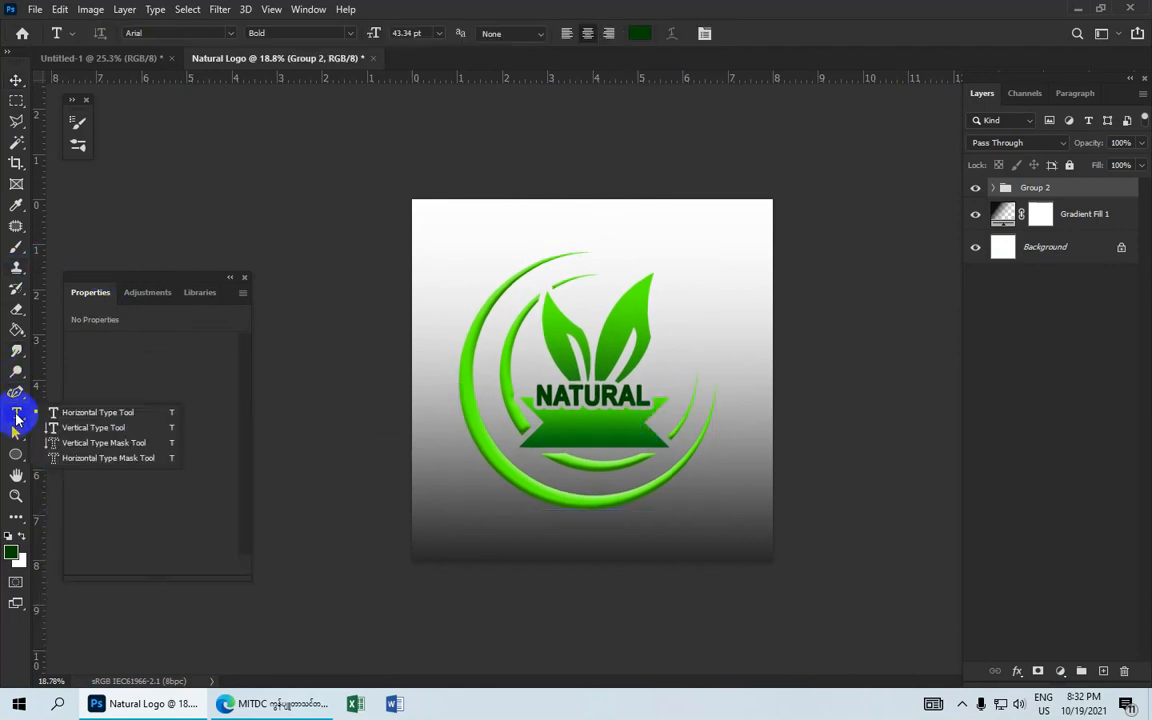
pyautogui.click(120, 413)
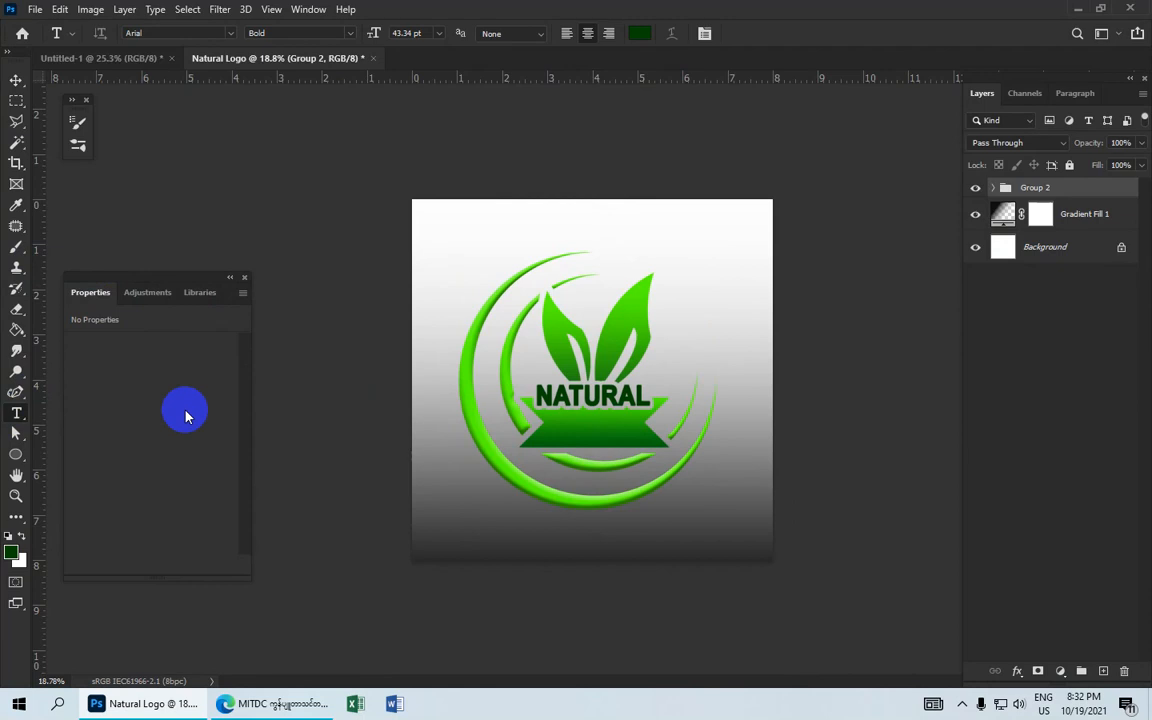
pyautogui.click(438, 34)
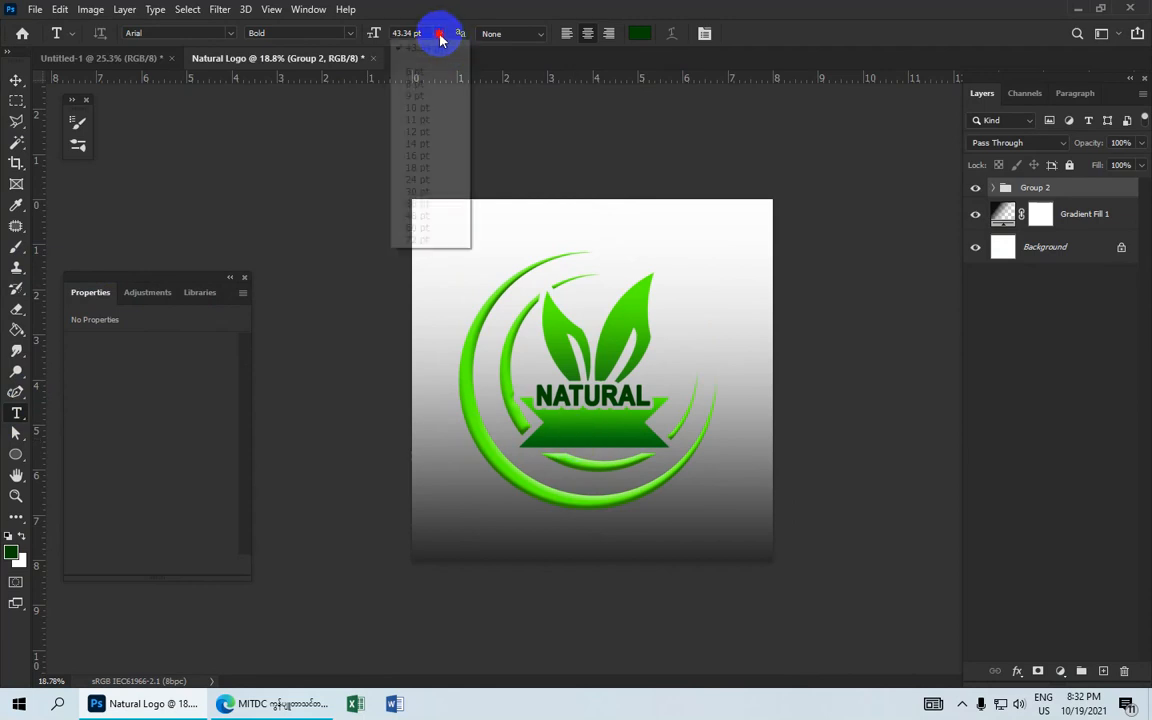
pyautogui.click(428, 194)
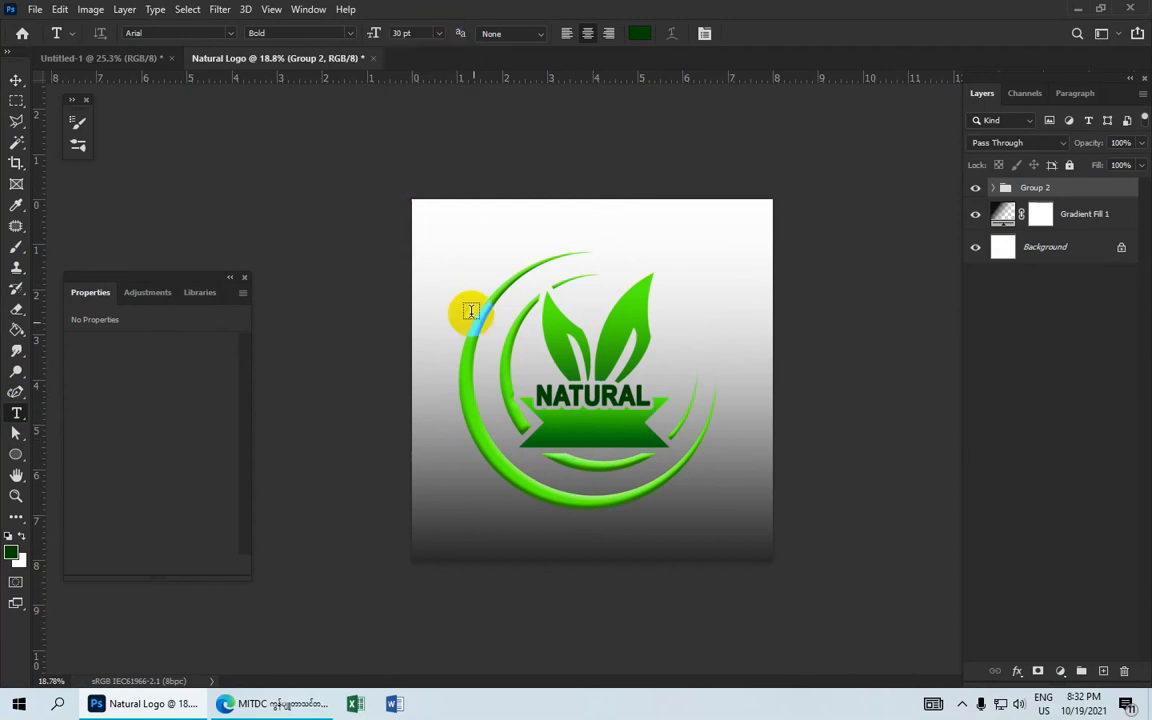
pyautogui.click(562, 427)
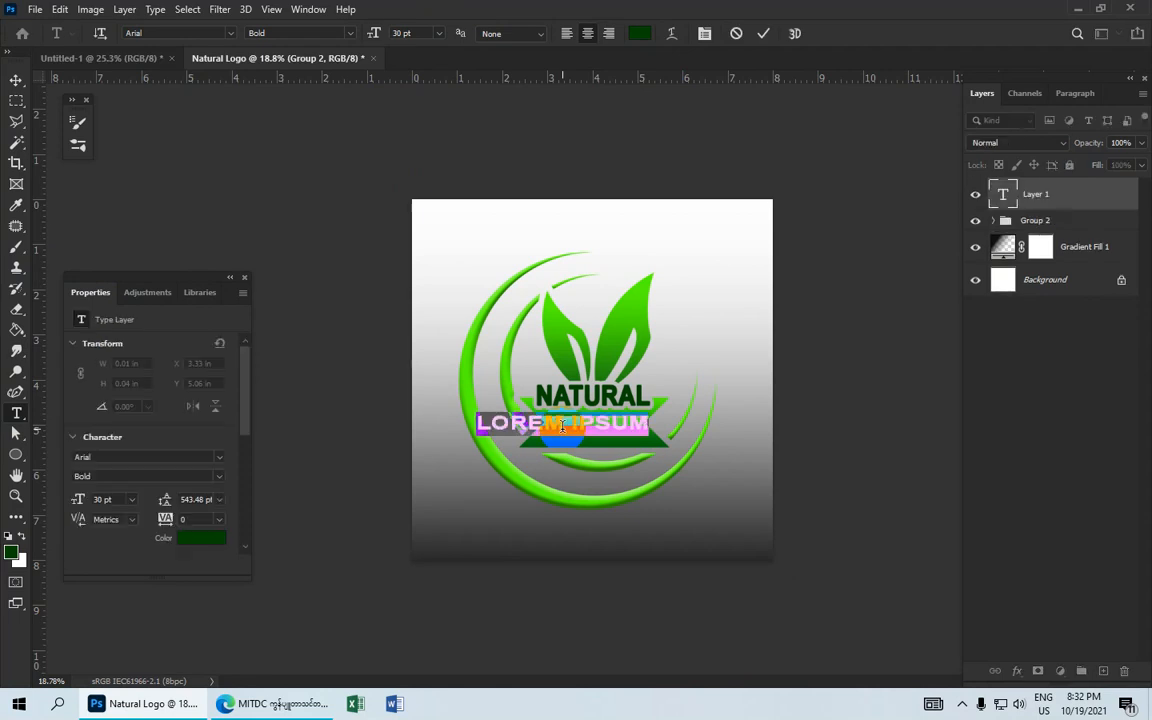
pyautogui.write('GET')
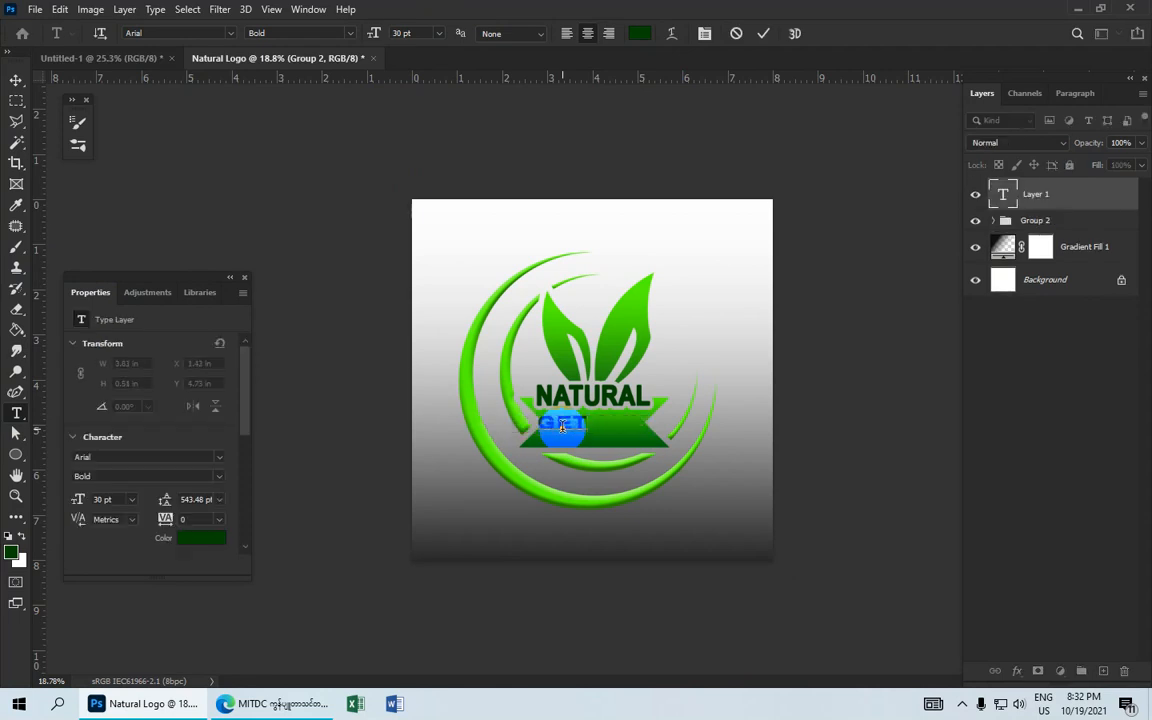
pyautogui.write('LINEVHERE')
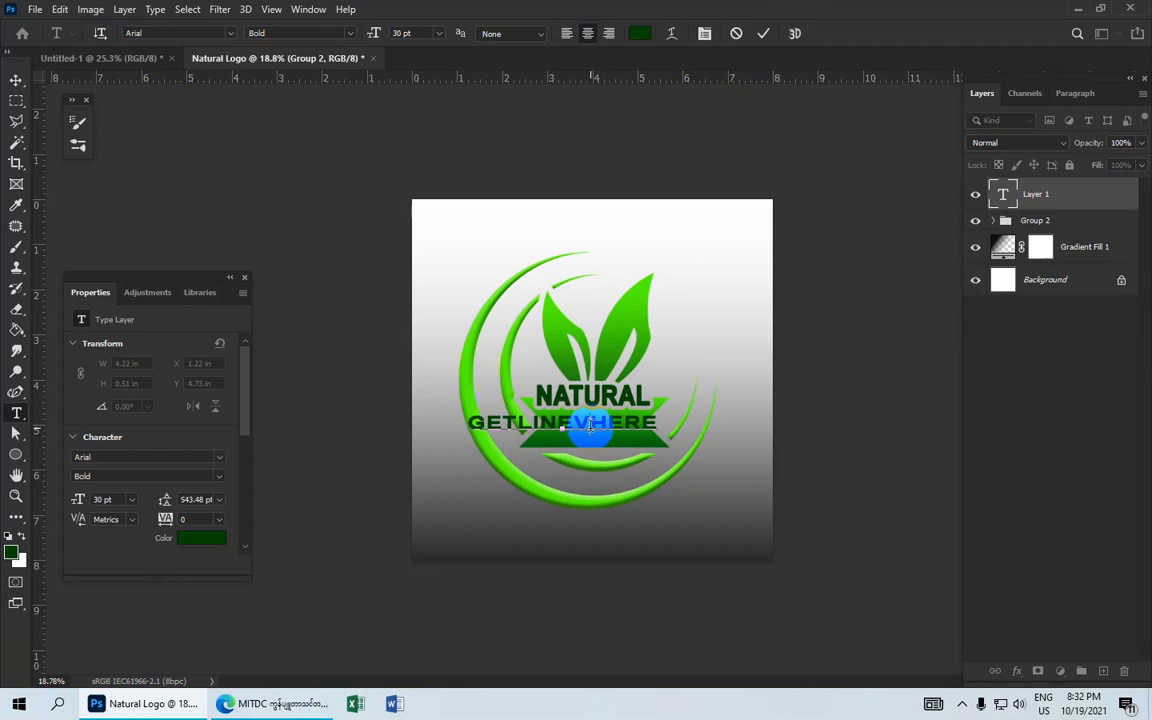
pyautogui.press('BackSpace')
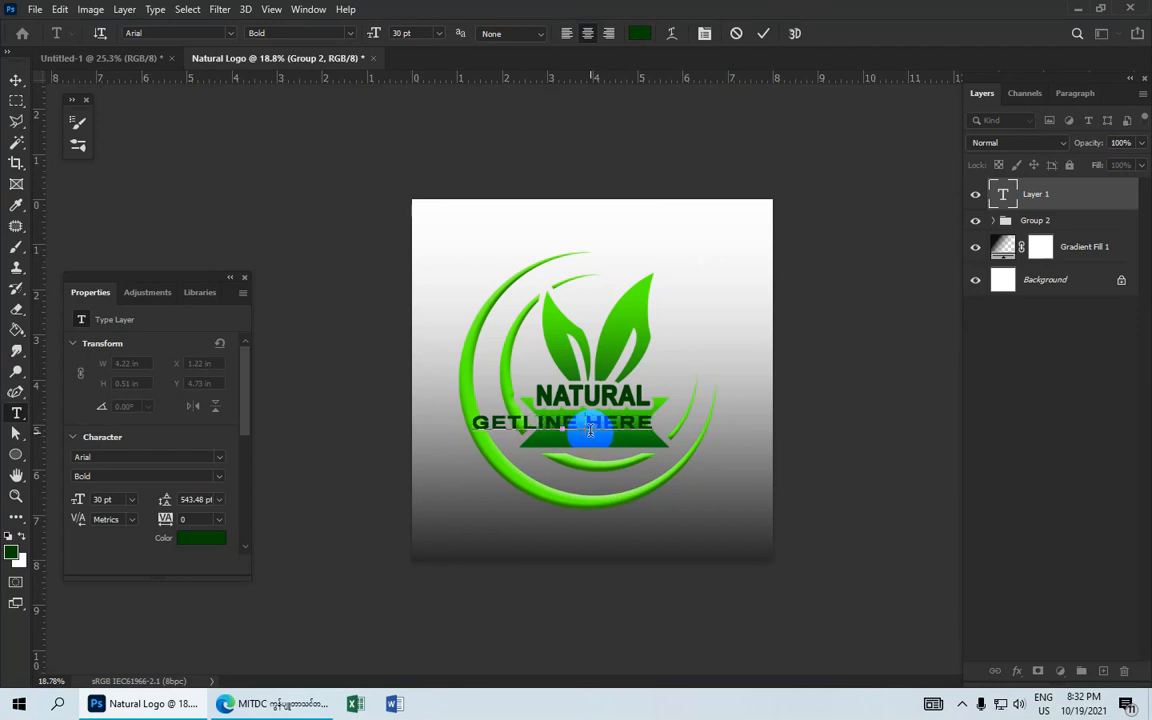
pyautogui.click(757, 40)
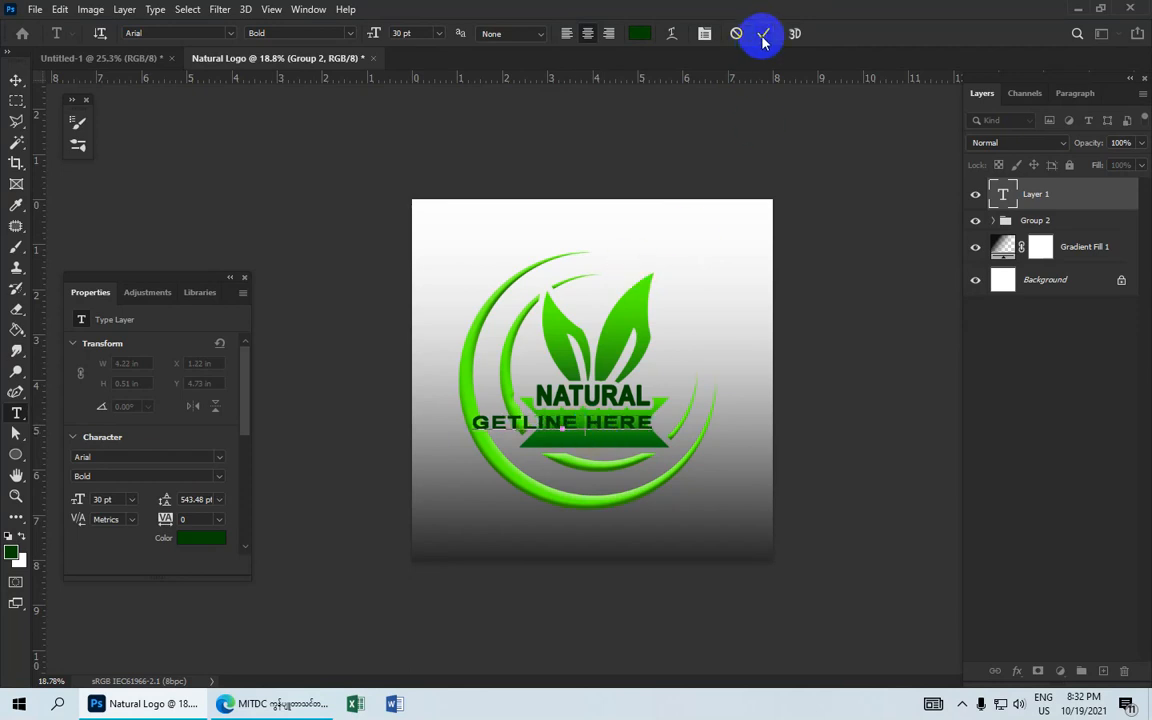
# Check the banner wording in the Untitled-1 document and correct the Natural Logo text to TAGLINE HERE
pyautogui.click(124, 62)
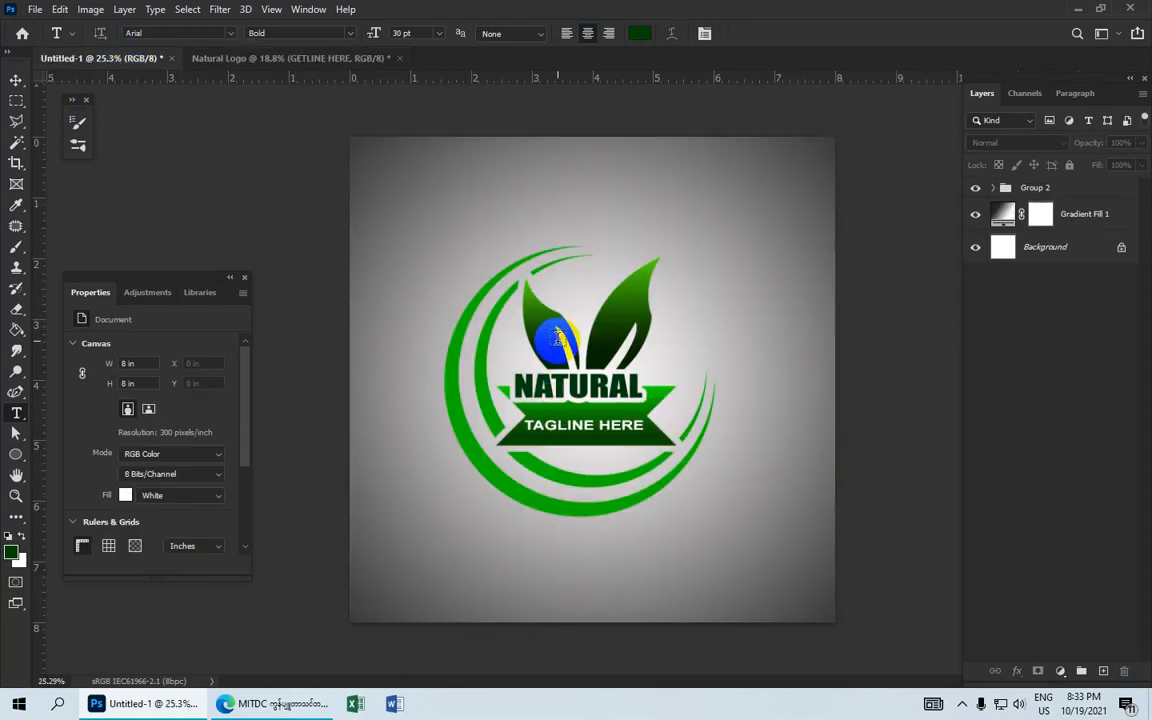
pyautogui.click(338, 62)
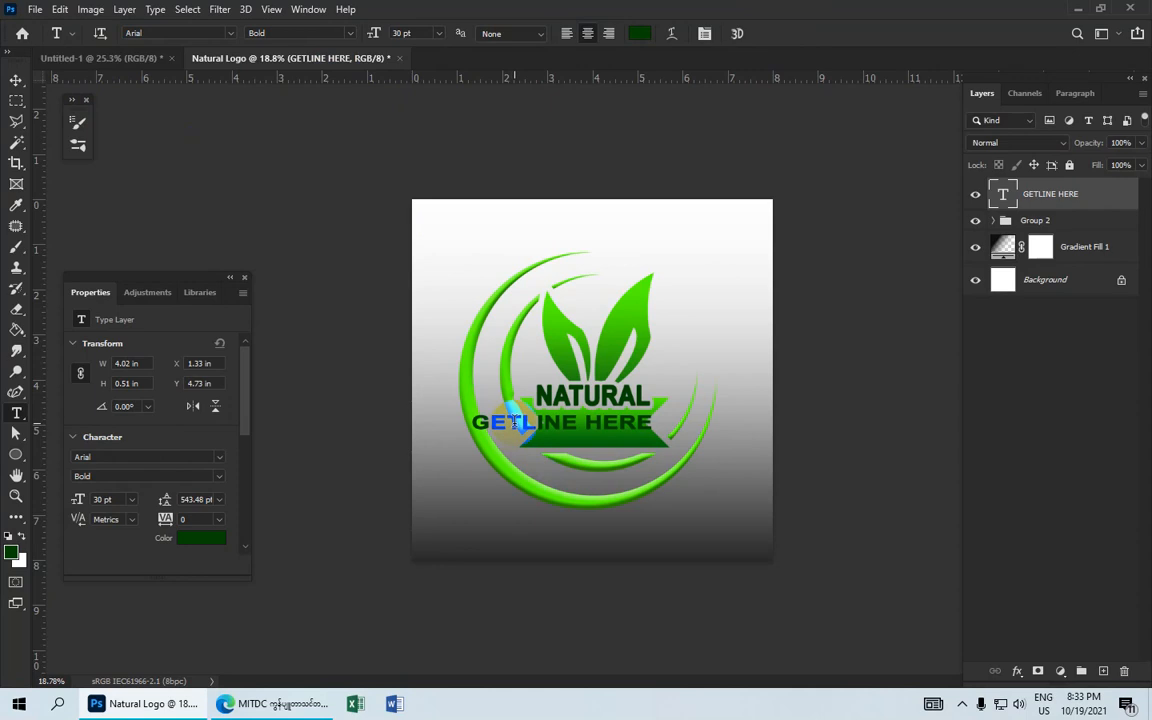
pyautogui.moveTo(517, 422); pyautogui.dragTo(470, 428)
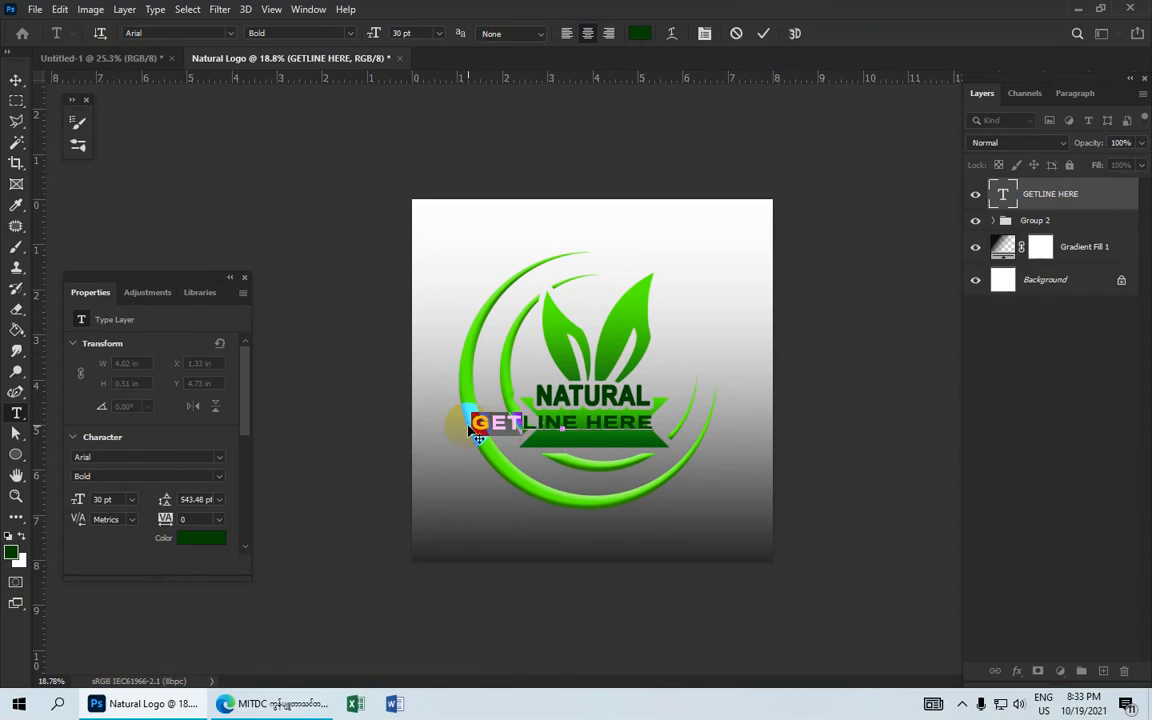
pyautogui.write('TAG')
pyautogui.click(762, 36)
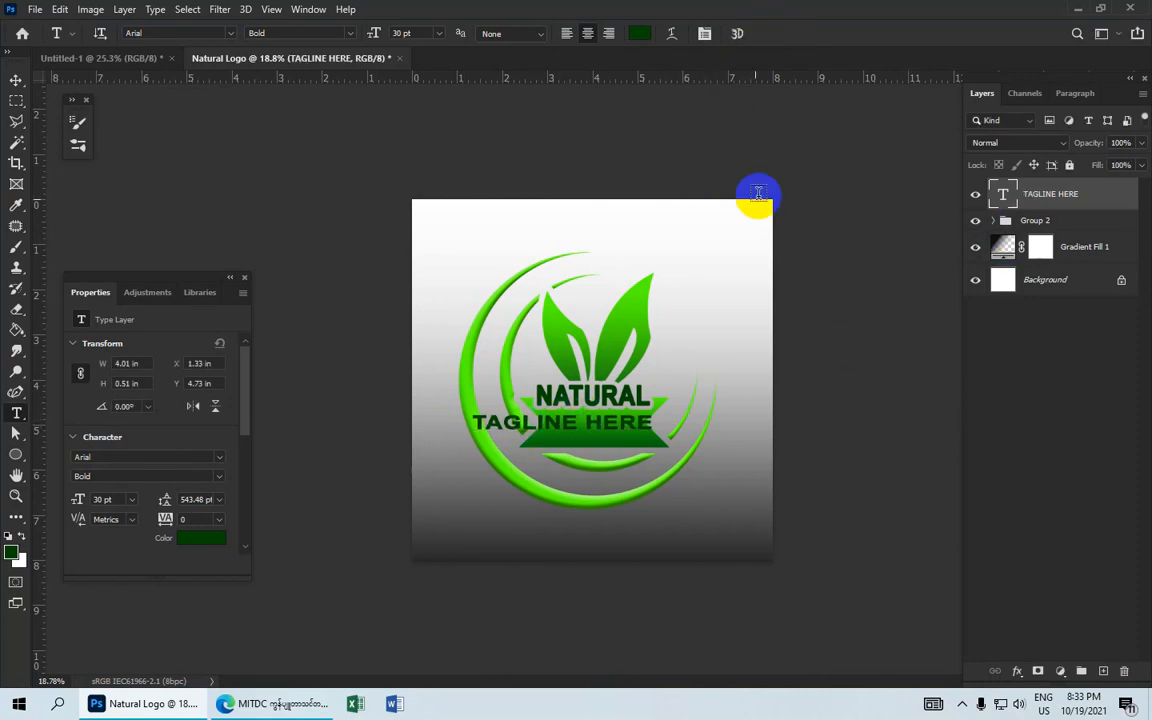
# Colour the TAGLINE HERE text white (ffffff) and set its size to 28 pt
pyautogui.click(569, 423)
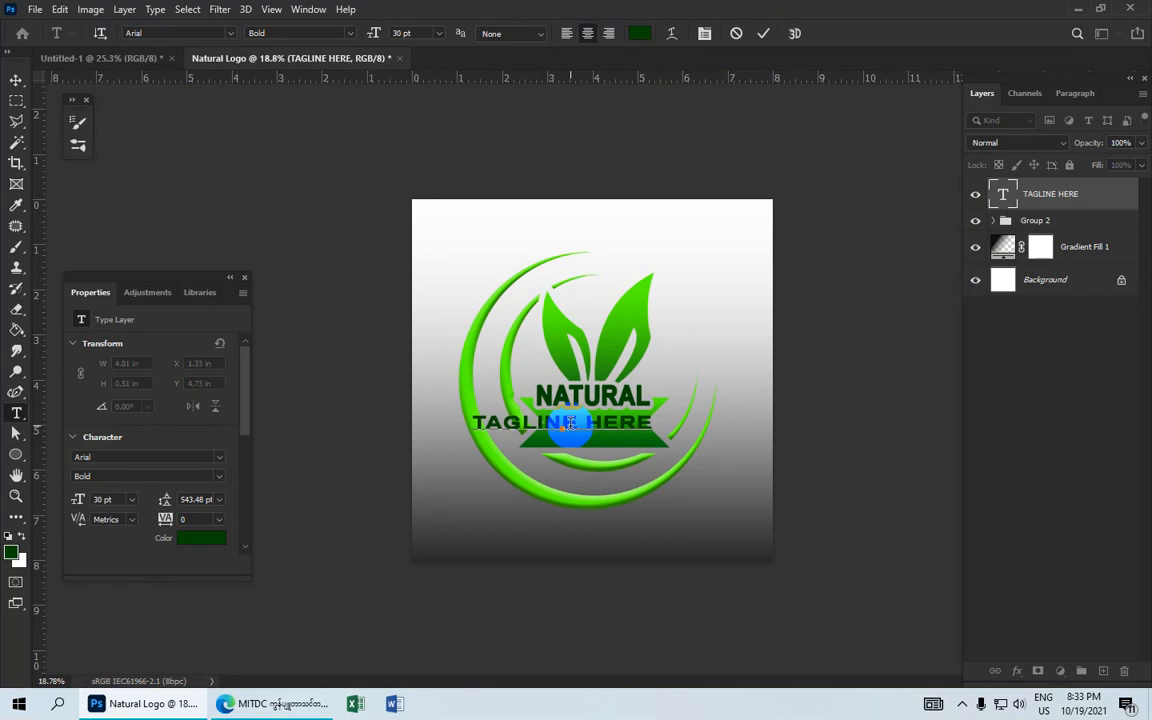
pyautogui.tripleClick(572, 428)
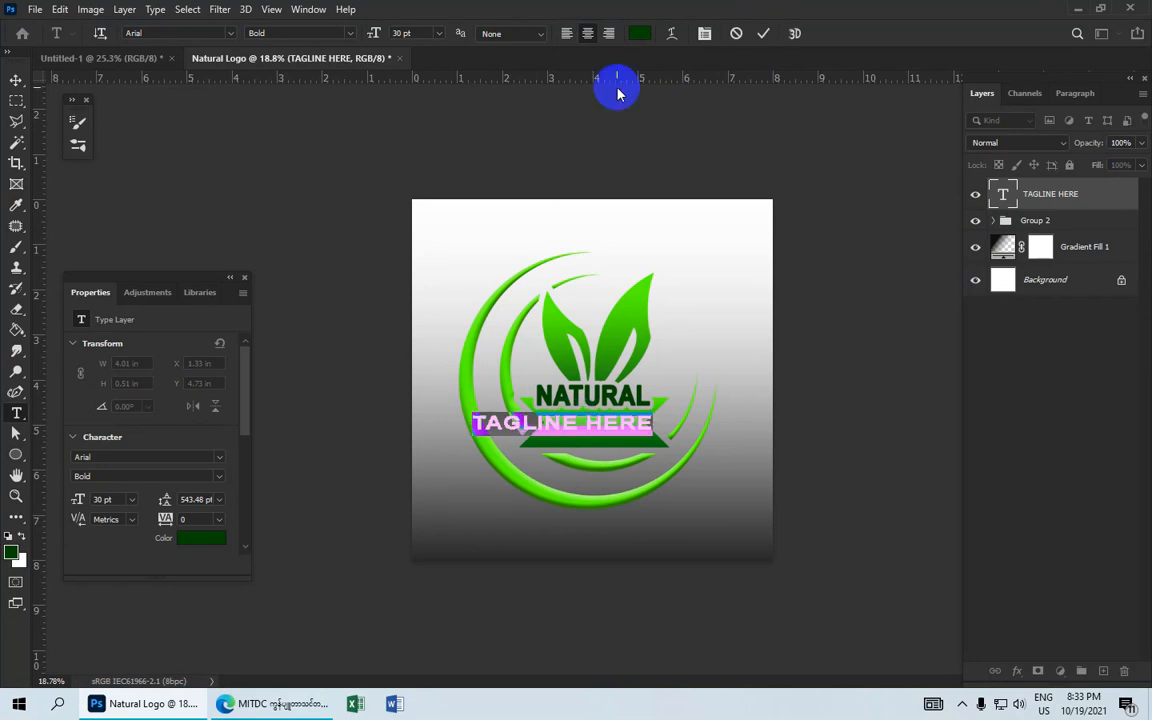
pyautogui.click(639, 33)
pyautogui.moveTo(691, 163); pyautogui.dragTo(635, 101)
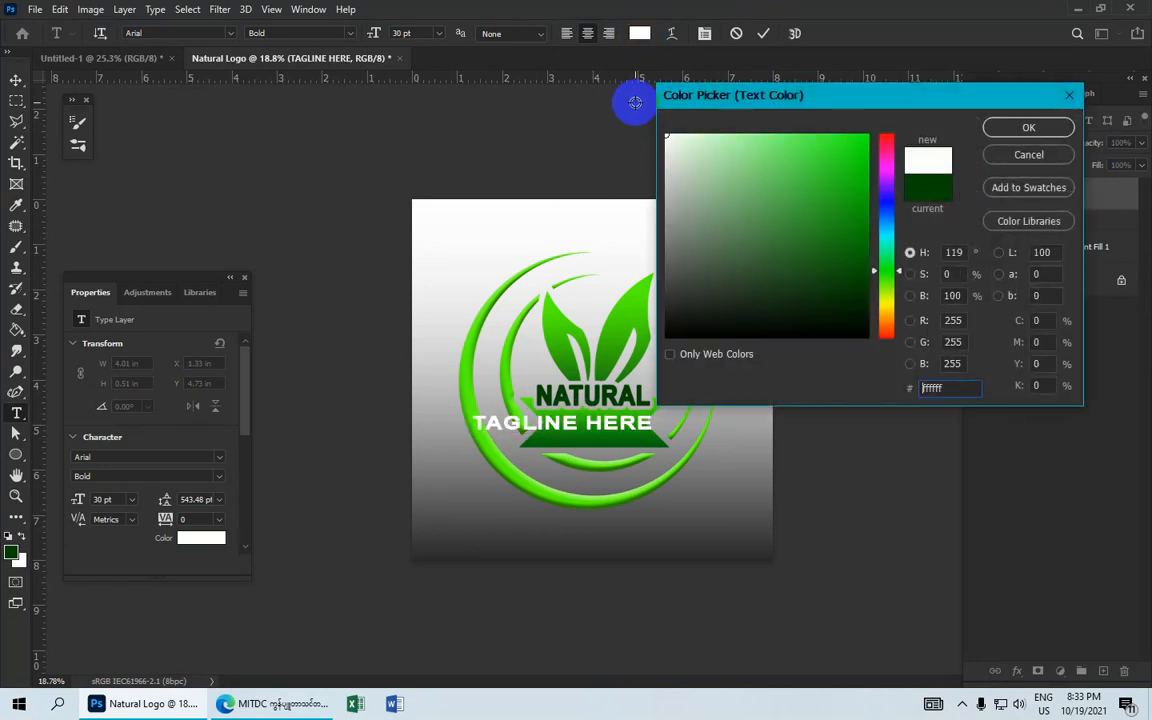
pyautogui.click(1013, 129)
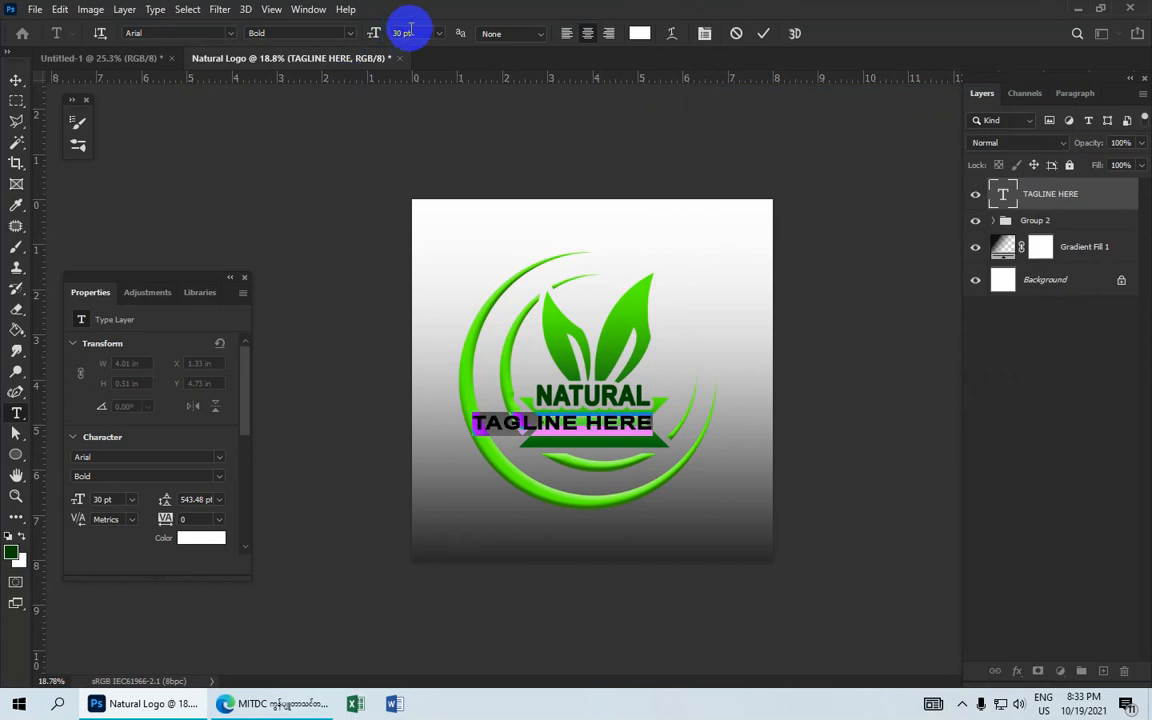
pyautogui.moveTo(401, 33); pyautogui.dragTo(375, 34)
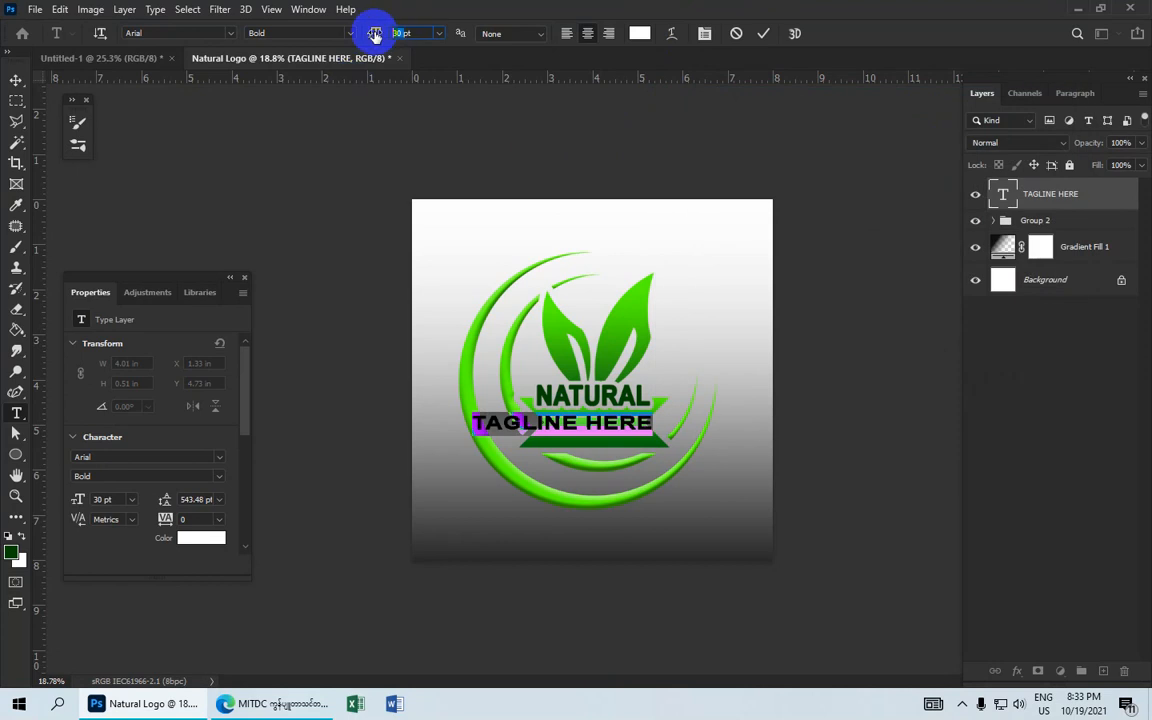
pyautogui.click(762, 35)
# Scale the tagline text to about 55.9% and centre it on the green banner below NATURAL
pyautogui.press('v')
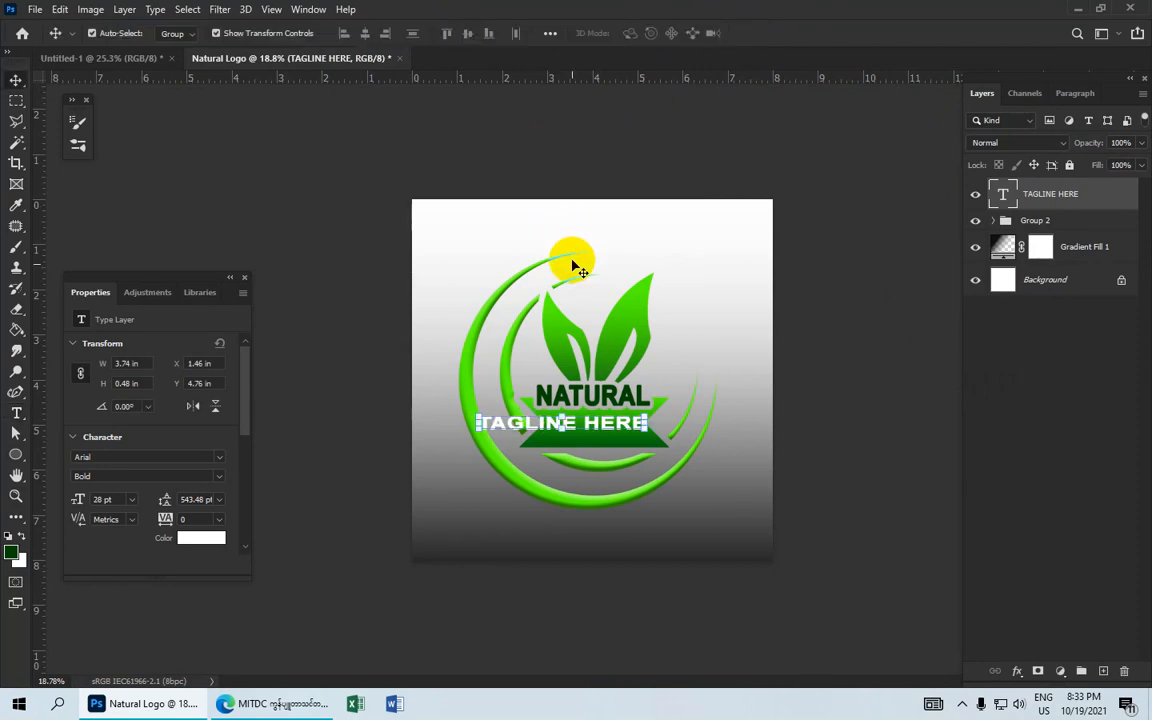
pyautogui.moveTo(586, 432); pyautogui.dragTo(612, 425)
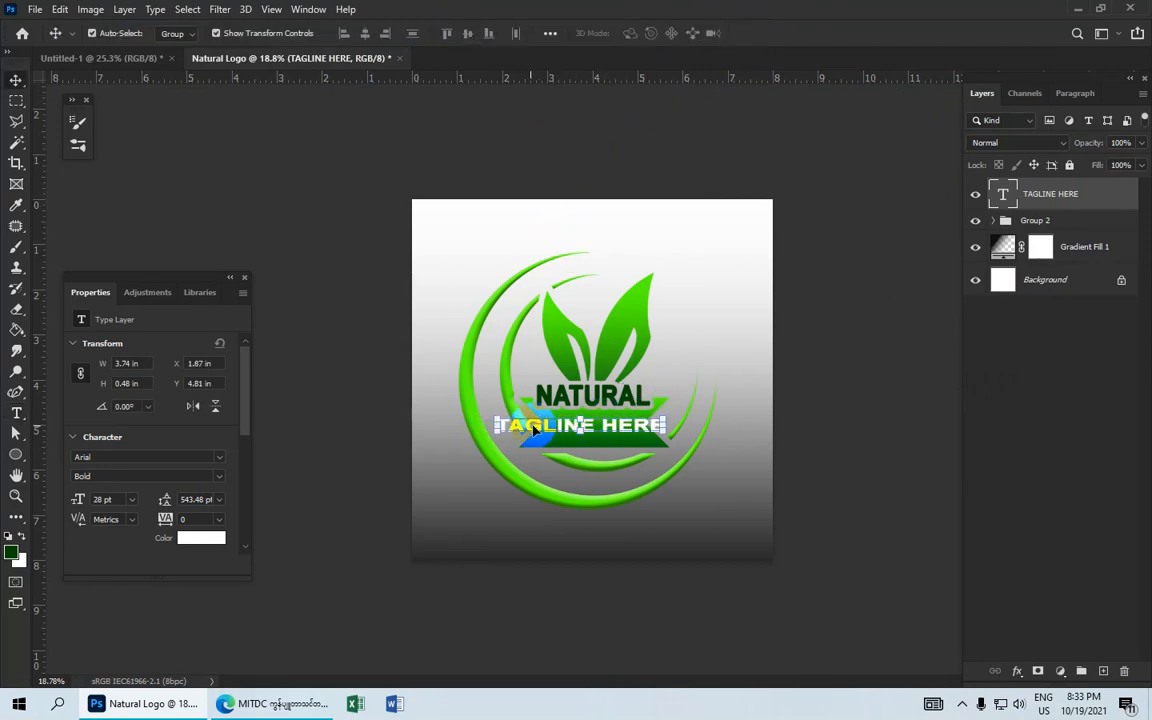
pyautogui.moveTo(494, 414); pyautogui.dragTo(543, 425)
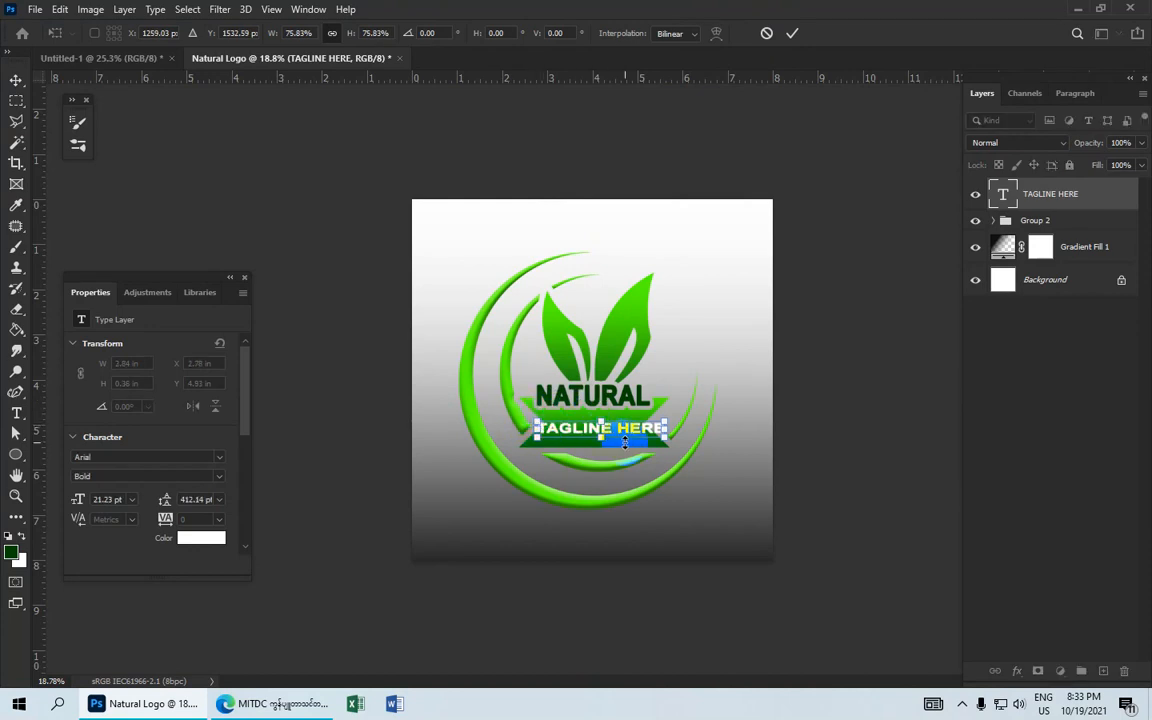
pyautogui.scroll(5, 625, 437)
pyautogui.moveTo(657, 475); pyautogui.dragTo(649, 471)
pyautogui.moveTo(750, 445); pyautogui.dragTo(675, 462)
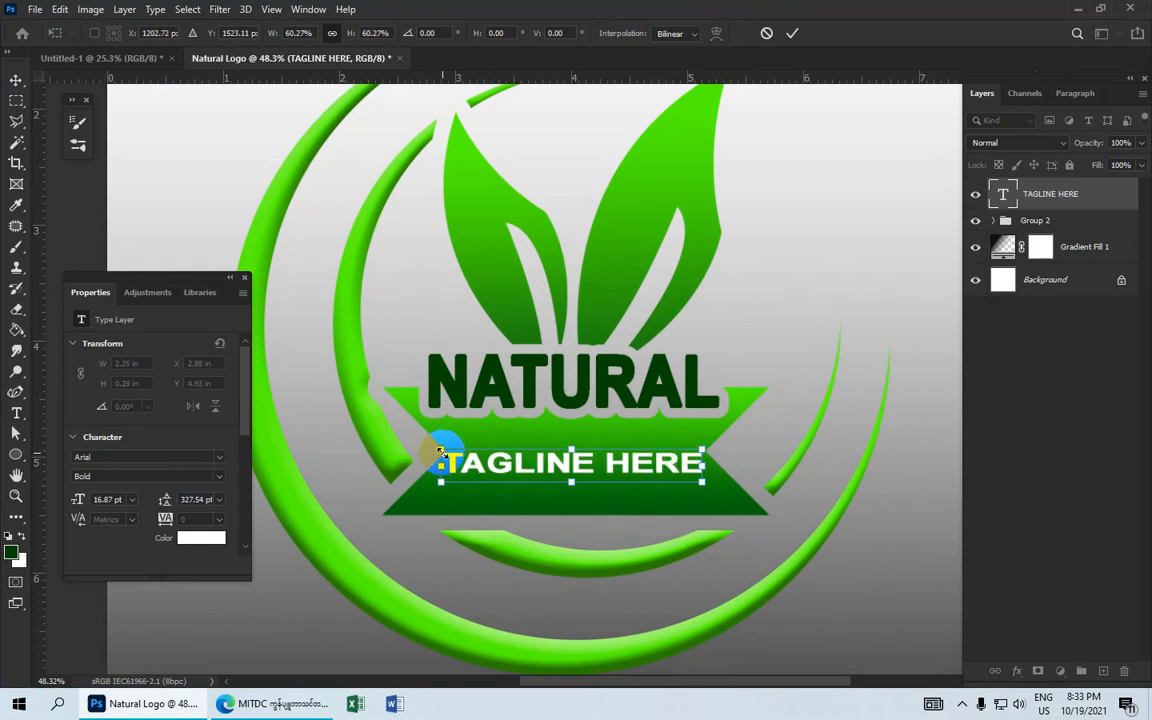
pyautogui.moveTo(441, 452); pyautogui.dragTo(459, 459)
pyautogui.moveTo(607, 468); pyautogui.dragTo(605, 459)
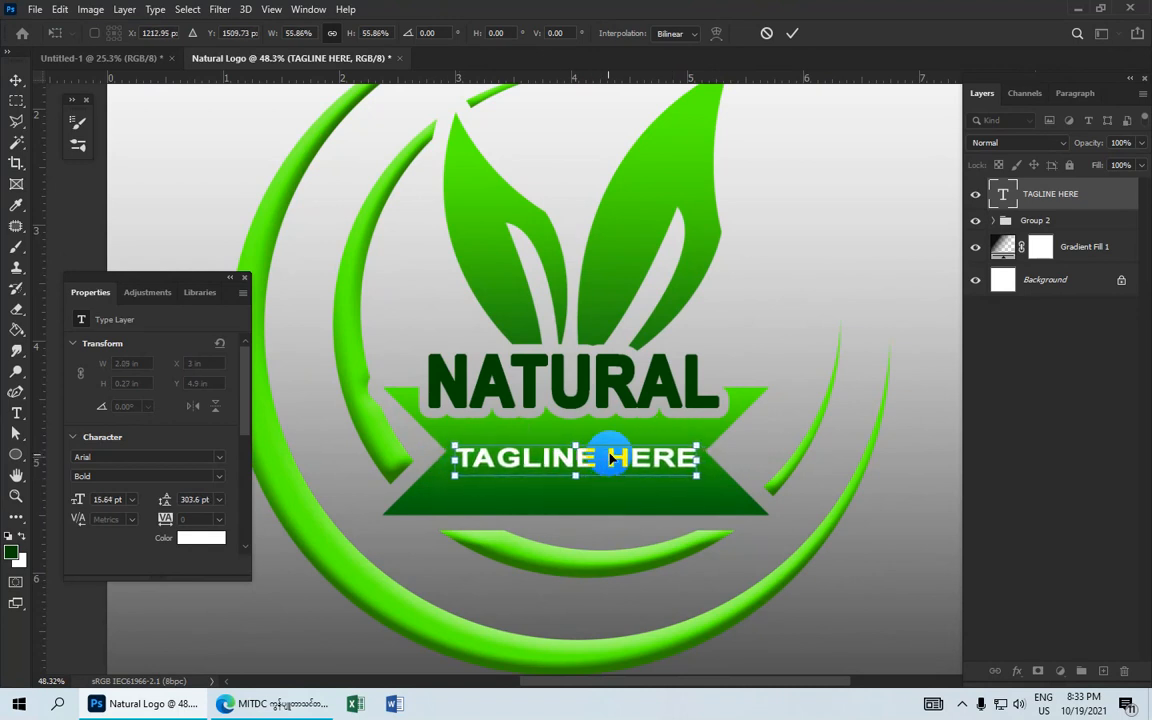
pyautogui.scroll(-6, 648, 427)
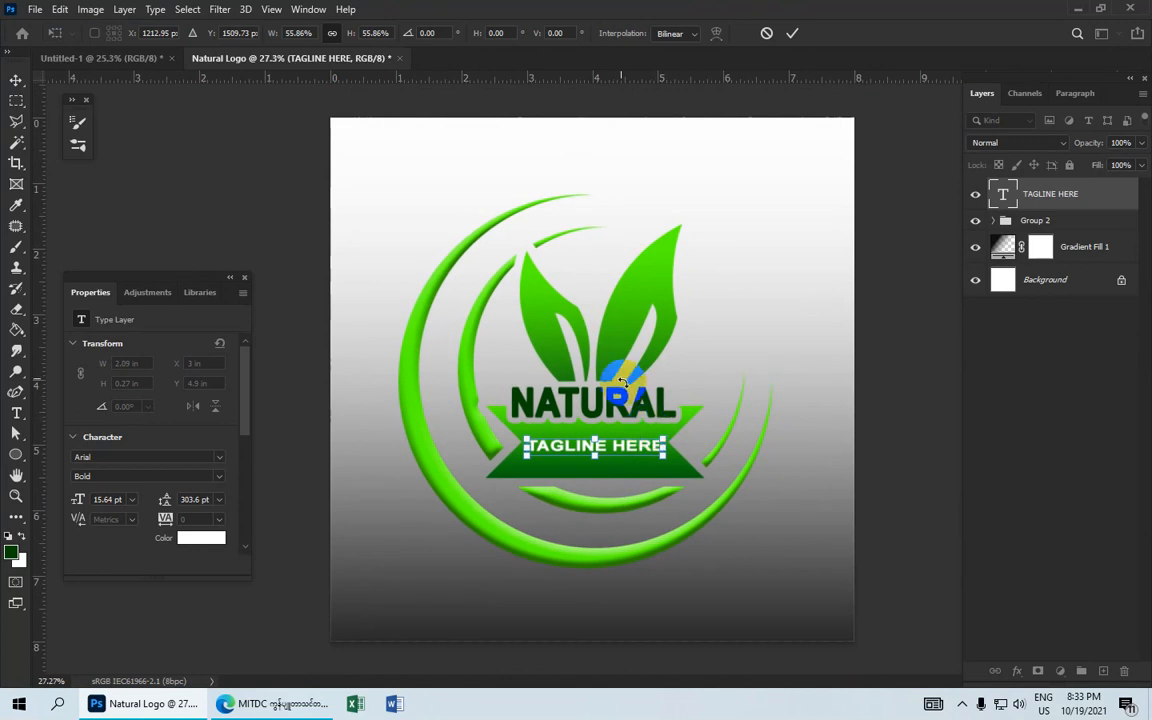
pyautogui.scroll(-3, 560, 346)
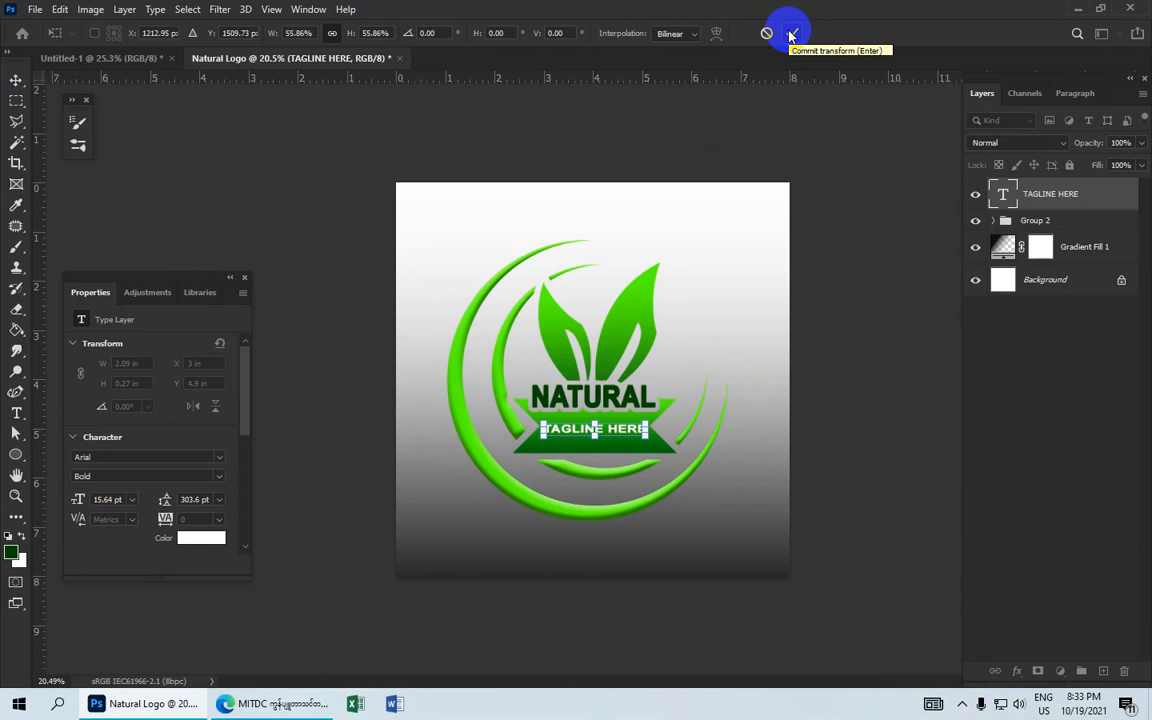
pyautogui.click(792, 36)
# Inspect the finished logo on the gradient background and minimise the application window
pyautogui.click(681, 230)
pyautogui.scroll(-1, 679, 234)
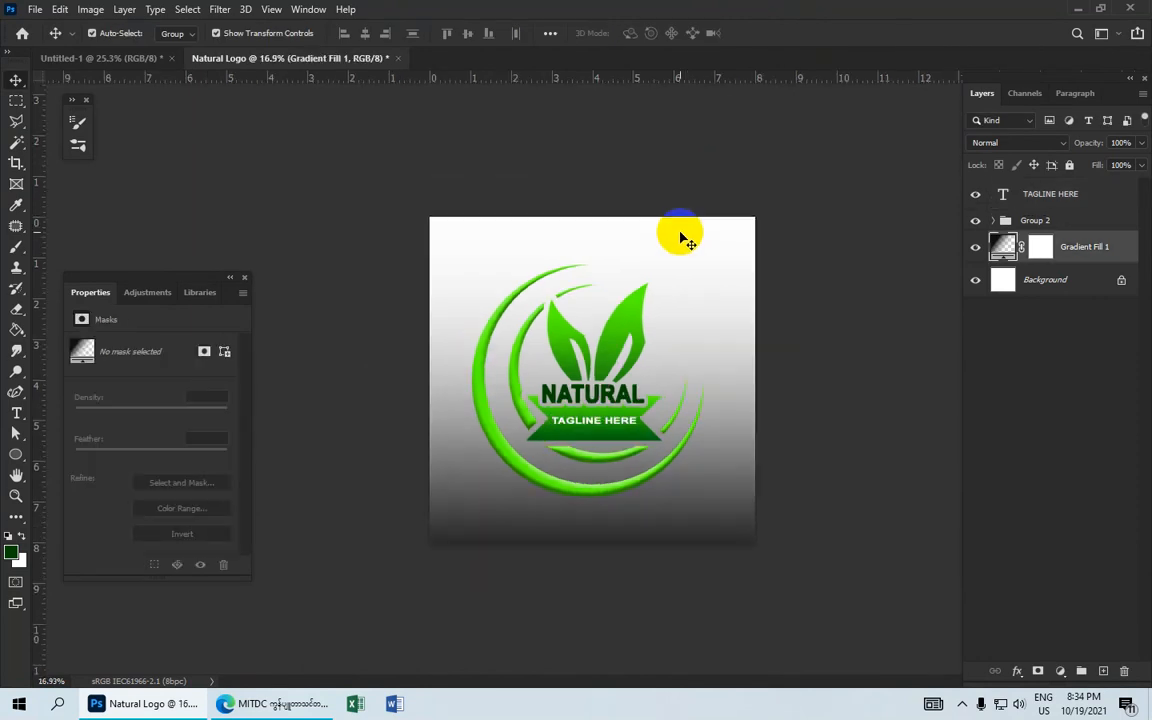
pyautogui.scroll(2, 678, 292)
pyautogui.scroll(1, 595, 405)
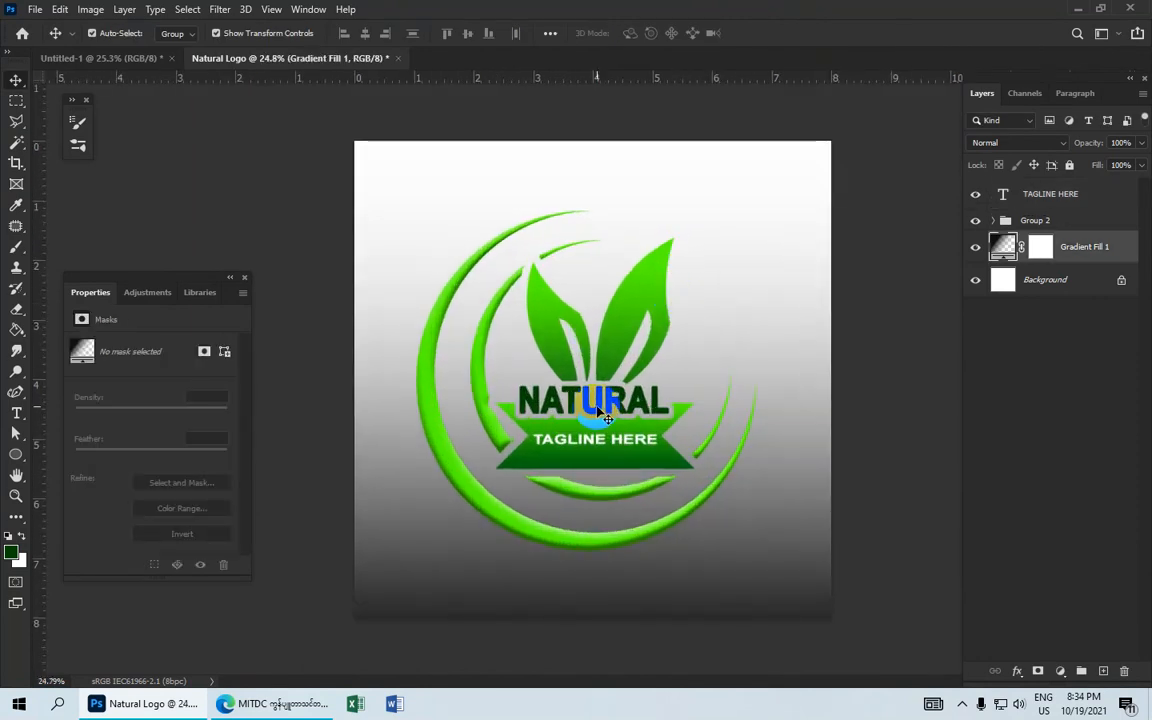
pyautogui.scroll(-1, 600, 413)
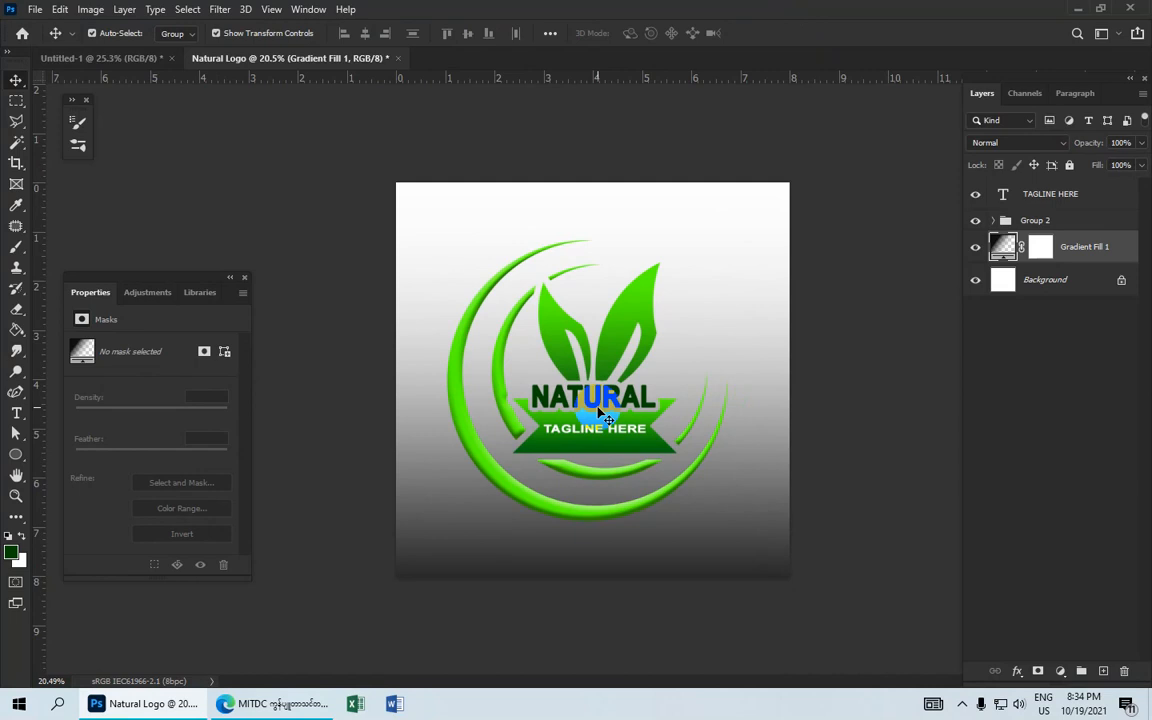
pyautogui.click(1077, 9)
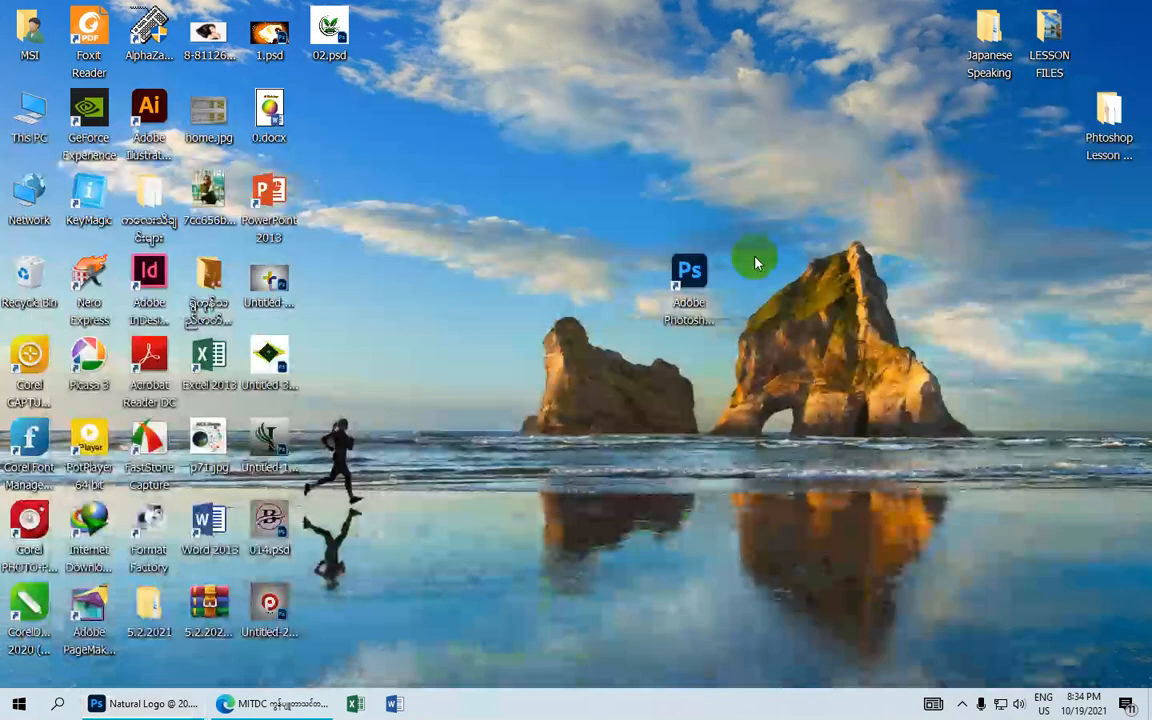